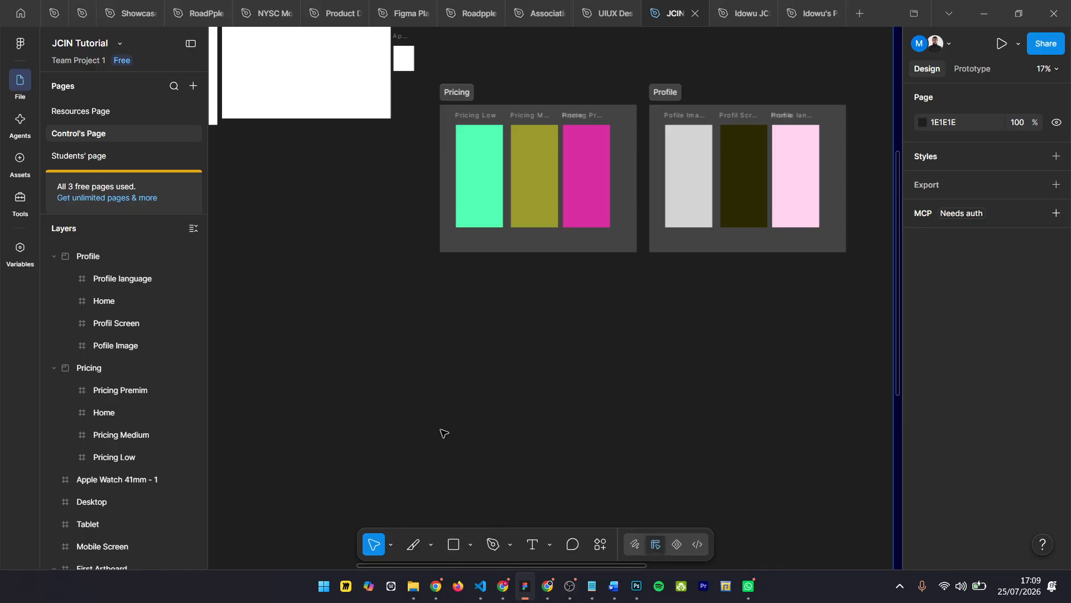
Draw a tall rectangle about 849 × 2260 on the empty canvas below the Pricing and Profile sections
scroll(725, 428, down, 1)
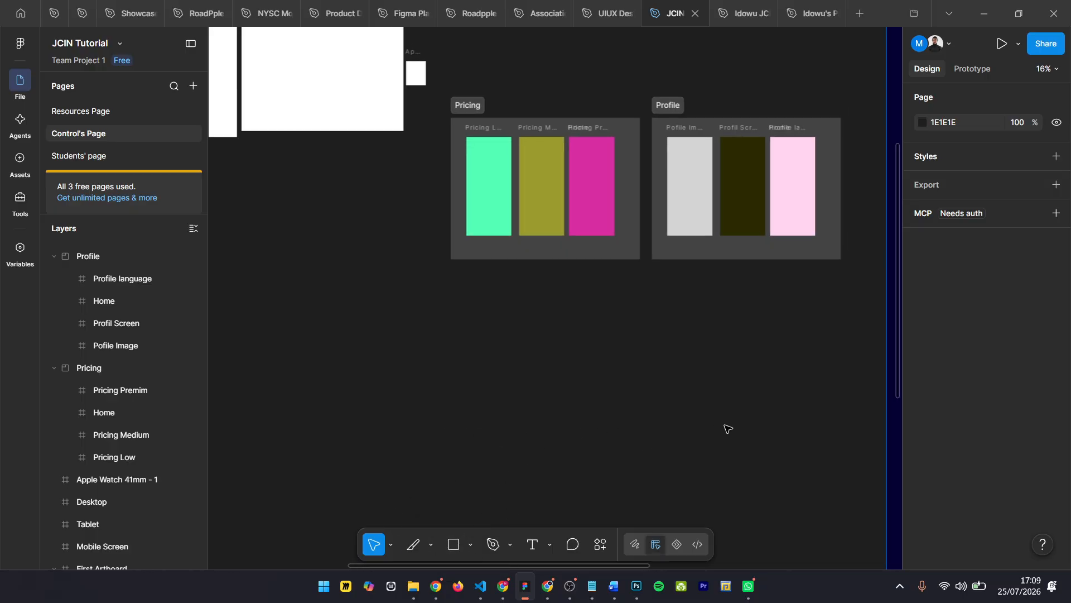
click(471, 106)
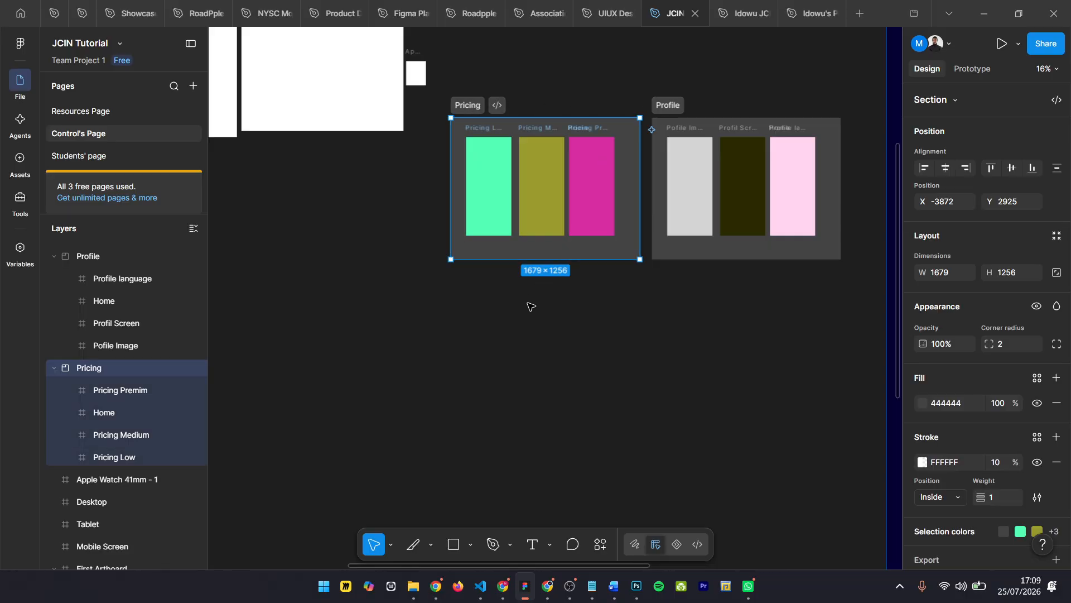
click(470, 472)
click(468, 547)
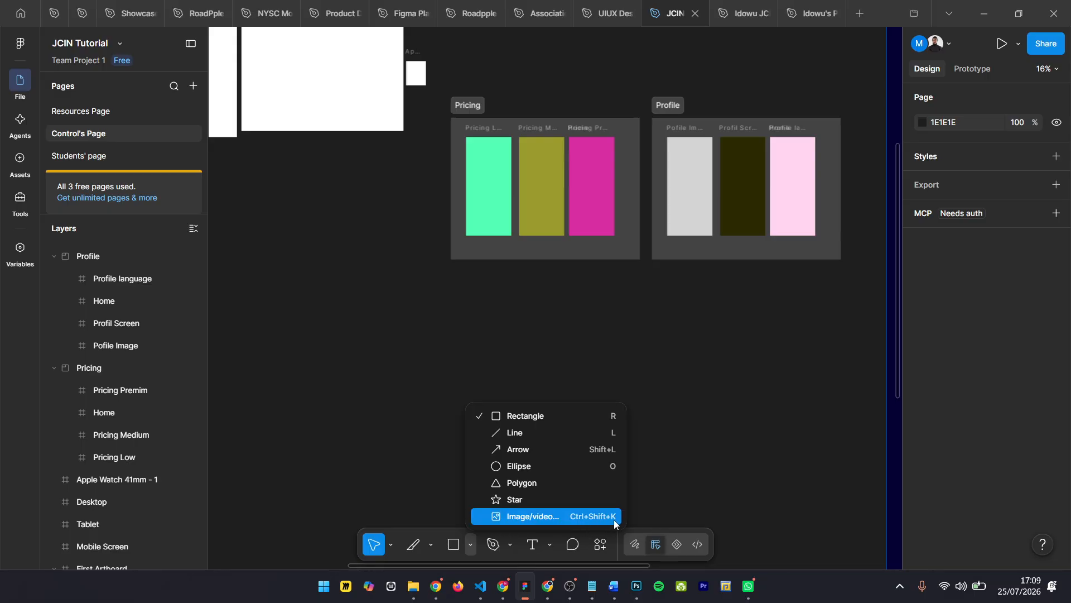
click(516, 418)
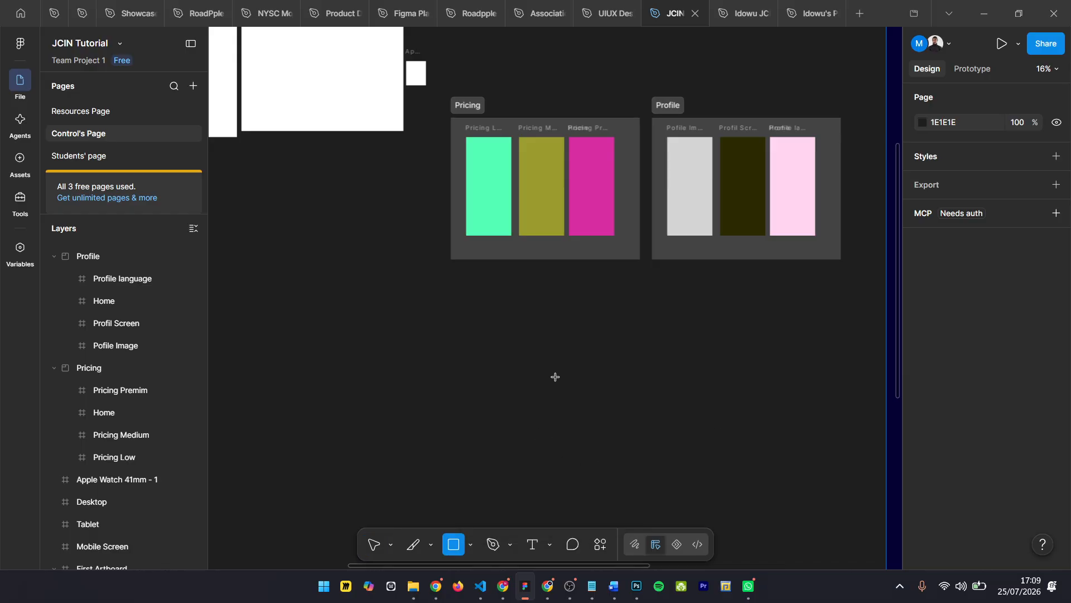
mouse_move(502, 342)
mouse_down()
mouse_move(757, 586)
mouse_move(773, 437)
mouse_move(751, 326)
mouse_move(718, 256)
mouse_move(665, 198)
mouse_move(672, 270)
mouse_move(749, 296)
mouse_move(638, 210)
mouse_move(598, 306)
mouse_move(598, 364)
mouse_up()
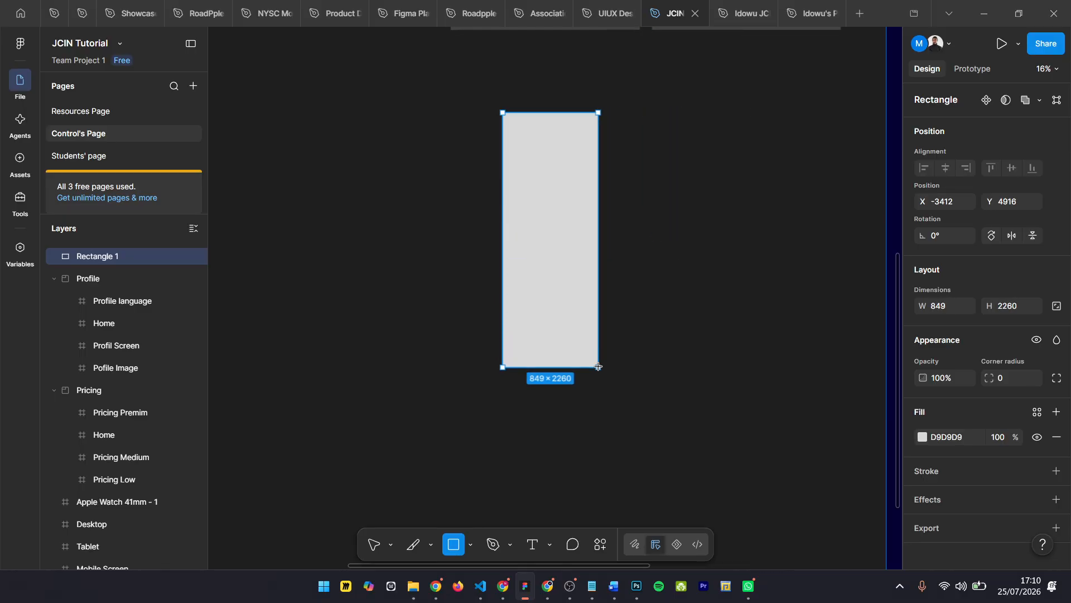
Resize the tall rectangle freehand, and delete it from the canvas
drag(598, 327, 819, 392)
drag(770, 332, 669, 181)
key(Delete)
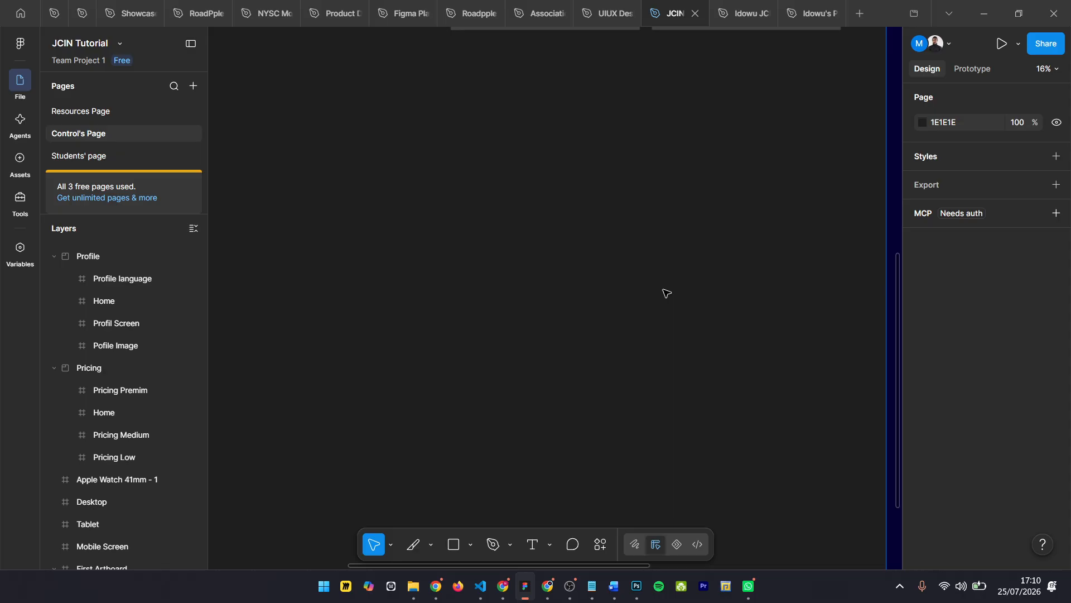
Draw a square with the Rectangle tool on the empty canvas and set its width and height to 600
key(r)
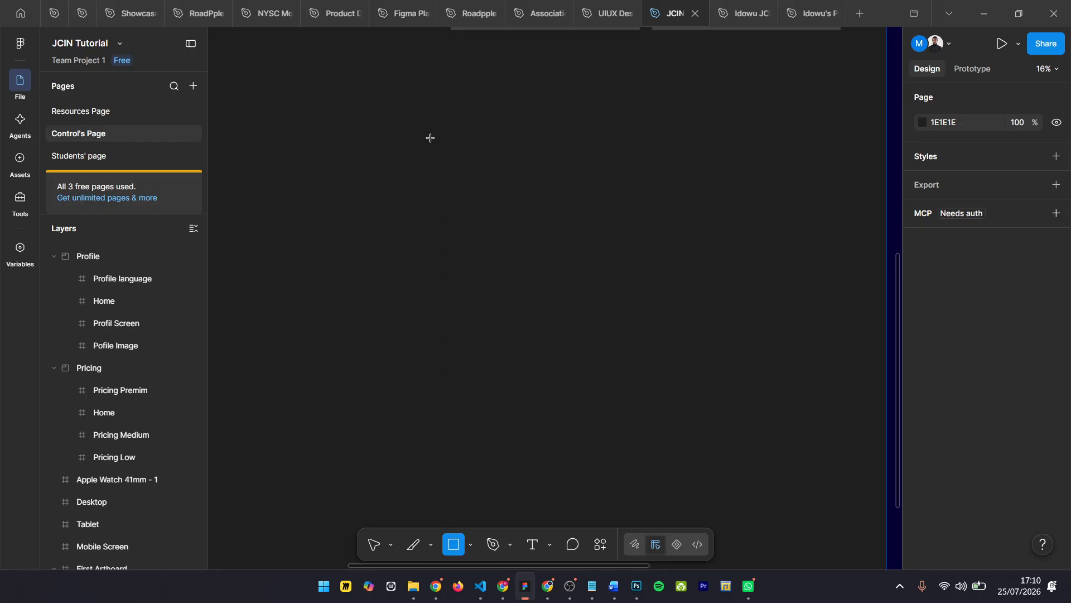
drag(431, 138, 556, 246)
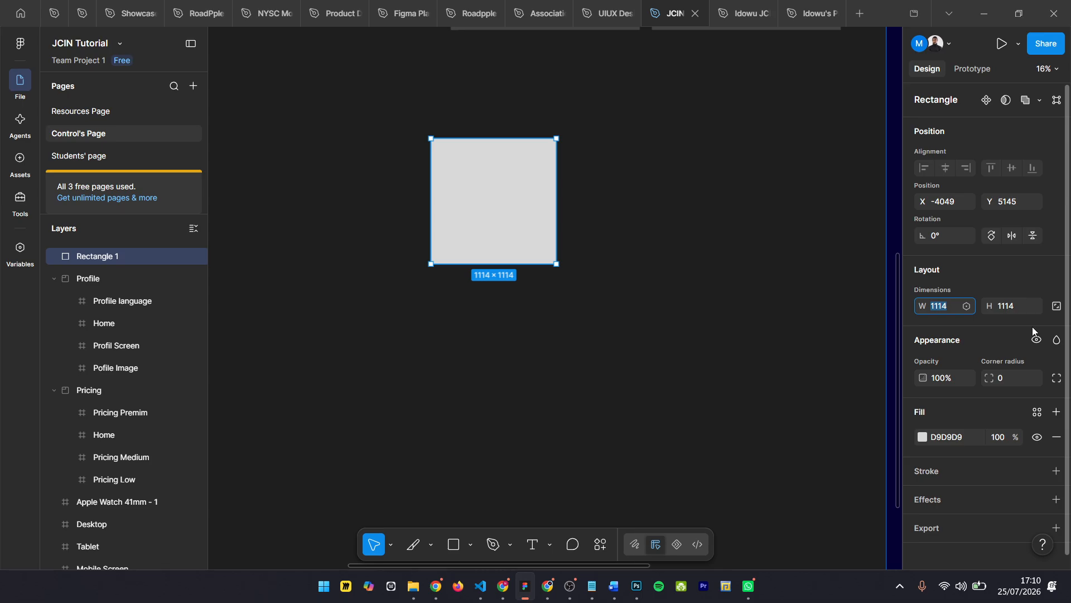
text(600)
key(Return)
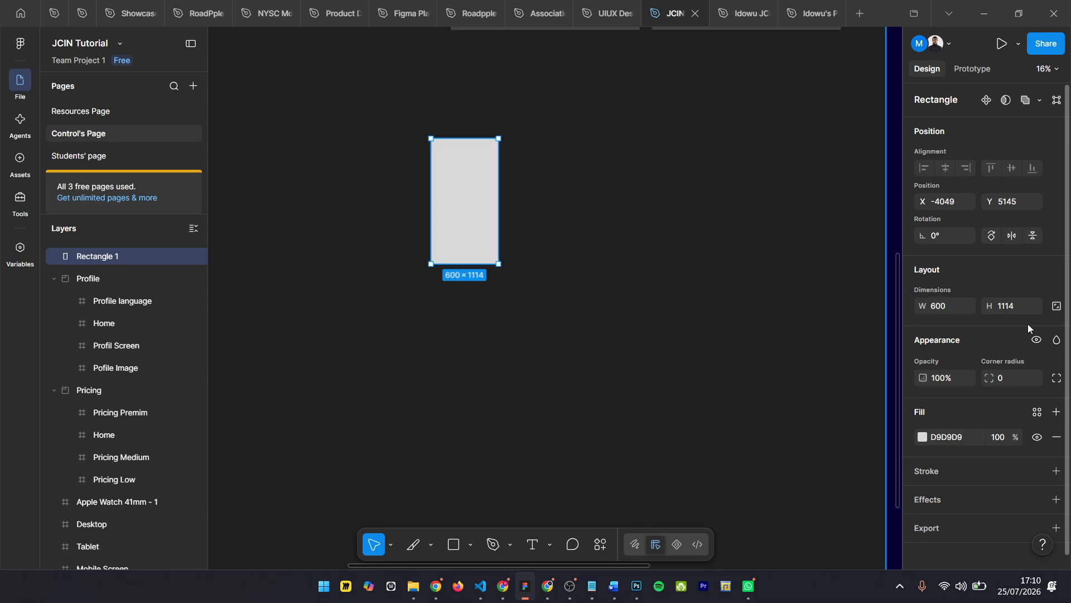
click(1007, 306)
text(600)
key(Return)
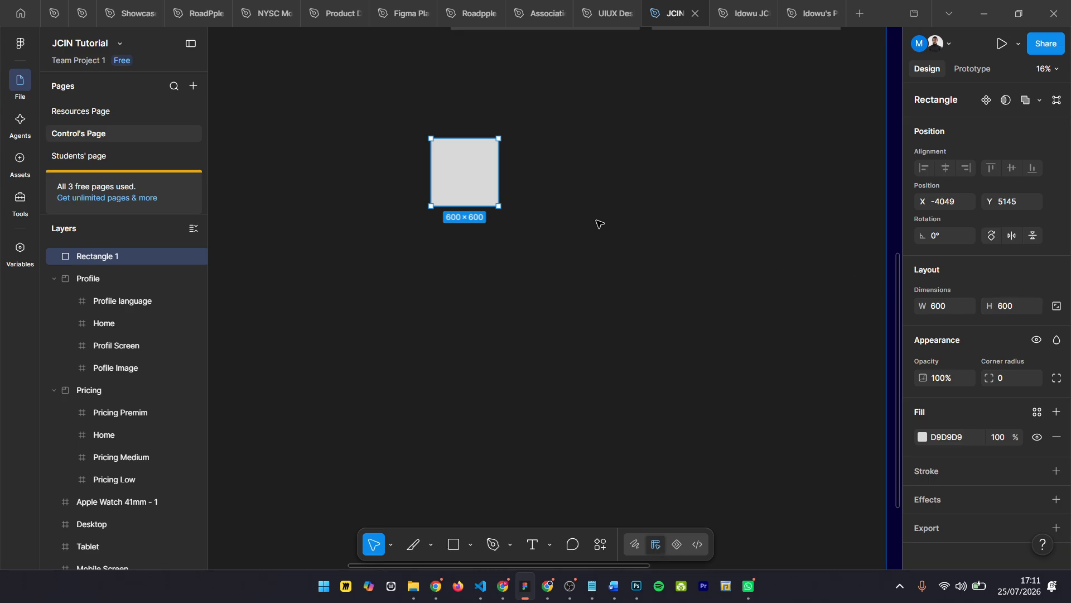
Try adjusting the square's width, both by its dimension value and by its edge, and restore it to 600
scroll(453, 177, up, 2)
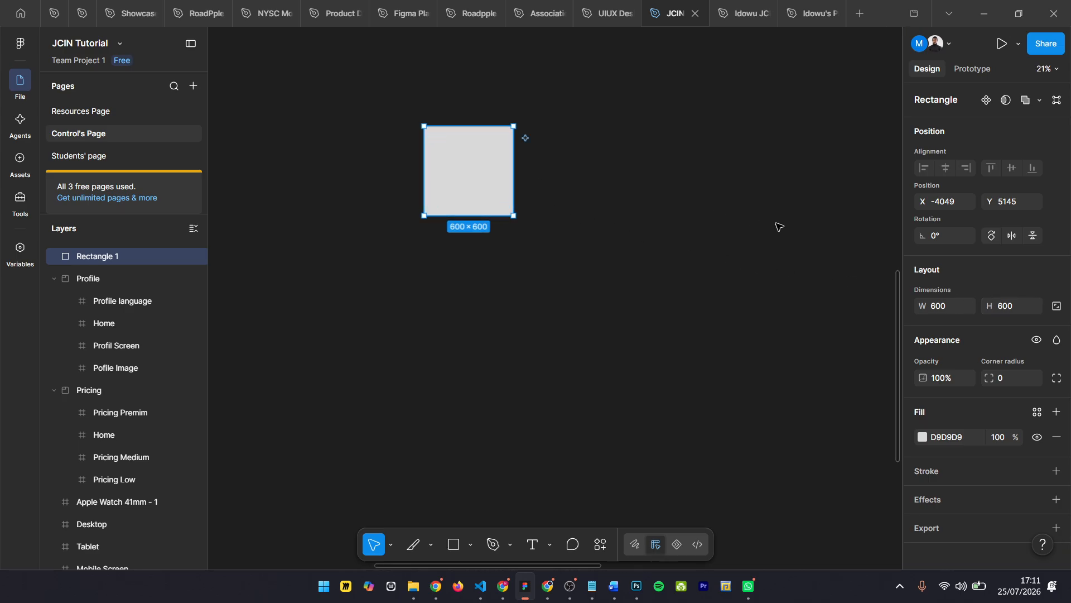
mouse_move(924, 306)
mouse_down()
mouse_move(1007, 306)
mouse_move(567, 303)
mouse_move(914, 307)
mouse_up()
key(ctrl+z)
scroll(421, 130, up, 5)
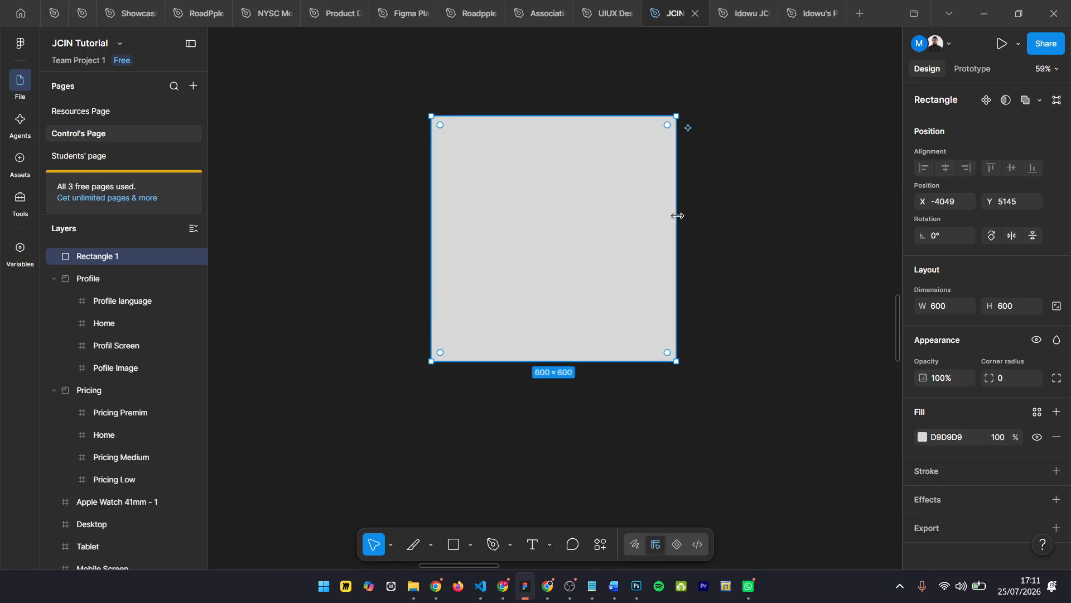
drag(679, 216, 813, 226)
drag(714, 229, 676, 260)
Round all four corners of the 600 × 600 square freehand to a radius of about 148
scroll(459, 79, up, 3)
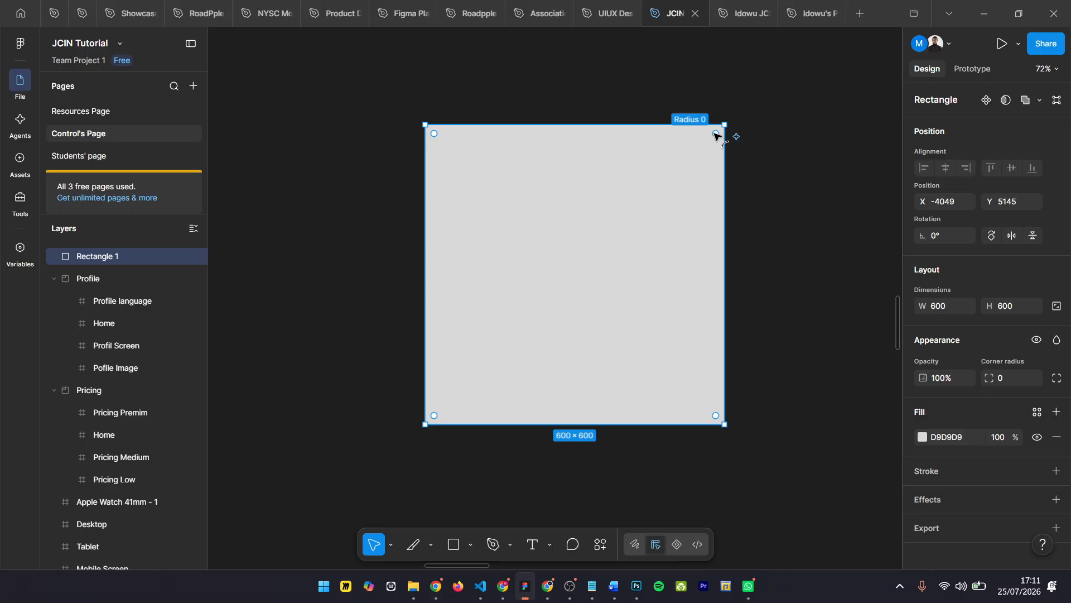
scroll(724, 137, up, 2)
scroll(724, 136, up, 5)
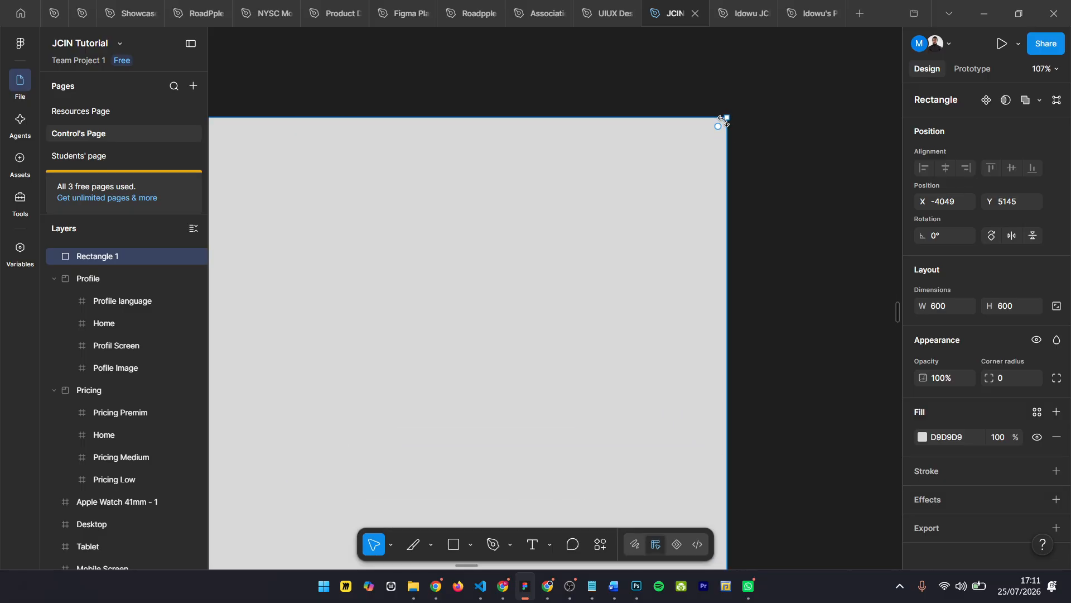
drag(718, 127, 636, 217)
scroll(636, 223, down, 5)
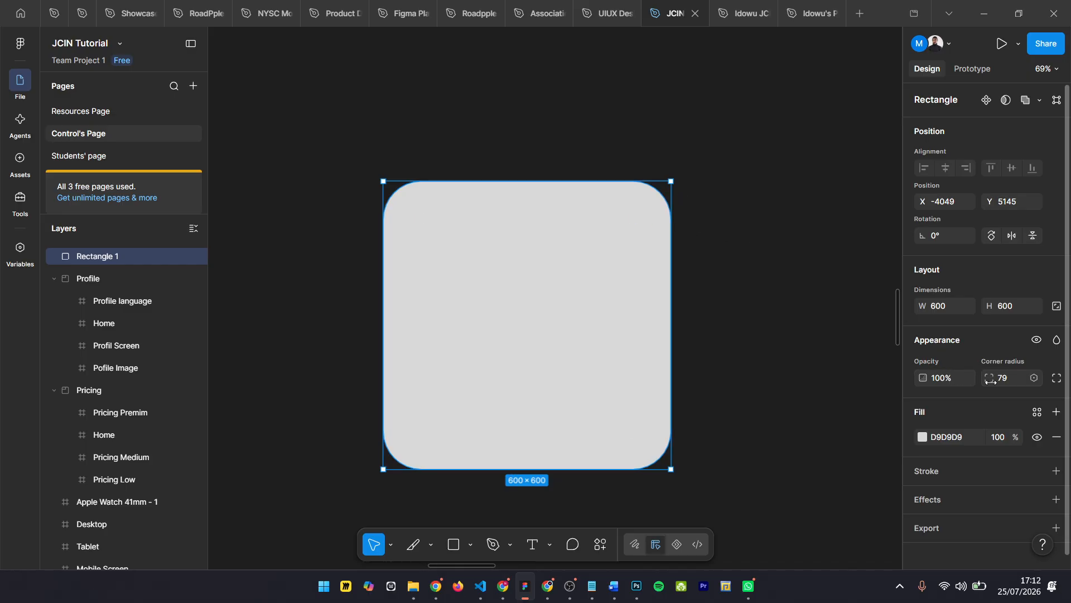
drag(992, 379, 723, 345)
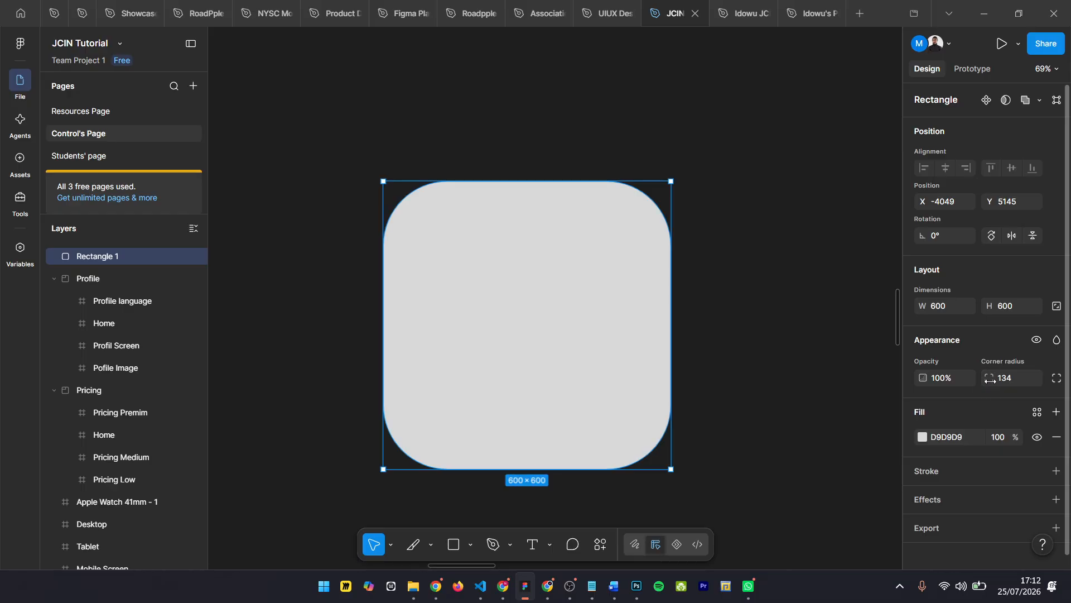
drag(988, 378, 181, 394)
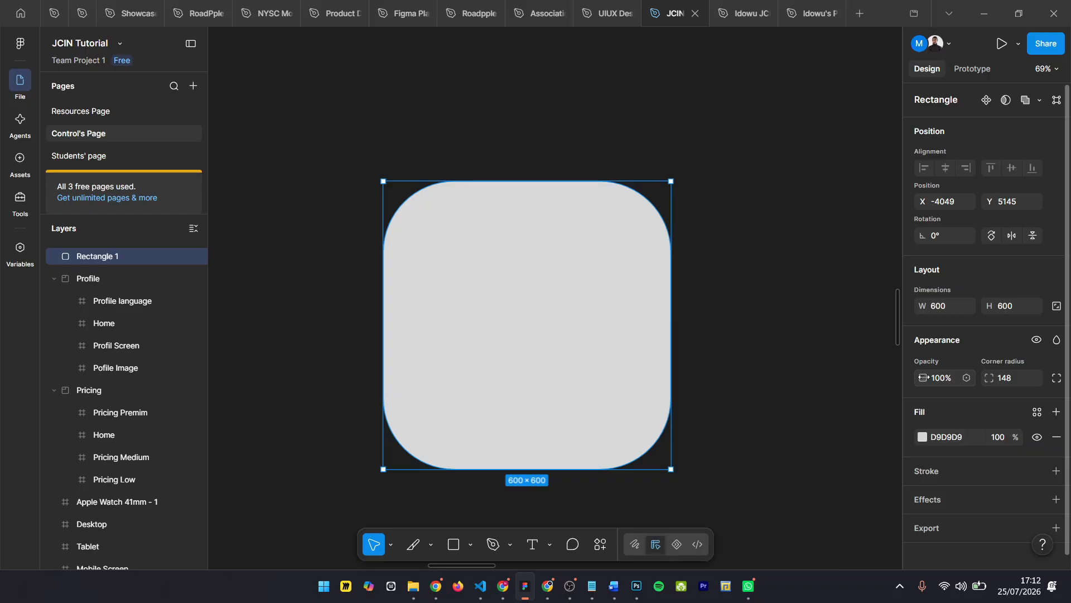
Move the rounded square aside and draw a frame about 1076 × 994 on the empty canvas beside it
scroll(667, 200, down, 3)
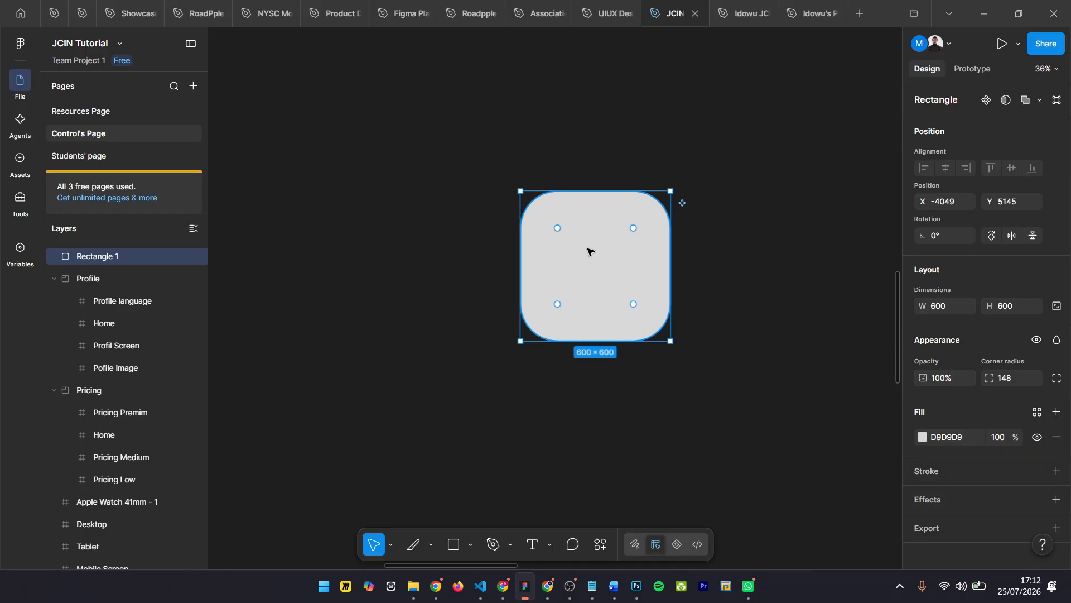
drag(589, 250, 765, 318)
scroll(504, 306, up, 1)
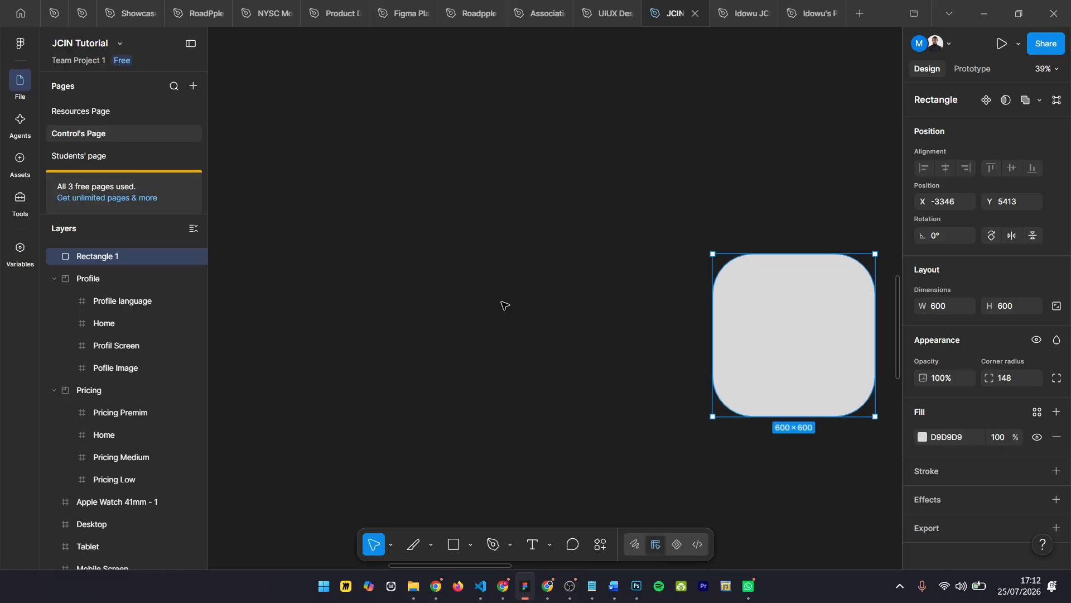
key(f)
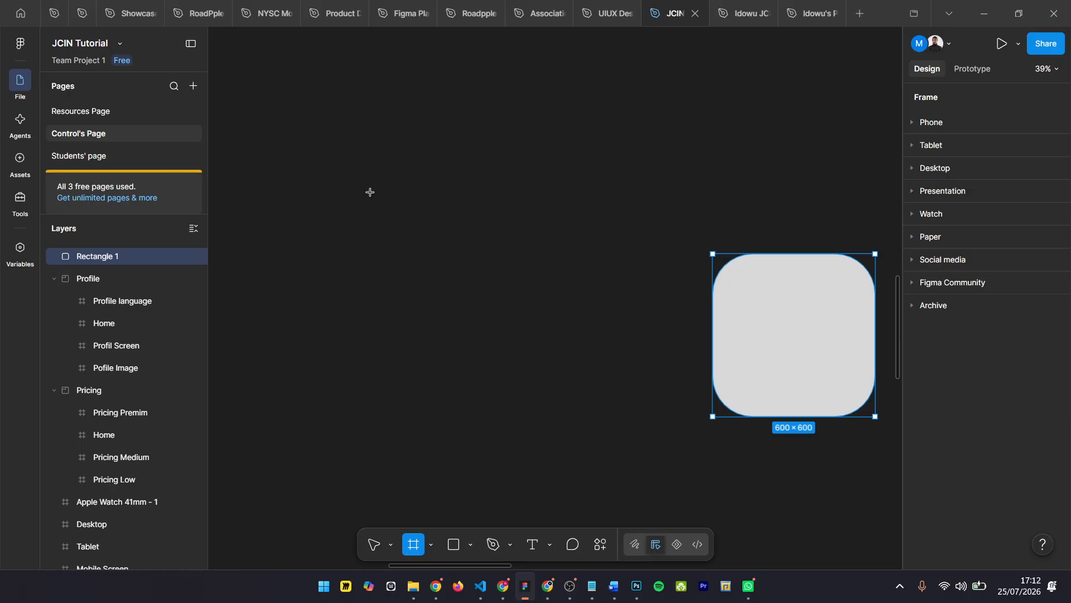
drag(363, 188, 655, 458)
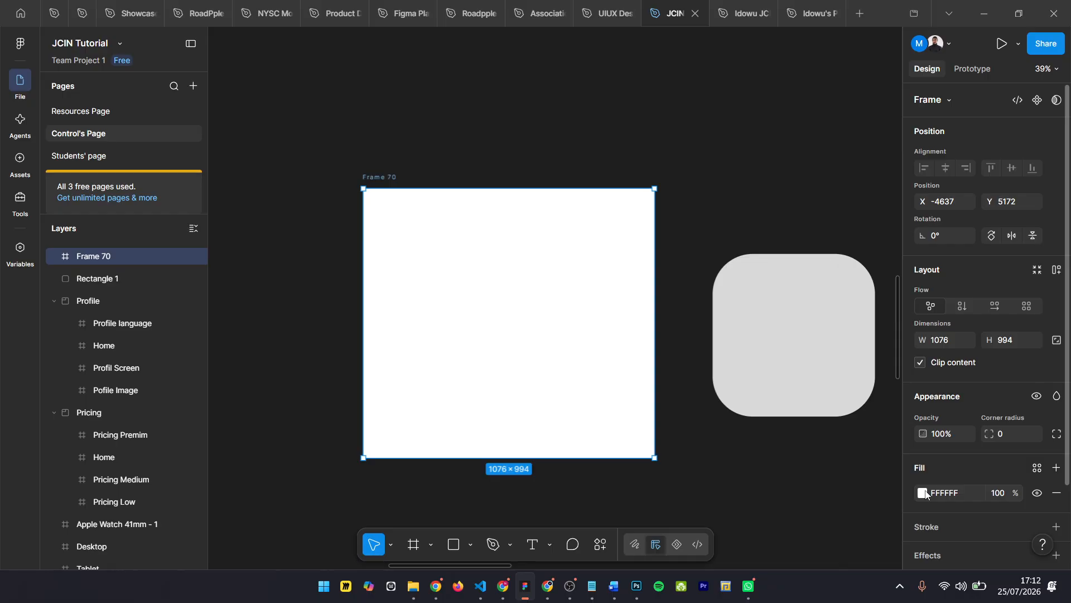
Change the new frame's fill to dark green (227E00)
click(922, 492)
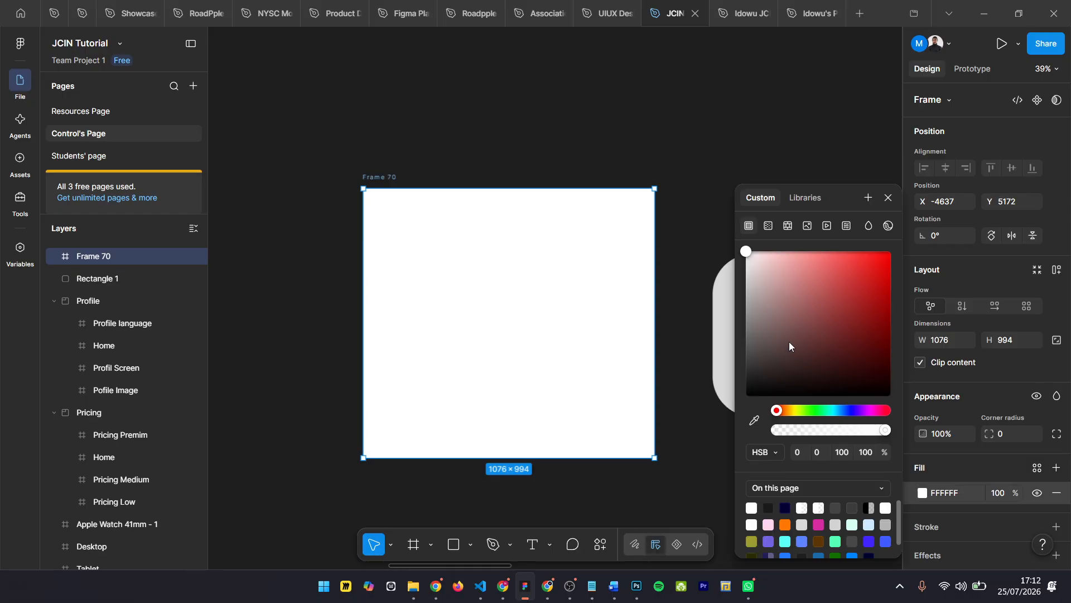
click(809, 413)
drag(856, 316, 929, 322)
click(889, 198)
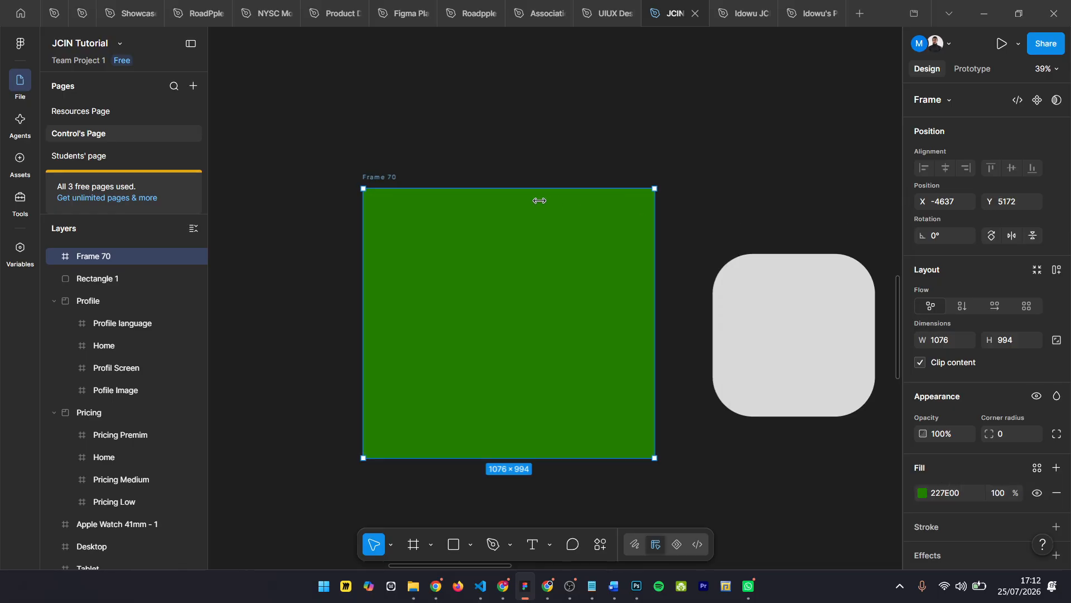
Rename the green frame as Dashboard
double_click(385, 177)
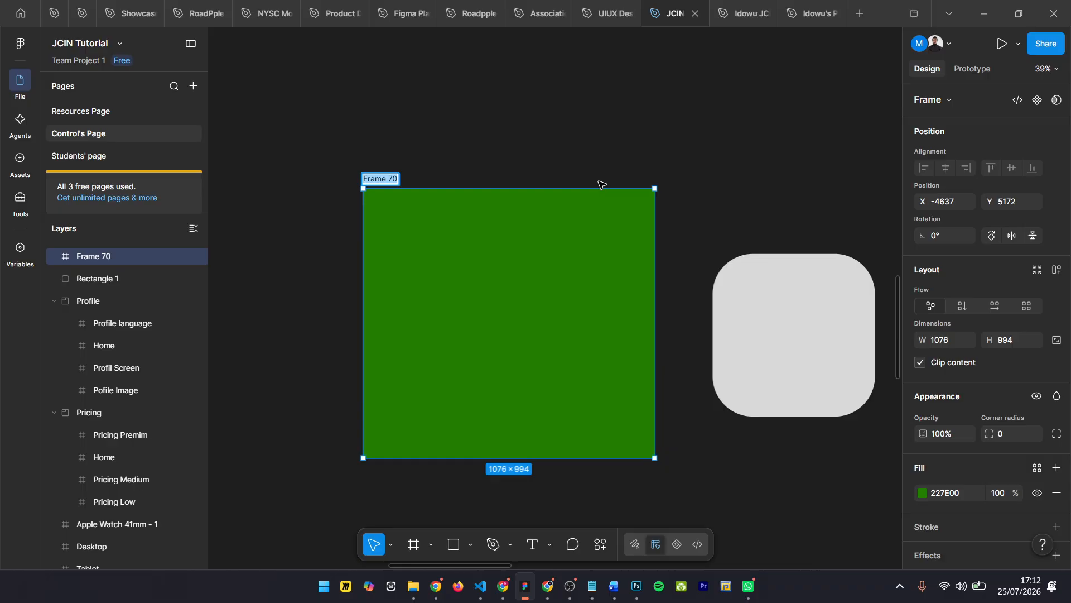
text(Dashbb)
key(BackSpace)
text(oard)
key(Return)
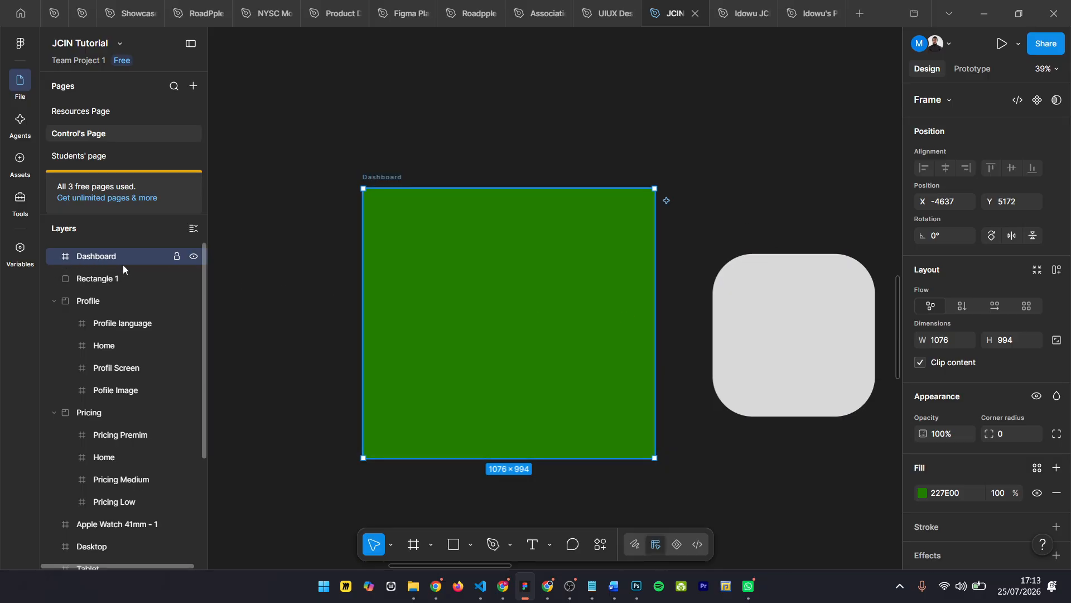
Place the rounded square in the middle of the Dashboard frame and rename its layer as User
click(790, 322)
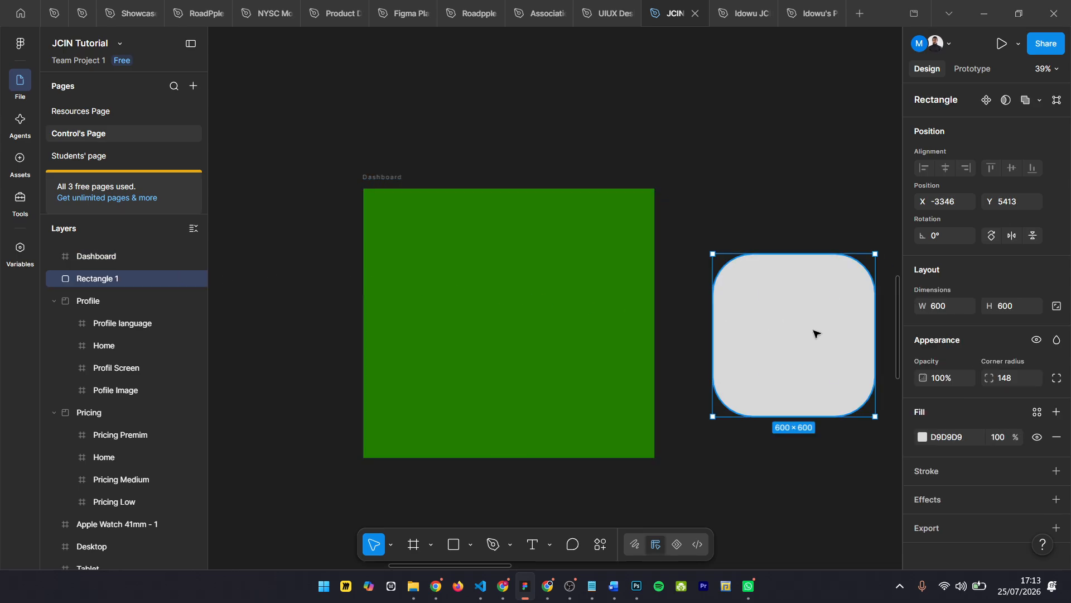
drag(789, 325, 507, 326)
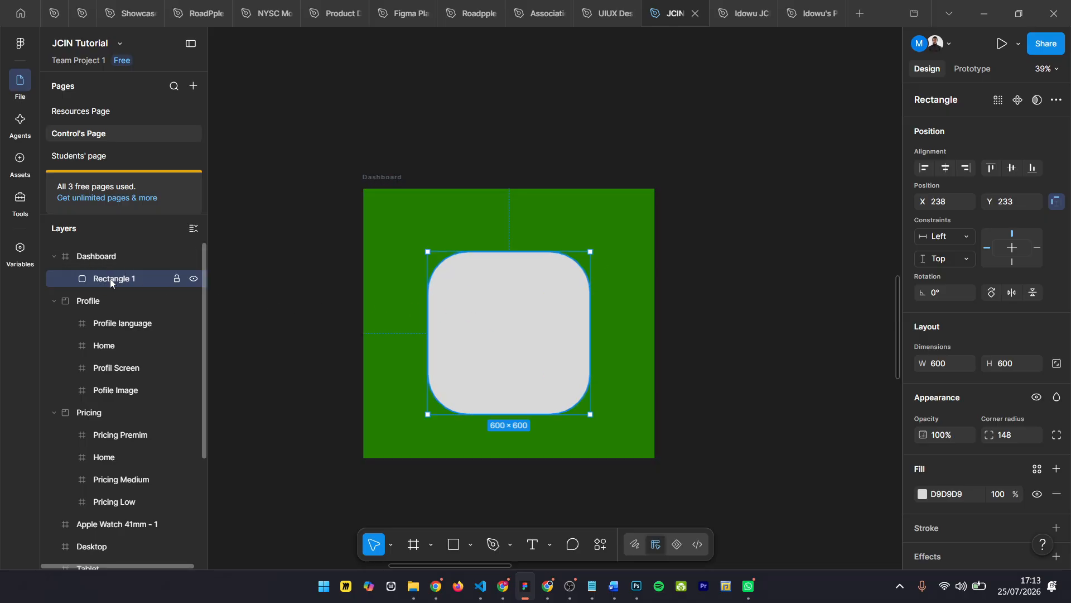
double_click(110, 279)
text(User)
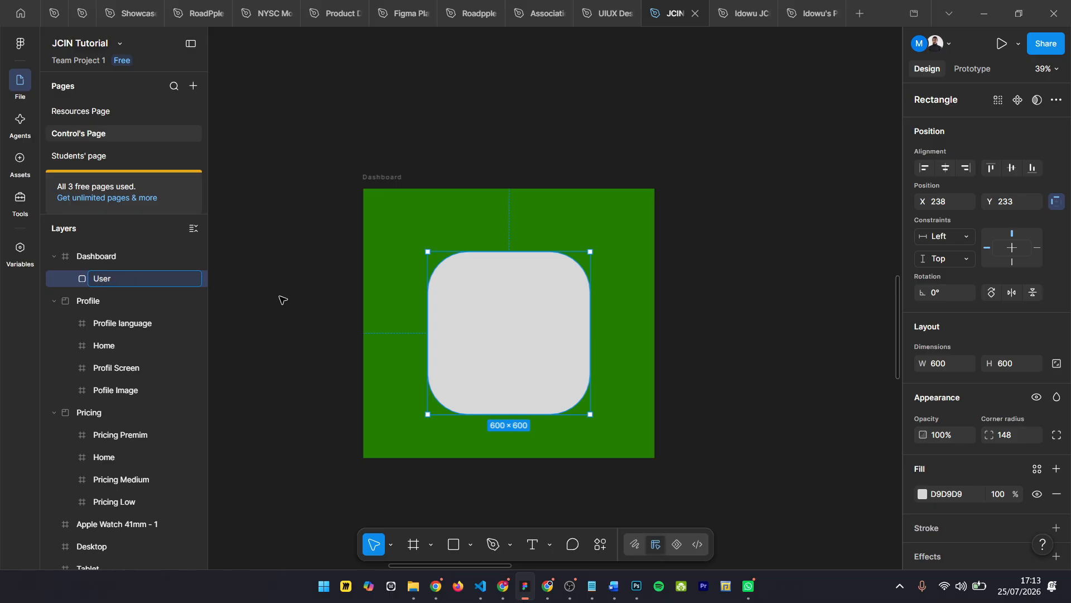
key(Return)
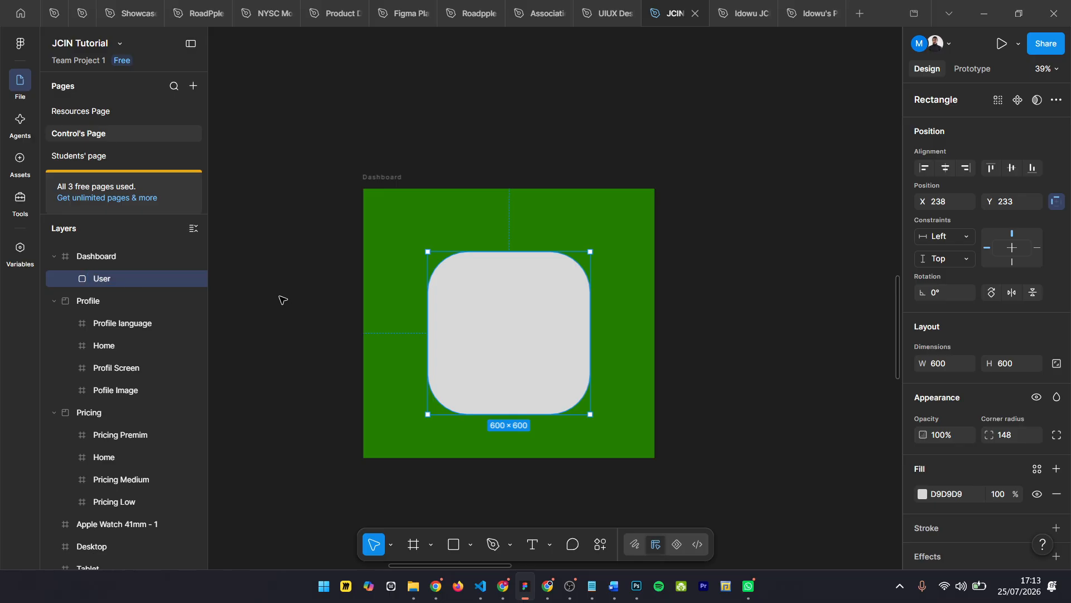
Try out different opacity levels on the User rectangle and return it to 100%
scroll(504, 329, up, 2)
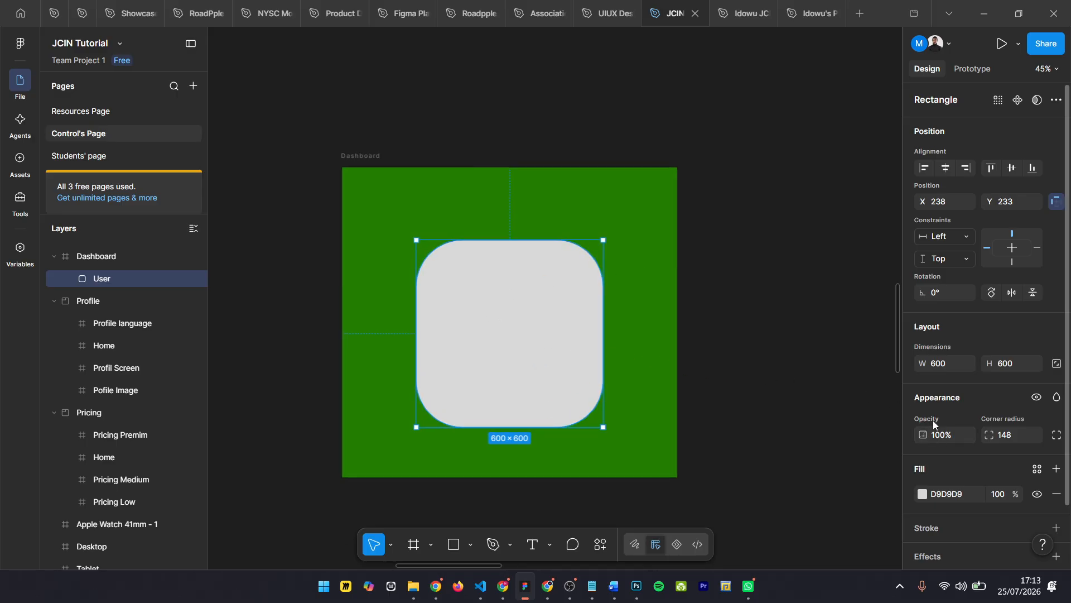
scroll(932, 420, down, 1)
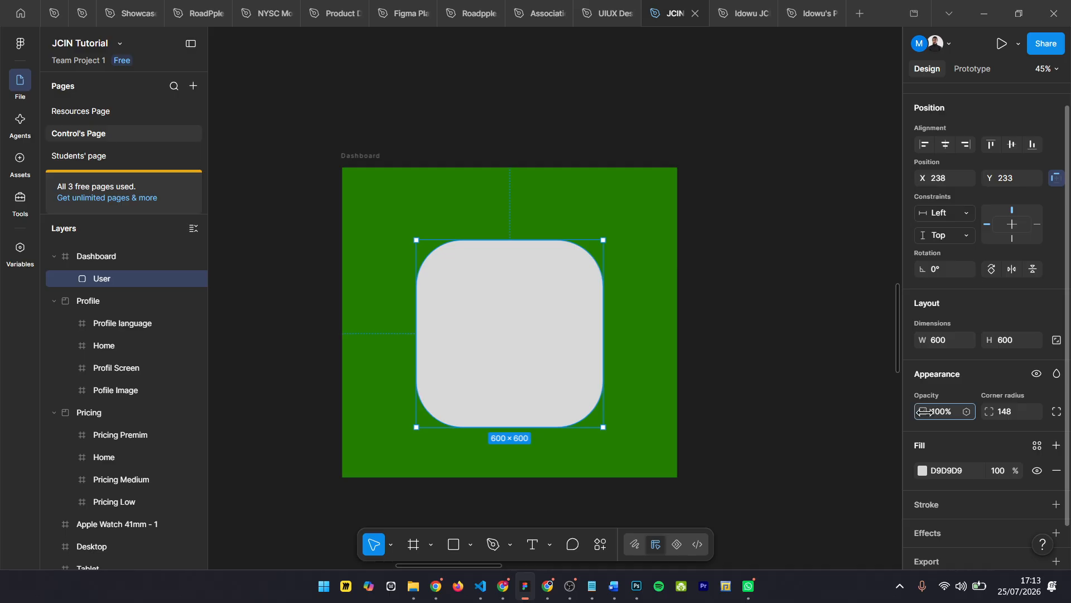
drag(925, 411, 963, 406)
Toggle the User rectangle's visibility off and on, and leave the layer hidden inside the Dashboard frame
click(1038, 375)
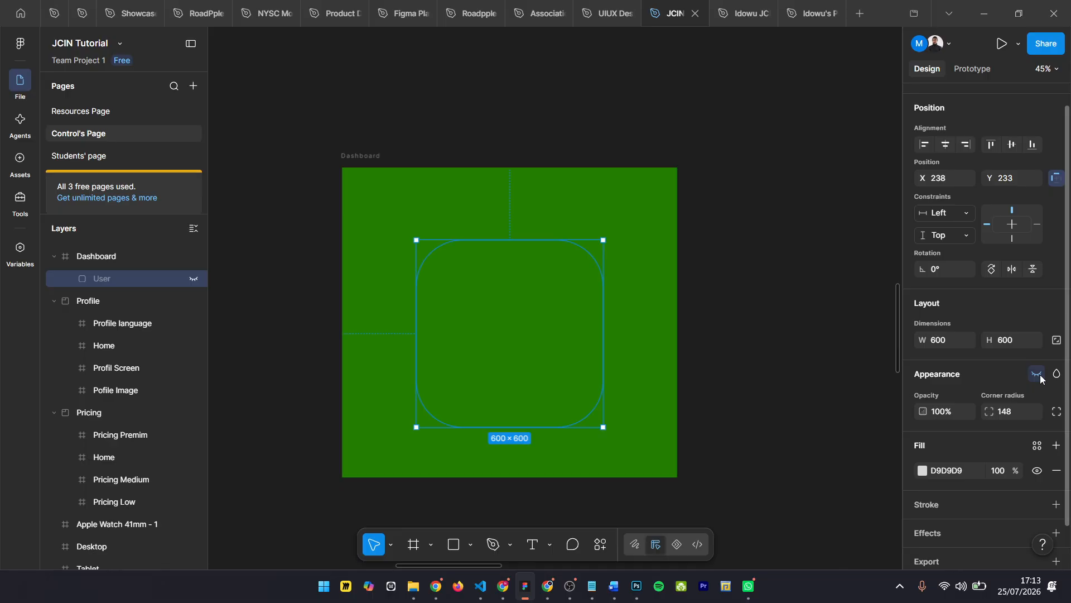
click(1039, 374)
click(1039, 374)
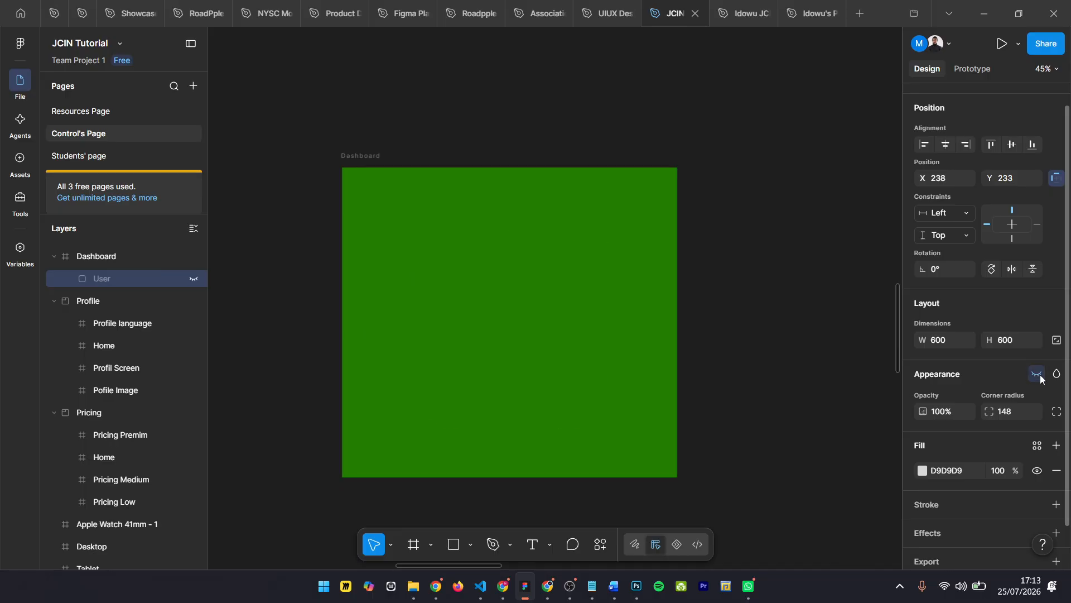
click(1039, 374)
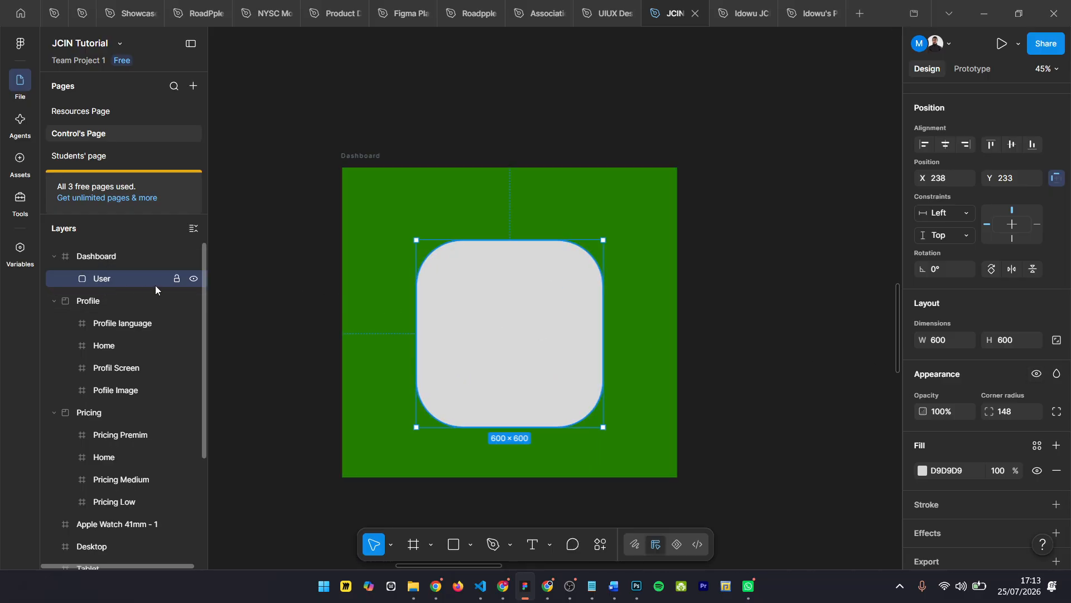
click(192, 280)
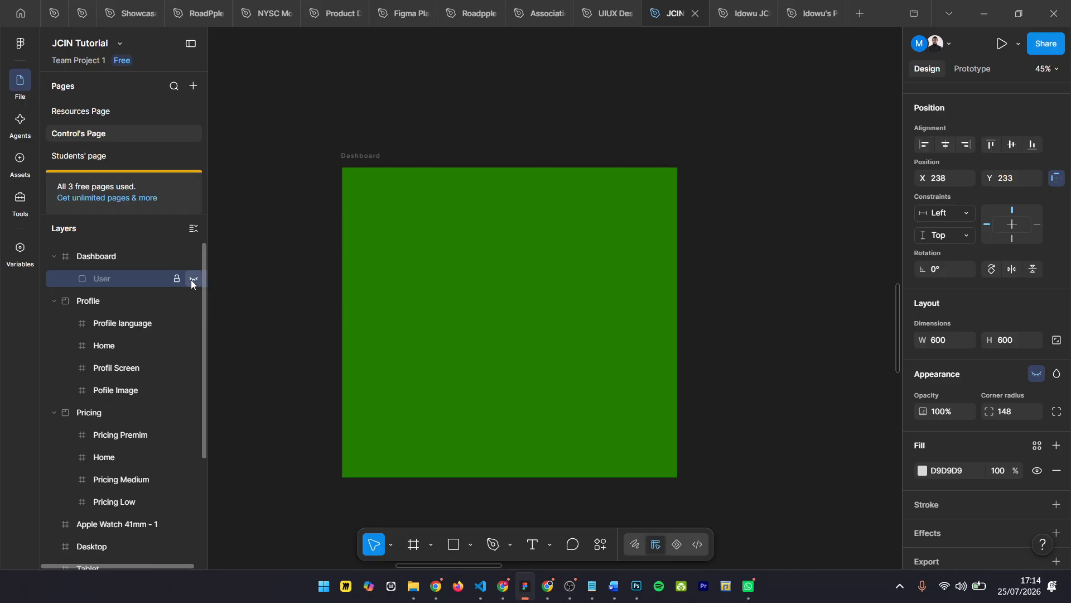
Make the hidden User layer visible again and lock it
click(192, 281)
click(192, 281)
click(192, 281)
click(178, 279)
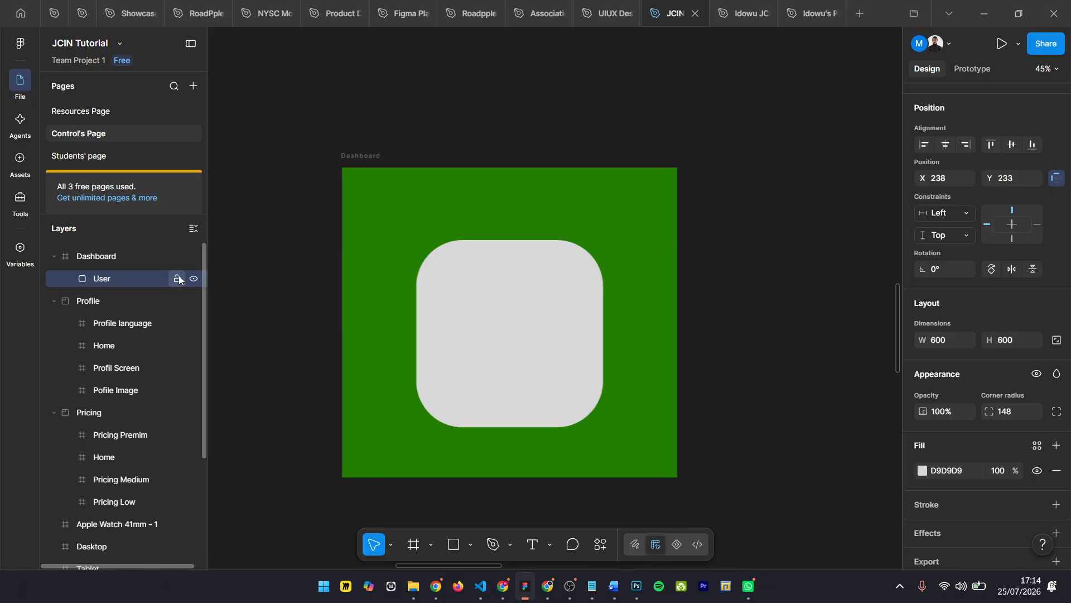
click(177, 279)
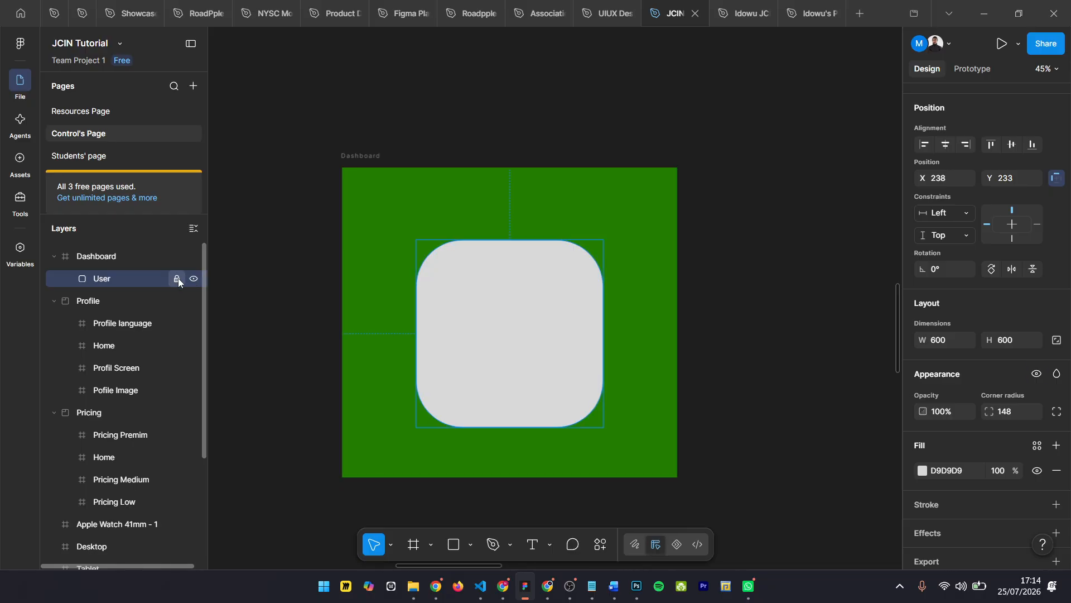
click(726, 264)
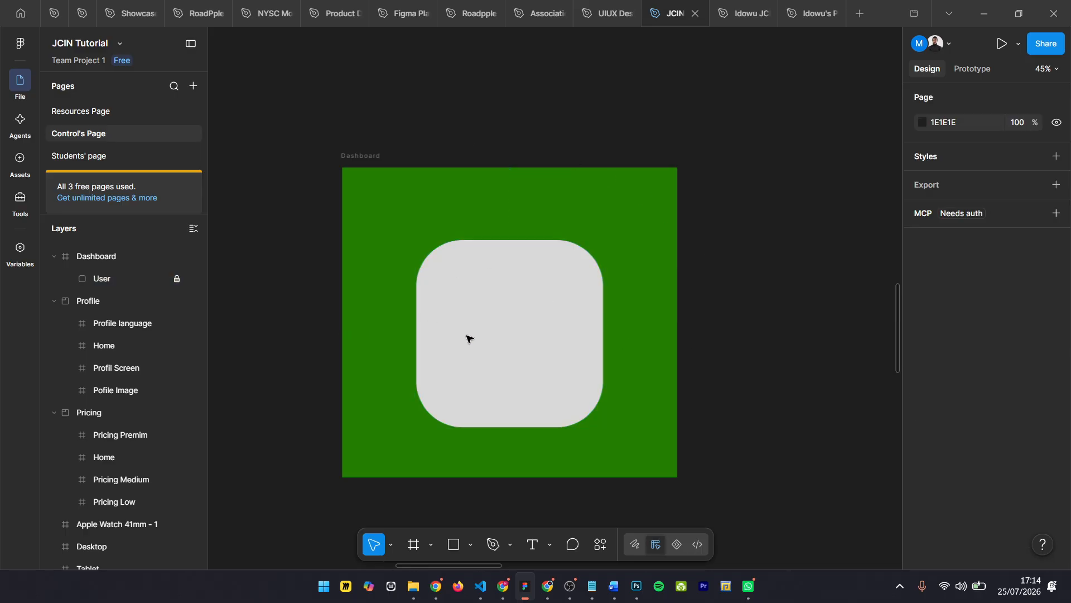
Try to move the locked User rectangle on the canvas, and unlock its layer
drag(429, 244, 497, 373)
drag(459, 285, 485, 385)
drag(453, 269, 594, 311)
click(175, 279)
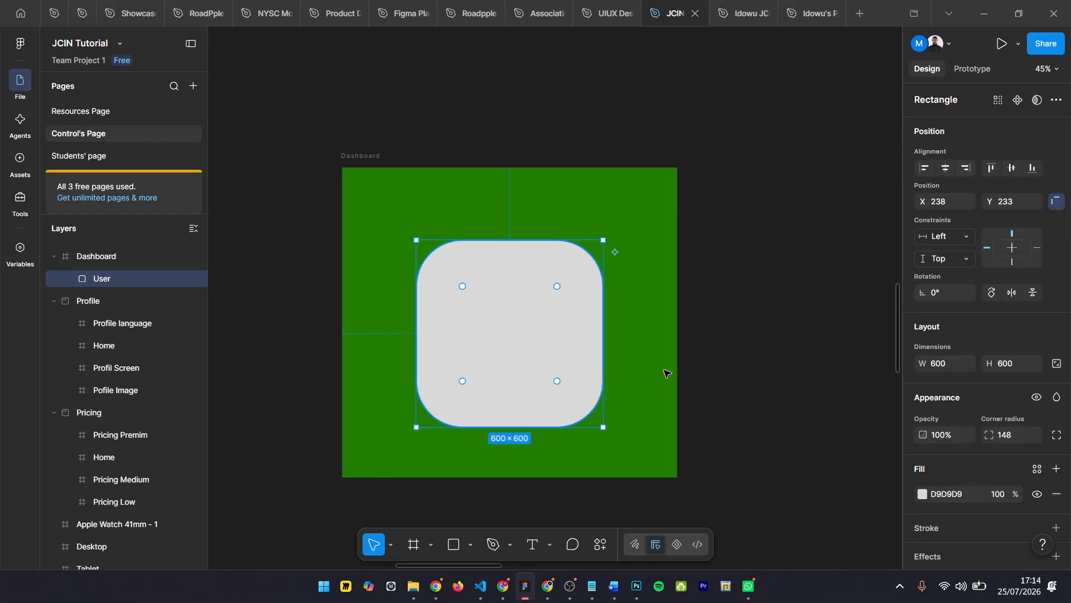
Change the User rectangle's fill colour to pure white, FFFFFF
click(647, 336)
click(508, 358)
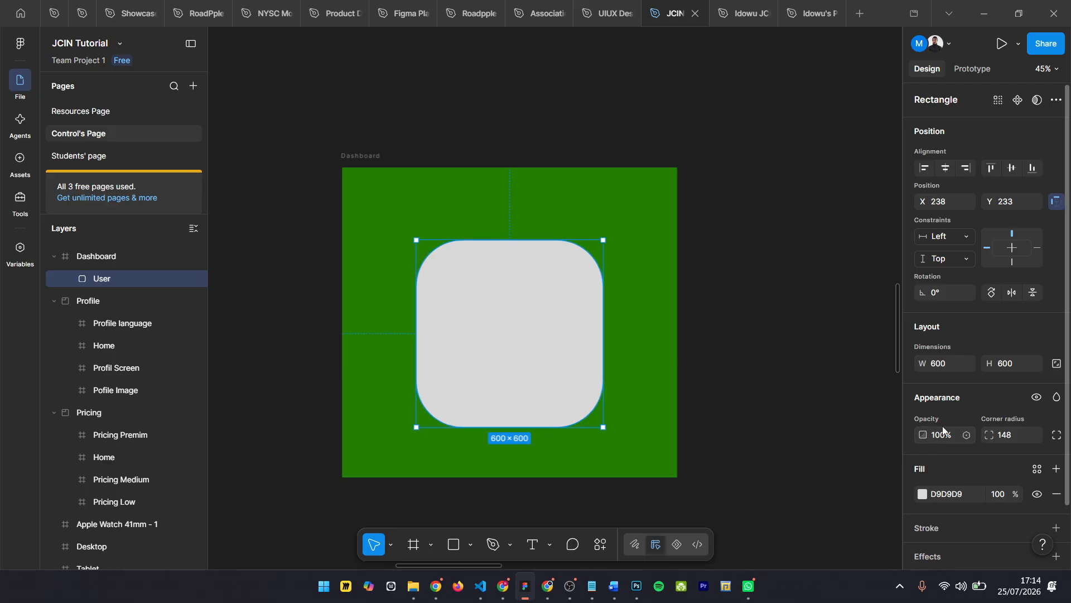
scroll(943, 426, down, 1)
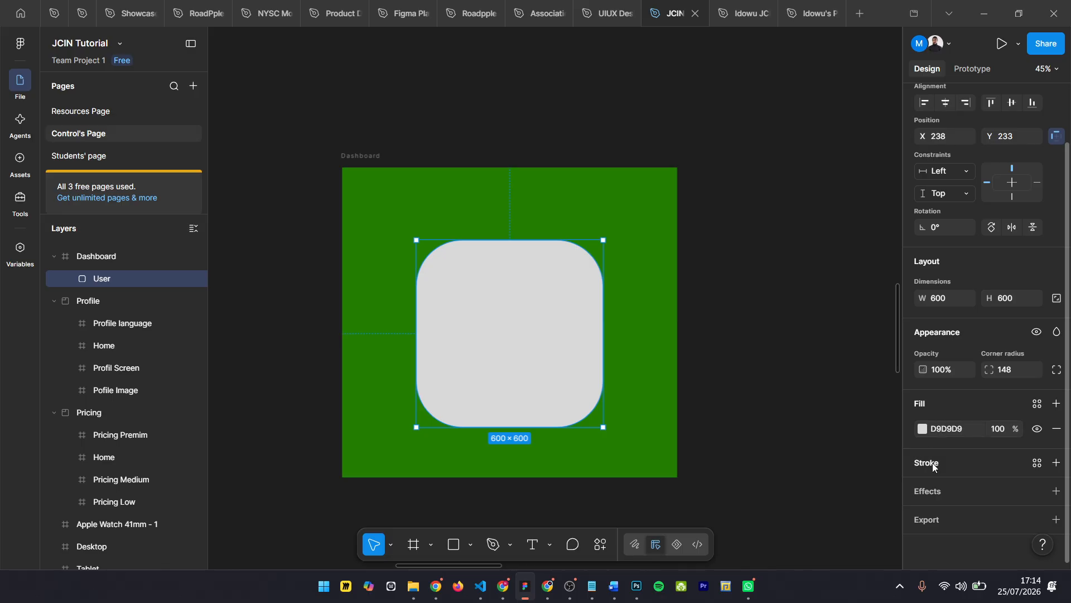
click(920, 431)
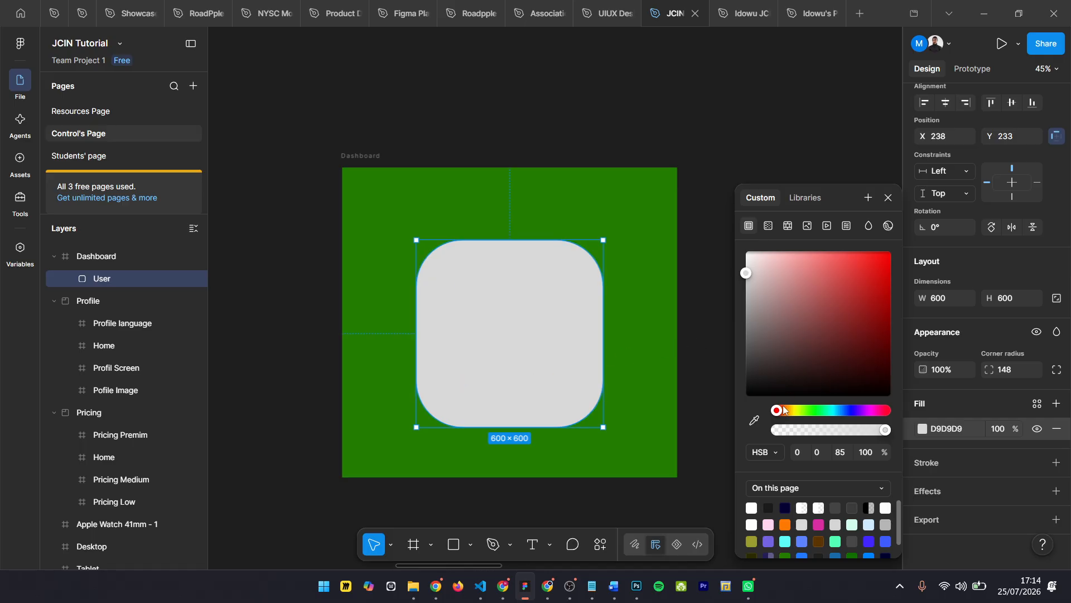
drag(748, 272, 715, 248)
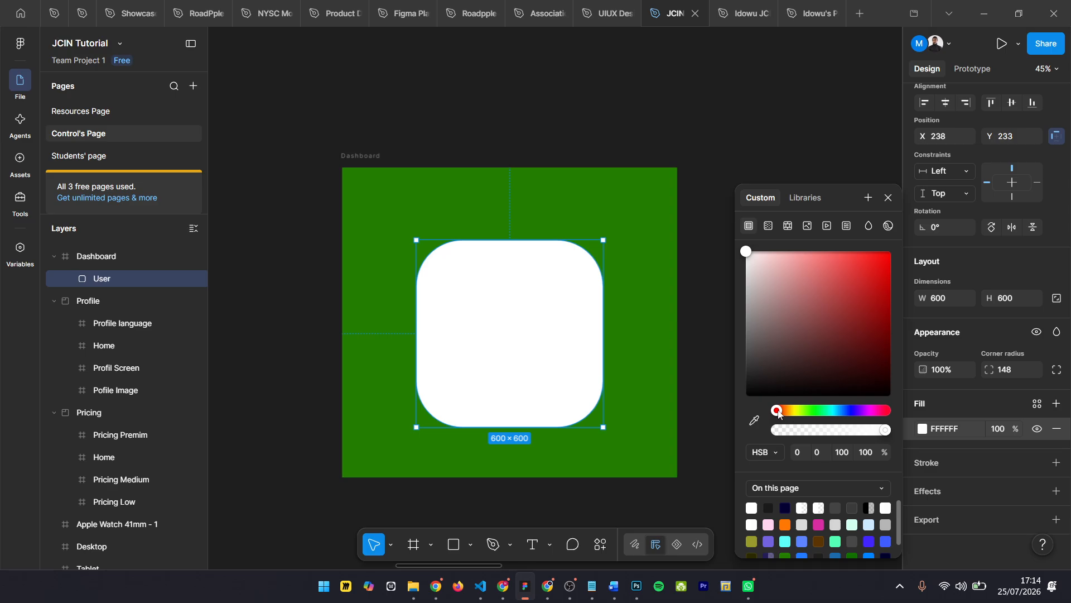
Try out the hue and shade range for the fill, switch the colour format to Hex, and keep white
drag(779, 413, 894, 411)
click(773, 412)
click(765, 453)
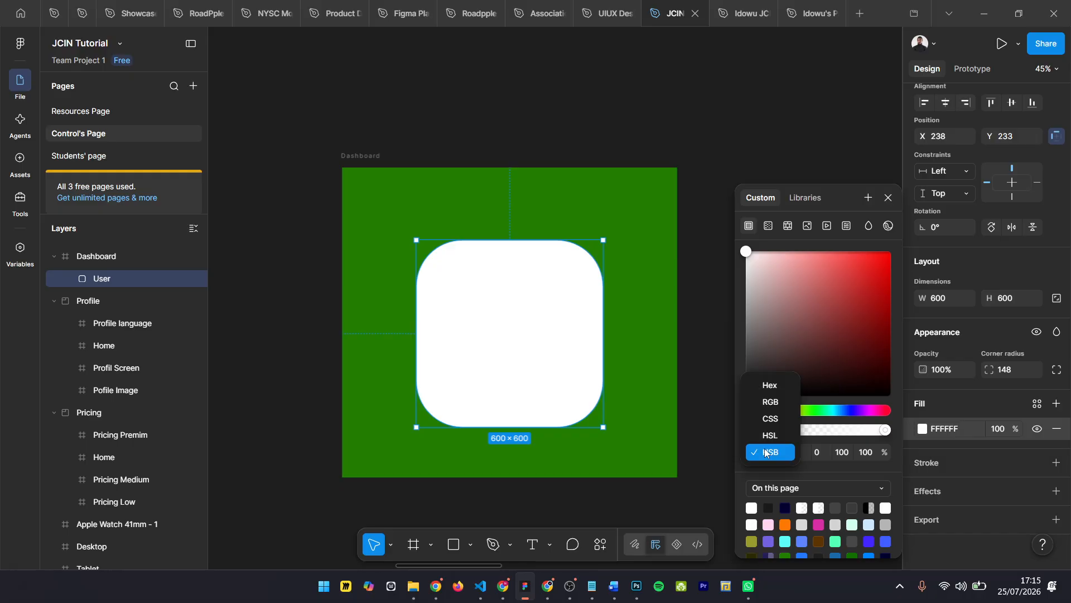
click(779, 390)
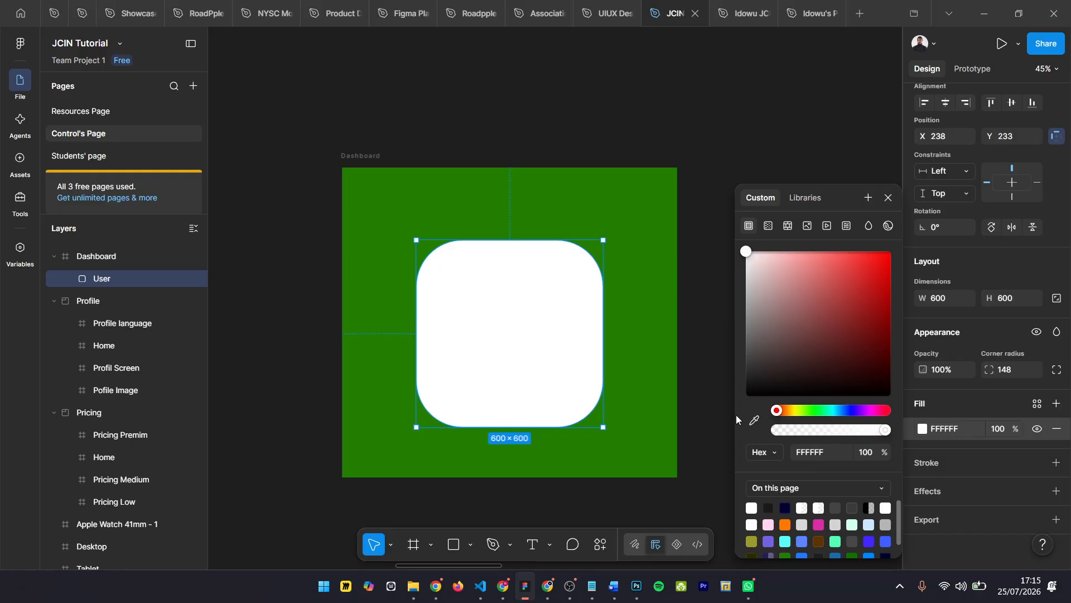
drag(747, 252, 738, 198)
Turn the User rectangle's fill into a linear gradient running diagonally from its upper-left corner to its lower-right corner
click(769, 227)
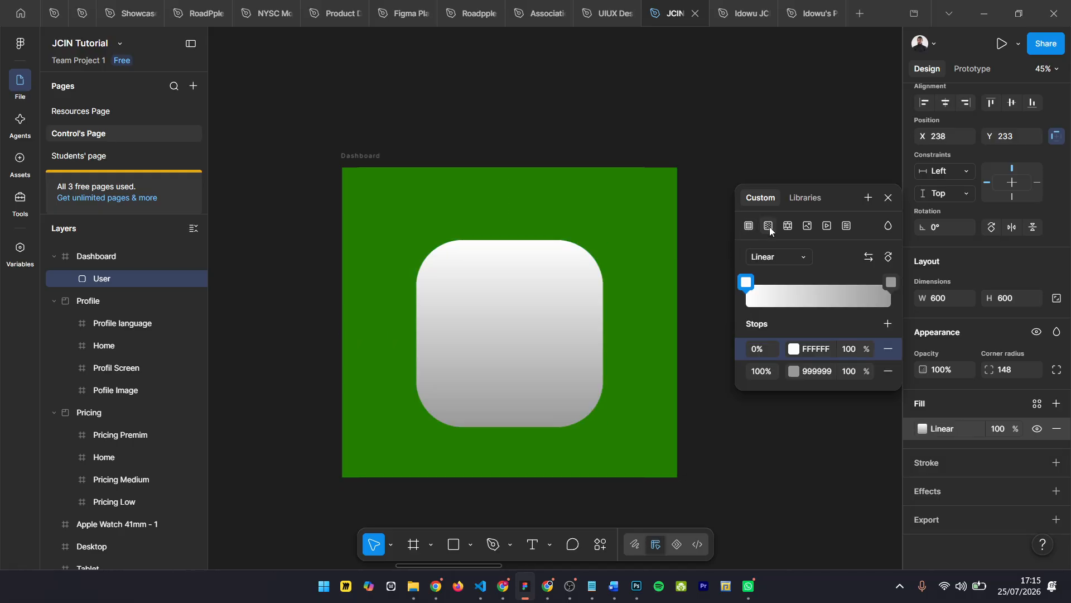
drag(522, 428, 590, 421)
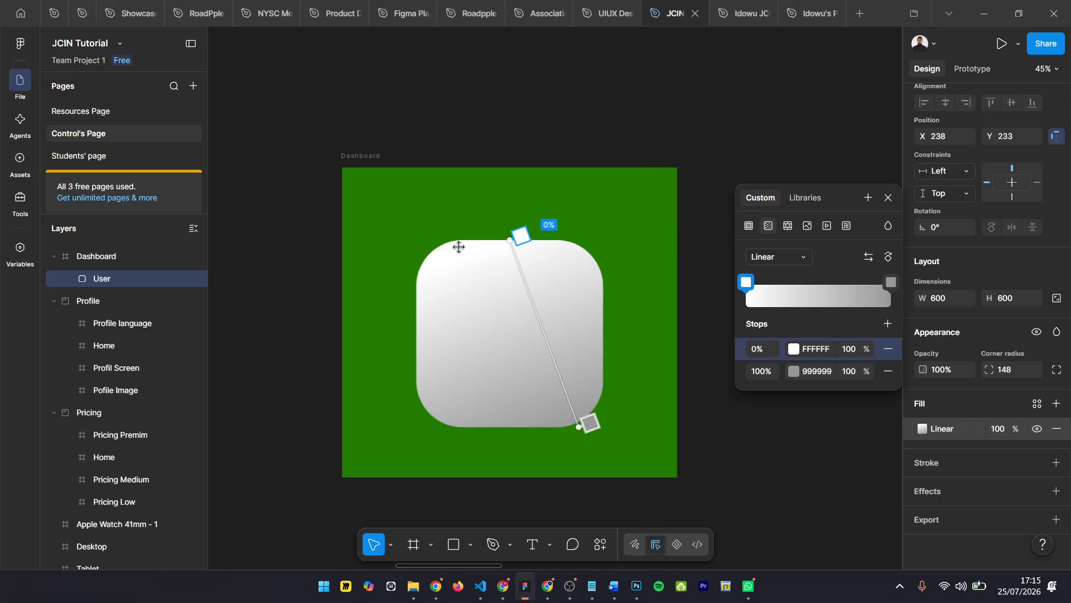
drag(509, 240, 425, 242)
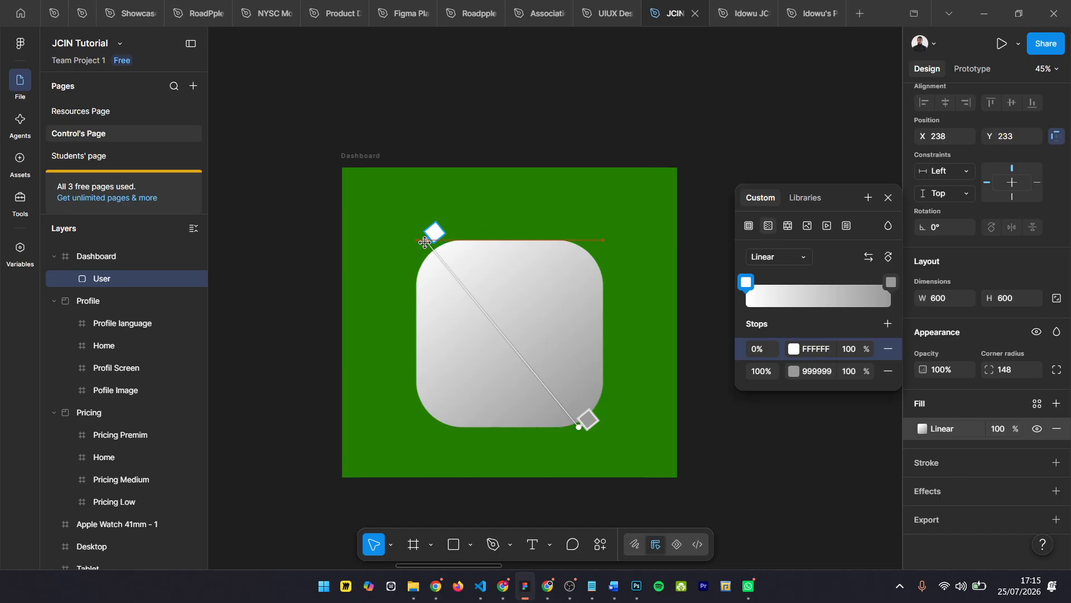
Set the gradient's 0% stop to magenta, CC00C9
click(794, 349)
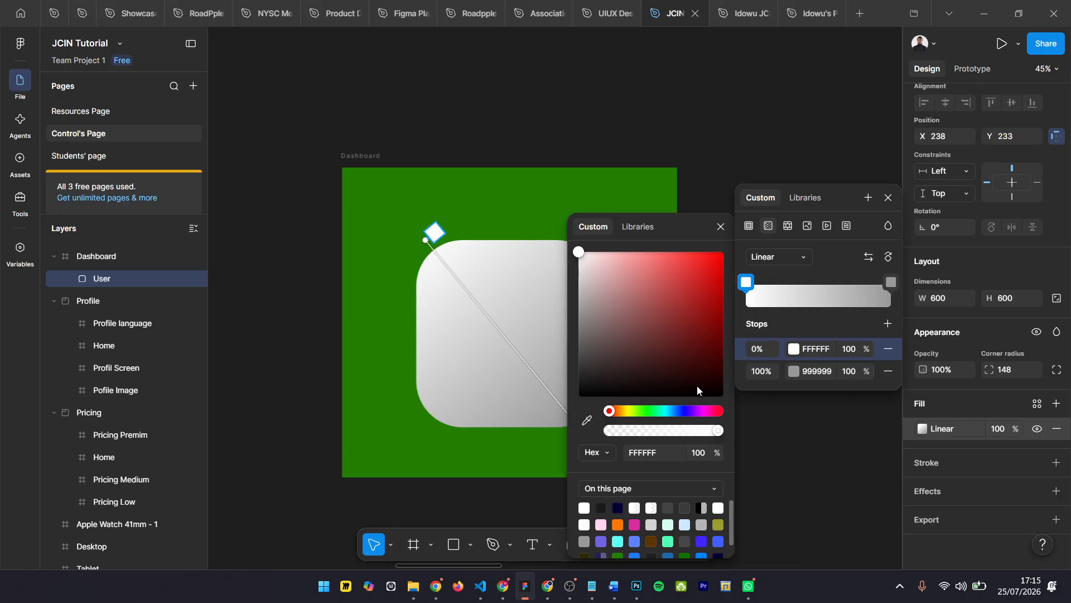
click(701, 411)
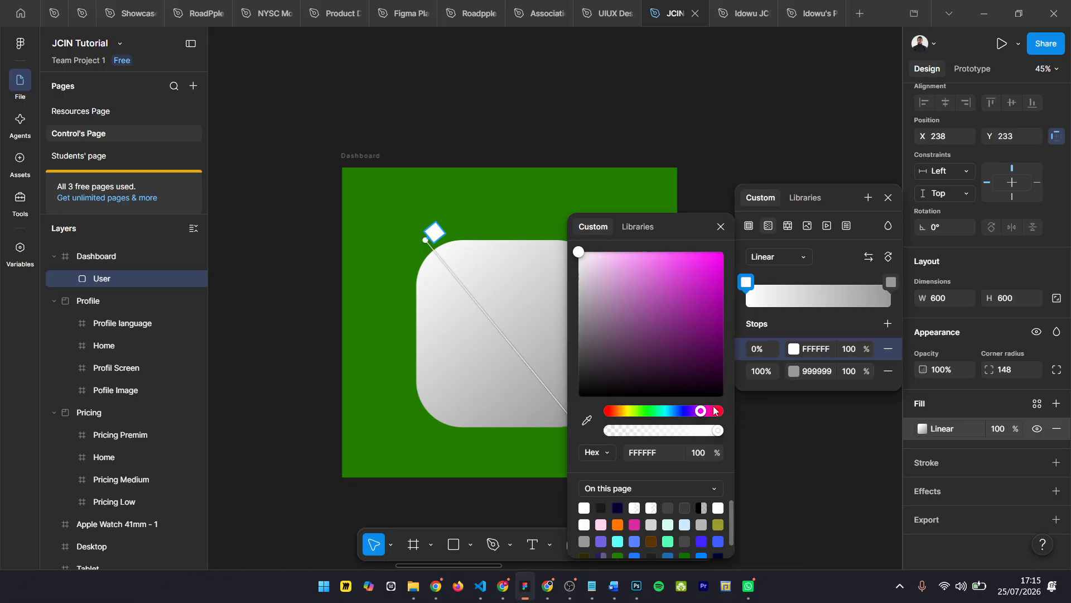
drag(692, 294, 725, 281)
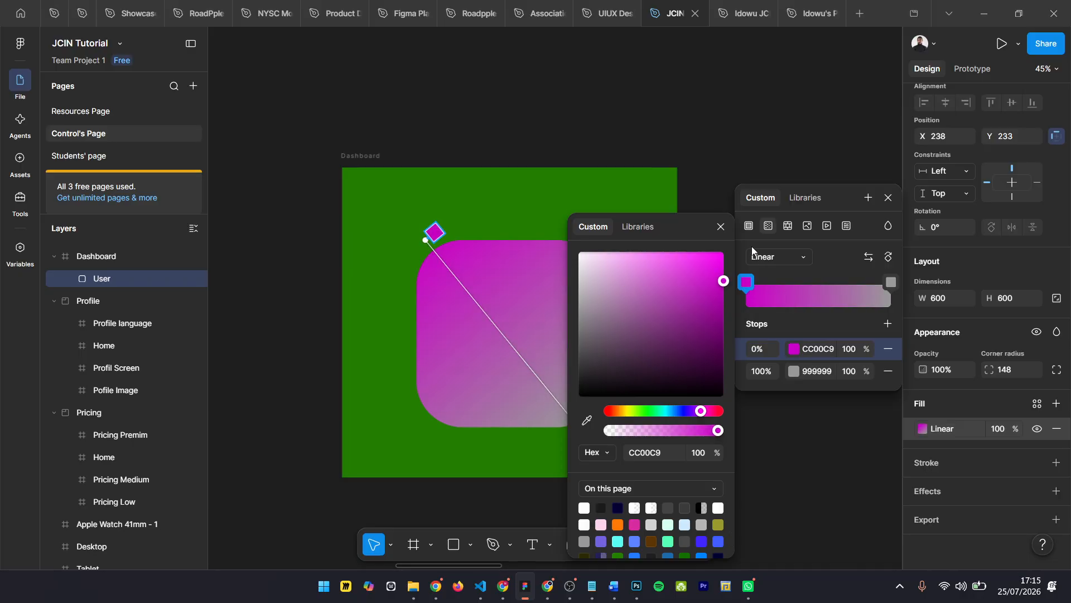
click(720, 228)
Set the gradient's 100% stop to bright red, FF1500
click(793, 371)
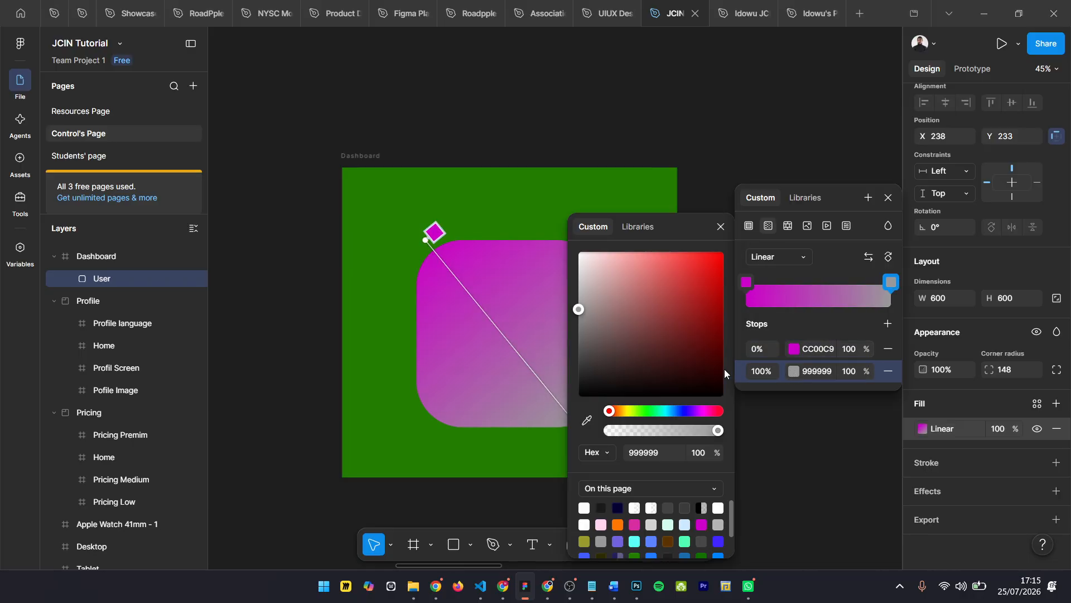
click(612, 412)
drag(578, 307, 892, 220)
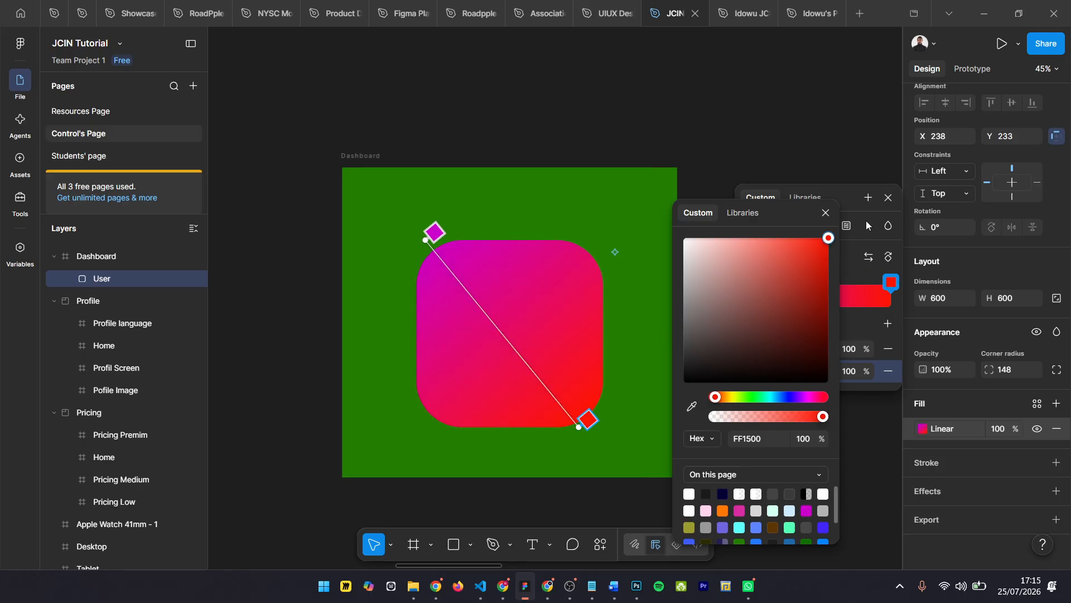
click(825, 211)
Extend both ends of the diagonal gradient past the User rectangle's corners, and finish editing the fill
drag(425, 240, 417, 228)
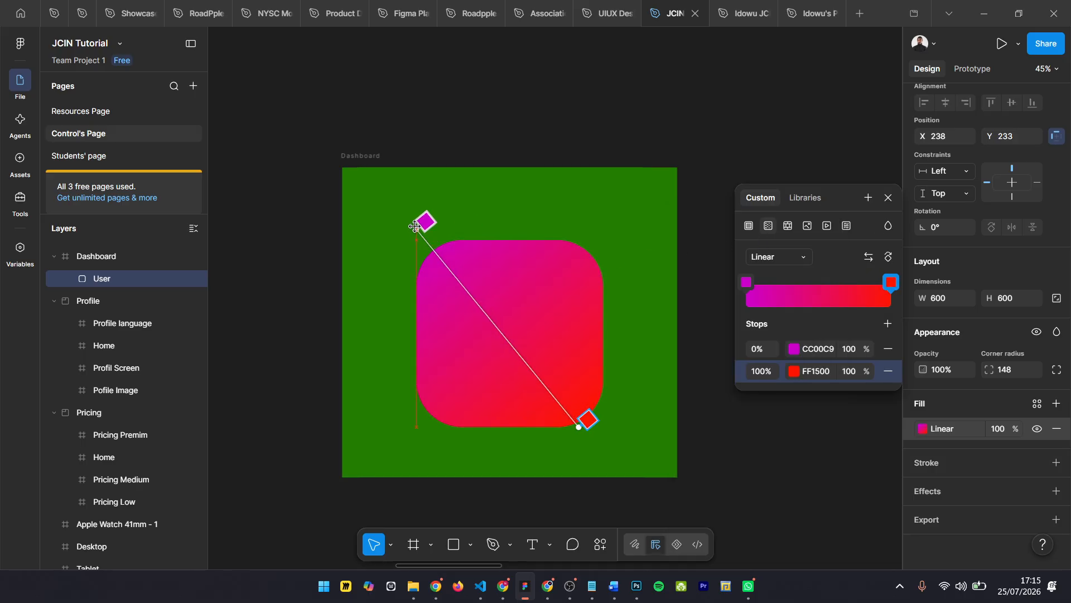
drag(577, 429, 626, 477)
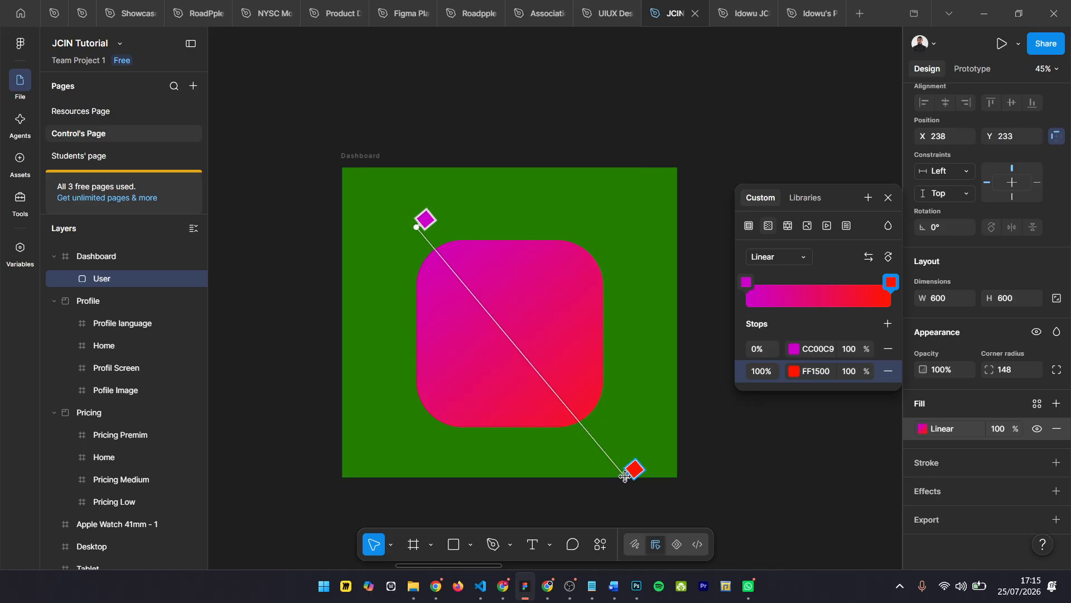
click(889, 197)
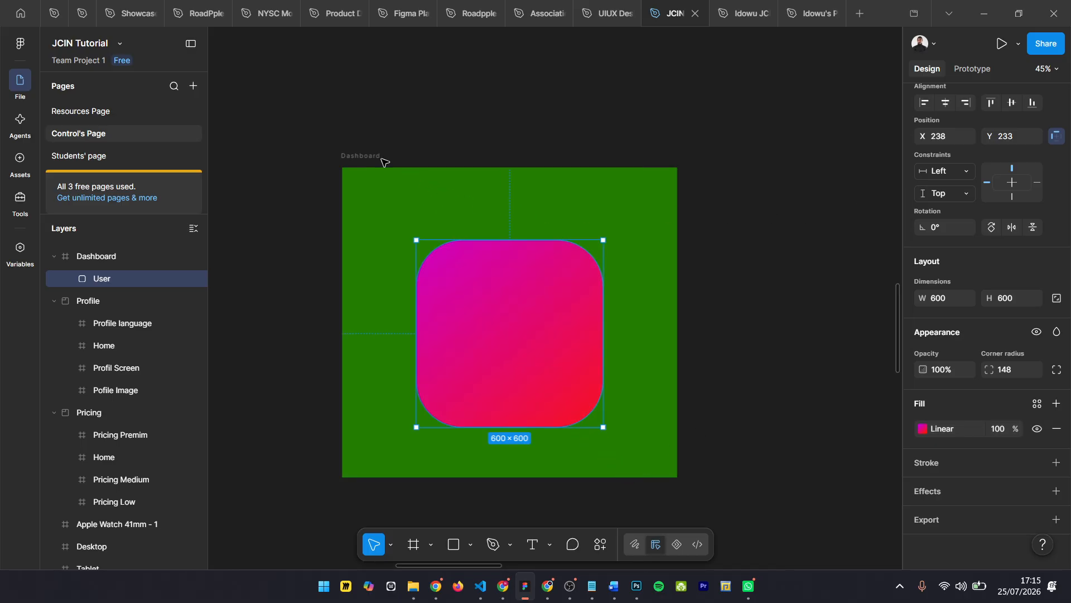
Change the Dashboard frame's fill from green to an orange-brown, CB7E26
click(485, 184)
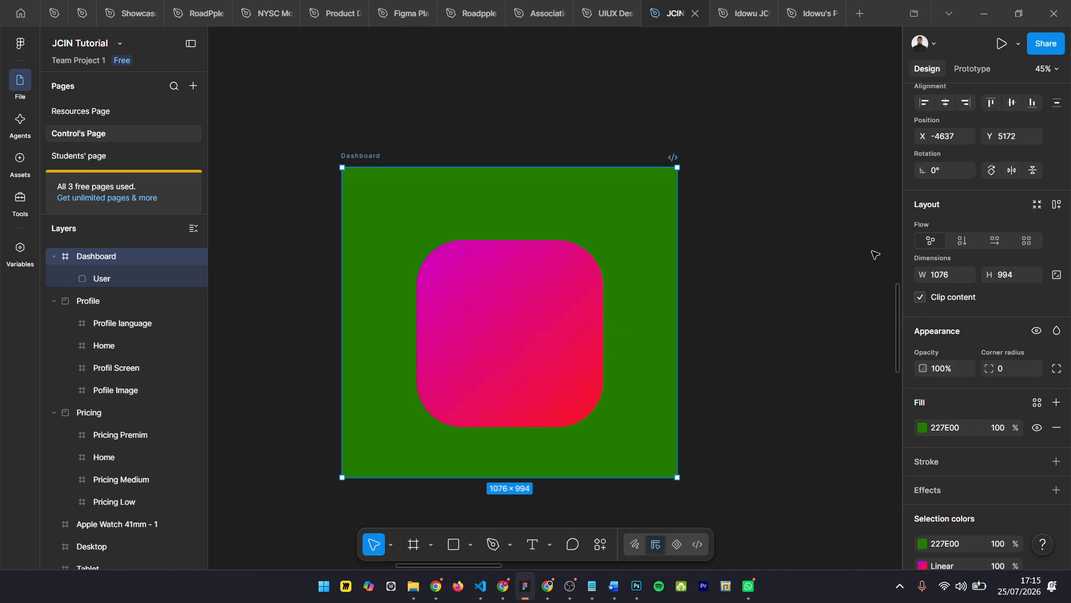
click(925, 430)
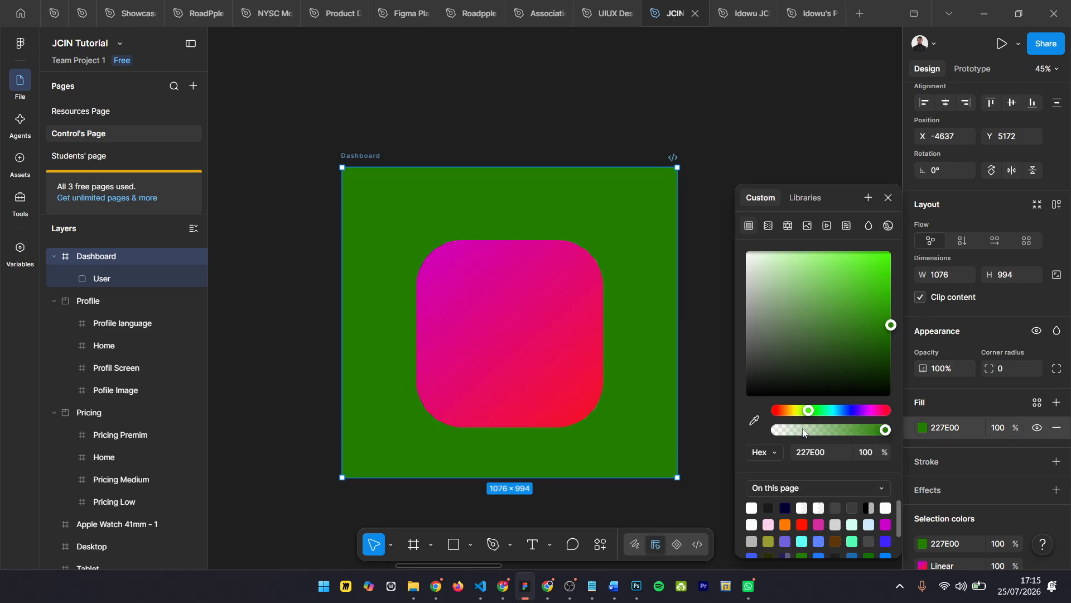
click(788, 412)
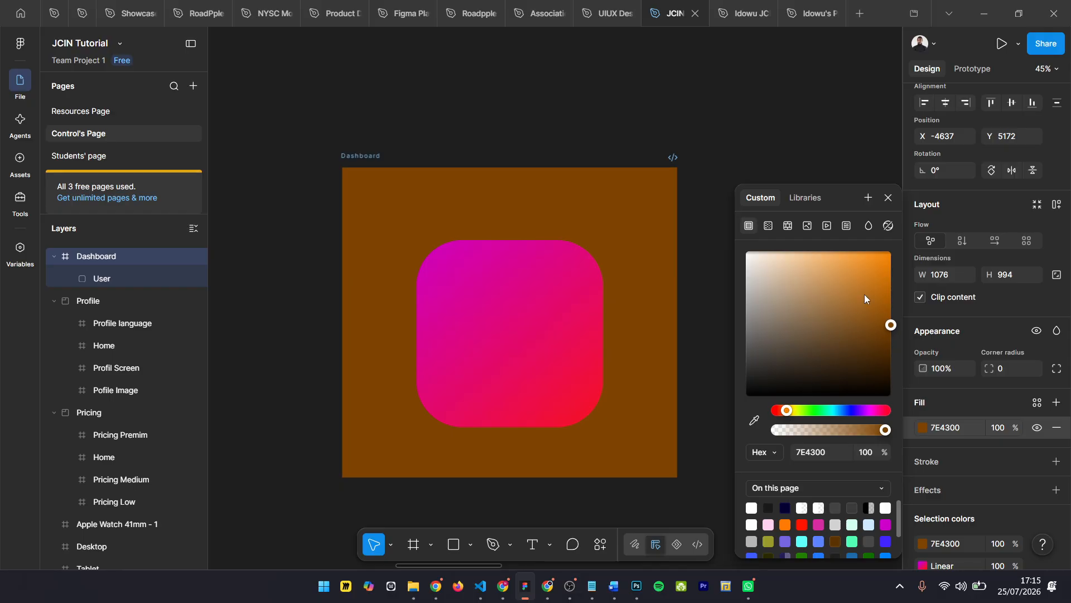
drag(876, 299, 864, 281)
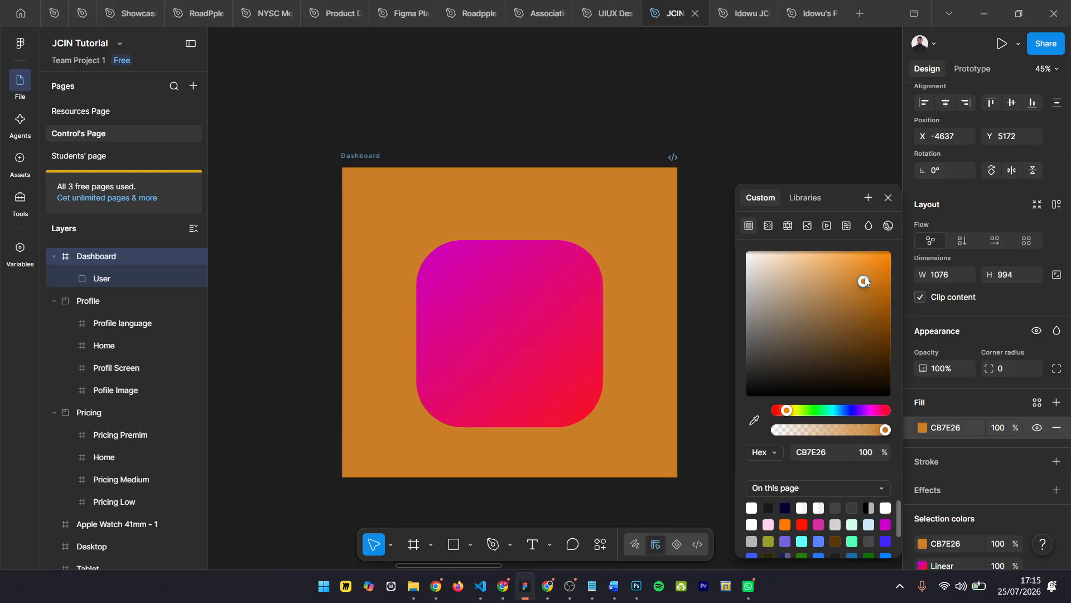
click(887, 198)
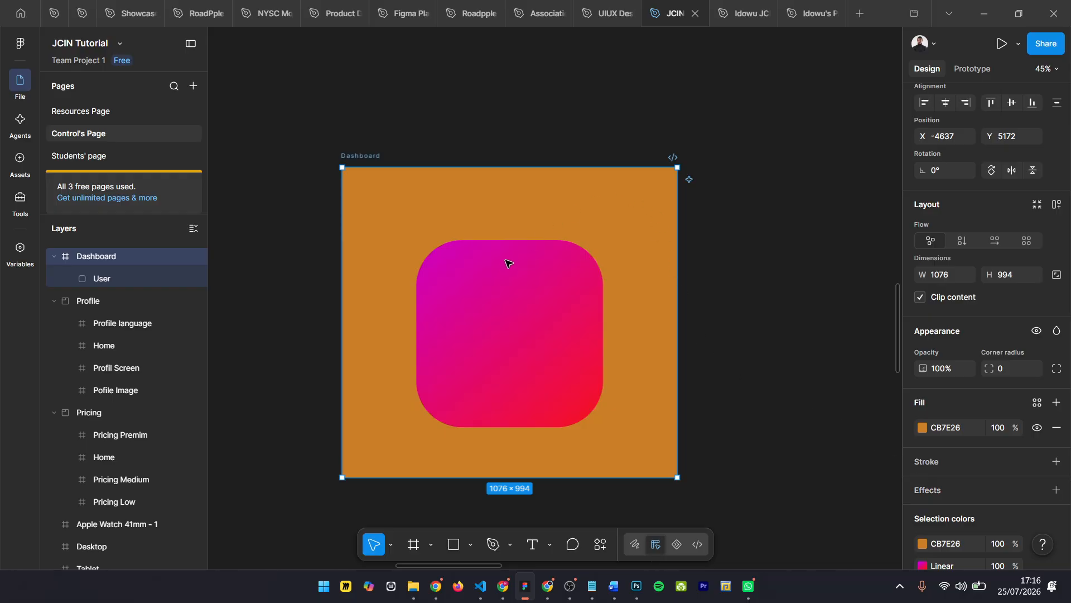
Add a solid black (000000) stroke to the User rectangle
click(494, 334)
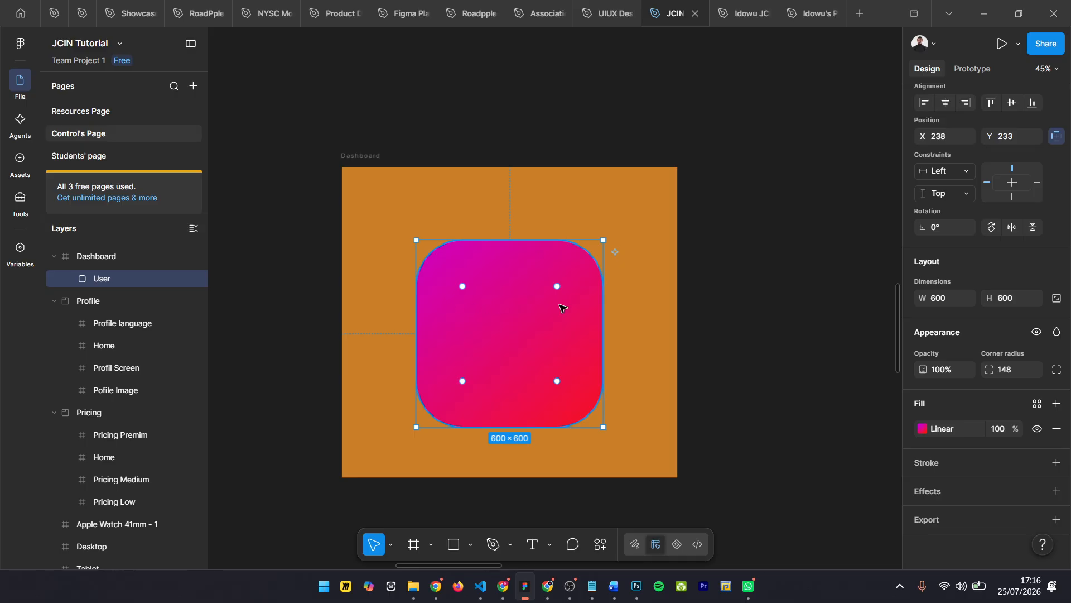
click(1056, 463)
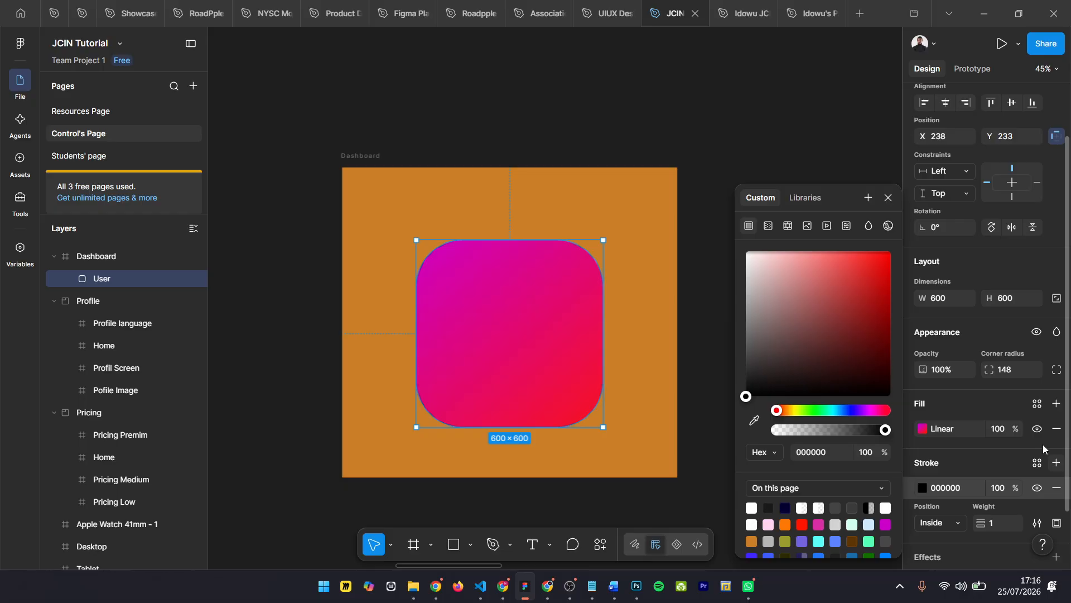
scroll(951, 460, down, 1)
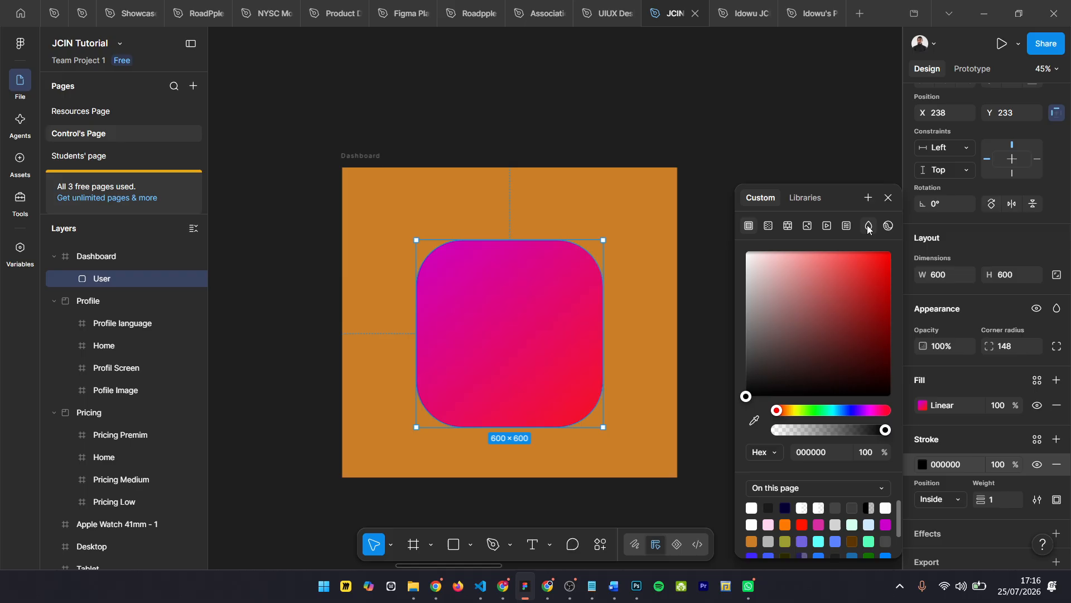
click(943, 462)
scroll(931, 463, down, 2)
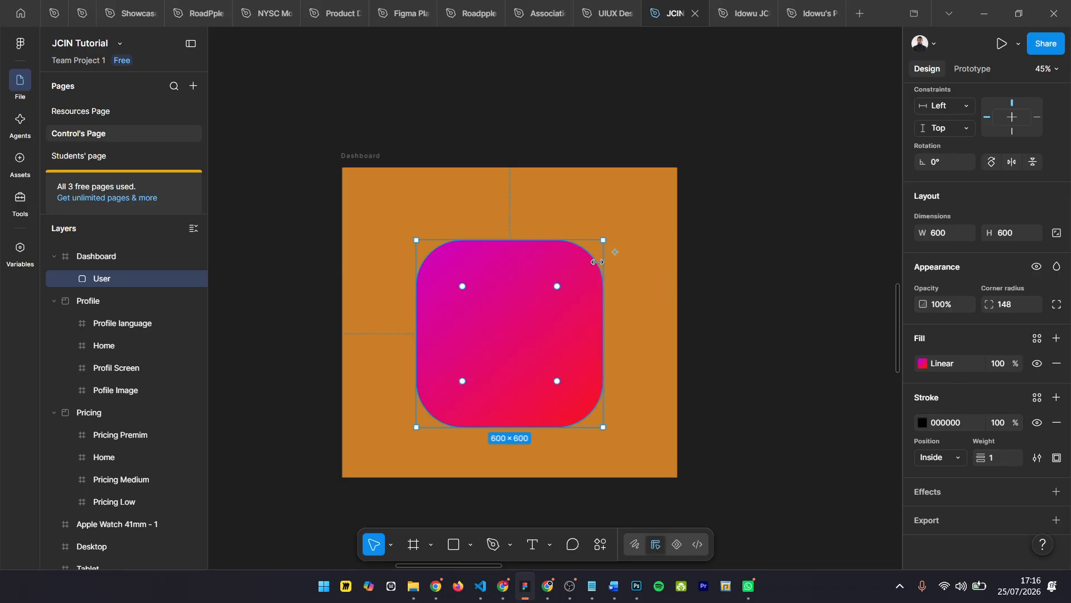
Set the User rectangle's stroke weight to 10
scroll(603, 251, up, 5)
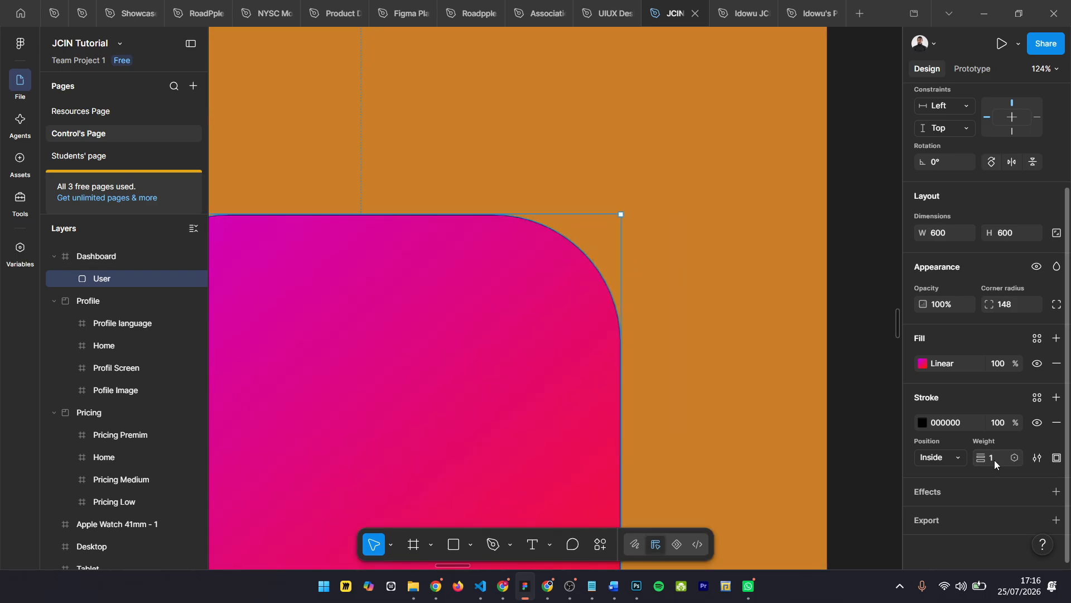
key(Return)
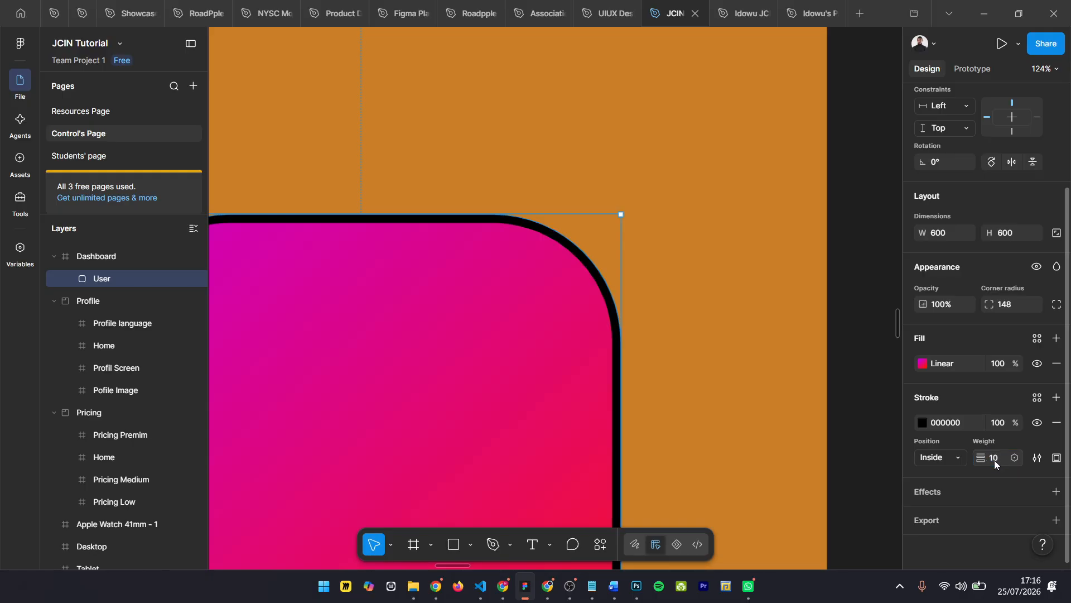
scroll(558, 243, down, 9)
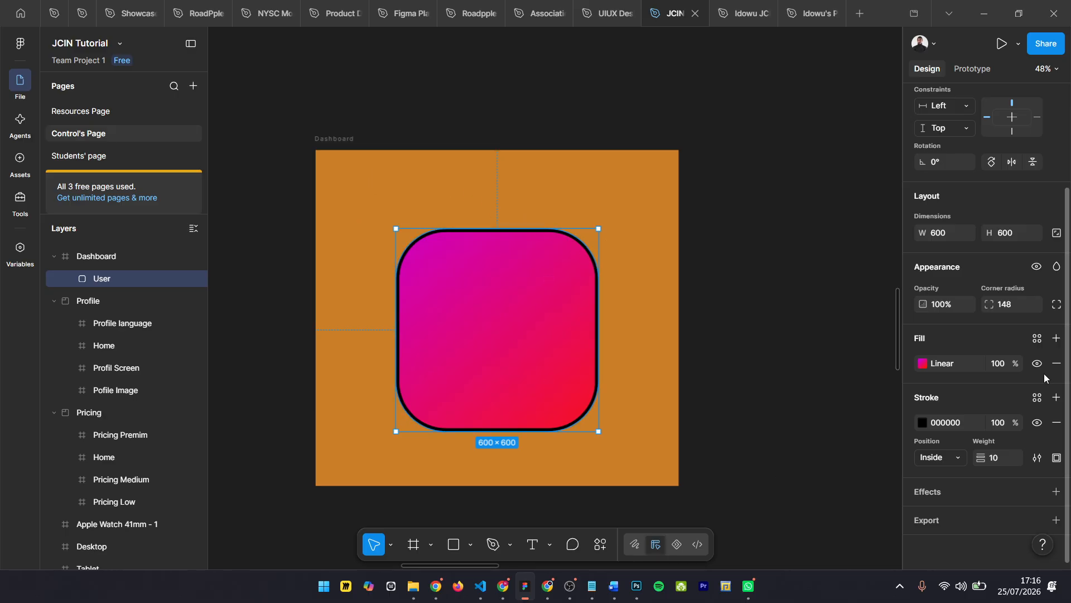
Examine the Center, Inside and Outside position options for the User rectangle's stroke, and keep Inside
click(946, 458)
click(951, 458)
click(951, 458)
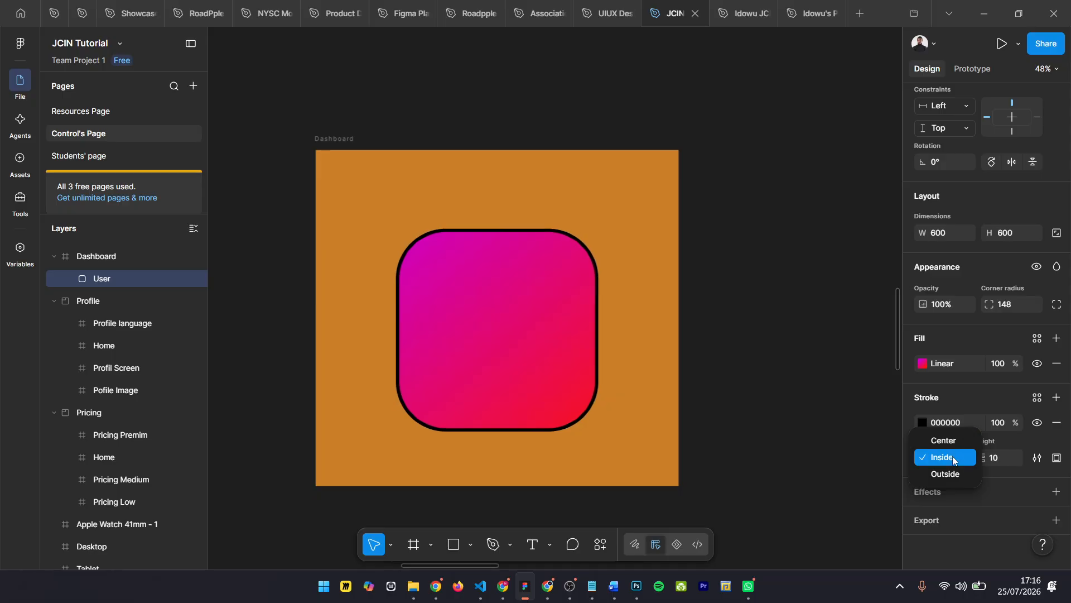
click(954, 458)
scroll(565, 253, up, 2)
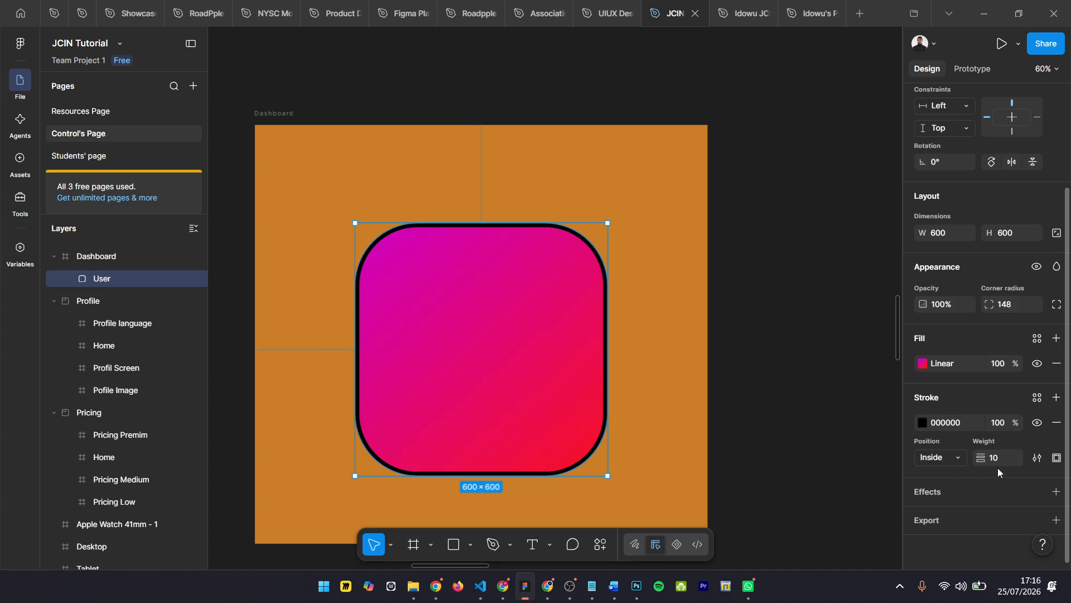
Try a dashed style with different dash caps, including round, on the User rectangle's stroke, and return the style to Solid
click(1037, 461)
click(1037, 460)
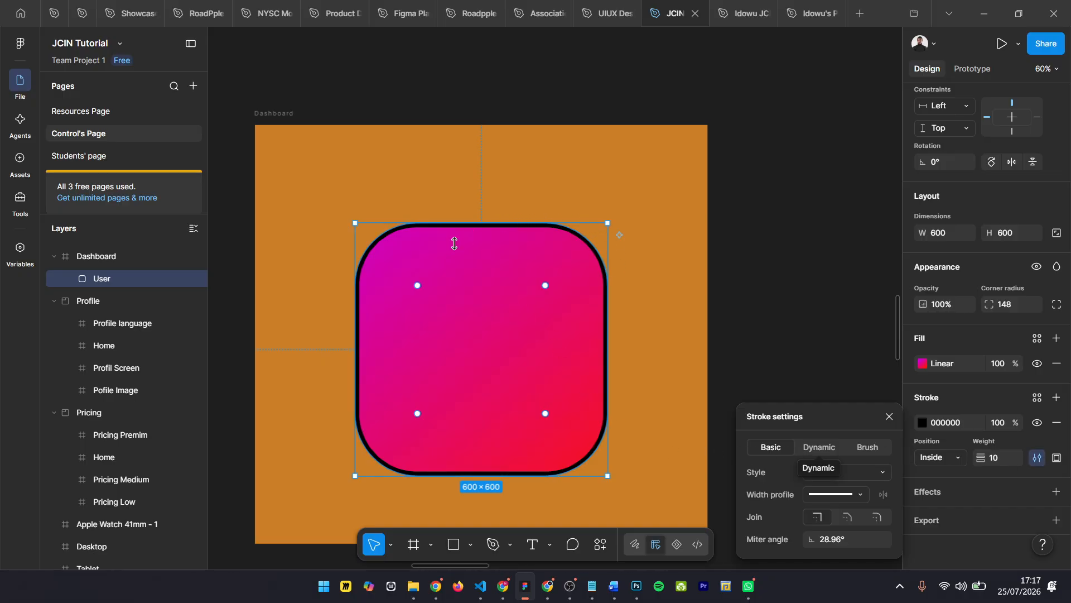
click(848, 472)
click(835, 483)
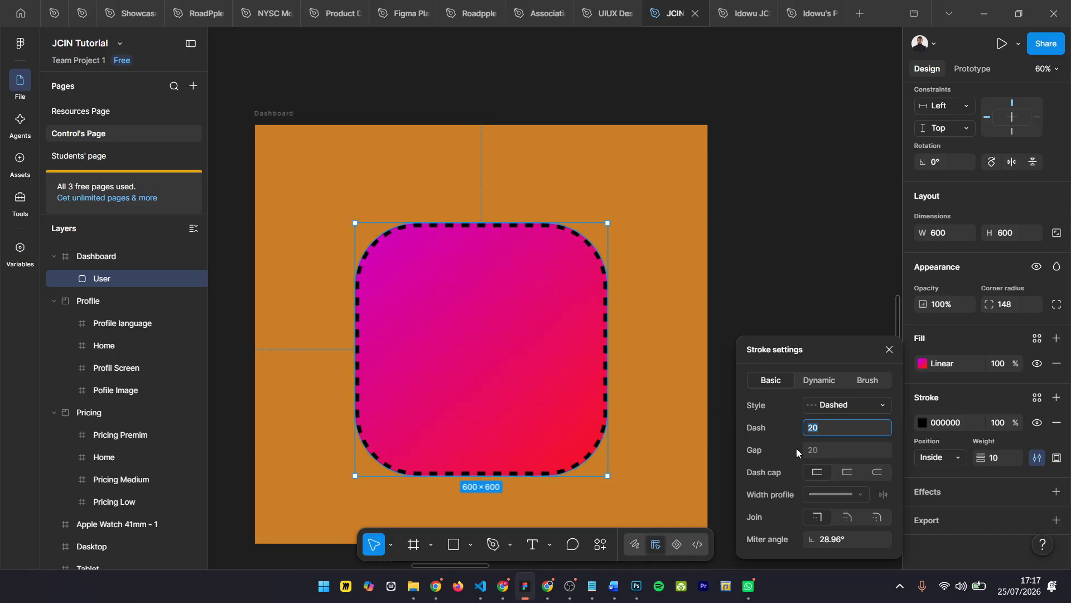
click(839, 473)
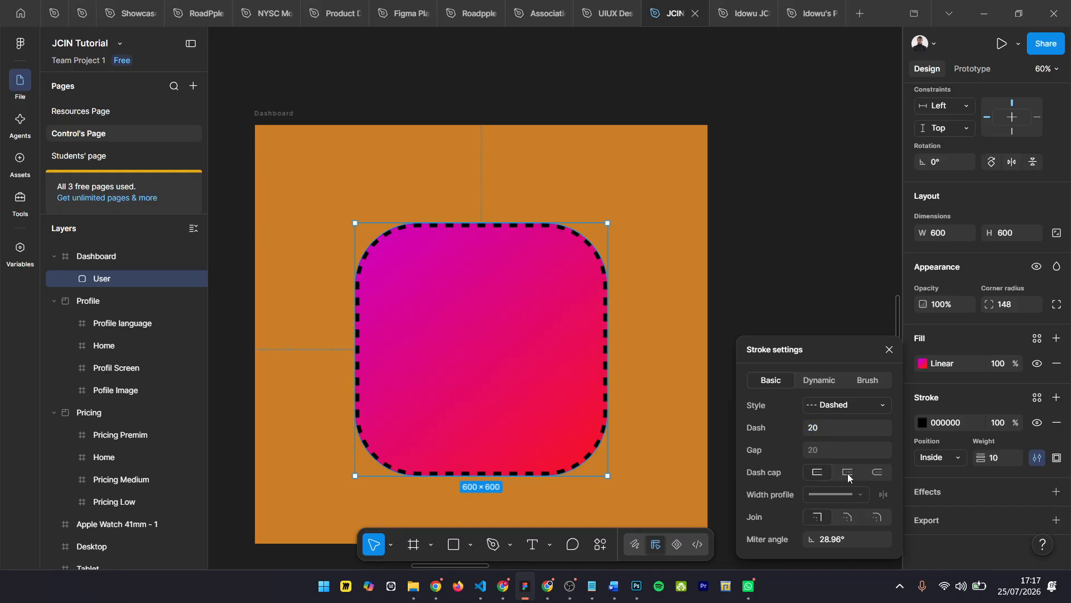
click(882, 473)
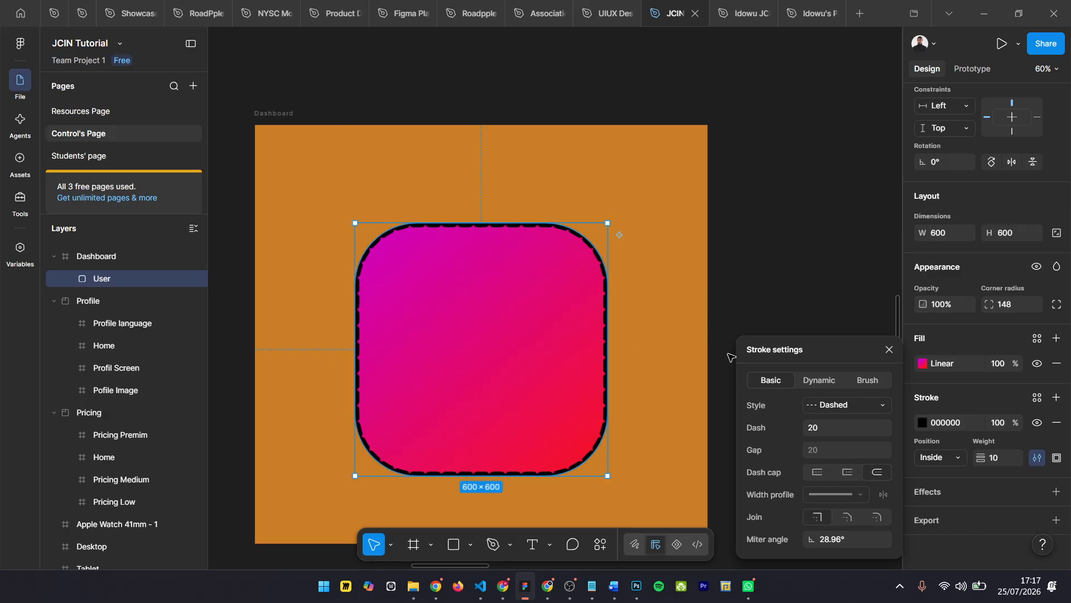
click(828, 405)
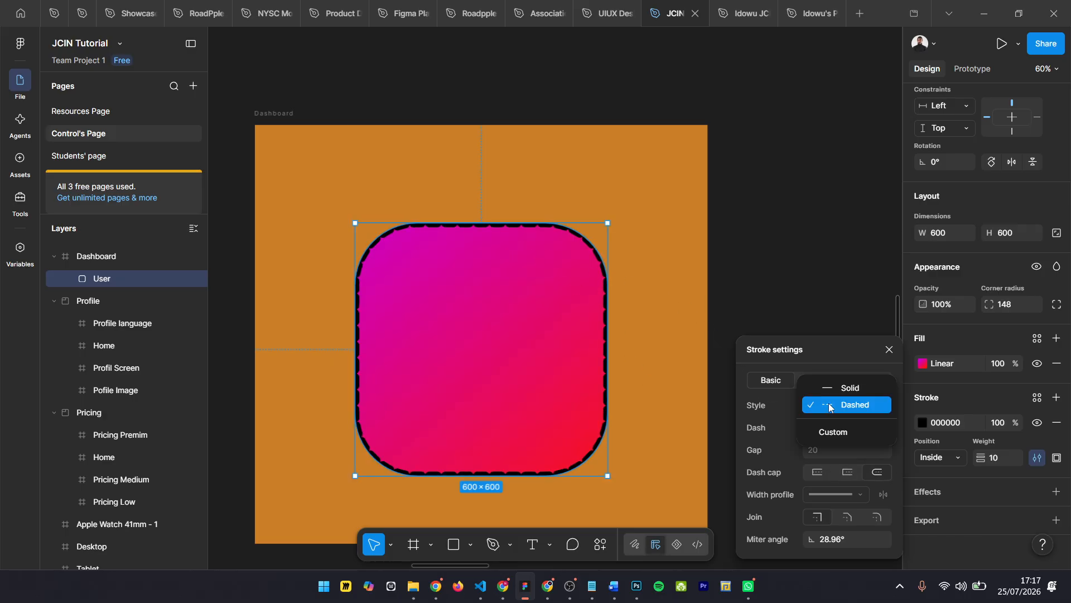
click(837, 390)
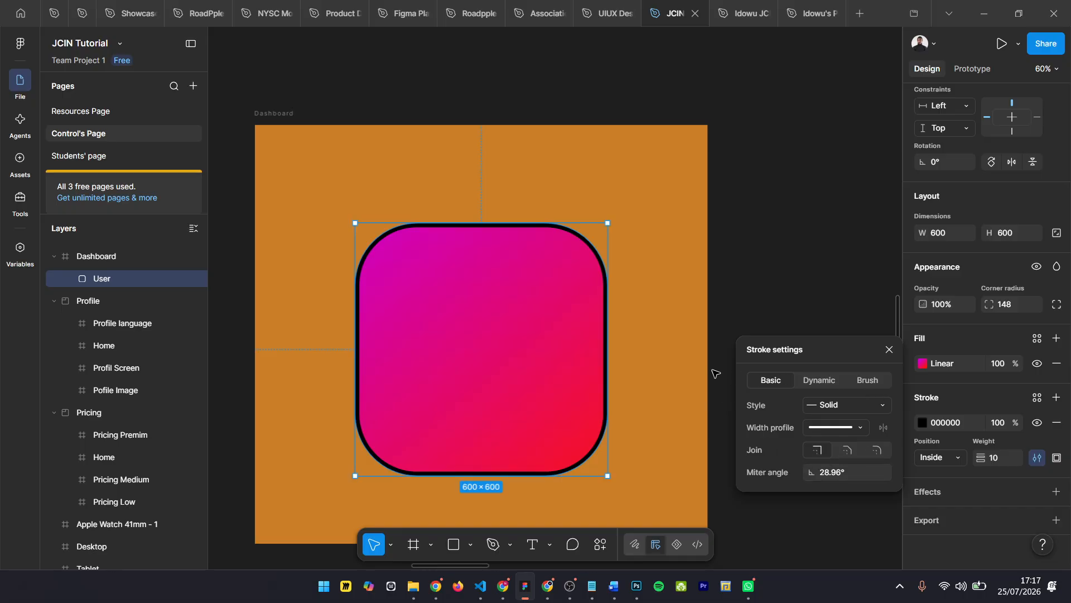
Try tapered width profiles on the User rectangle's stroke and set its miter angle to 67°
click(837, 431)
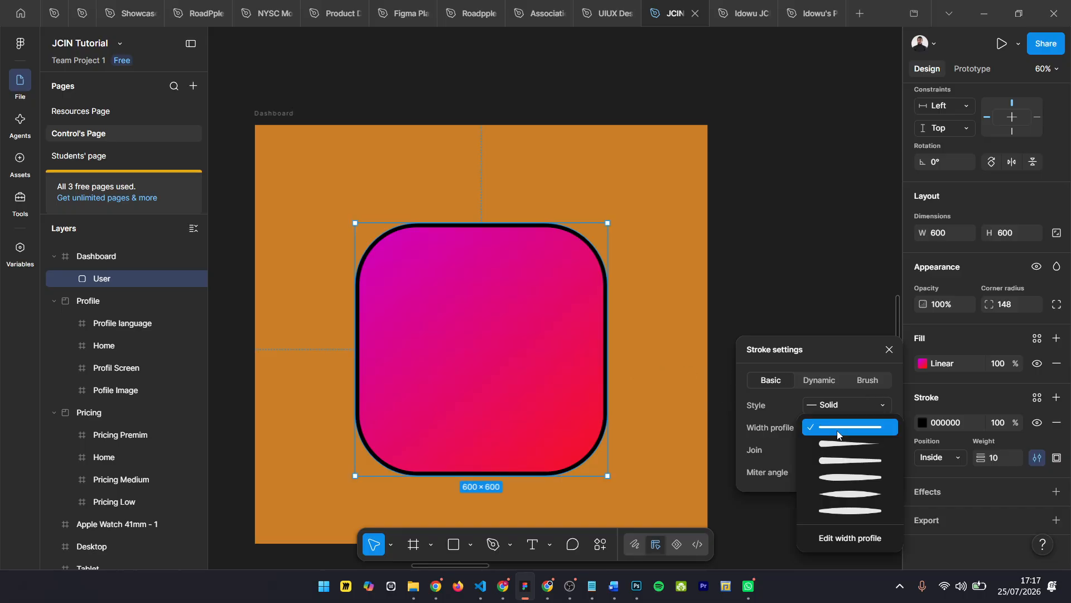
click(838, 439)
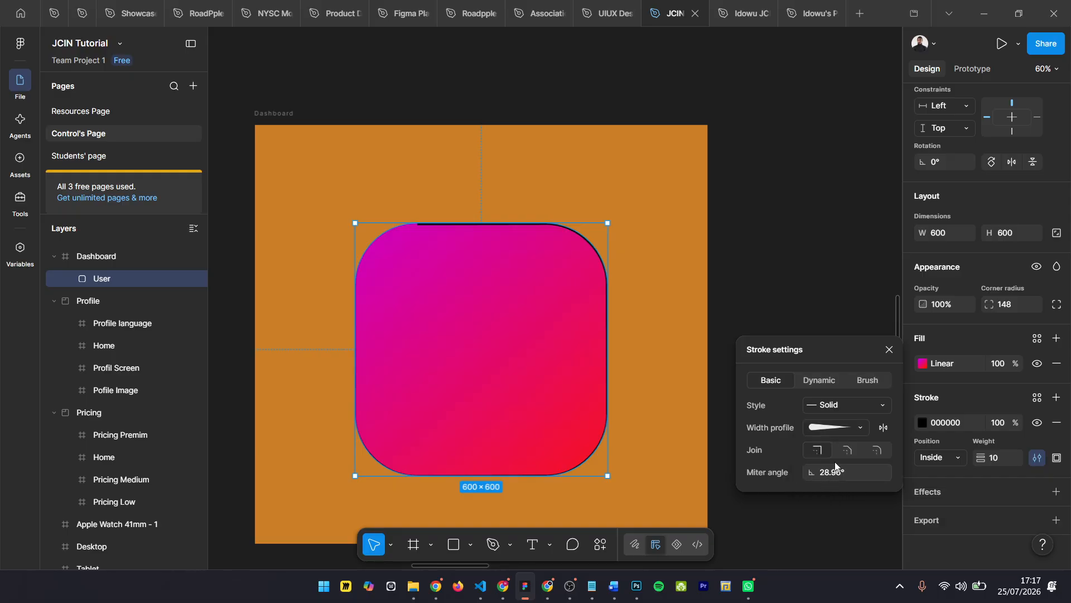
click(830, 429)
click(832, 447)
click(832, 427)
click(837, 458)
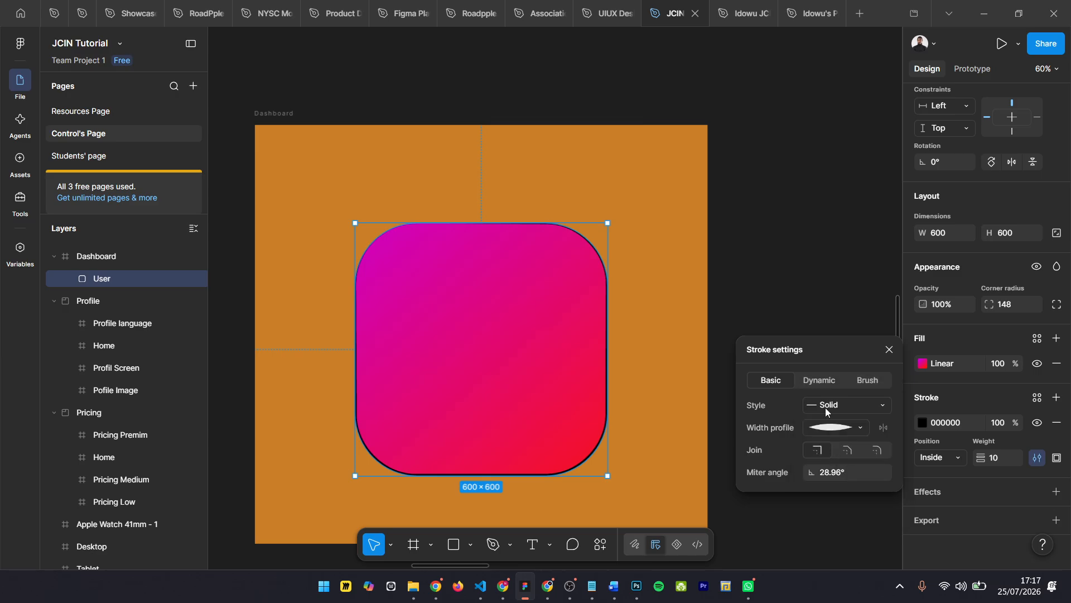
drag(809, 472, 604, 423)
Try a dynamic stroke with 303% frequency and 583% wiggle, and a Grindhouse brush stroke, on the User rectangle
click(830, 379)
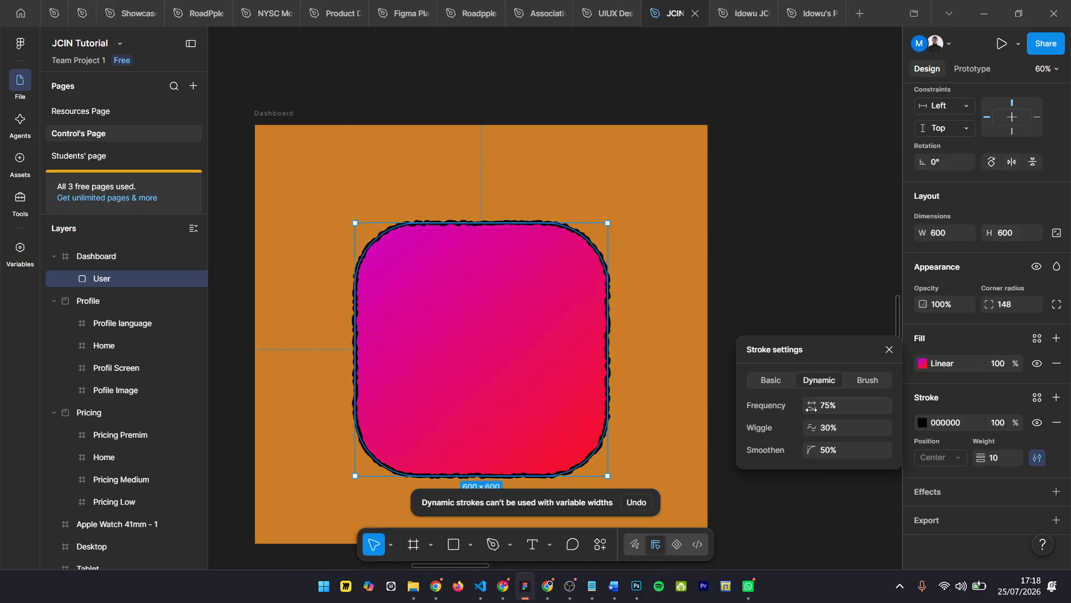
mouse_move(809, 408)
mouse_down()
mouse_move(950, 409)
mouse_move(212, 412)
mouse_move(1049, 430)
mouse_move(267, 419)
mouse_move(949, 391)
mouse_move(701, 344)
mouse_move(352, 406)
mouse_move(103, 426)
mouse_move(958, 418)
mouse_move(809, 429)
mouse_up()
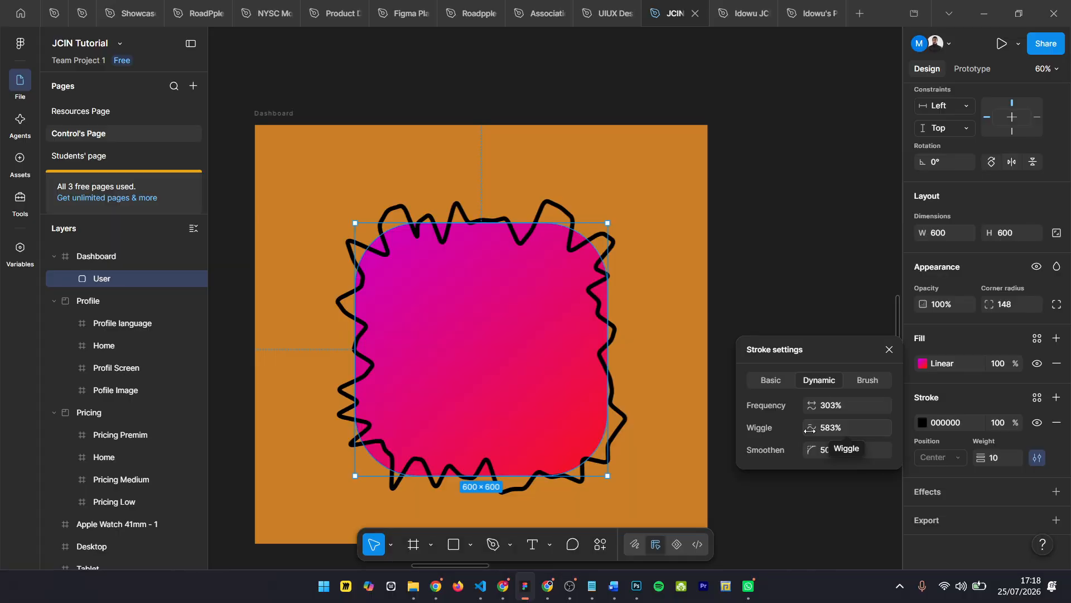
click(868, 380)
click(796, 407)
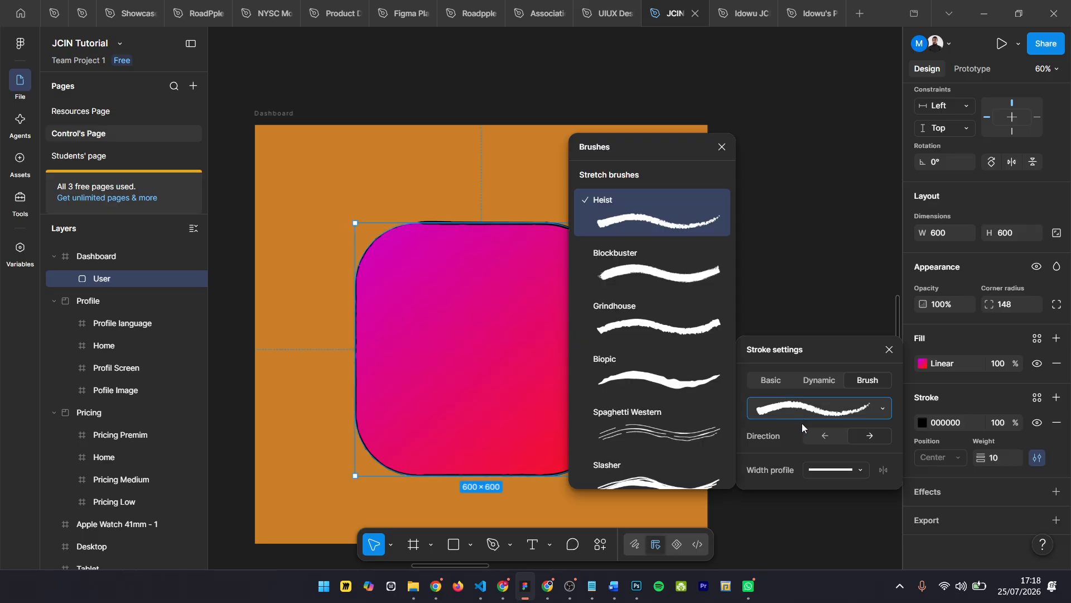
click(647, 318)
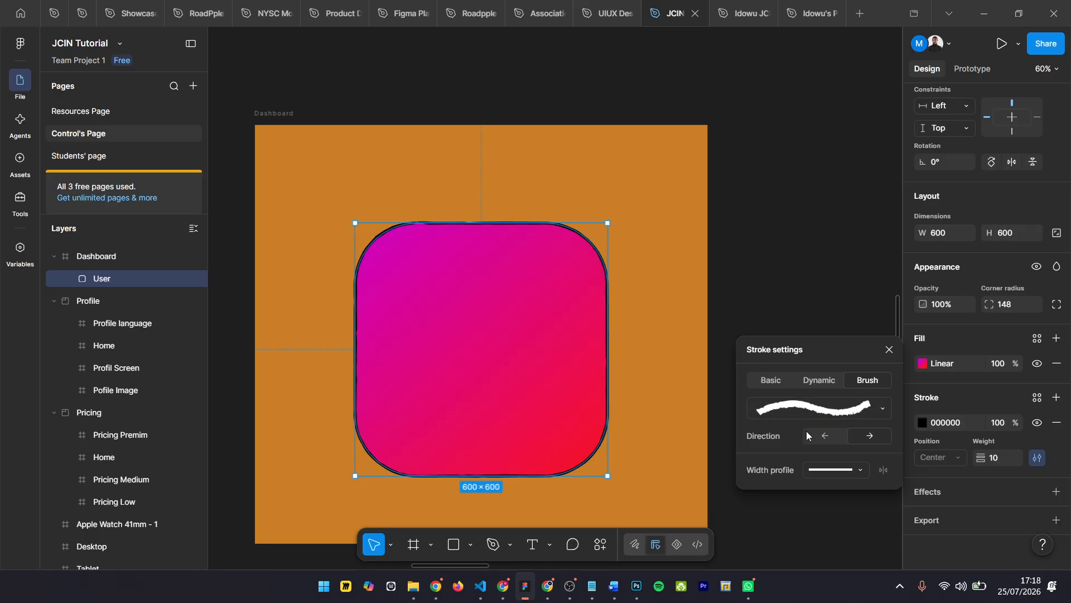
click(771, 382)
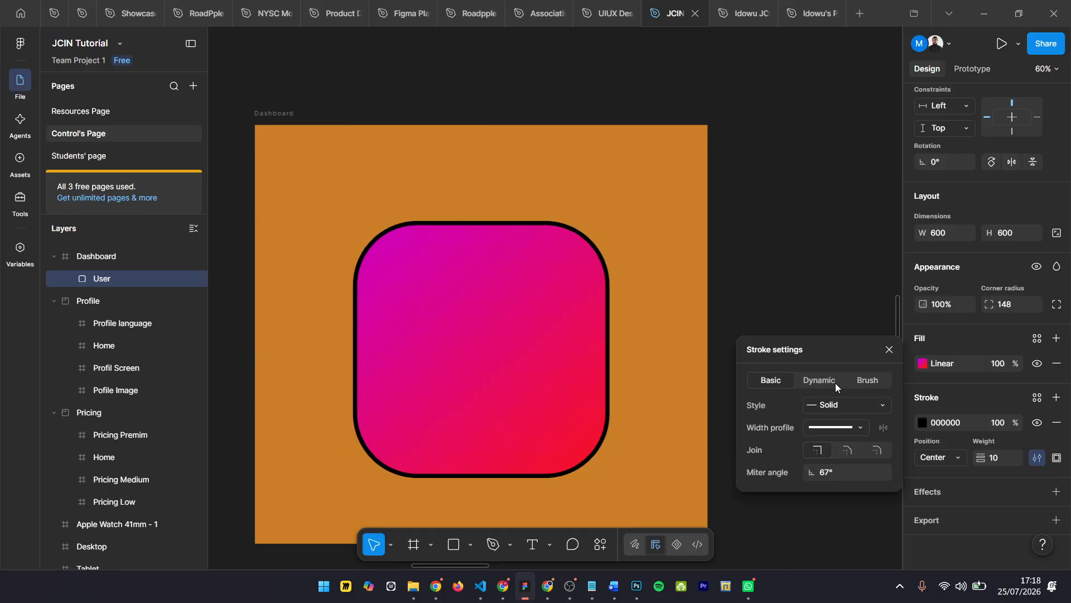
Preview a stronger wiggle on the User rectangle's dynamic stroke, return the stroke to the Basic type and close its settings
click(832, 382)
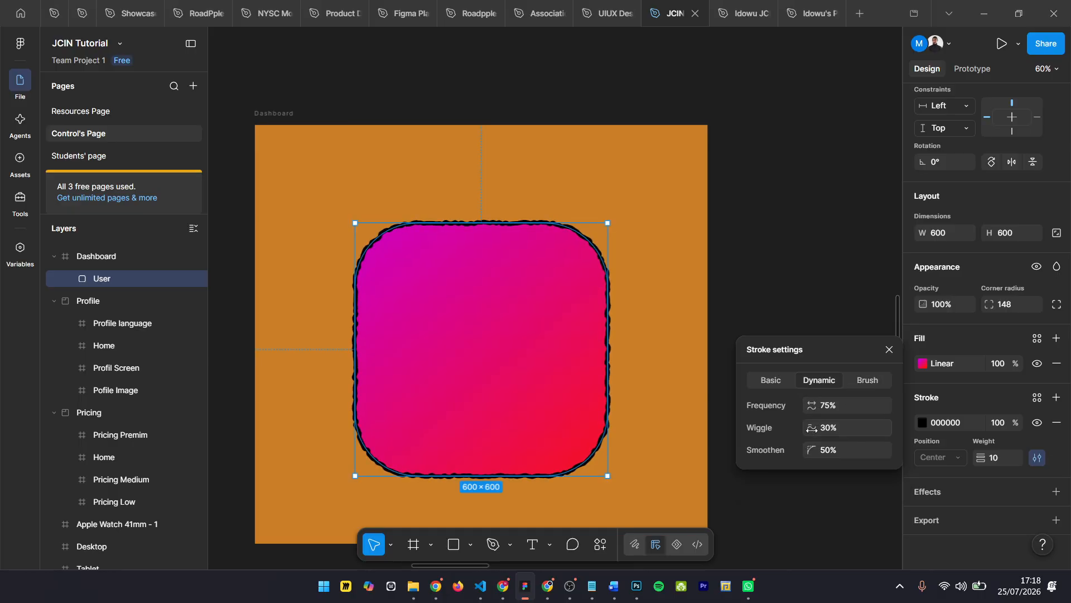
mouse_move(811, 428)
mouse_down()
mouse_move(1032, 419)
mouse_move(930, 423)
mouse_up()
click(760, 385)
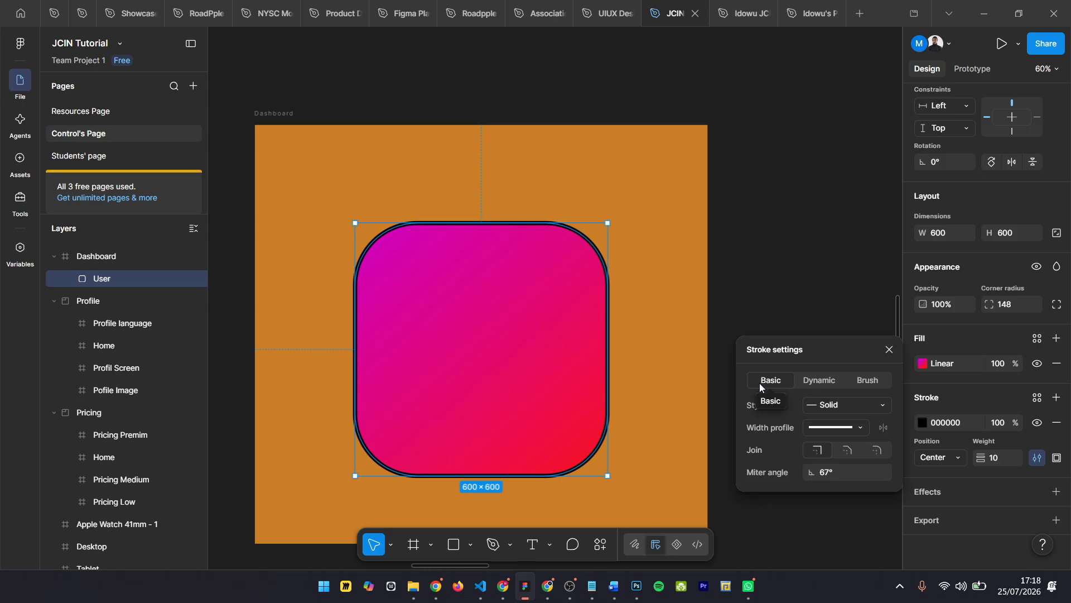
click(889, 349)
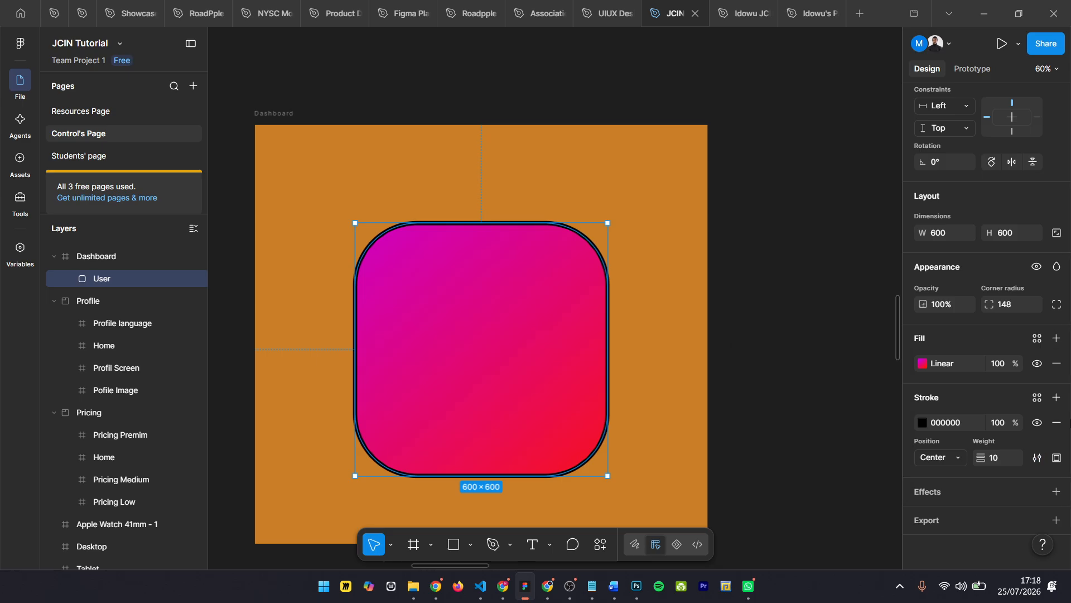
Add a drop shadow effect to the User rectangle
mouse_move(560, 278)
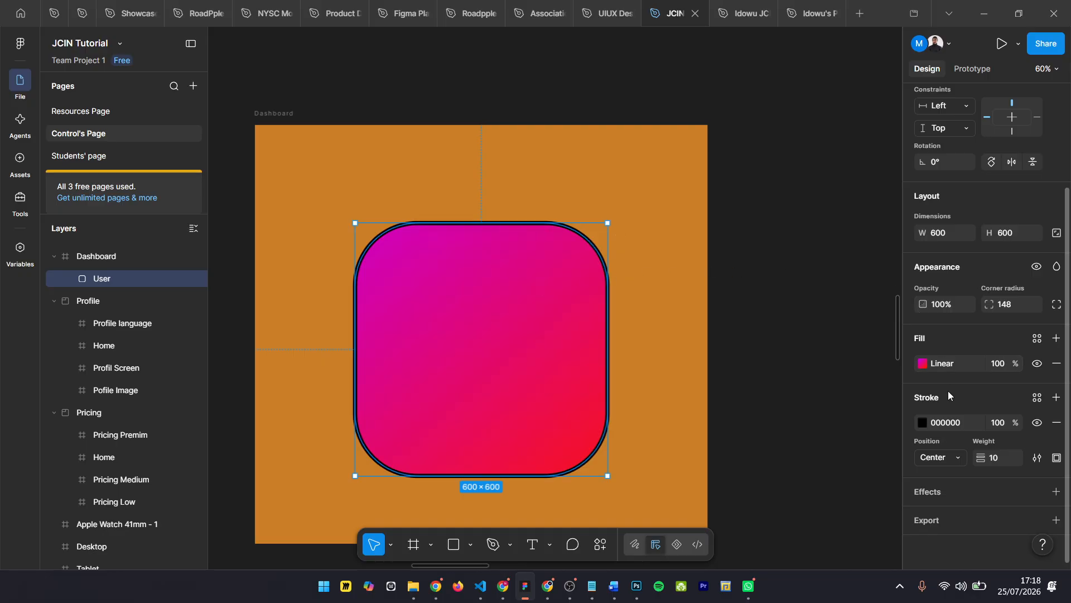
click(1055, 494)
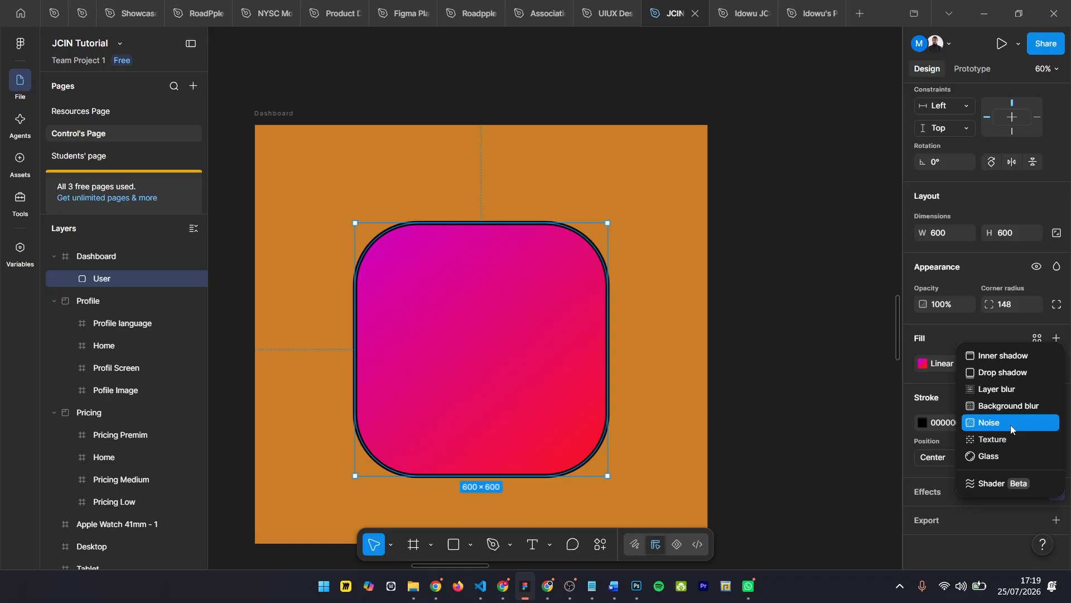
click(1003, 373)
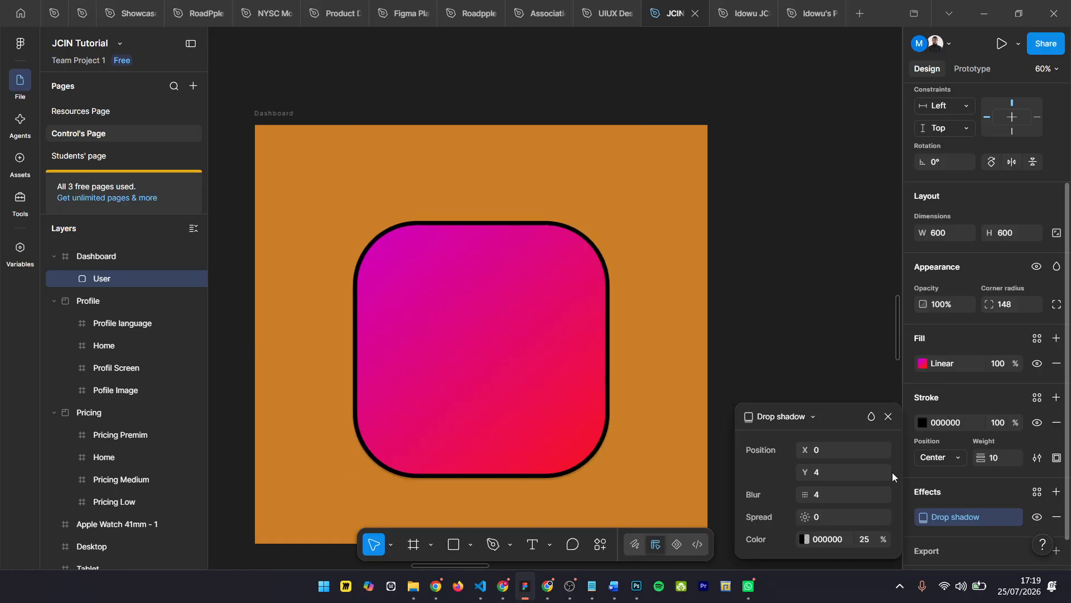
Set the drop shadow's X offset to 20
scroll(584, 267, down, 3)
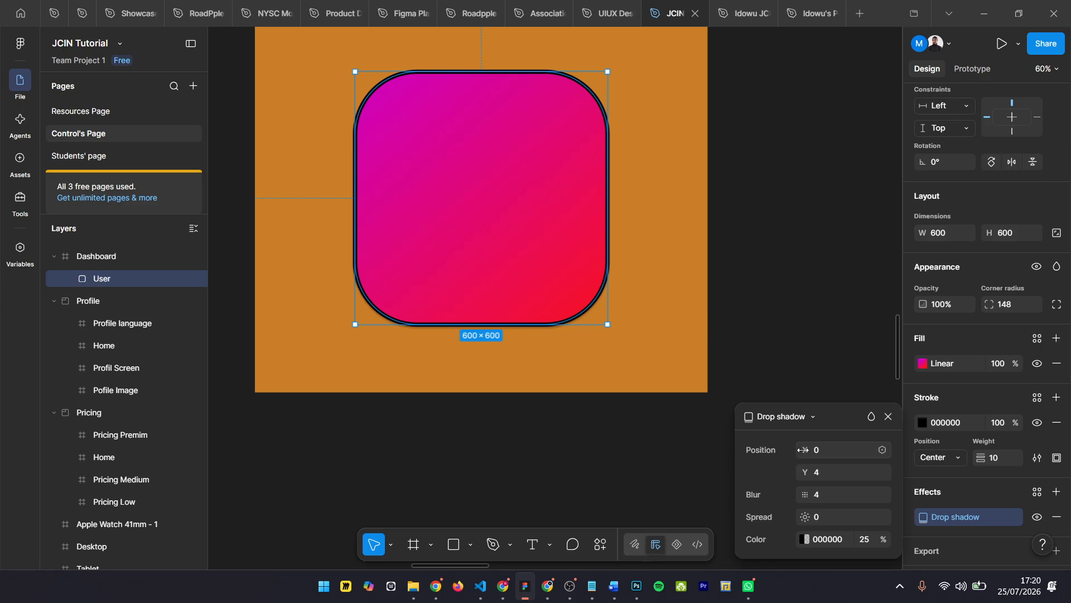
drag(802, 449, 833, 451)
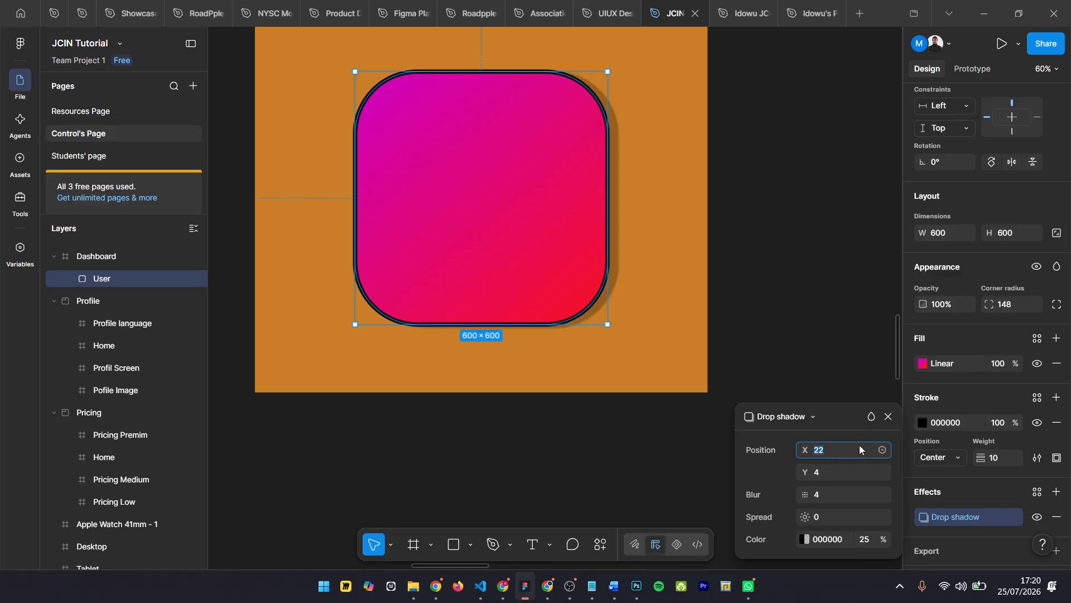
text(20)
scroll(606, 139, up, 3)
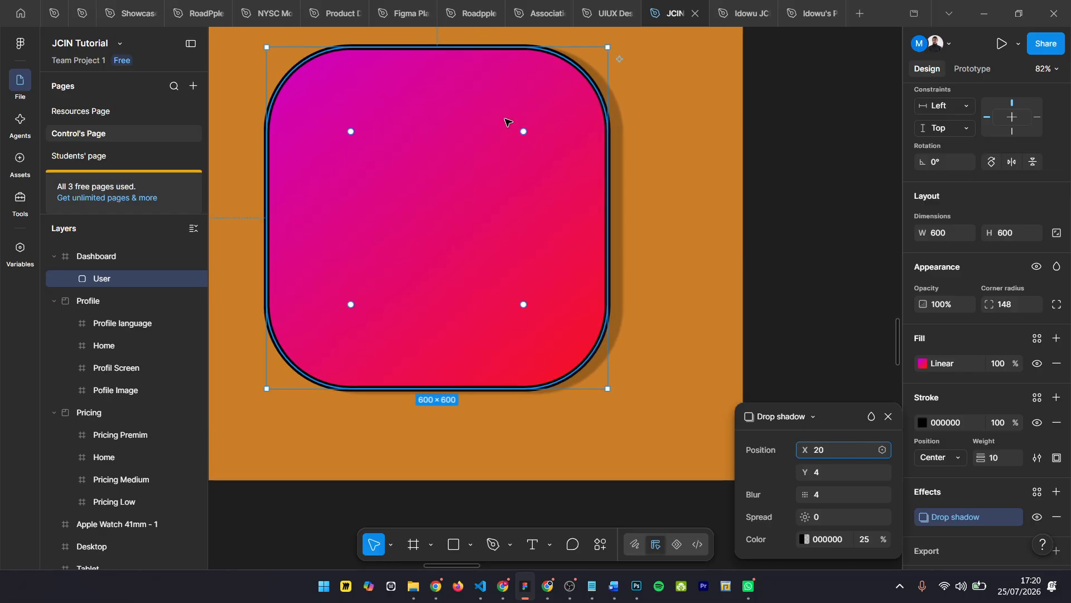
scroll(507, 123, up, 1)
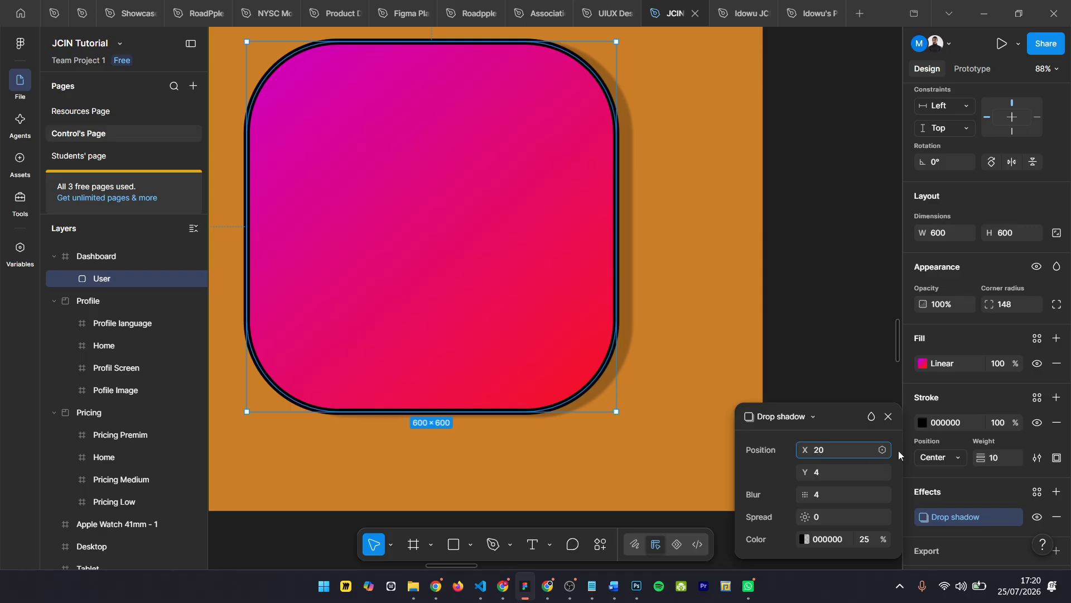
Try an X offset of -20 for the drop shadow and set it back to 20
text(-)
key(Return)
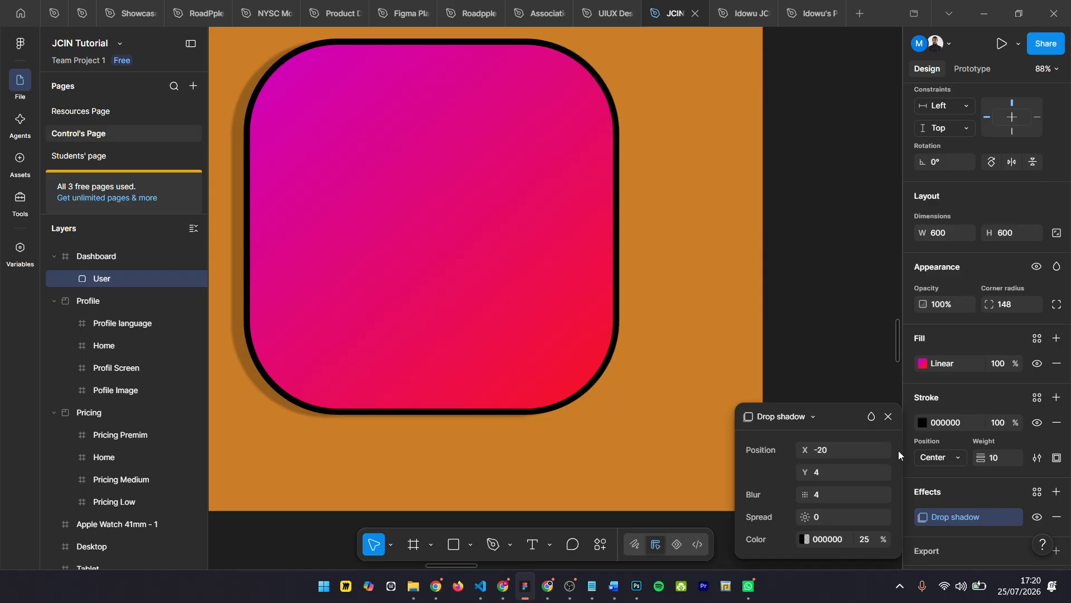
click(846, 454)
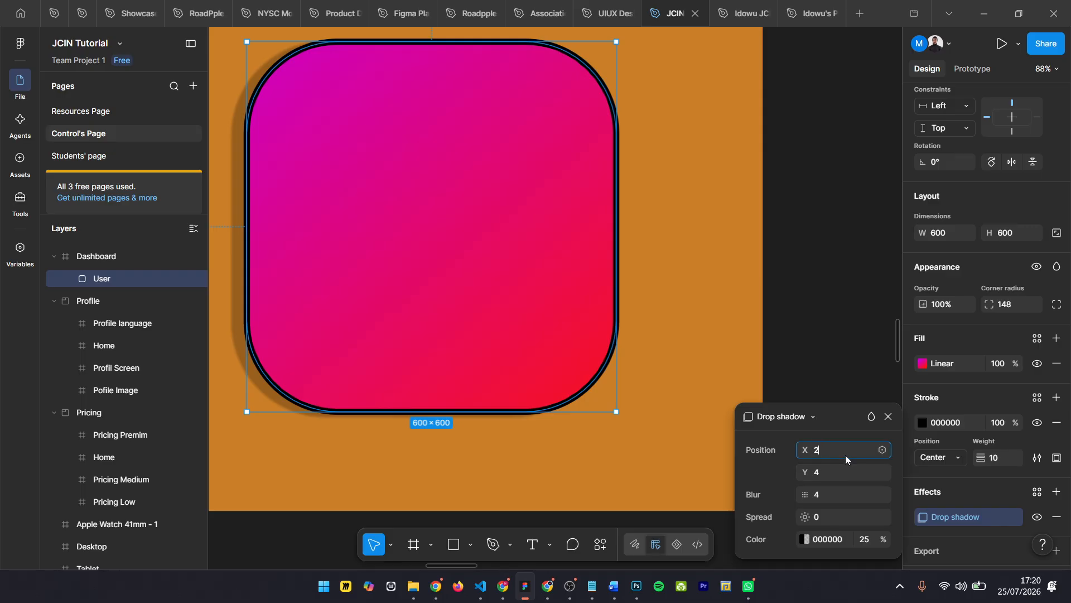
text(20)
key(Return)
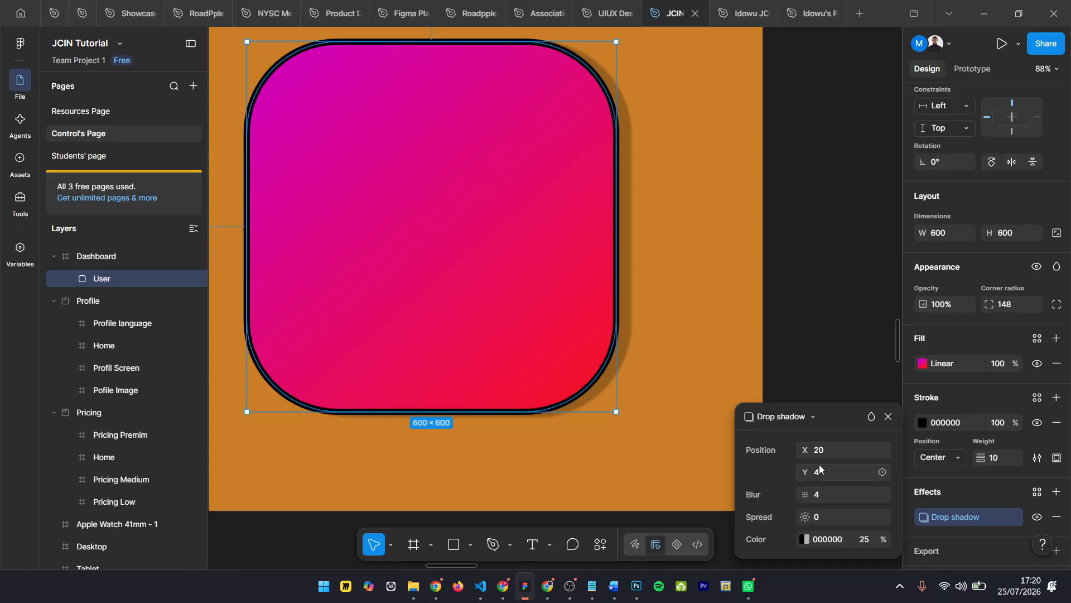
Try Y offsets of 20 and -20 for the drop shadow, and reset the Y offset to 0
click(823, 469)
key(Return)
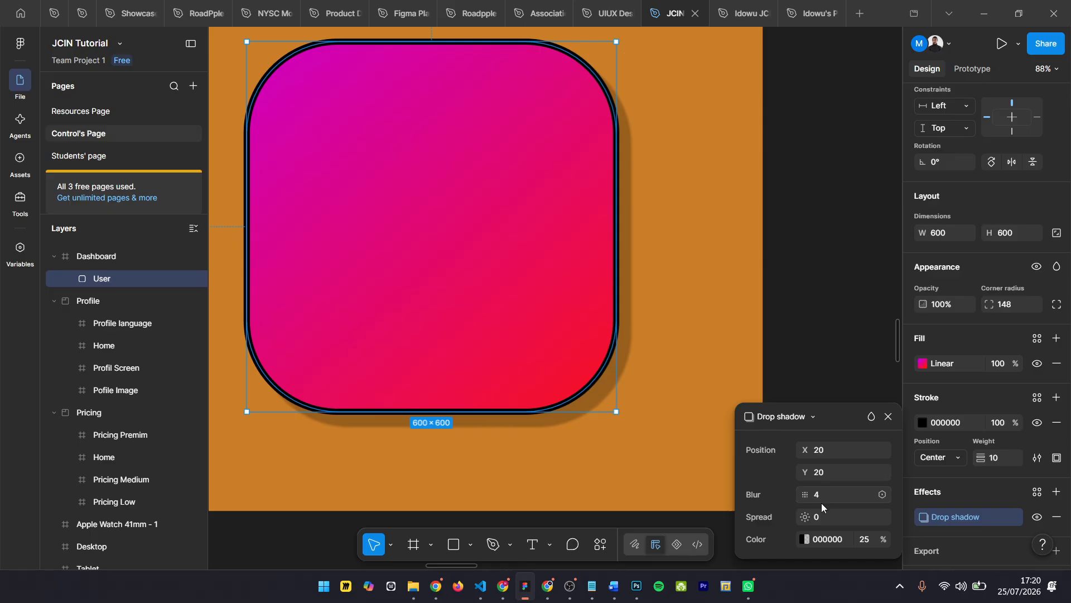
click(824, 477)
text(-20)
key(Return)
click(825, 480)
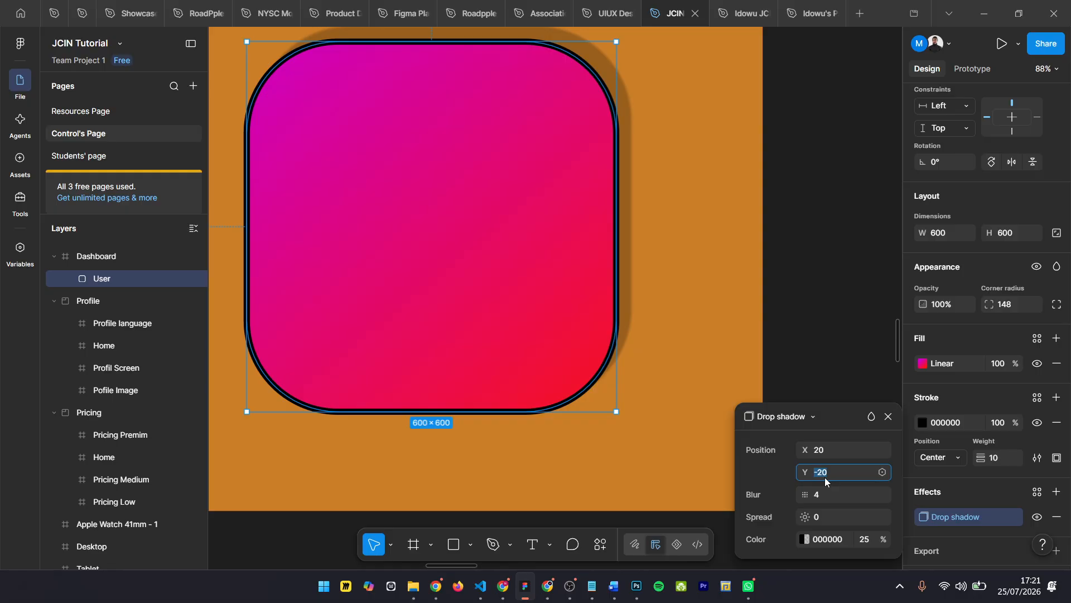
text(0)
key(Return)
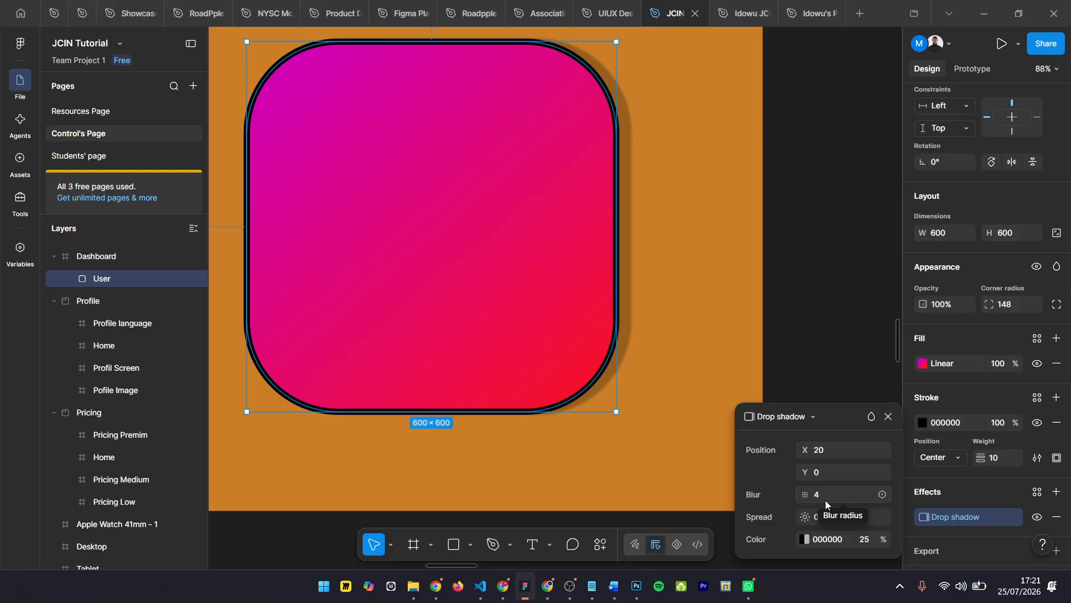
Set the drop shadow's blur to 0 and its Y offset to 20
click(825, 500)
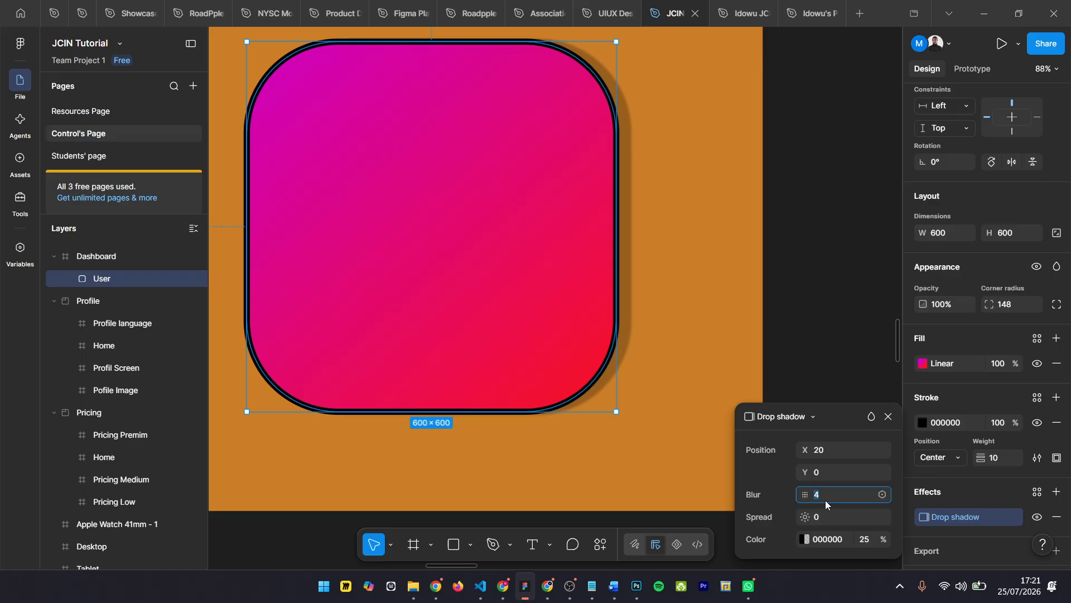
text(0)
key(Return)
click(831, 465)
text(20)
key(Return)
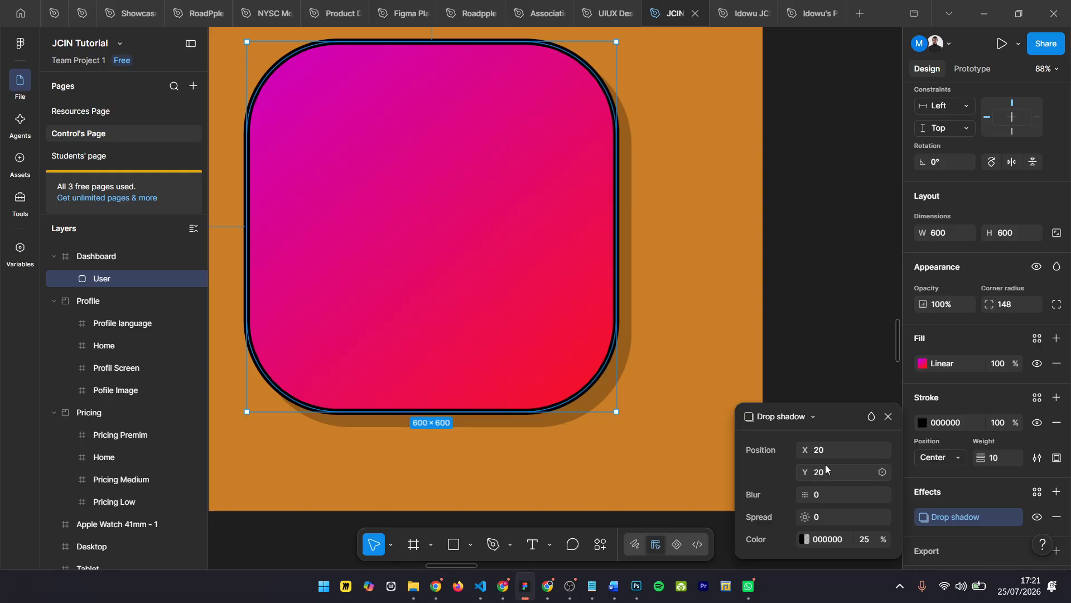
Set the drop shadow's blur to 10
click(826, 494)
text(1)
key(Return)
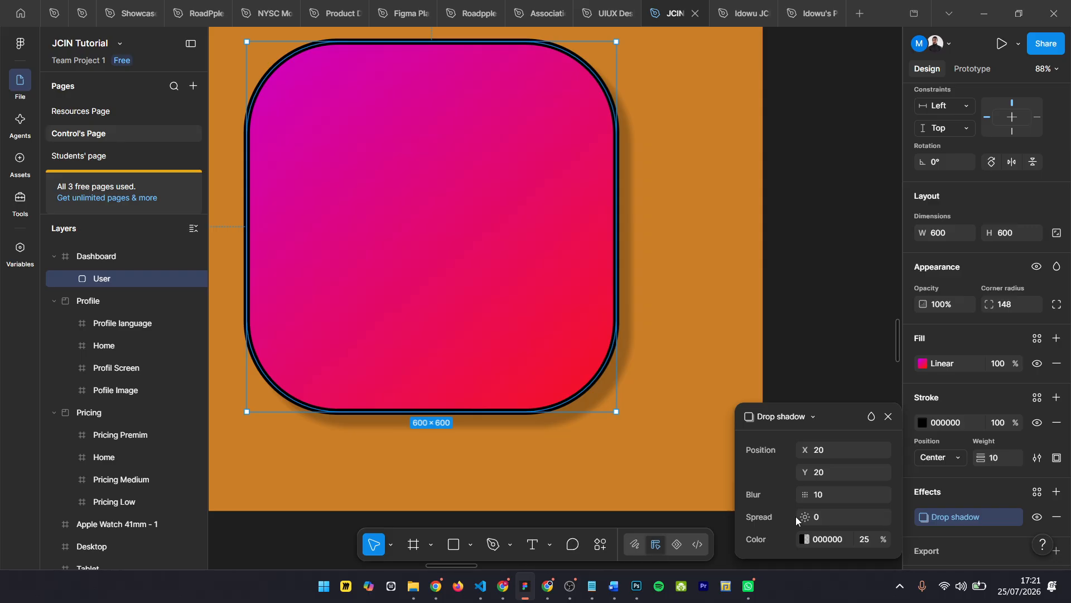
Try a spread of 107 on the drop shadow and reset the spread to 0
drag(803, 517, 951, 507)
click(832, 517)
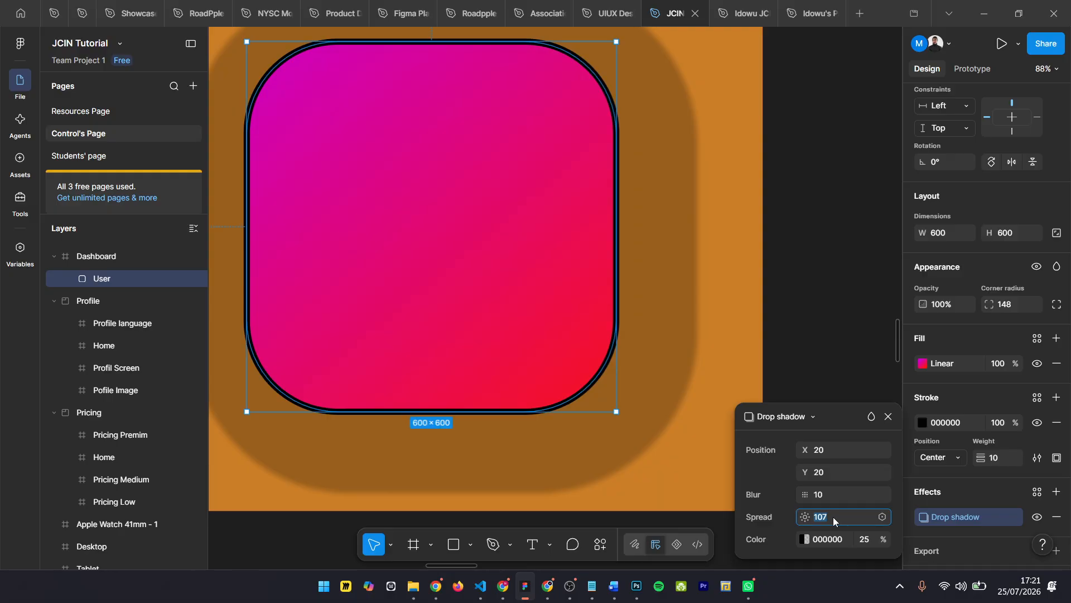
text(0)
key(Return)
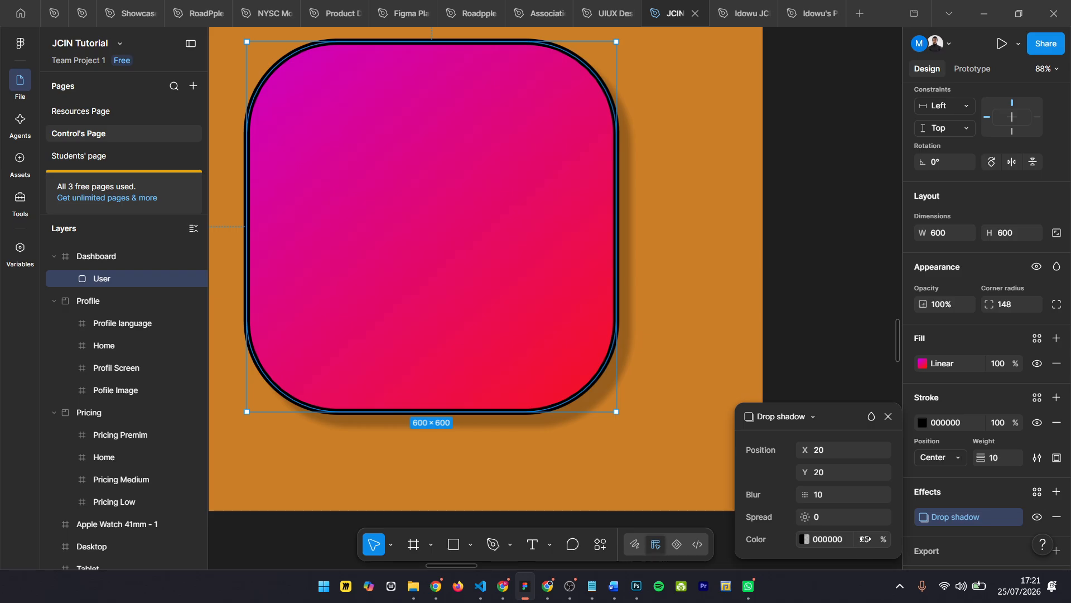
Set the opacity of the User rectangle's drop shadow colour to 15%
drag(864, 540, 830, 540)
text(15)
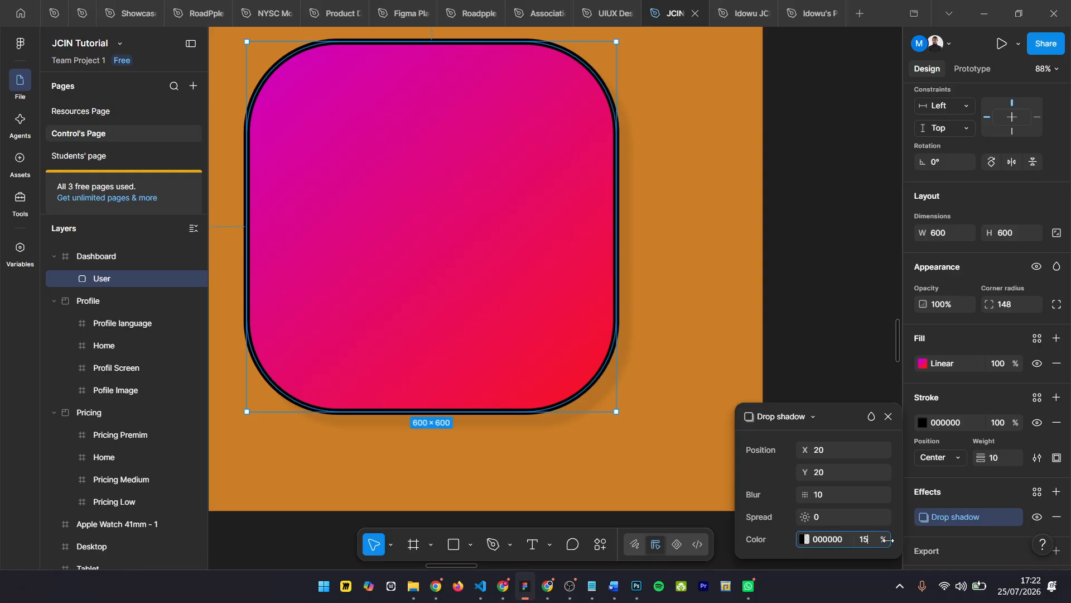
key(Return)
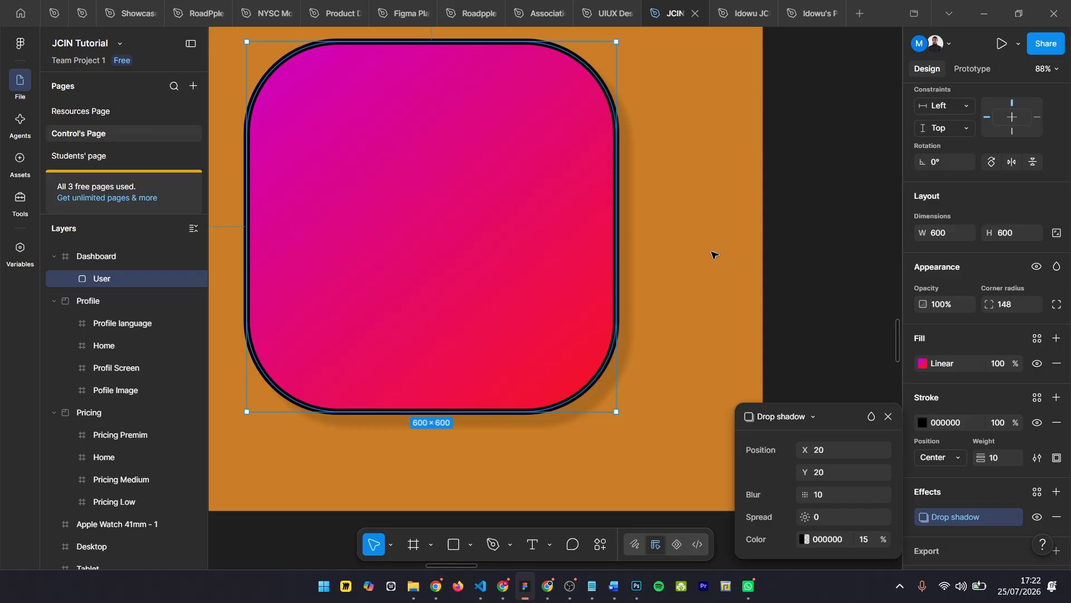
scroll(714, 254, up, 1)
scroll(731, 239, up, 3)
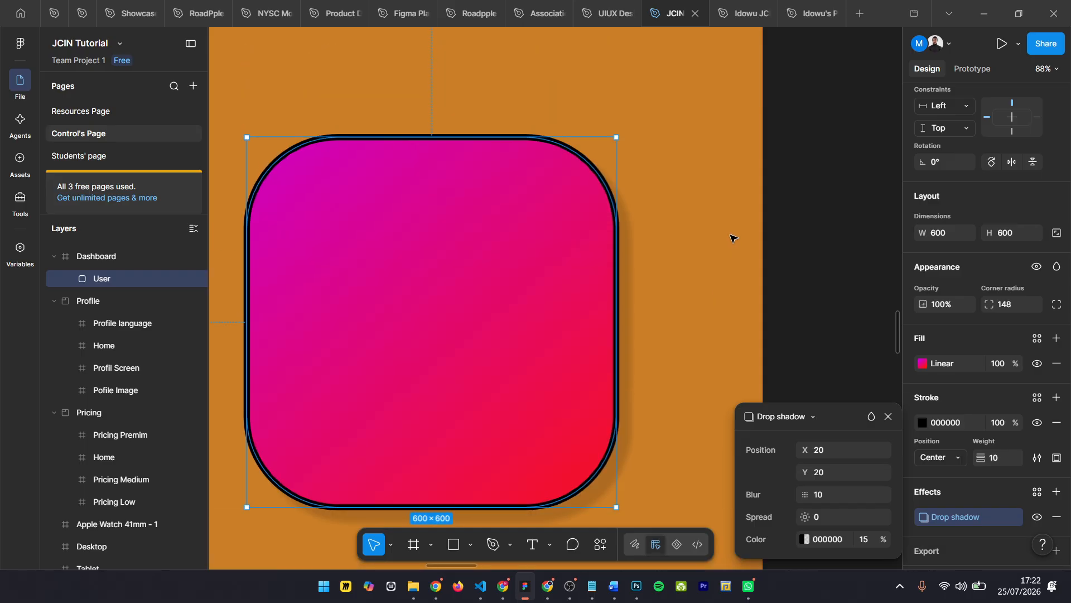
scroll(731, 238, down, 3)
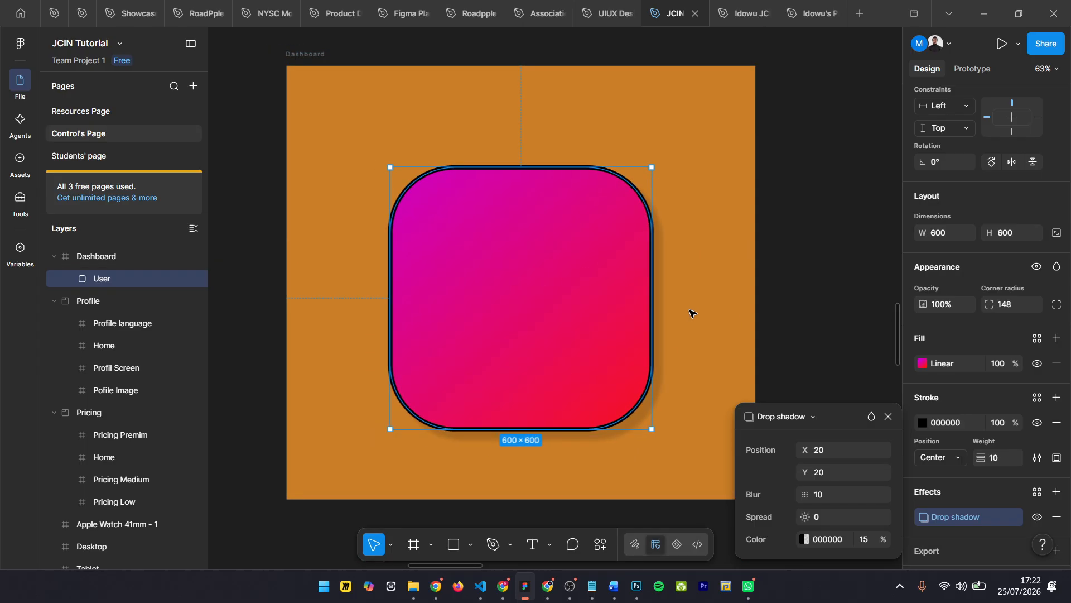
scroll(692, 314, down, 1)
scroll(693, 312, down, 1)
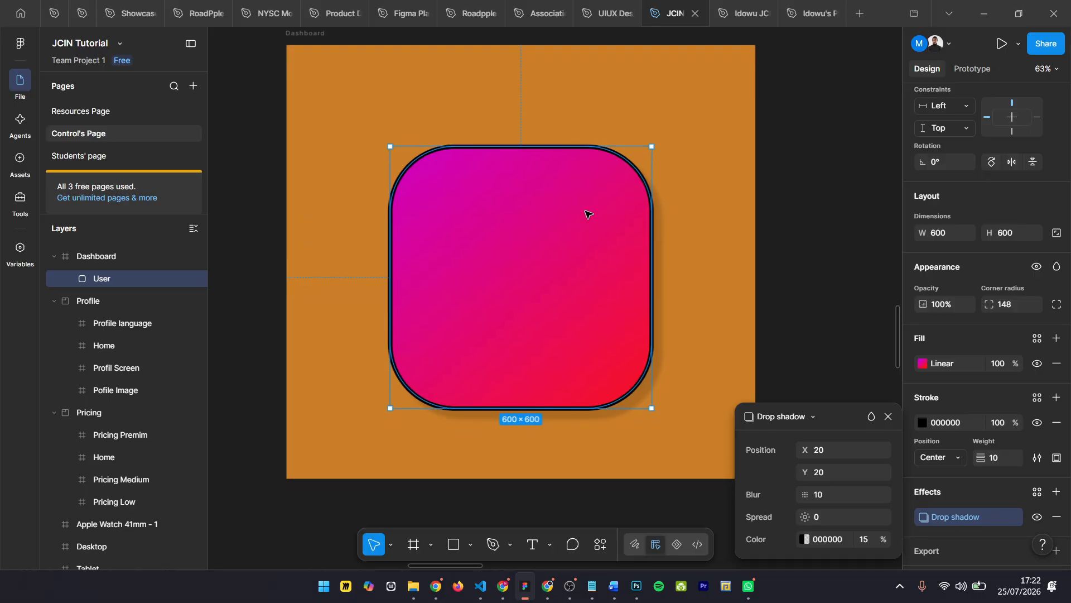
Try a blur of 21 on the drop shadow, and settle on a blur of 15
scroll(736, 337, up, 1)
scroll(644, 342, up, 3)
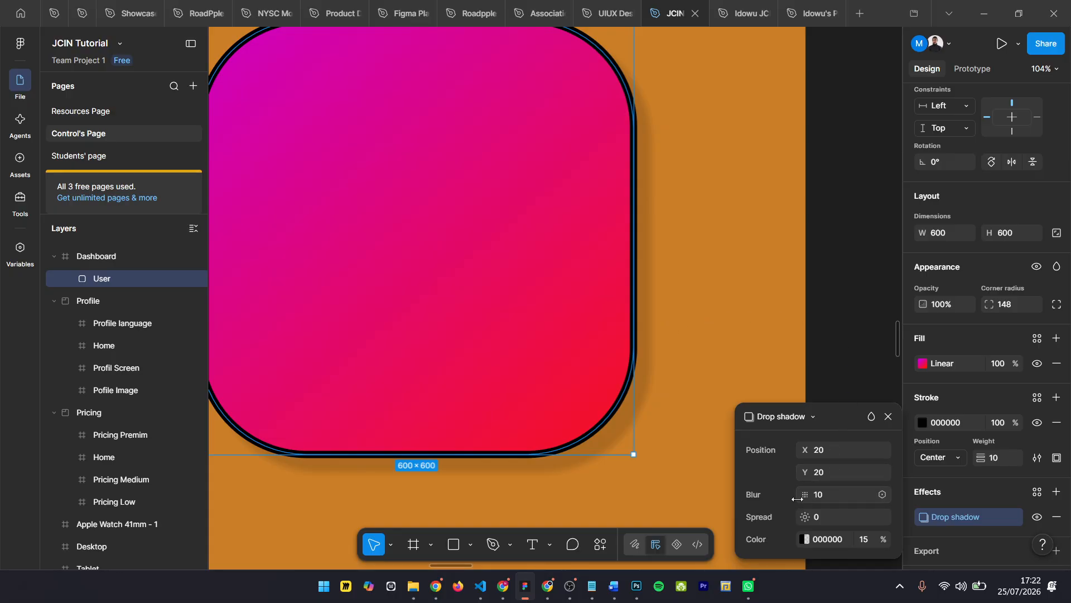
drag(806, 494, 960, 489)
click(510, 292)
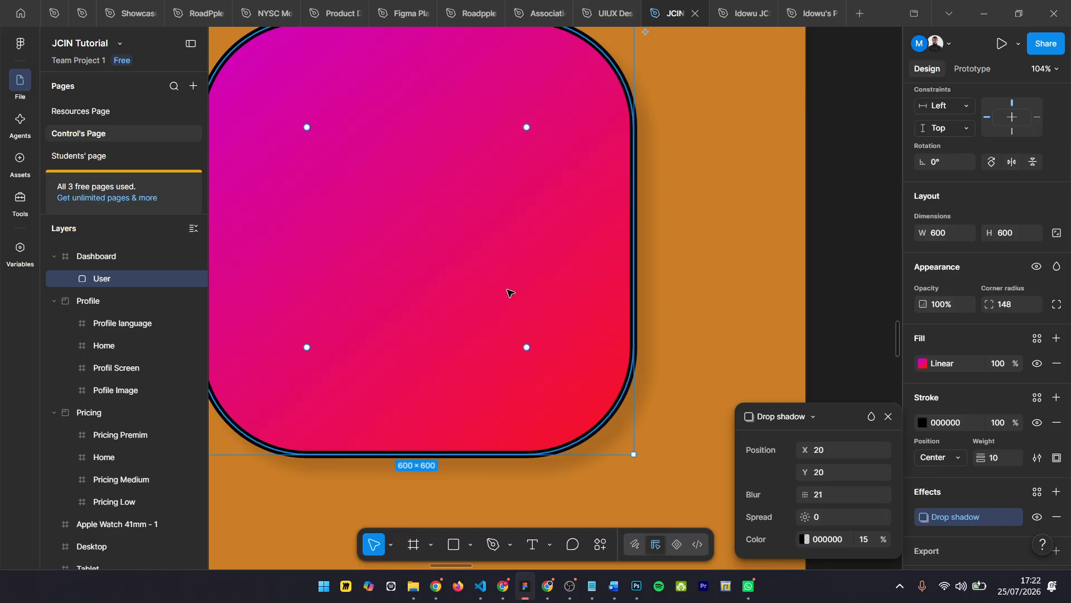
click(832, 497)
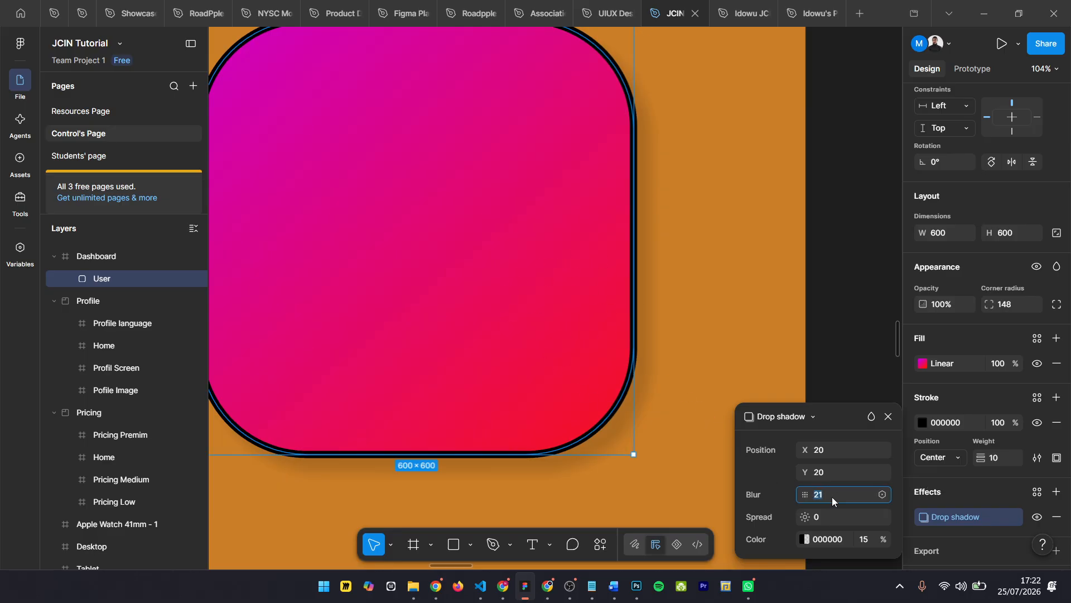
text(15)
key(Return)
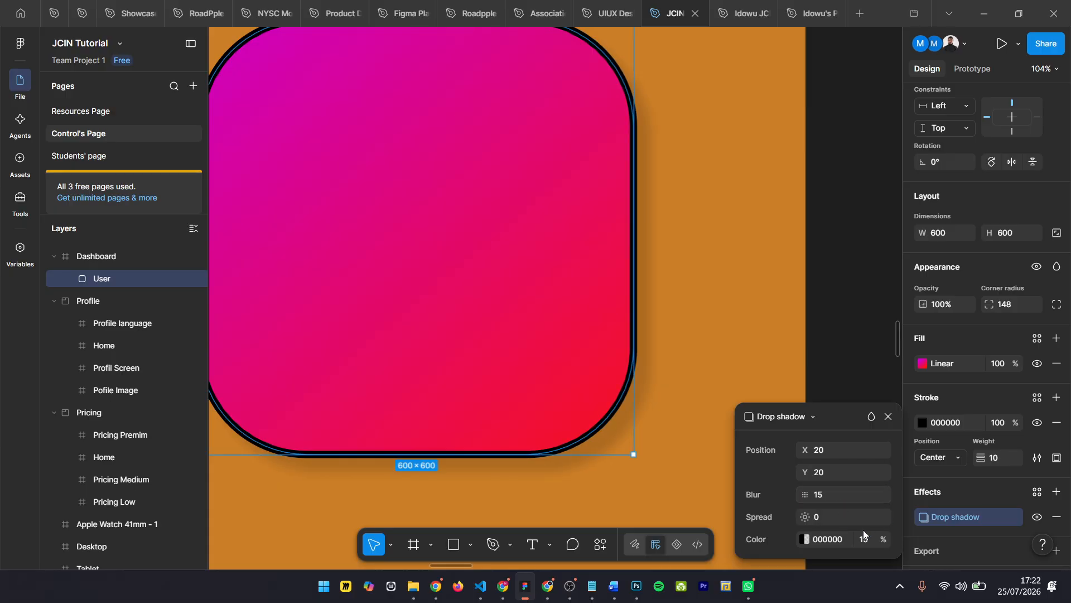
Sample the rectangle's magenta DA0694 as the drop shadow colour, set its opacity to 15% and close the shadow settings
scroll(660, 184, down, 2)
scroll(663, 188, down, 2)
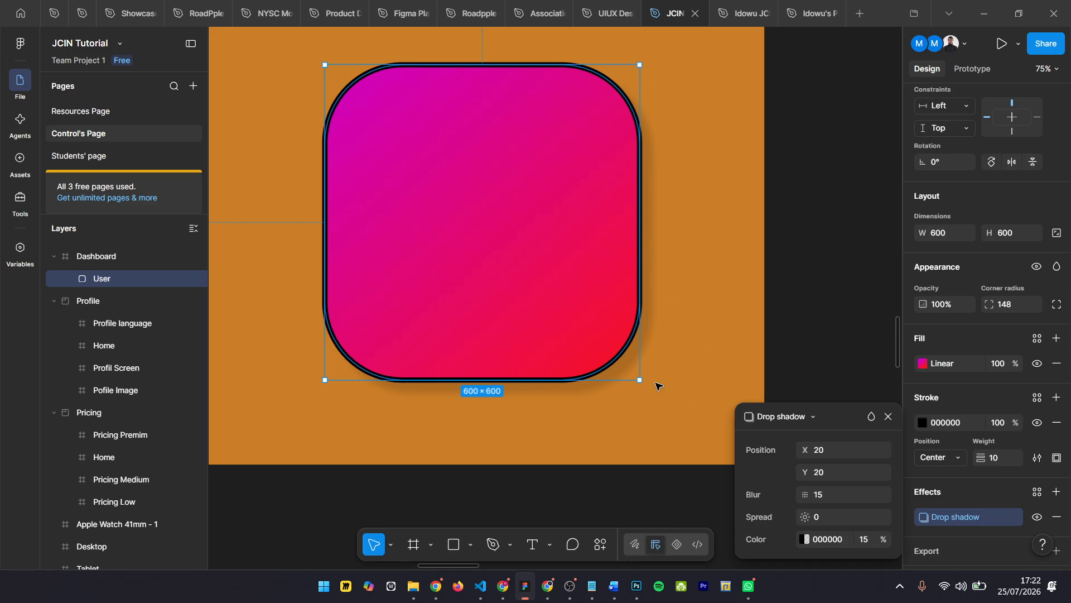
click(804, 539)
click(586, 420)
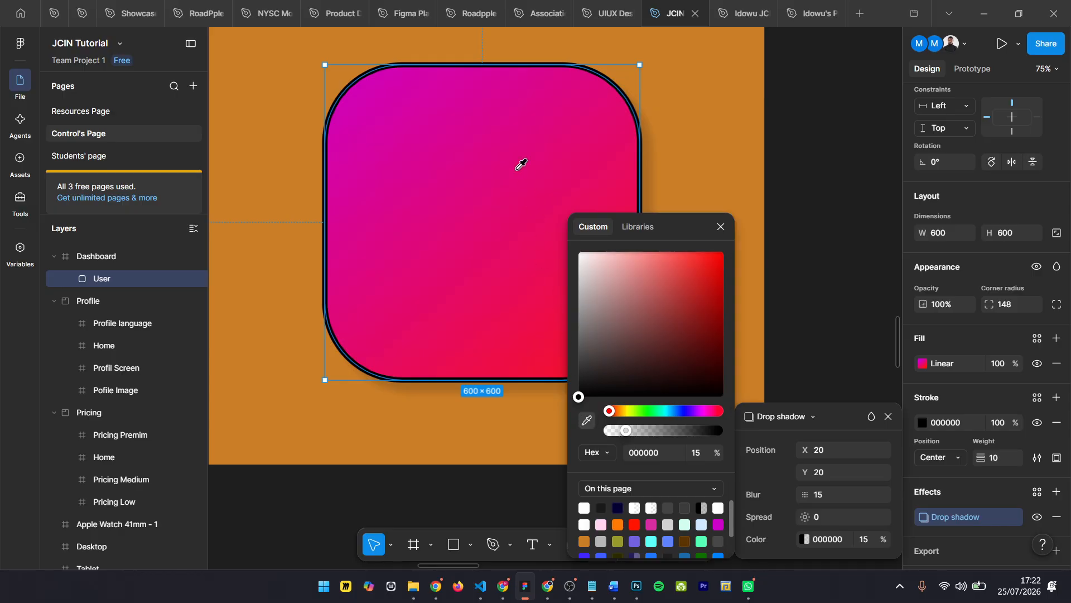
click(483, 98)
click(721, 226)
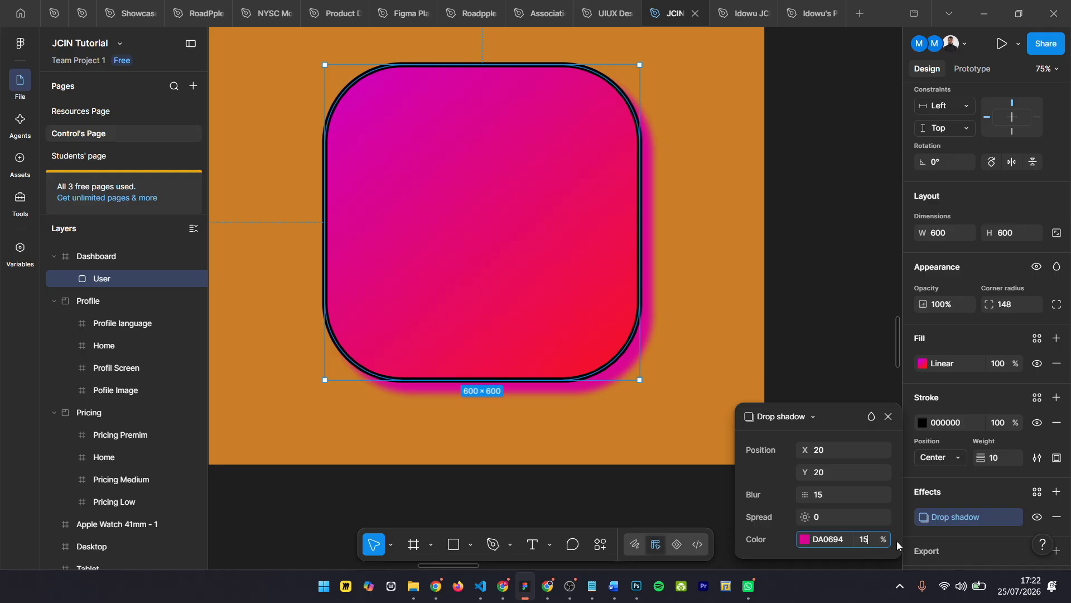
key(Return)
scroll(670, 234, up, 3)
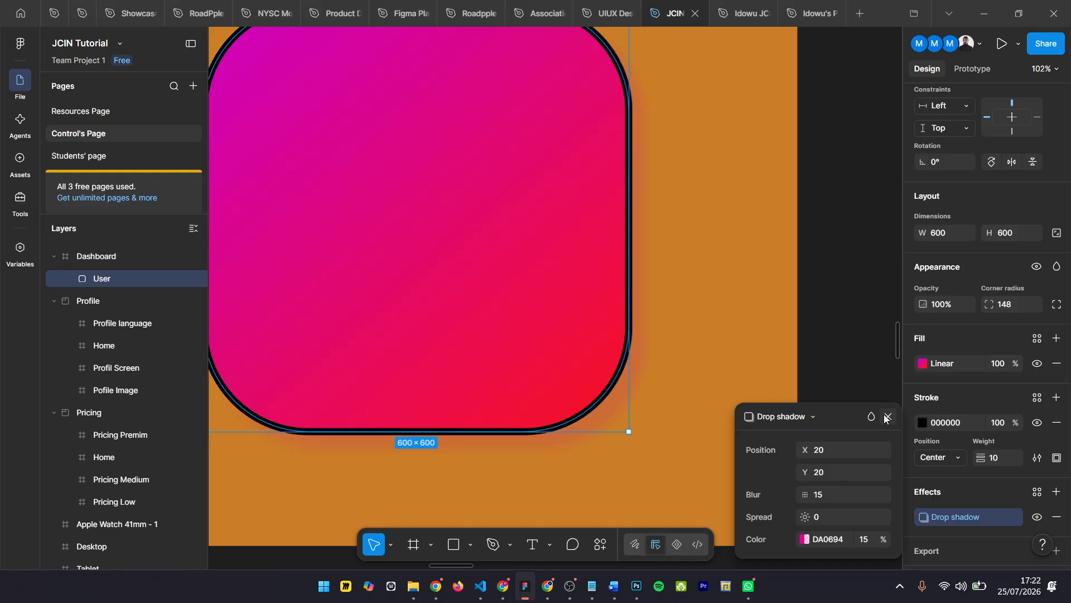
click(888, 416)
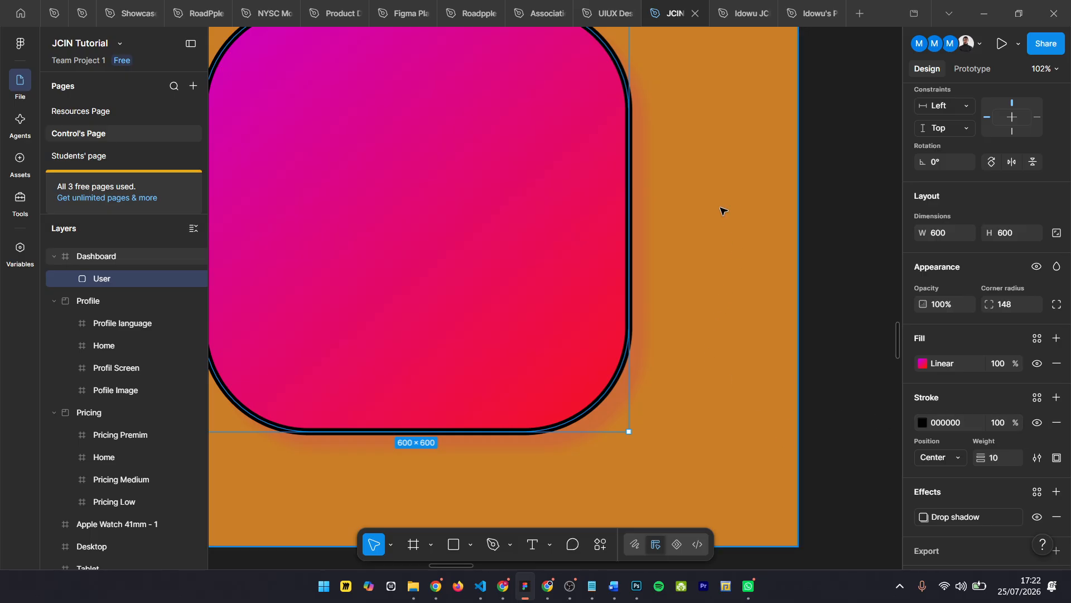
Move the Dashboard frame up and to the left to make room beside it
scroll(660, 221, down, 2)
scroll(704, 289, up, 3)
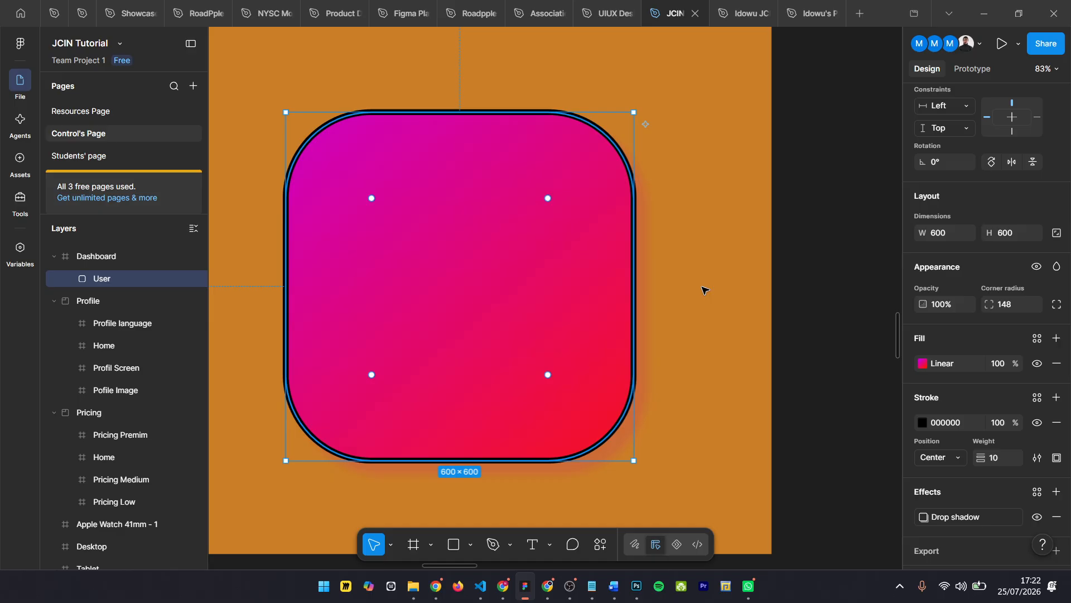
scroll(724, 307, down, 5)
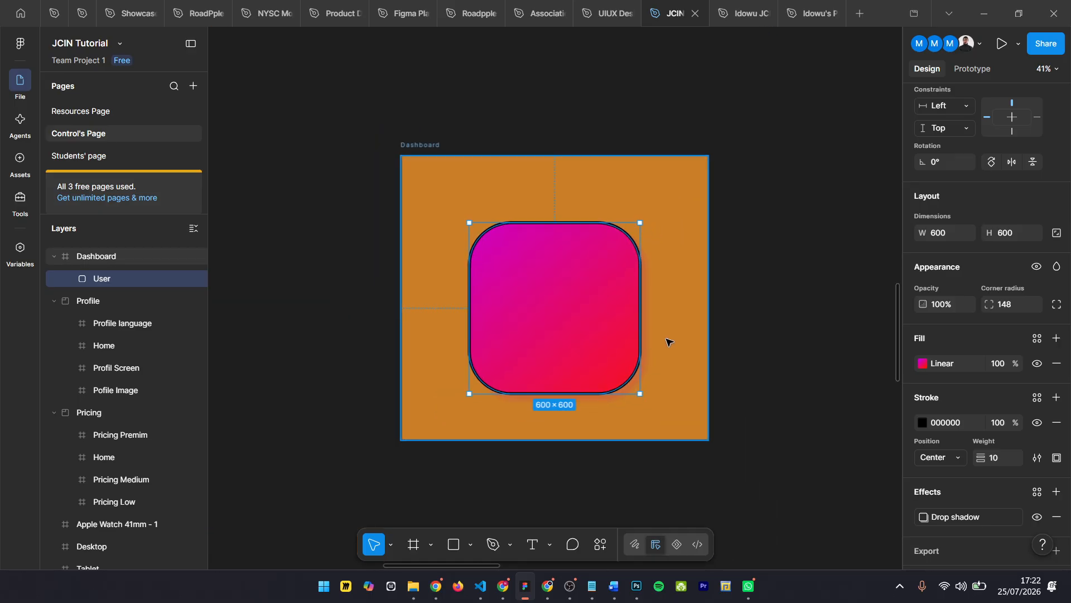
drag(415, 144, 285, 92)
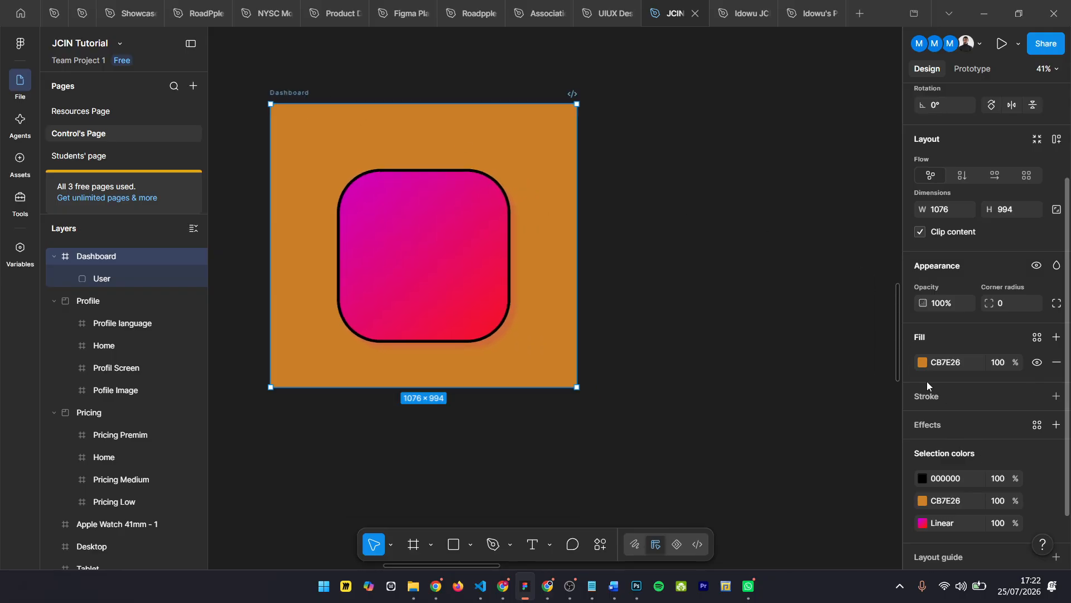
scroll(999, 391, down, 2)
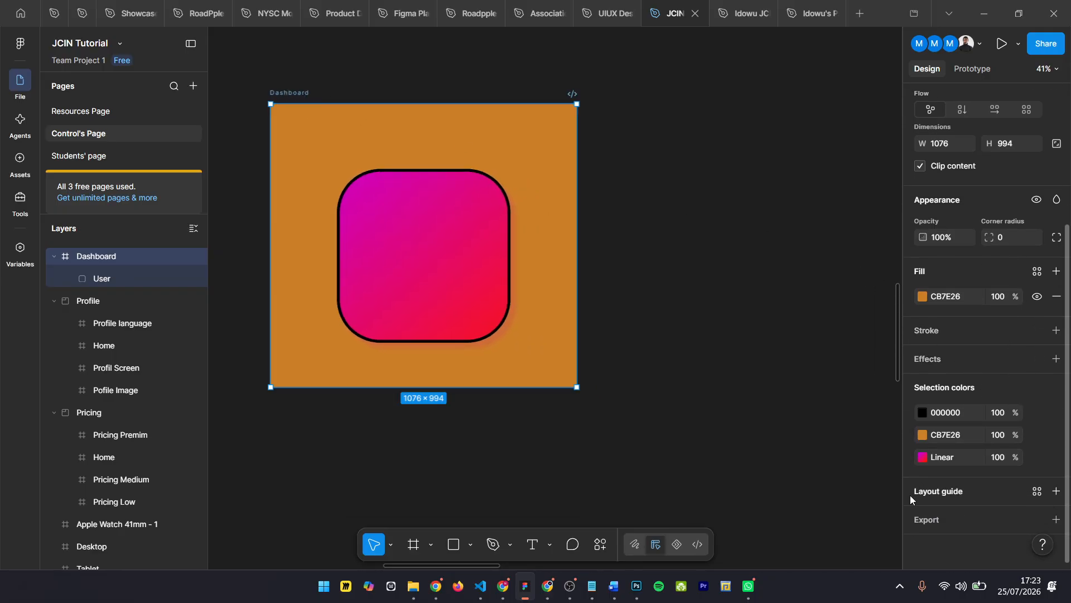
click(470, 545)
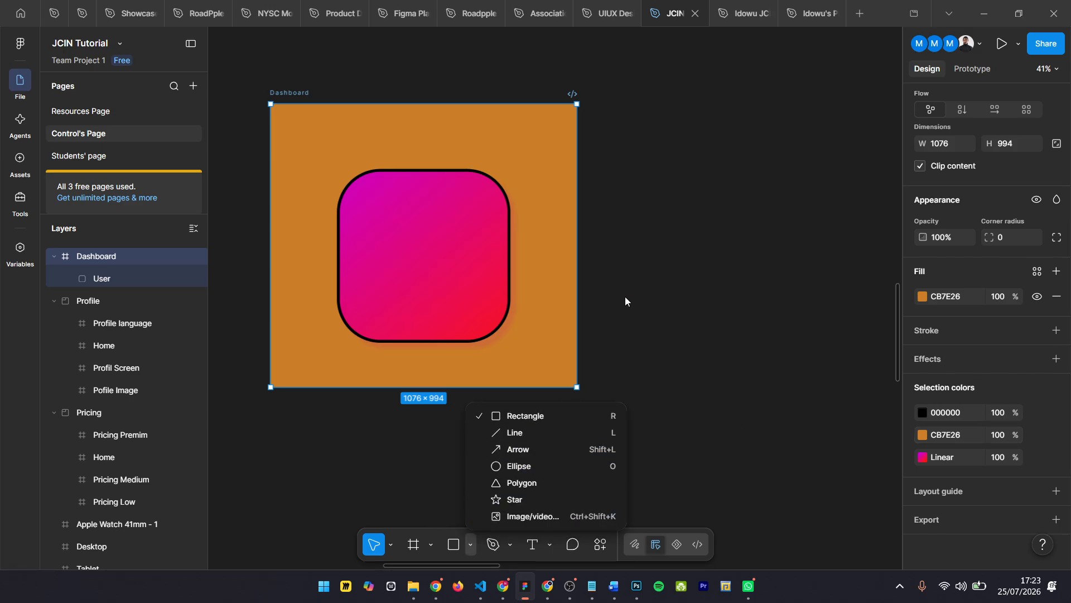
click(610, 285)
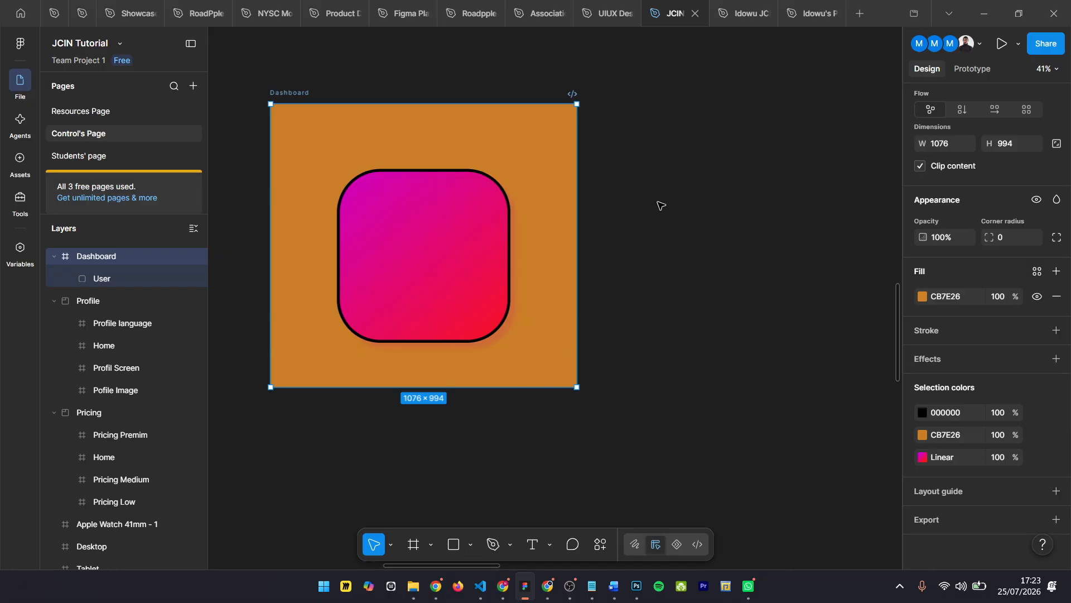
Draw a 918 × 994 frame to the right of the Dashboard frame and name it Lines
key(f)
drag(588, 104, 849, 387)
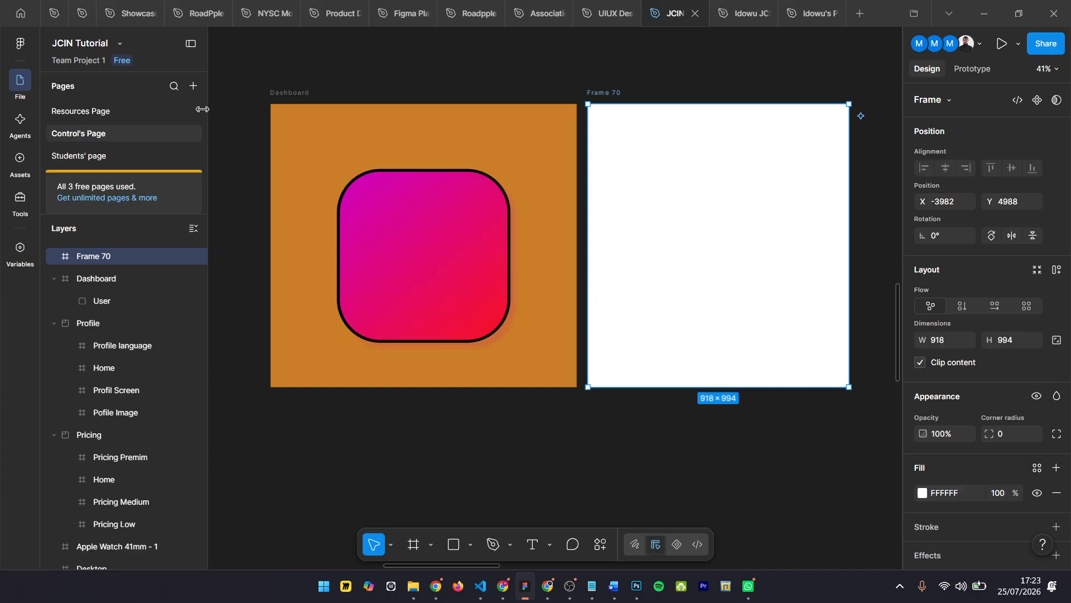
double_click(606, 94)
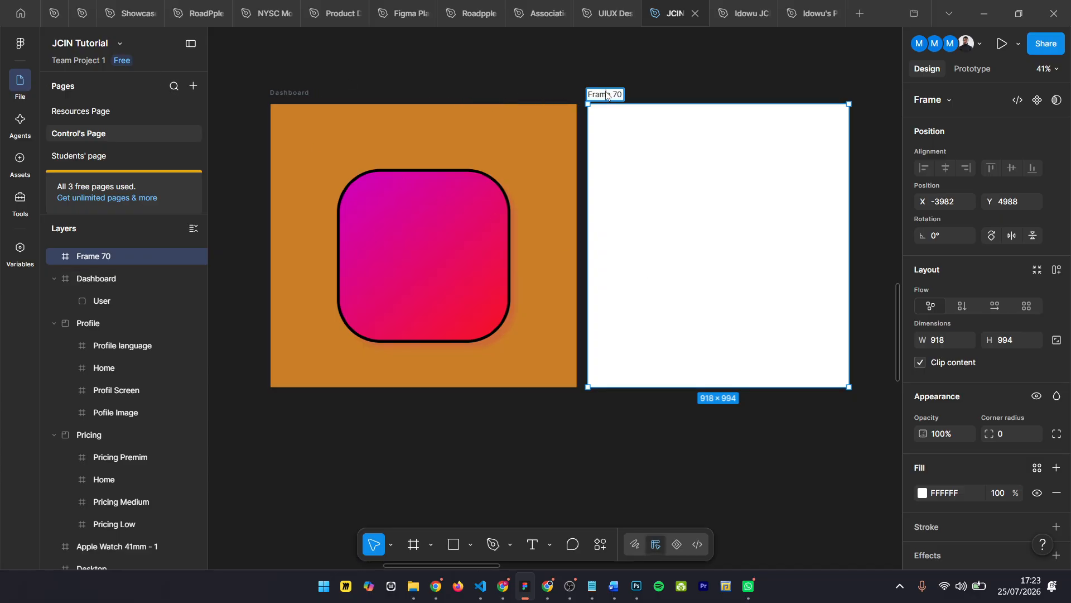
key(ctrl+a)
text(Line)
key(Return)
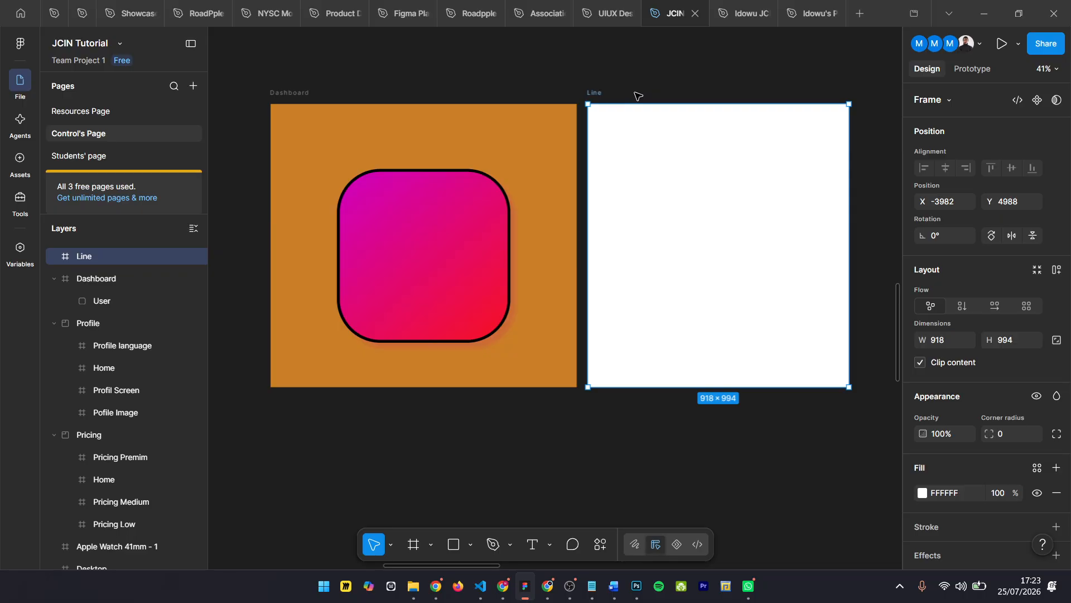
double_click(596, 94)
key(Right)
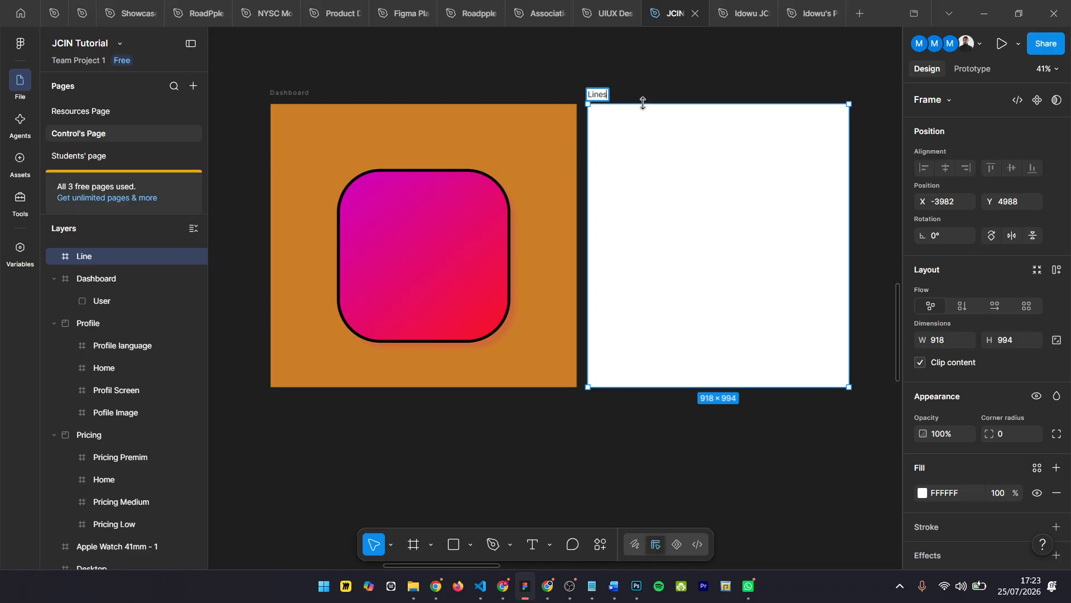
key(Return)
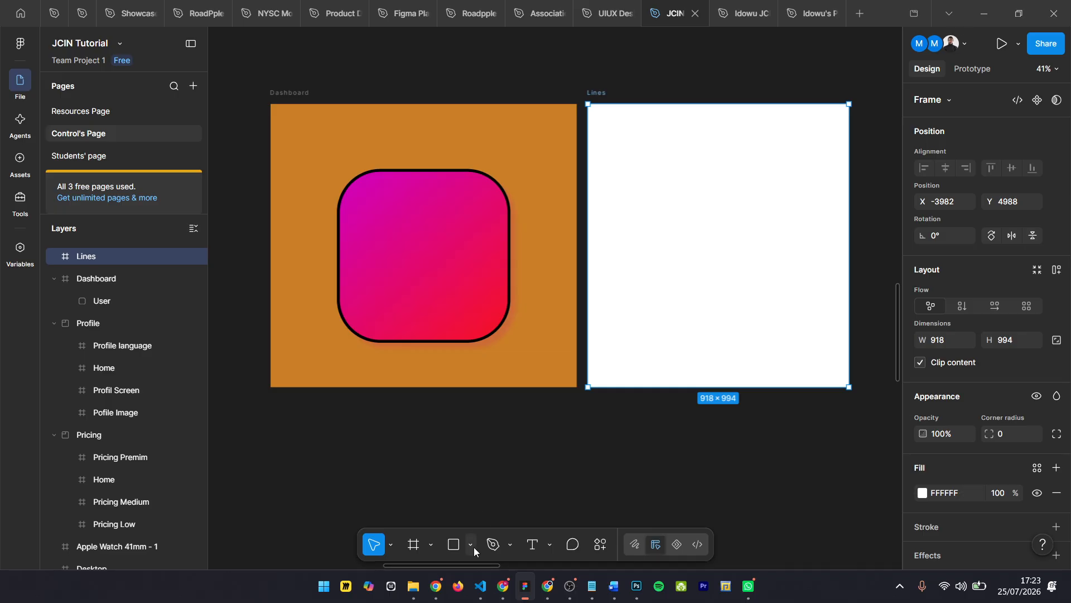
Draw a nearly horizontal line about 807 long across the upper part of the Lines frame with the Line tool
click(472, 545)
click(524, 438)
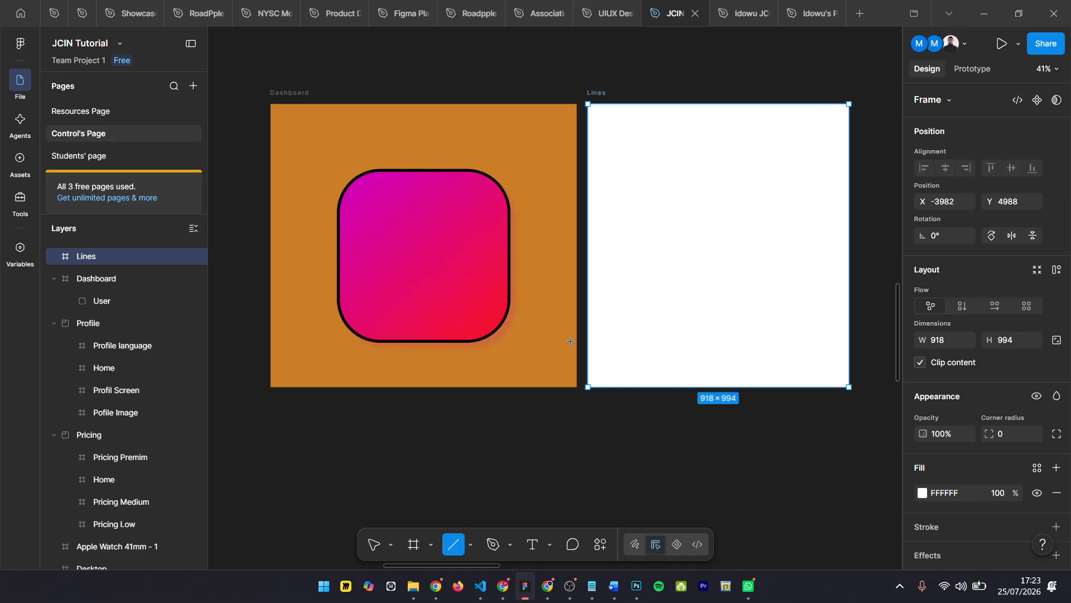
scroll(786, 80, up, 3)
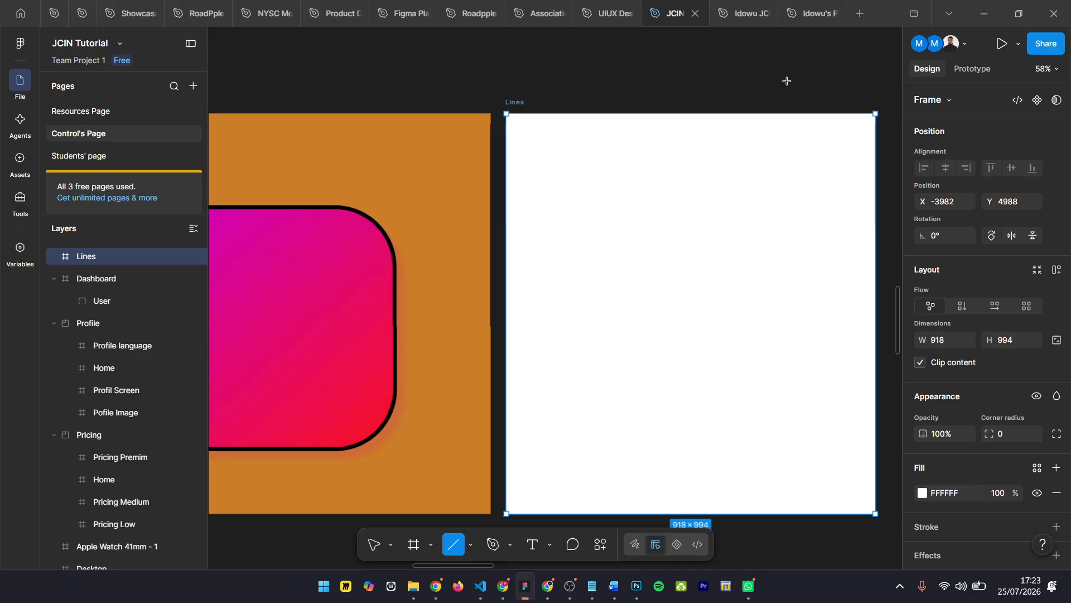
scroll(753, 136, right, 2)
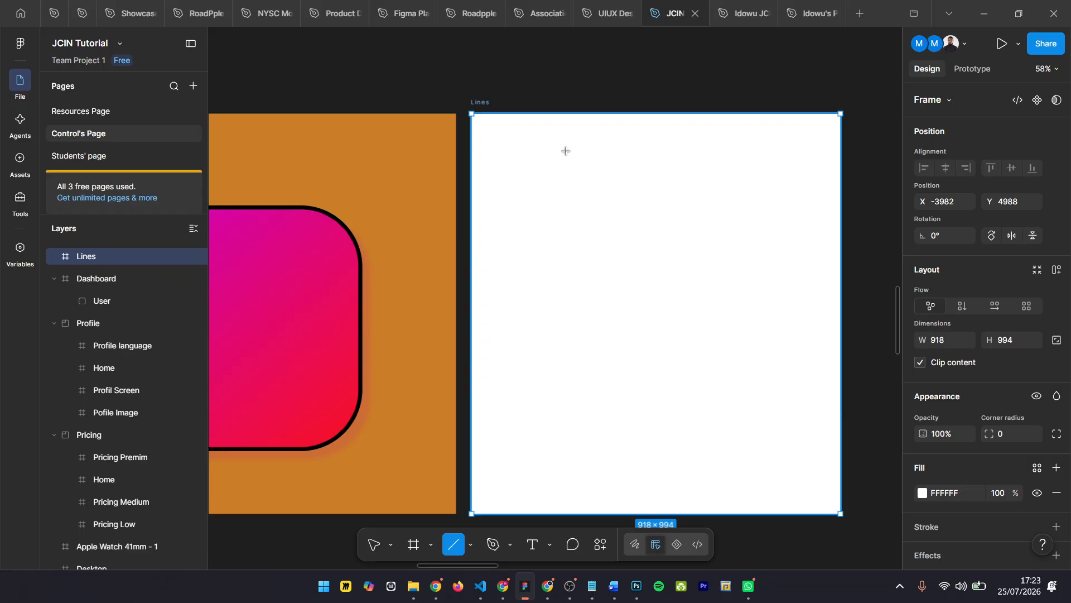
drag(486, 151, 811, 151)
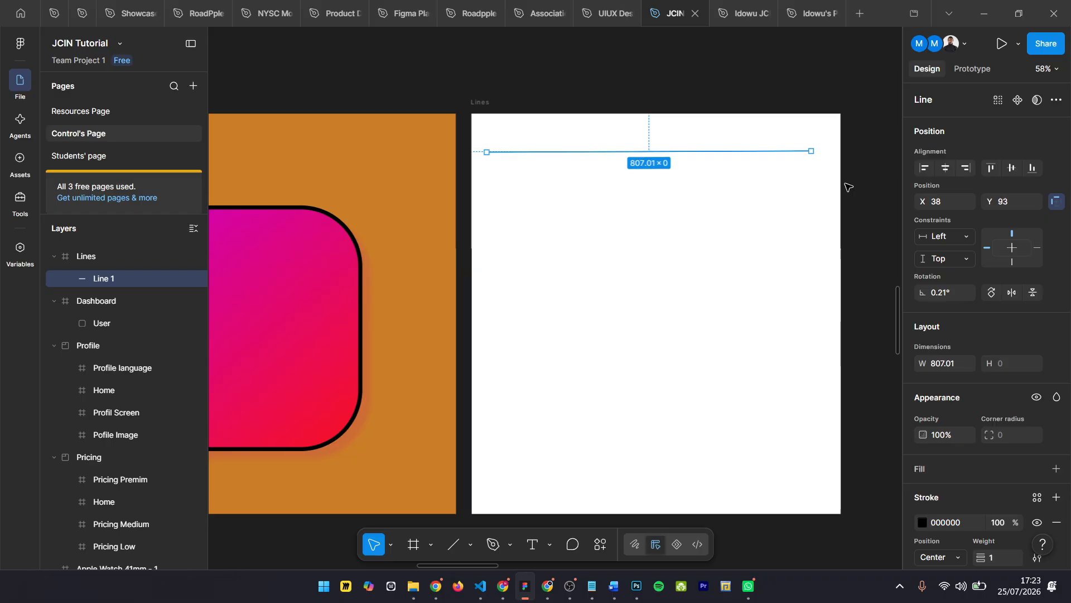
Set the line's length to 792 and its stroke weight to 47, and shift it slightly lower in the Lines frame
scroll(989, 384, down, 5)
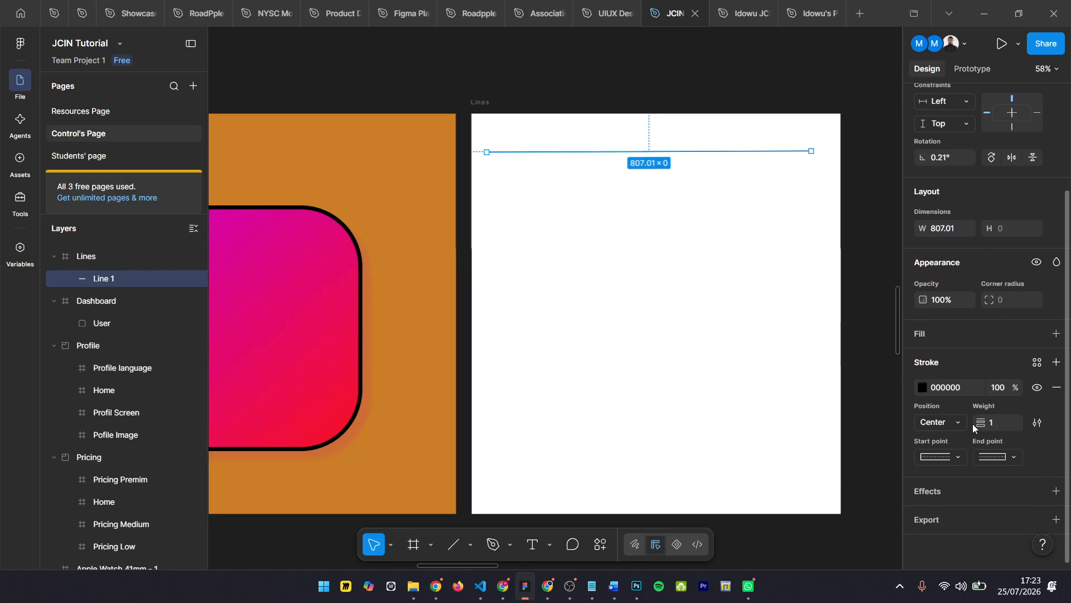
mouse_move(980, 422)
mouse_down()
mouse_move(1030, 419)
mouse_move(1019, 419)
mouse_up()
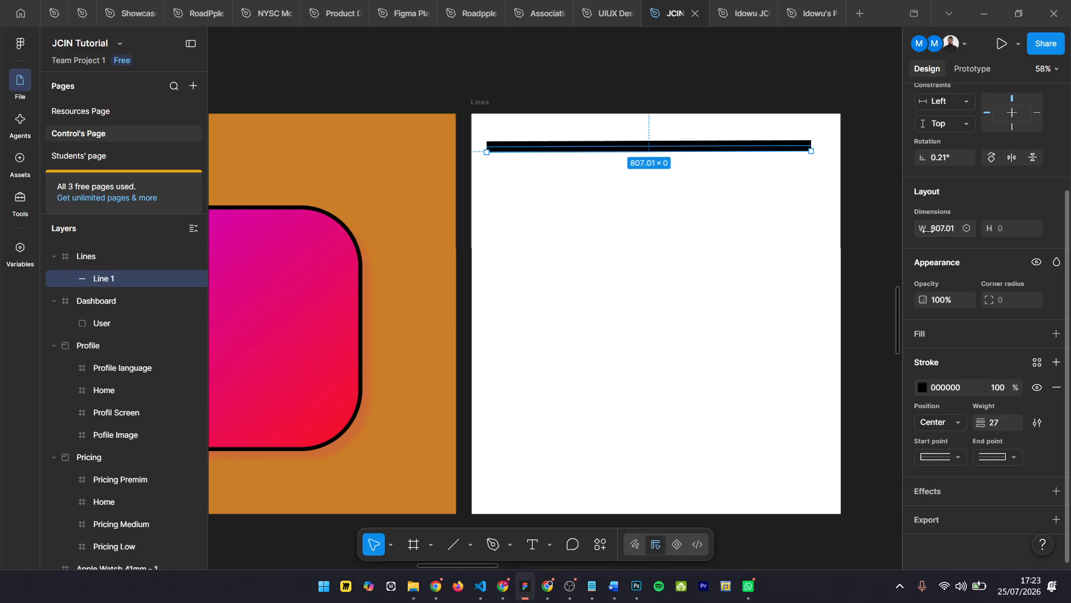
drag(928, 229, 906, 220)
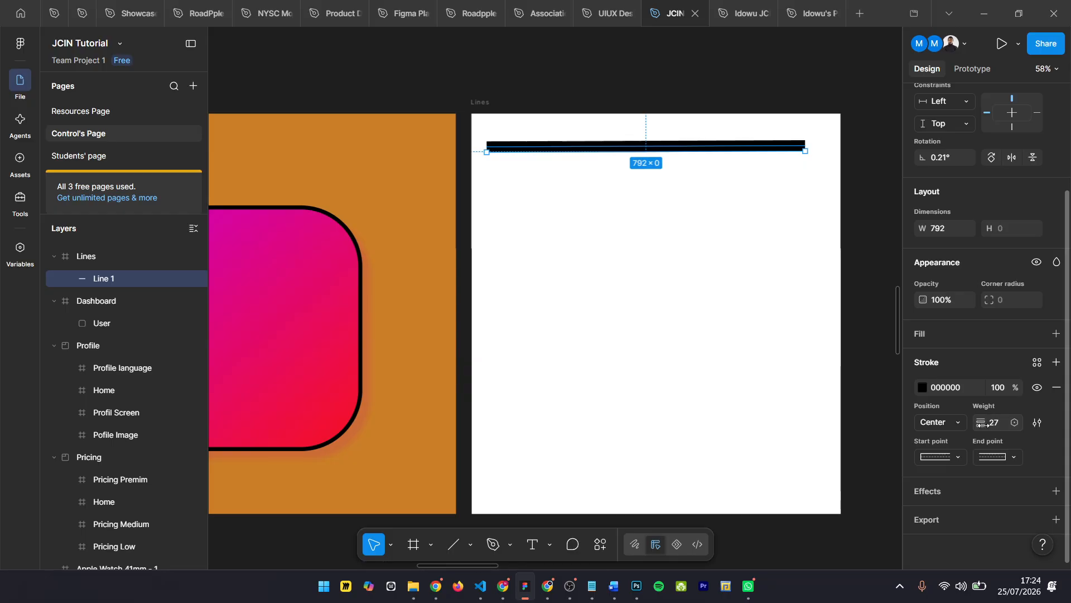
mouse_move(980, 423)
mouse_down()
mouse_move(1044, 422)
mouse_move(1008, 422)
mouse_up()
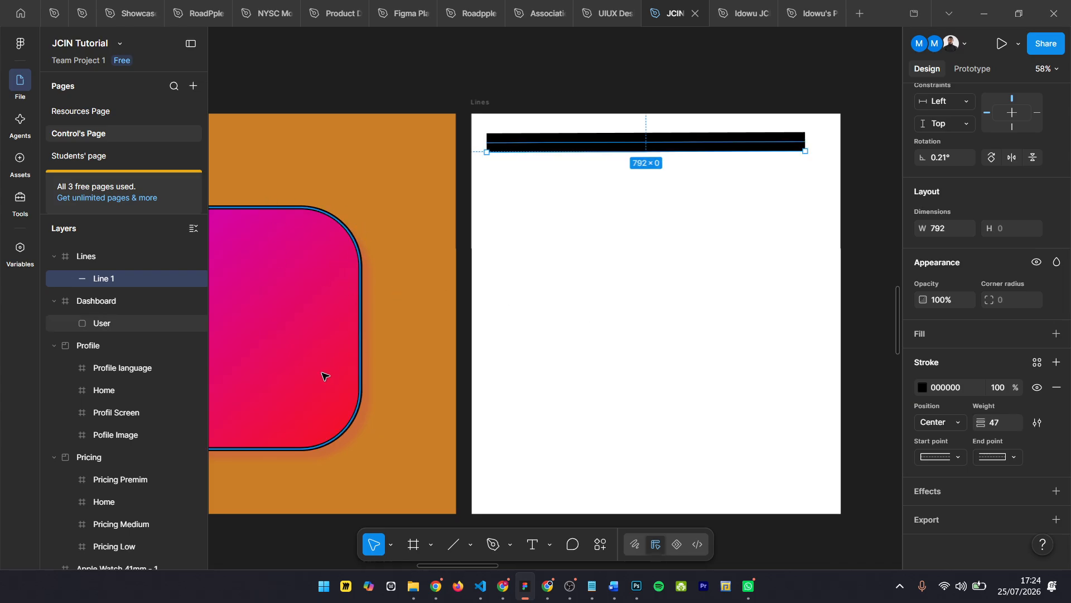
drag(649, 147, 607, 131)
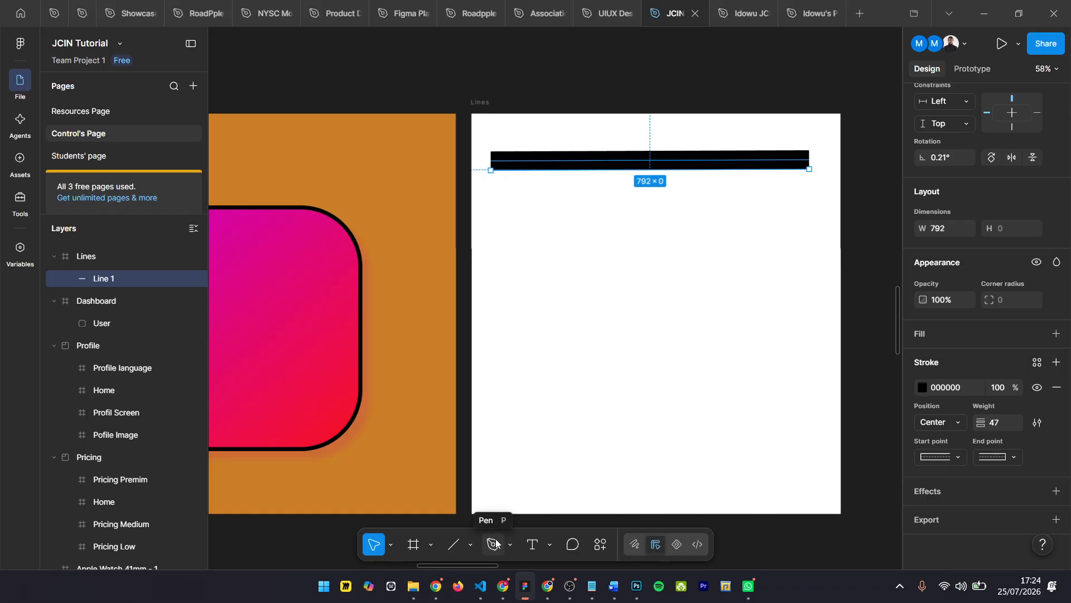
Draw a nearly horizontal arrow about 787 long below the thick line in the Lines frame and set its stroke weight to 16
click(472, 545)
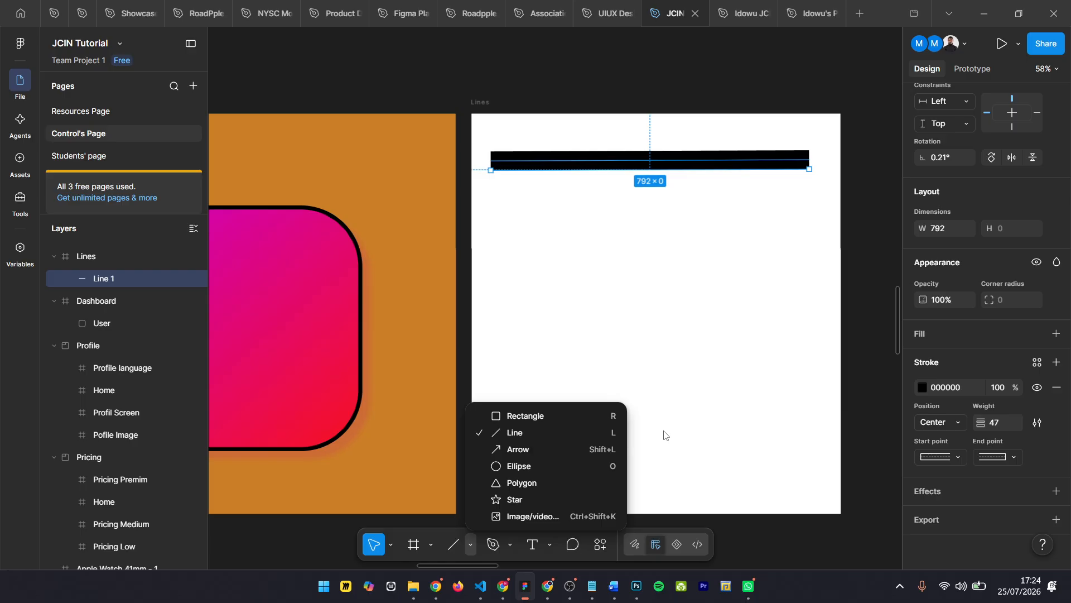
click(527, 449)
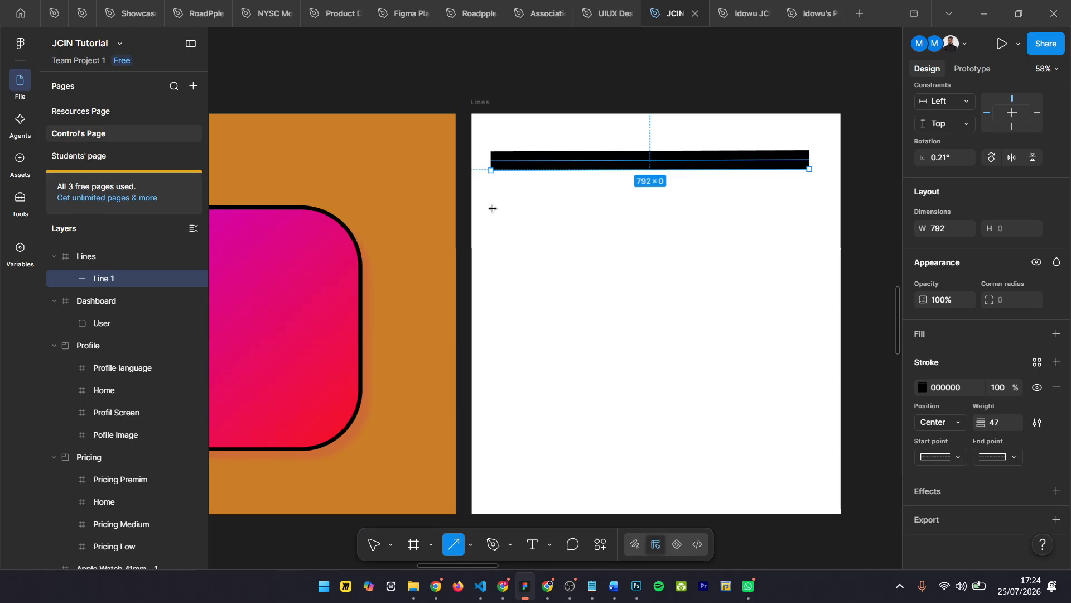
drag(493, 209, 809, 209)
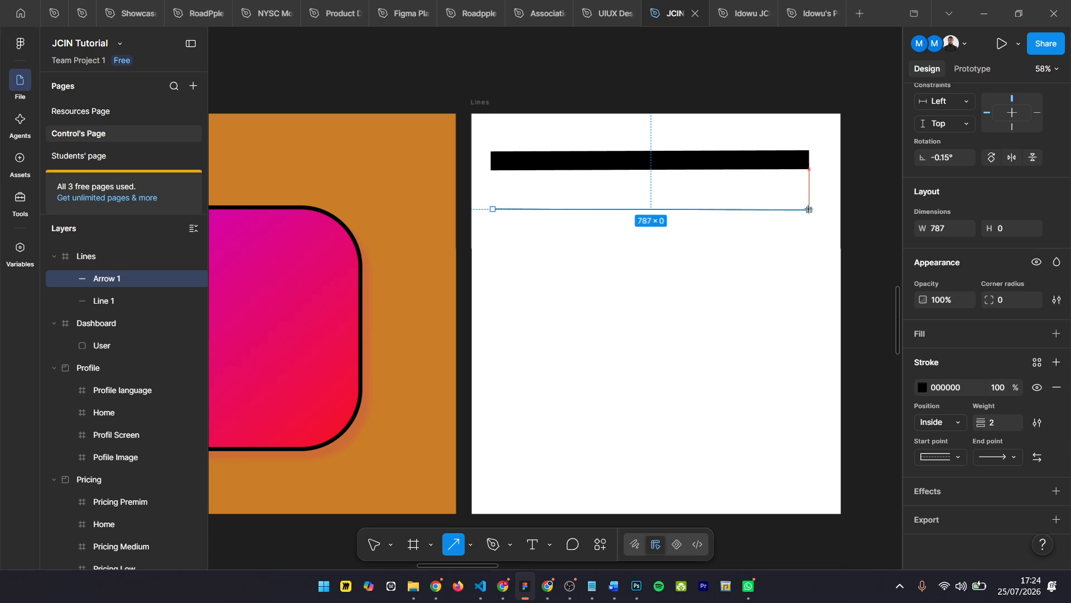
drag(809, 208, 810, 210)
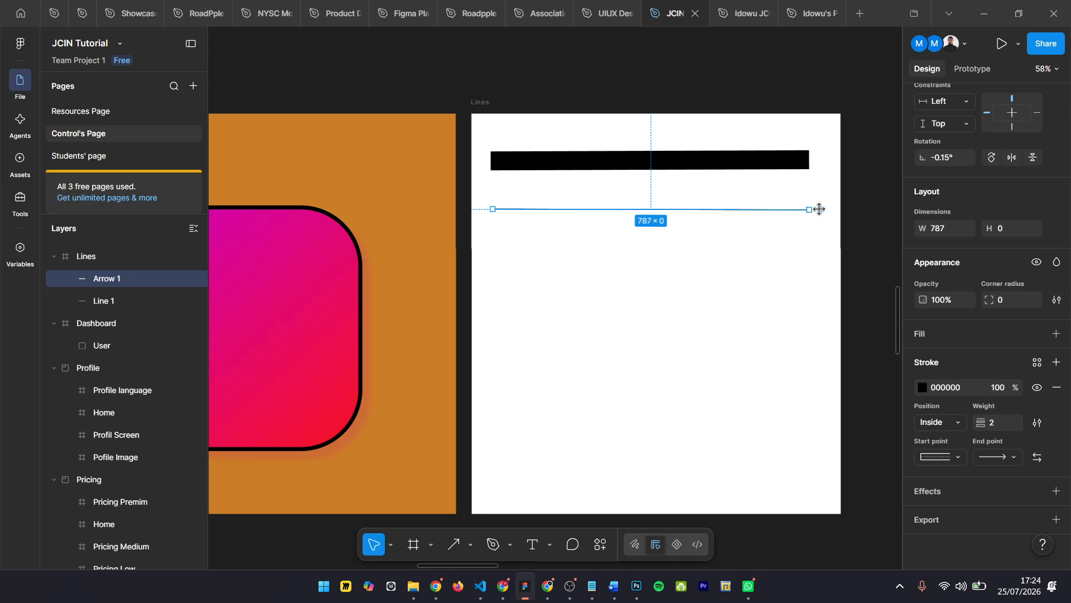
mouse_move(981, 423)
mouse_down()
mouse_move(1010, 423)
mouse_move(993, 422)
mouse_up()
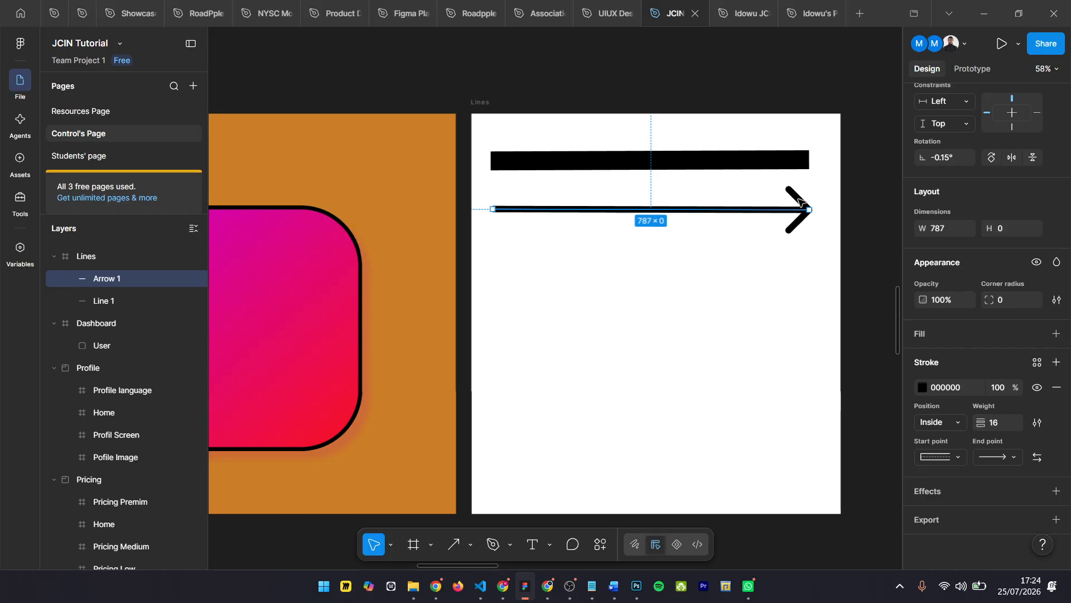
Try a triangle arrow on the thin arrow's end point, switch it to Circle arrow, and set its start point to Triangle arrow
click(990, 462)
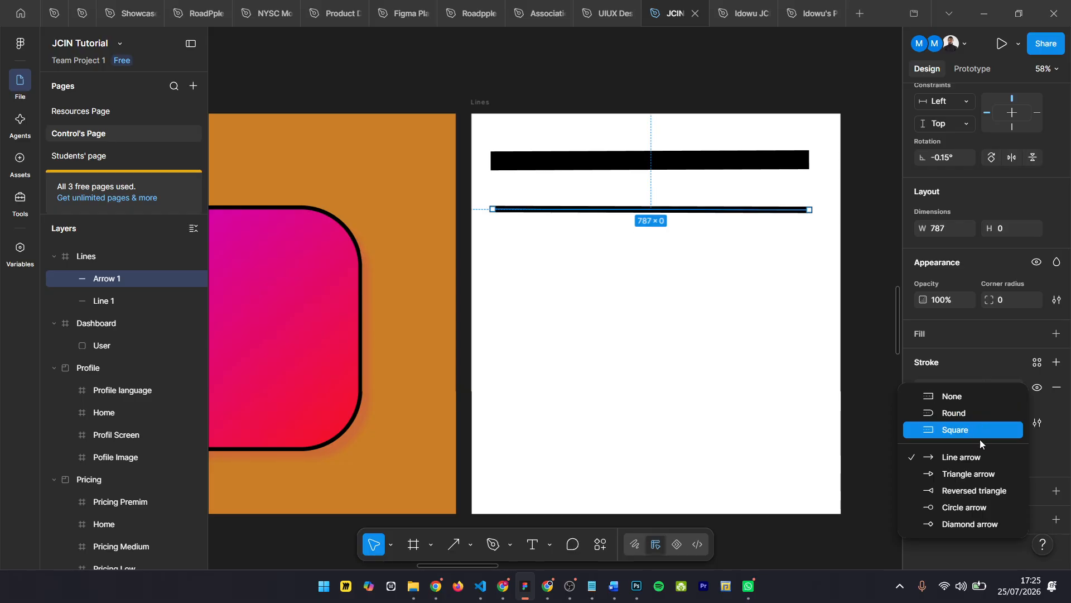
click(982, 474)
click(998, 461)
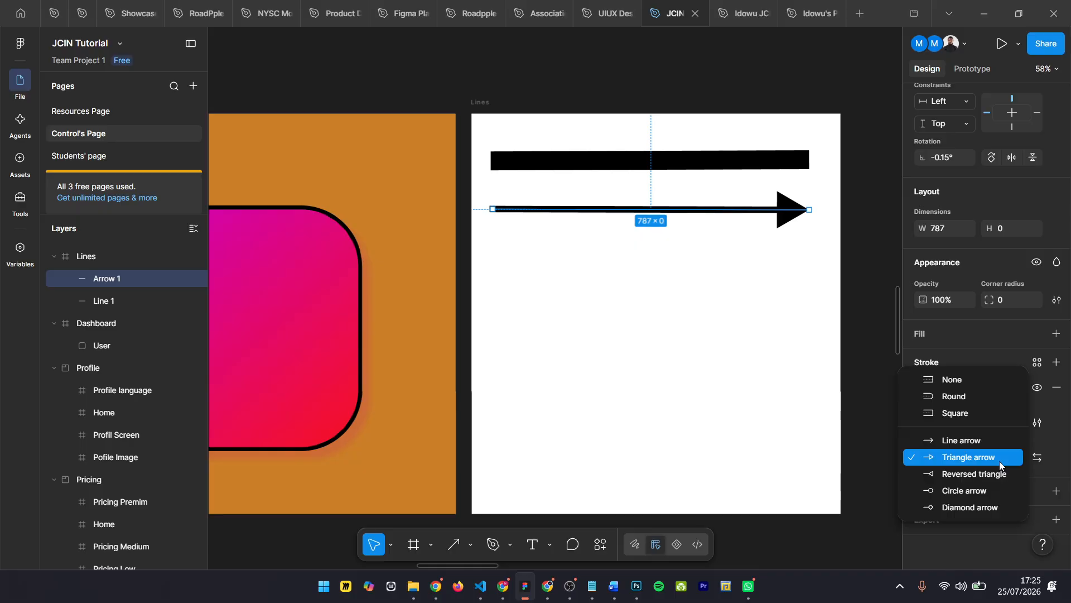
click(990, 490)
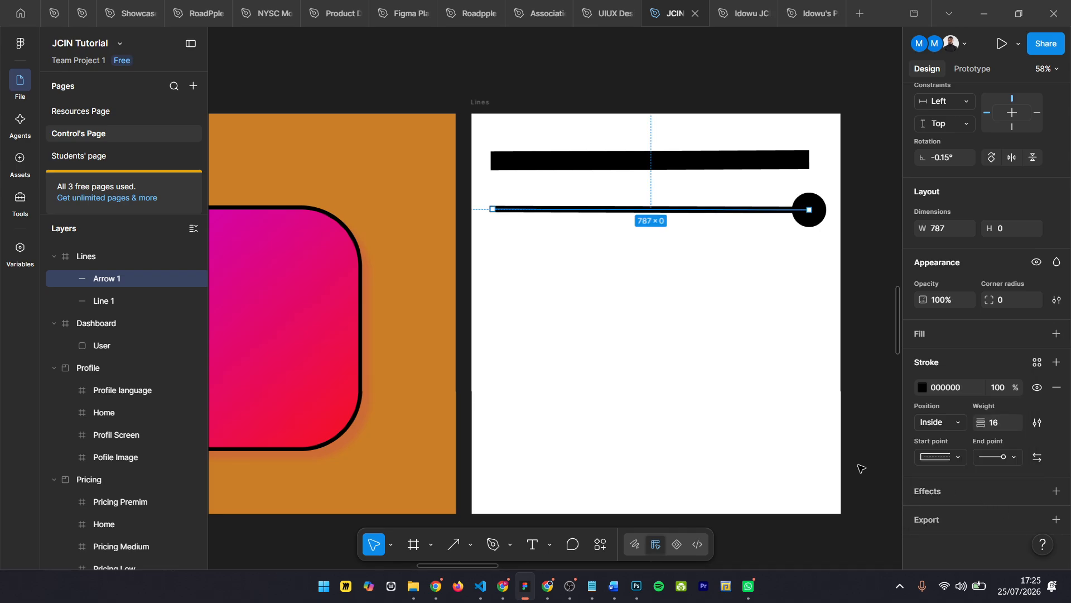
click(946, 457)
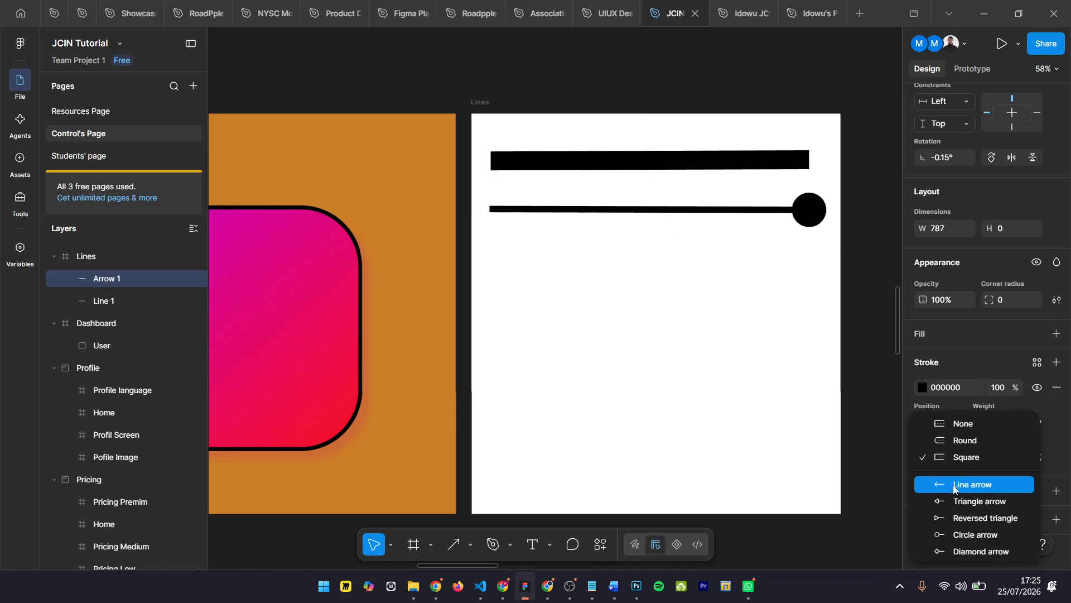
click(963, 504)
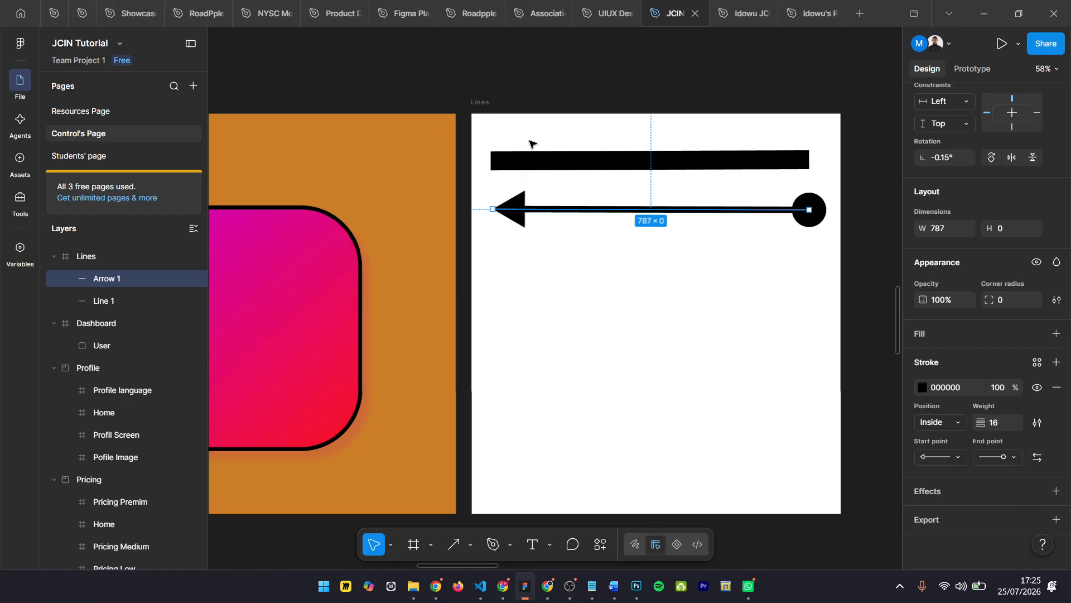
Set the end point of the thick upper line to Line arrow
click(543, 159)
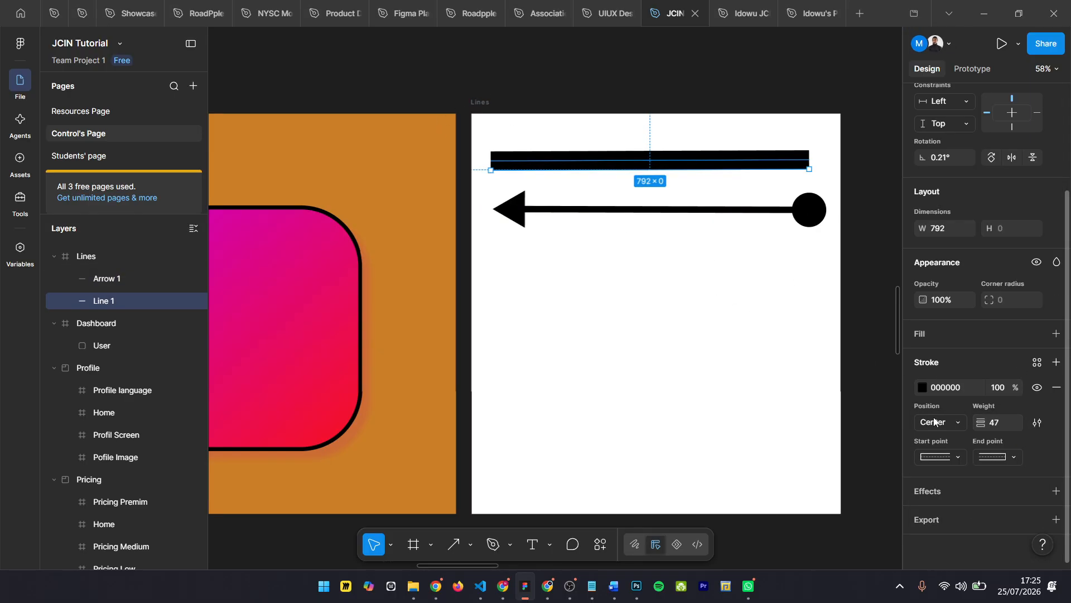
click(986, 456)
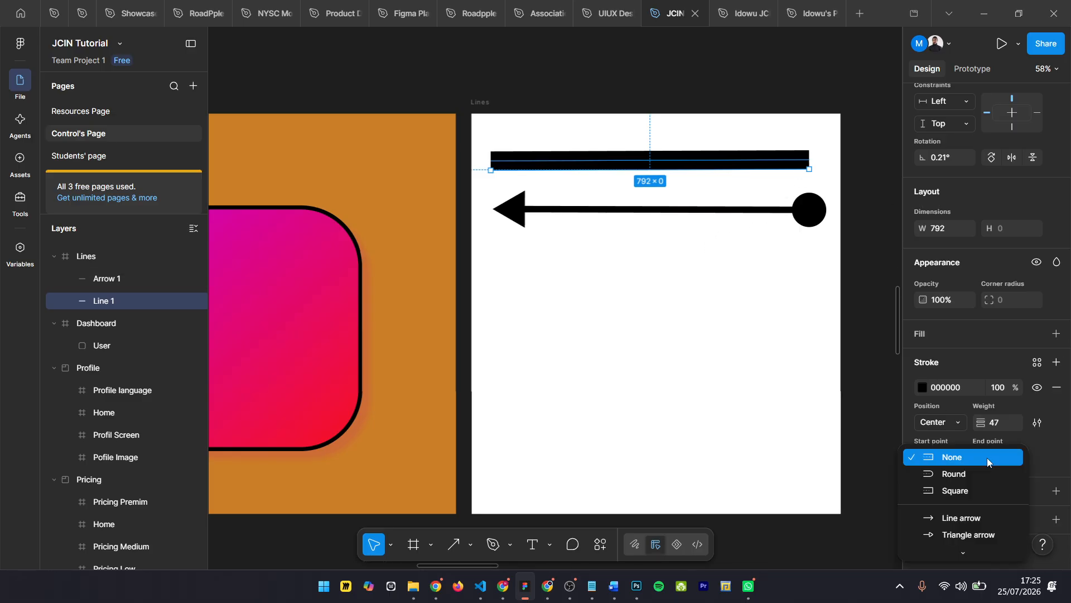
click(1000, 517)
scroll(707, 325, down, 1)
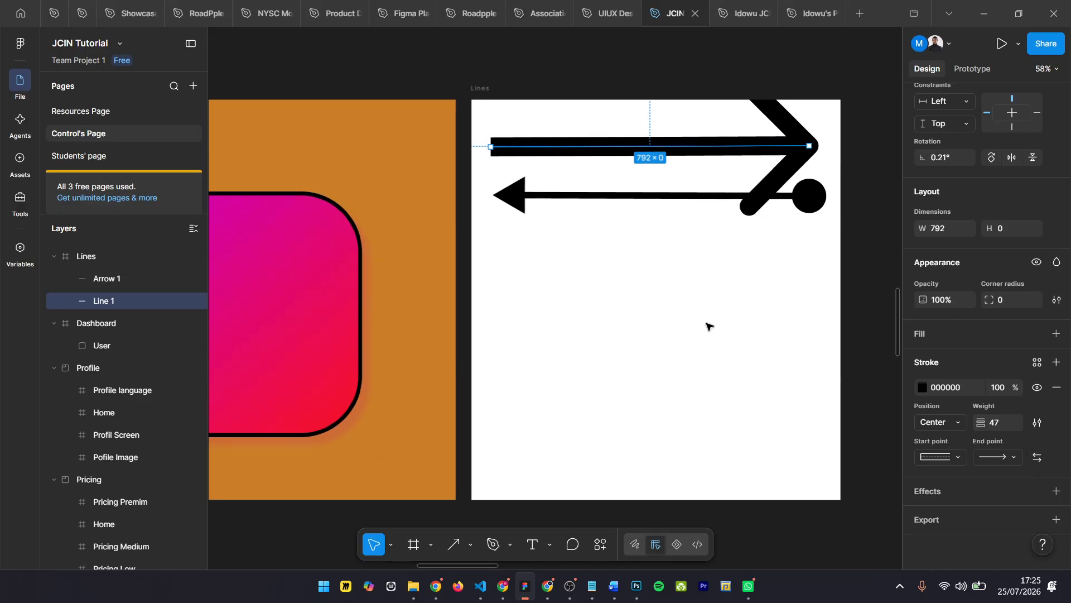
click(708, 325)
click(785, 149)
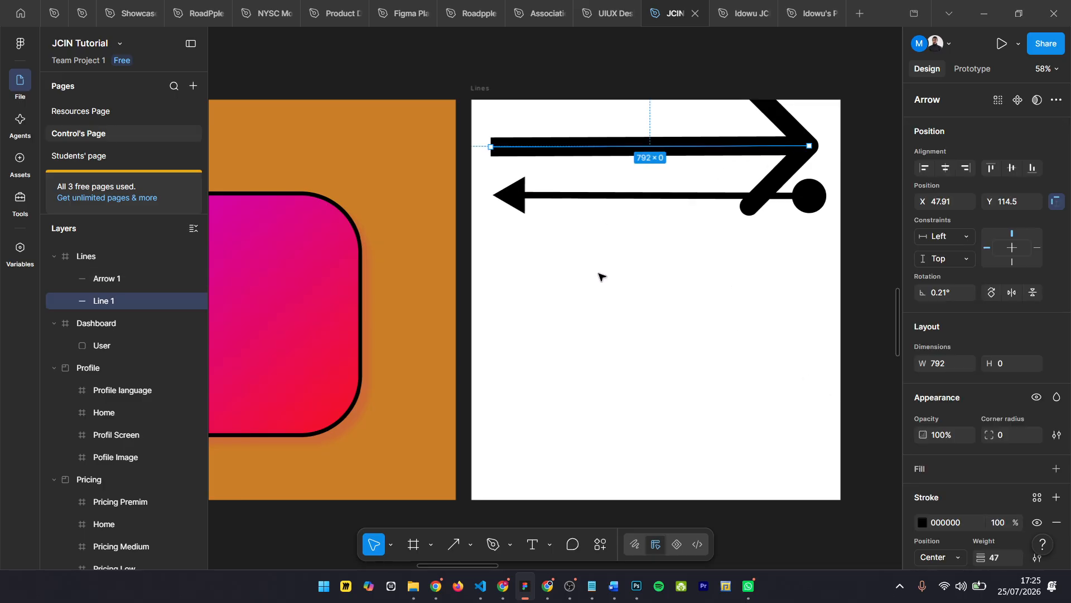
scroll(702, 315, down, 1)
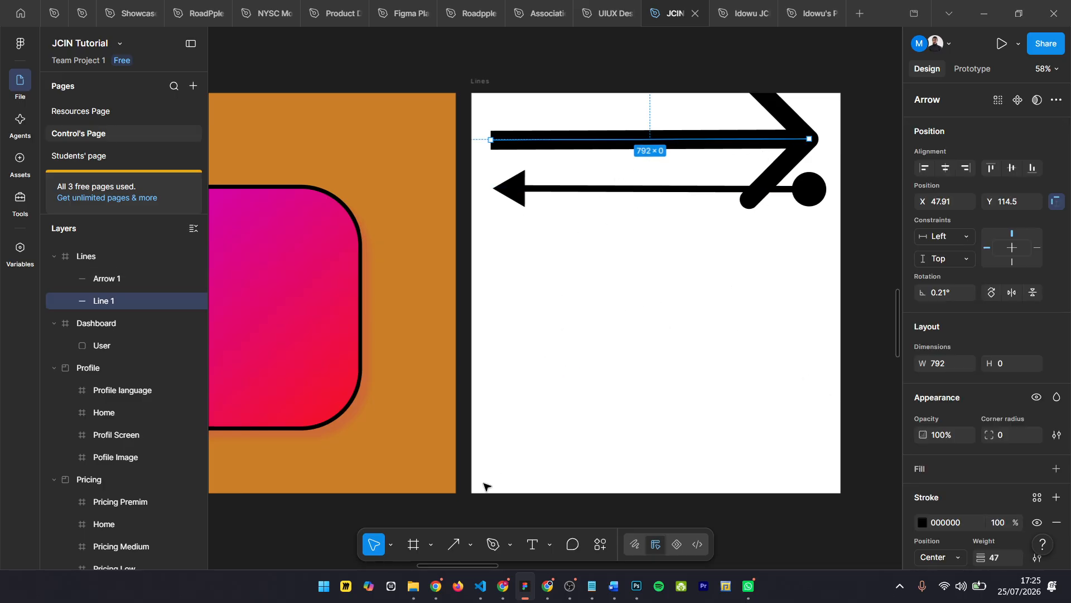
Draw a perfect circle about 303 × 303 below the arrows in the Lines frame with the Ellipse tool
click(471, 545)
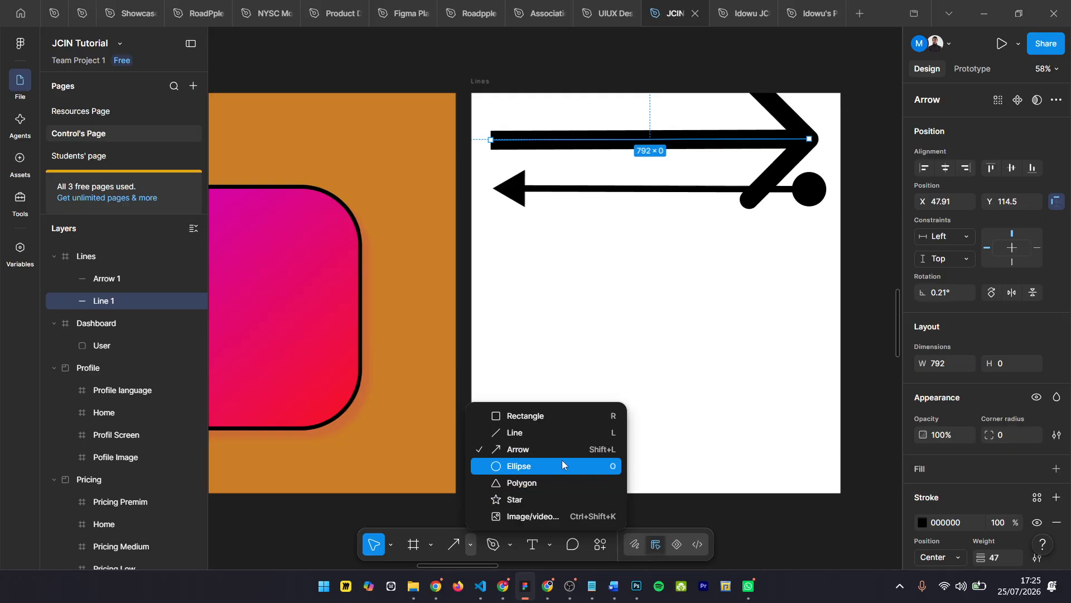
click(534, 466)
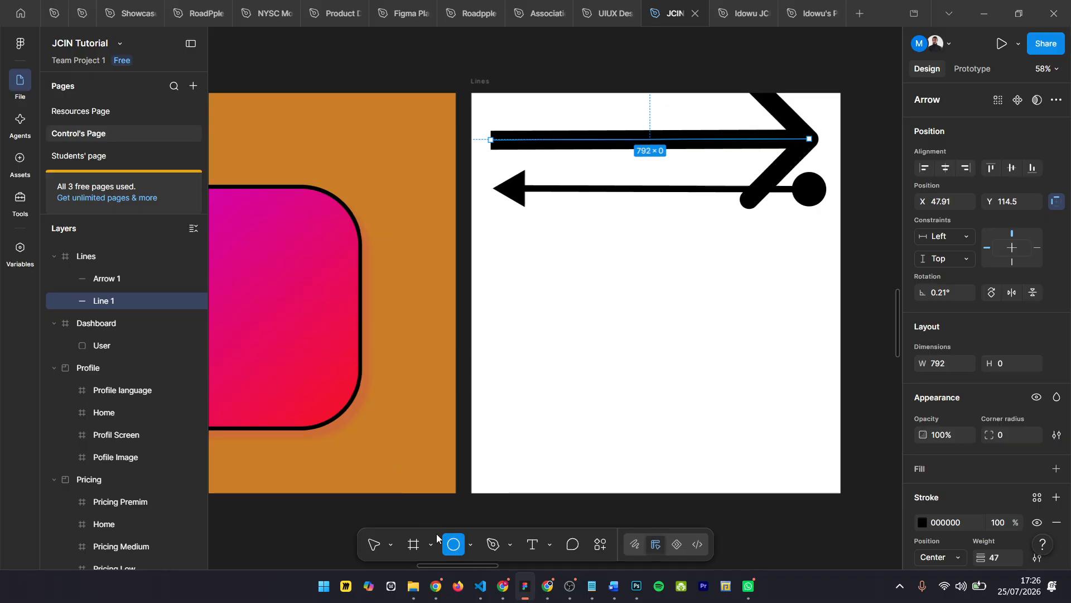
click(471, 544)
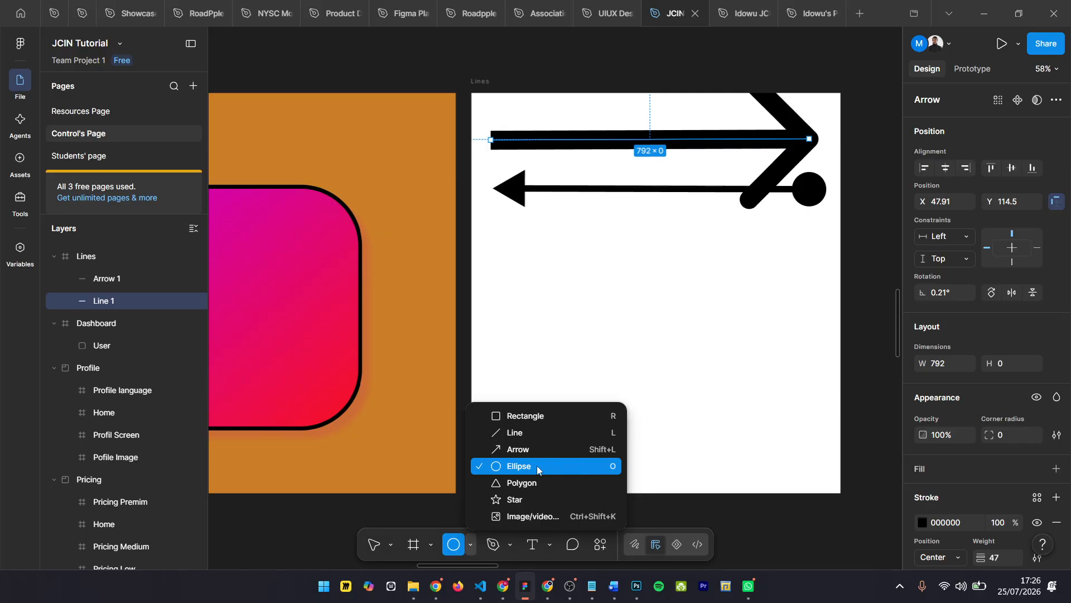
click(603, 247)
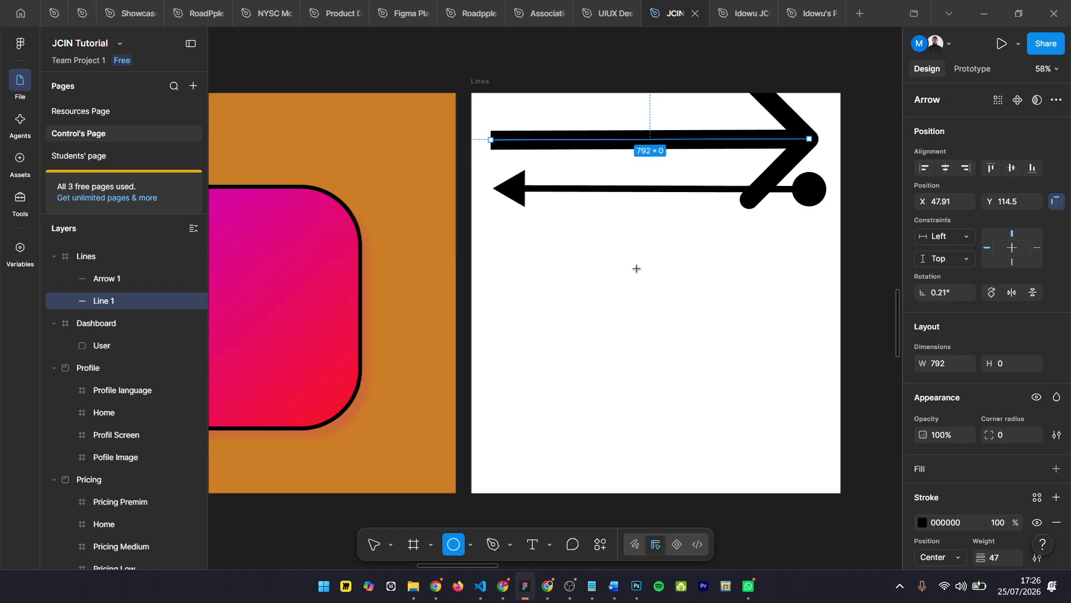
mouse_move(605, 240)
mouse_down()
mouse_move(756, 395)
mouse_move(693, 360)
mouse_move(656, 427)
mouse_move(694, 402)
mouse_move(759, 413)
mouse_move(823, 407)
mouse_move(854, 388)
mouse_move(717, 370)
mouse_move(790, 377)
mouse_move(730, 390)
mouse_move(670, 304)
mouse_move(748, 442)
mouse_move(710, 362)
mouse_move(784, 430)
mouse_move(712, 363)
mouse_up()
key(shift)
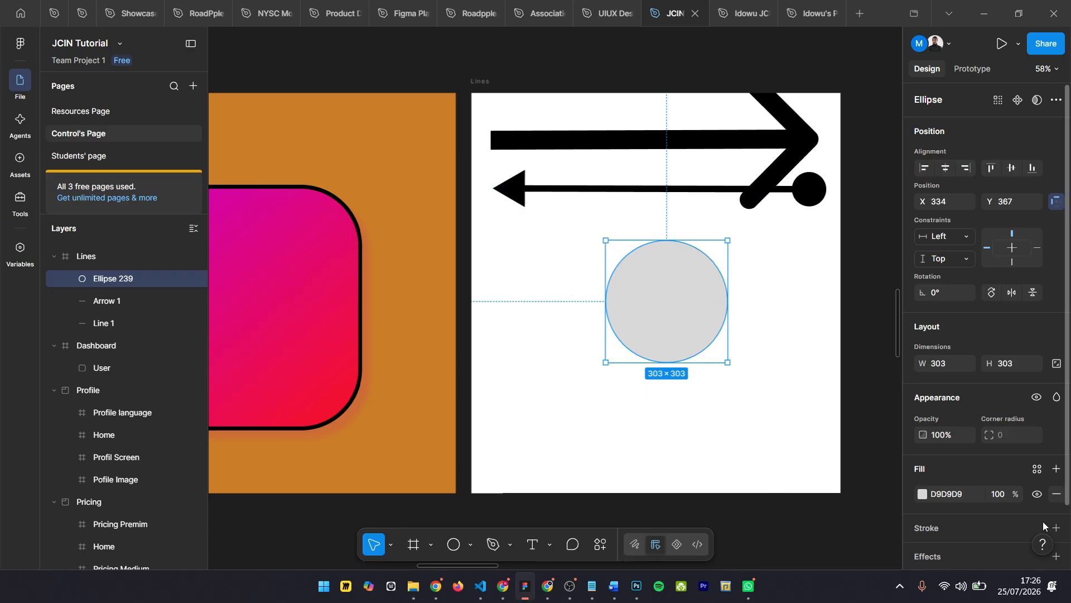
Cut a wedge out of the circle with its arc handle, leaving a sweep of about 85%
scroll(993, 566, down, 1)
scroll(993, 567, down, 3)
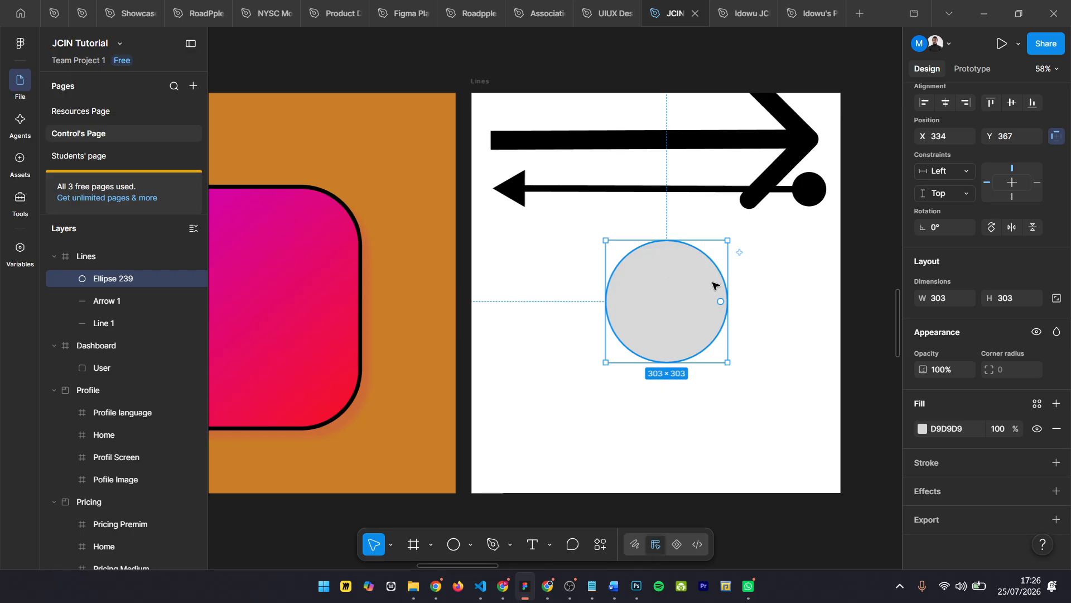
scroll(715, 290, up, 3)
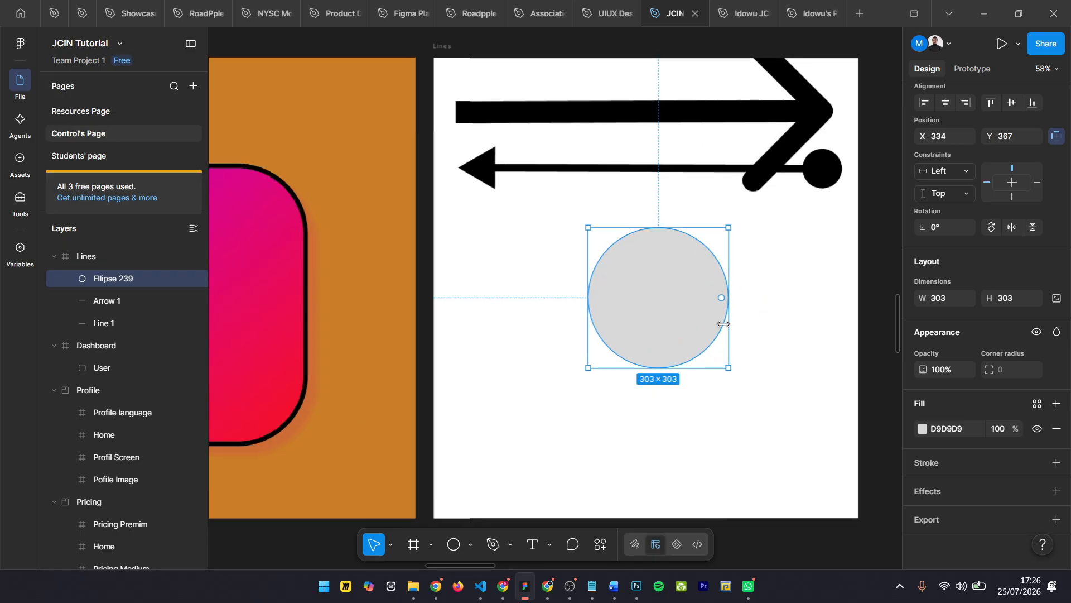
scroll(716, 299, up, 5)
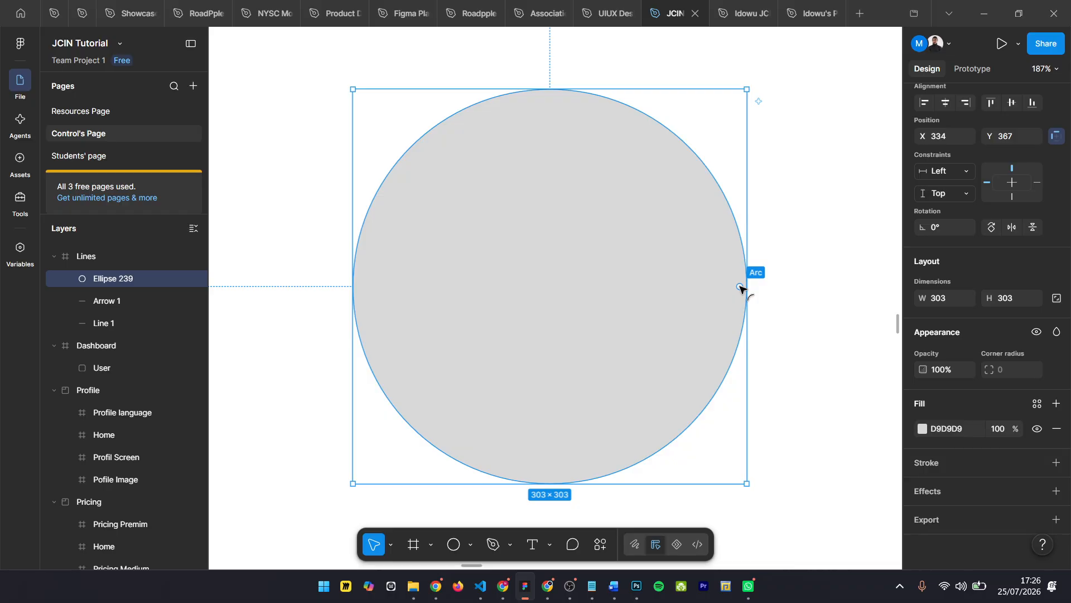
drag(736, 289, 638, 134)
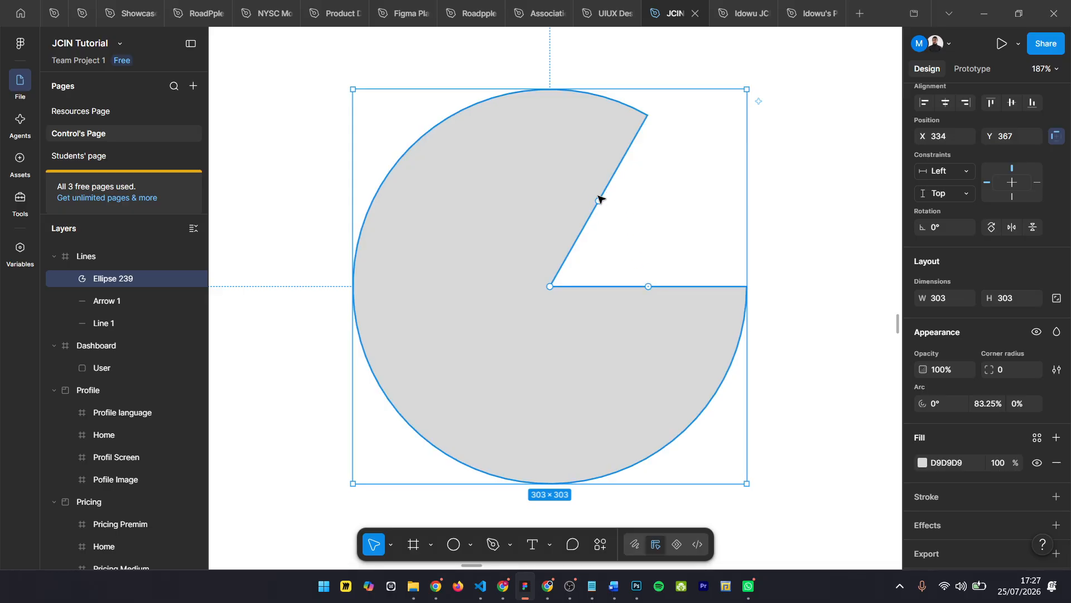
drag(602, 199, 585, 239)
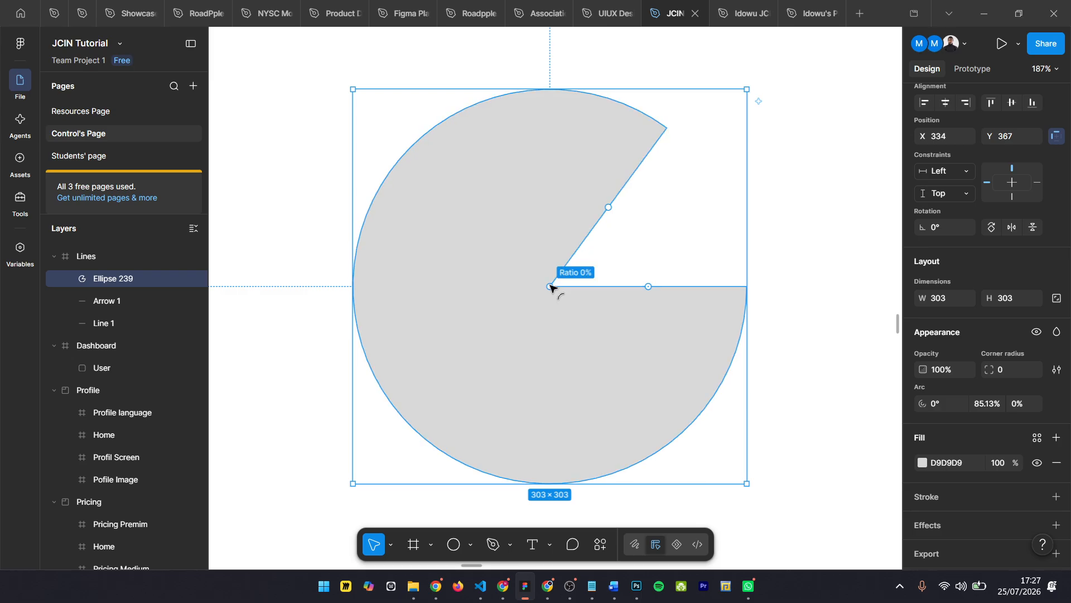
Open a central hole in the arc shape with a ratio of about 18% and turn its start angle to about -26°
drag(550, 287, 585, 287)
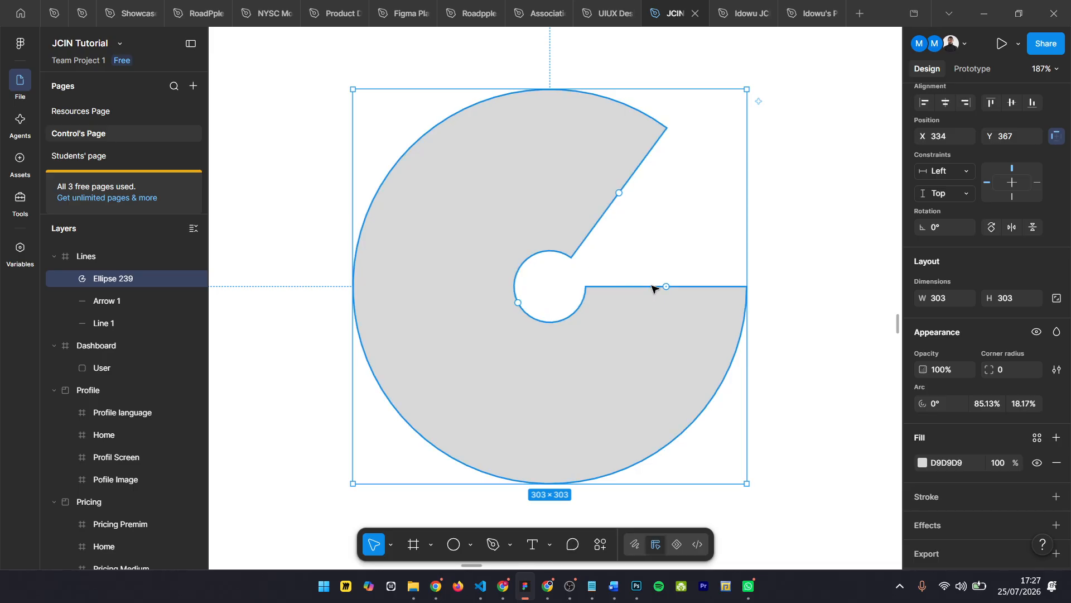
drag(666, 288, 647, 242)
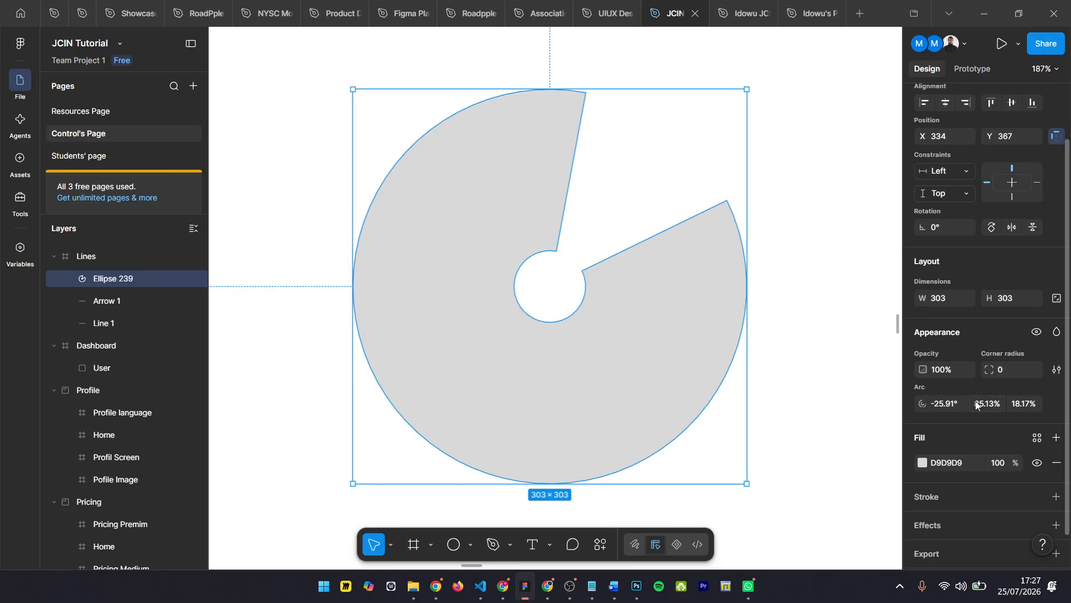
click(1034, 408)
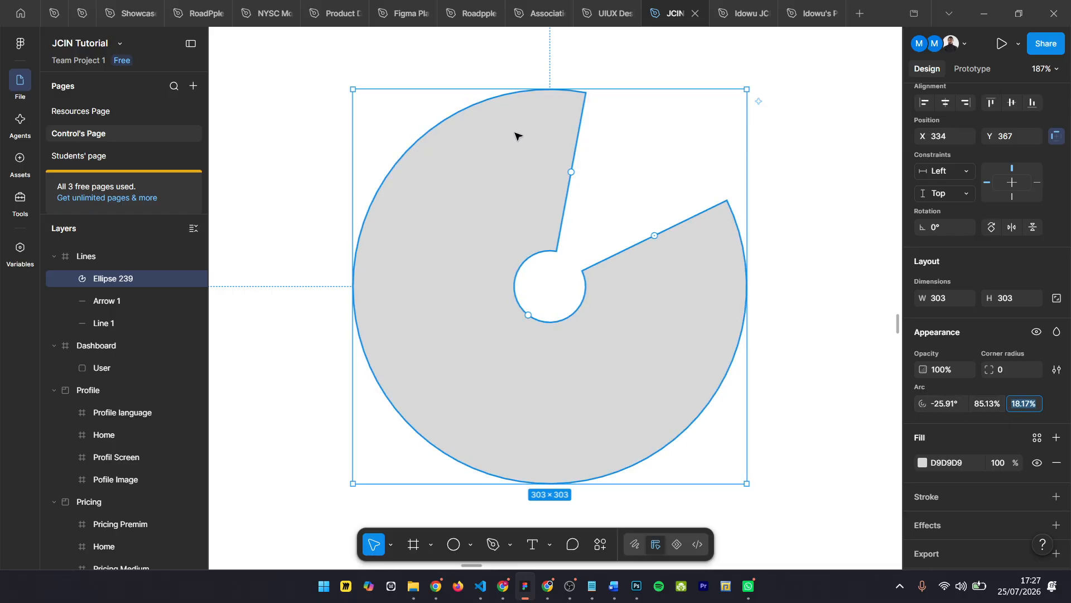
click(572, 104)
Rotate the arc shape to about -34° and move it to X 0, Y 261 at the left side of the Lines frame
drag(751, 85, 770, 244)
scroll(679, 280, down, 5)
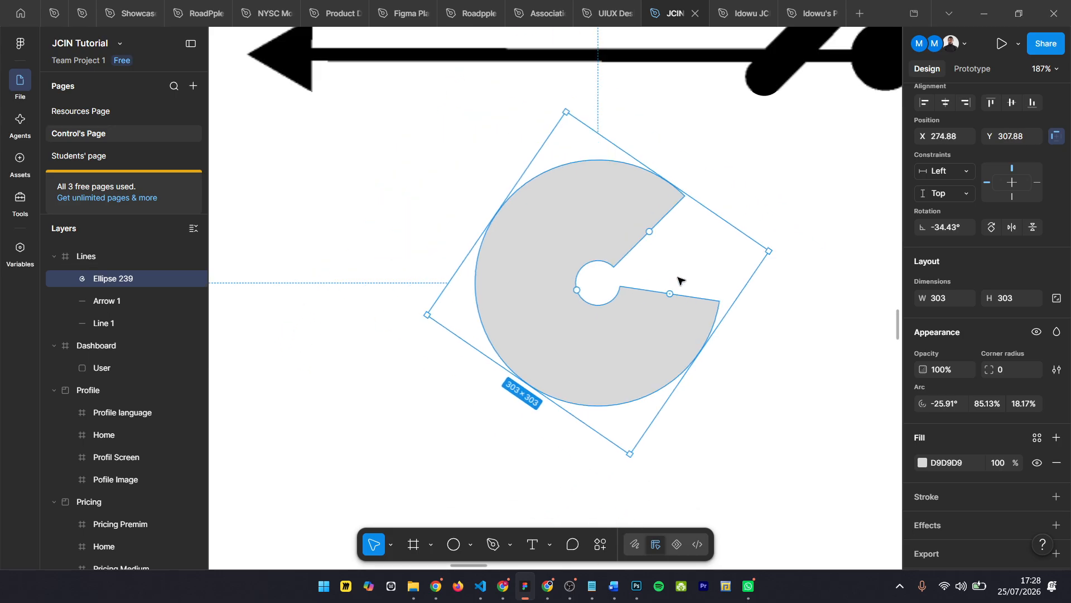
drag(478, 216, 475, 267)
scroll(734, 264, up, 3)
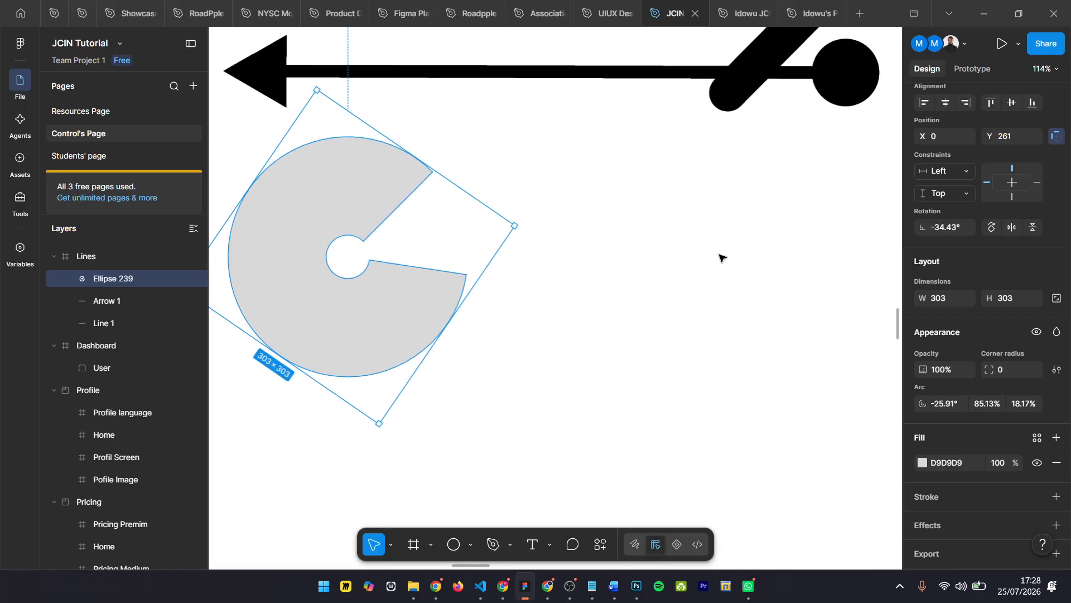
click(719, 257)
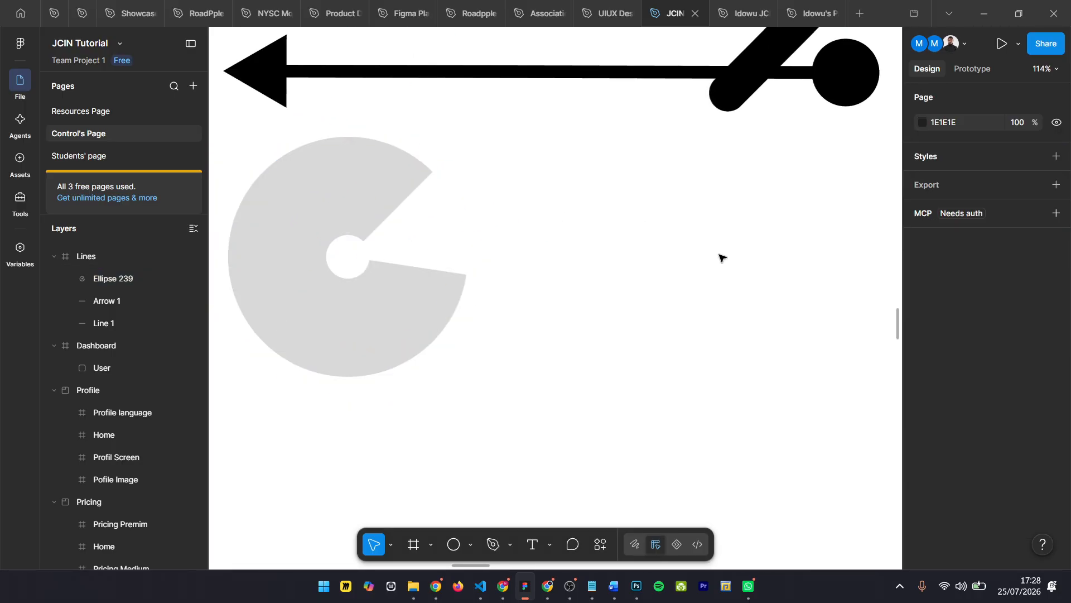
Draw a perfect circle about 152 × 152 to the right of the arc shape and name its layer Circle
key(o)
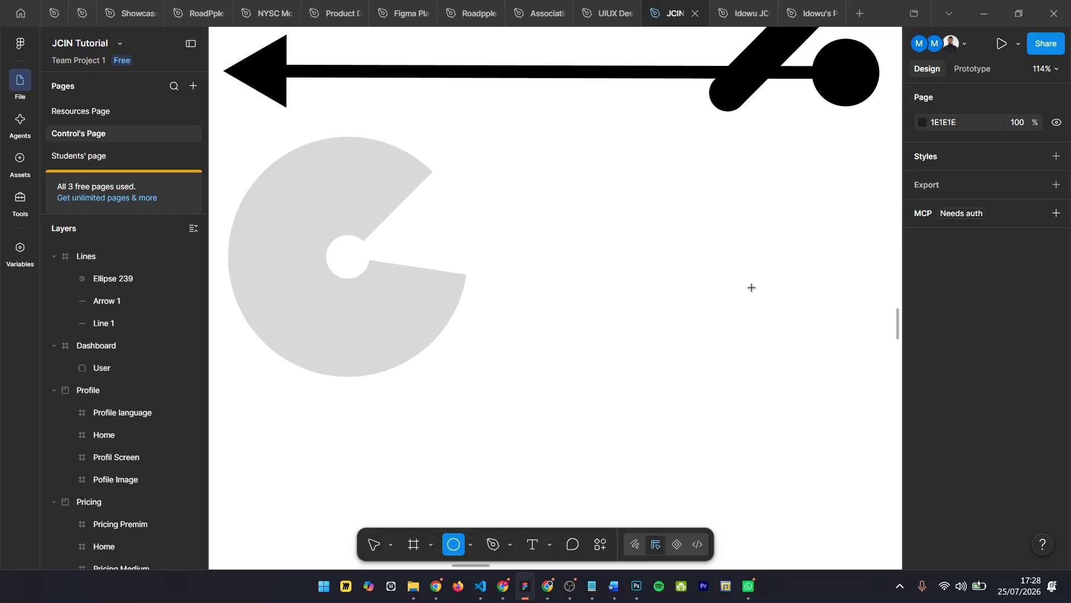
drag(660, 173, 760, 293)
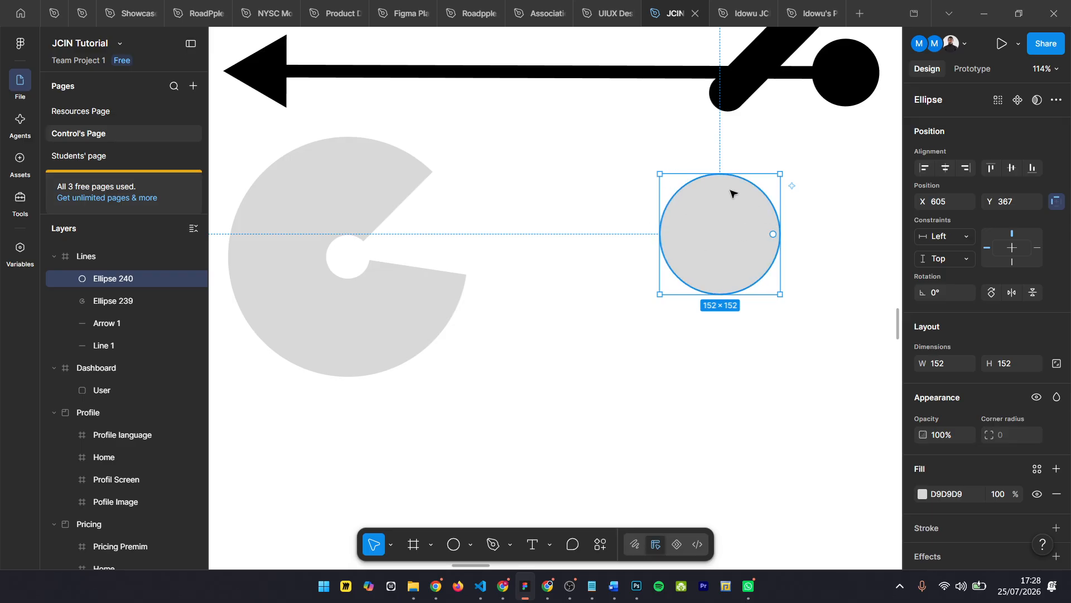
double_click(124, 279)
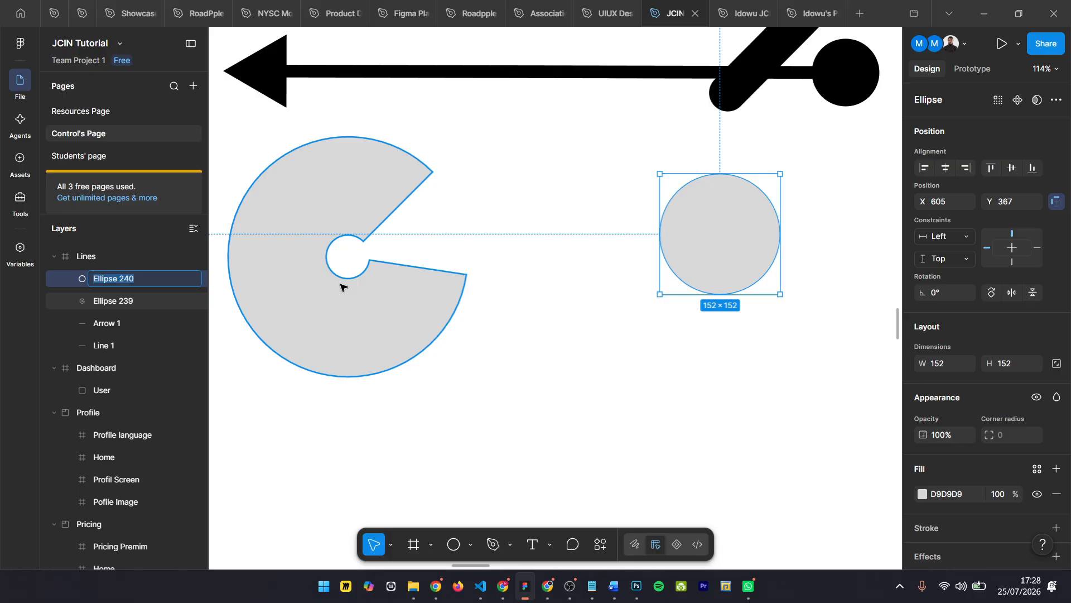
text(Circle)
key(Return)
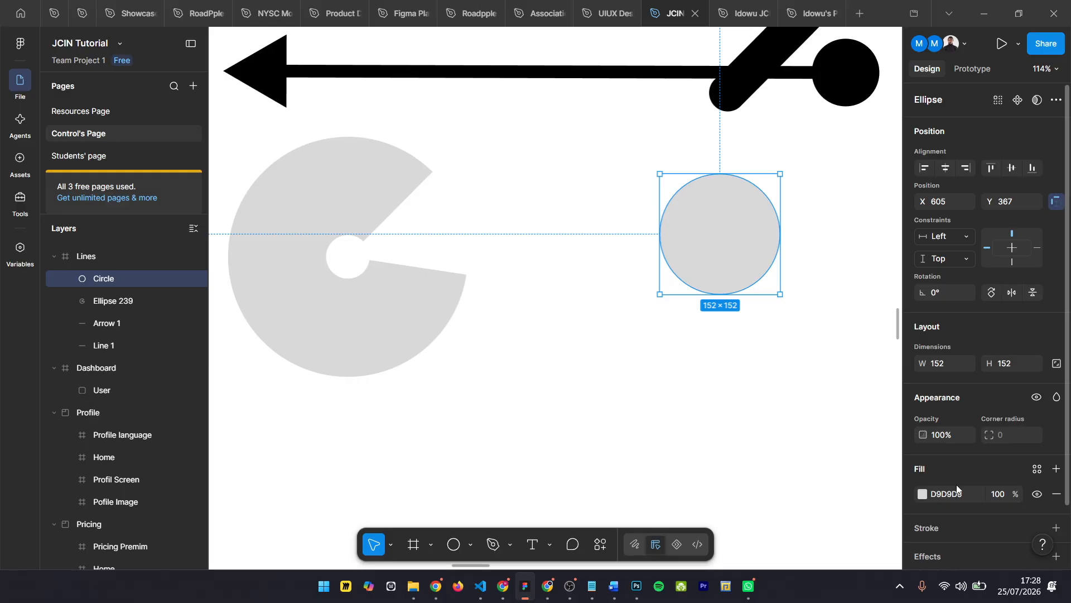
Add a black 000000 inside stroke to the circle and set its weight to 4
scroll(978, 503, down, 2)
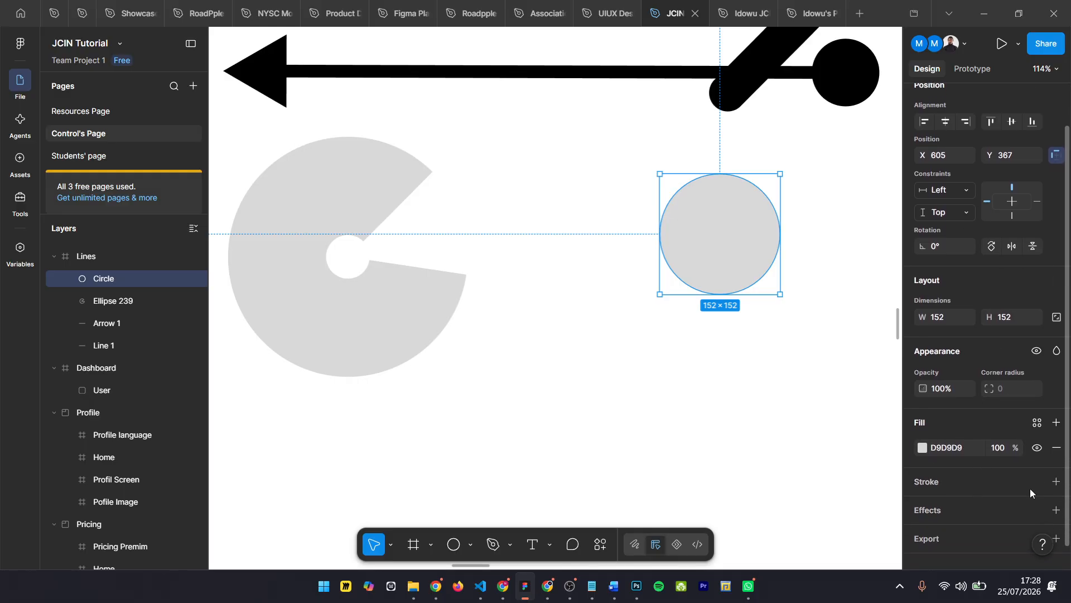
click(1056, 481)
click(923, 507)
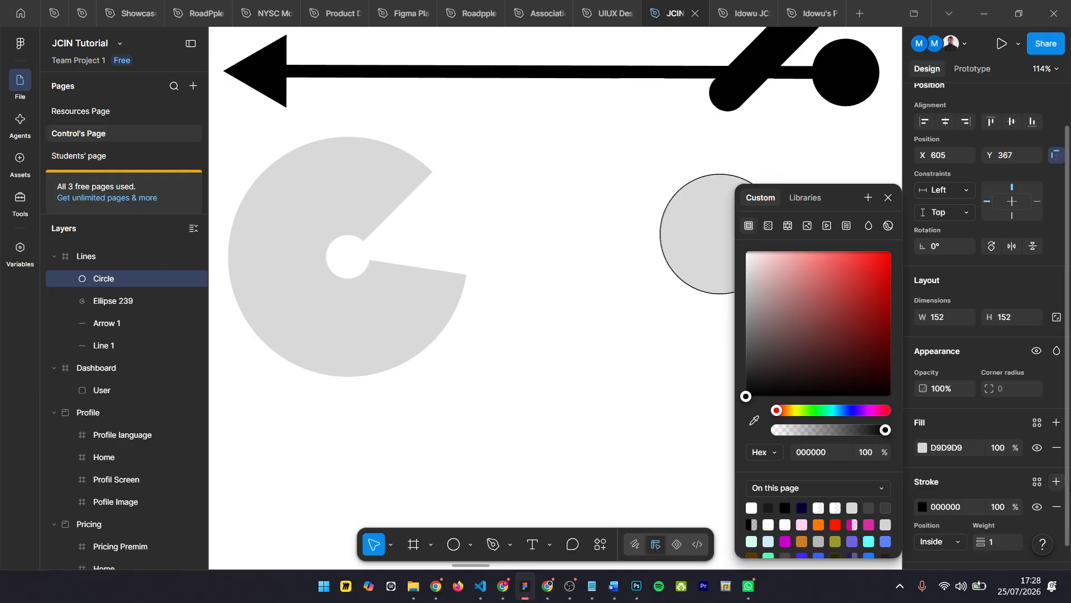
click(889, 198)
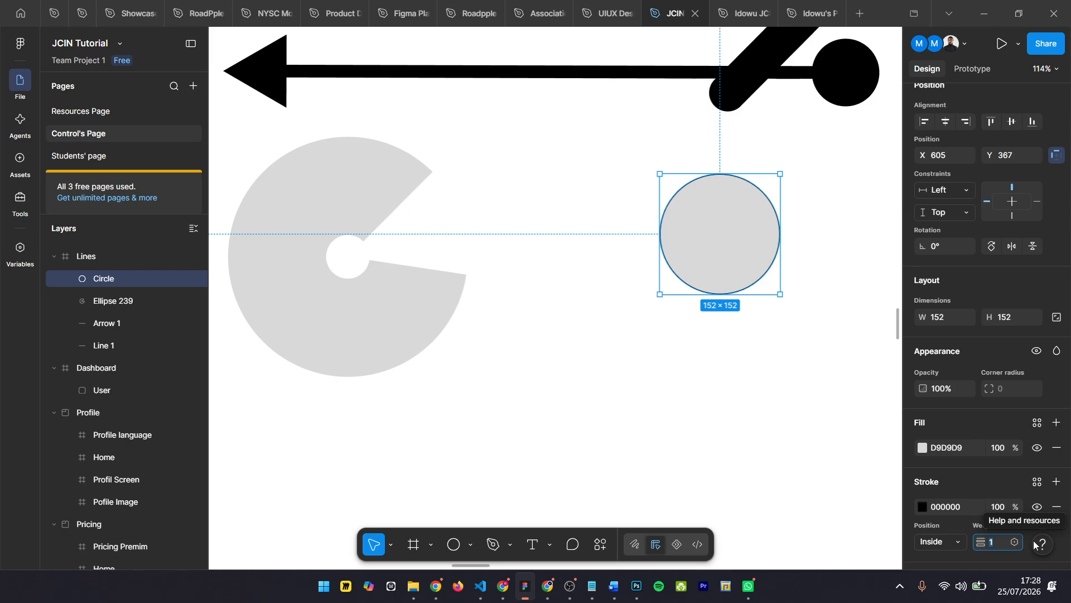
text(4)
key(Return)
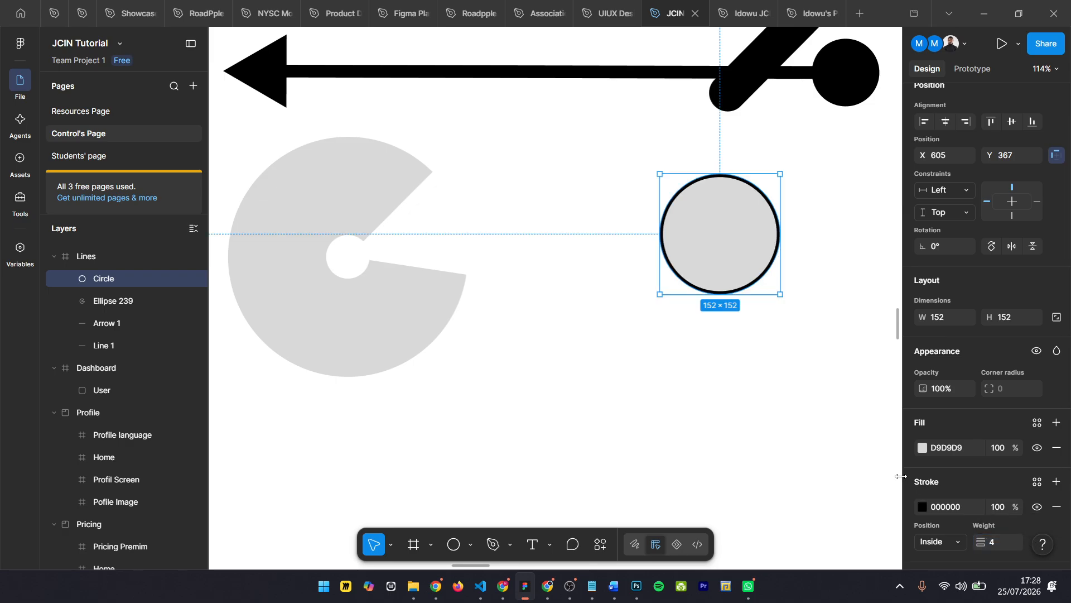
Change the circle's fill colour to white FFFFFF and deselect it
click(922, 447)
drag(762, 282, 630, 153)
click(888, 198)
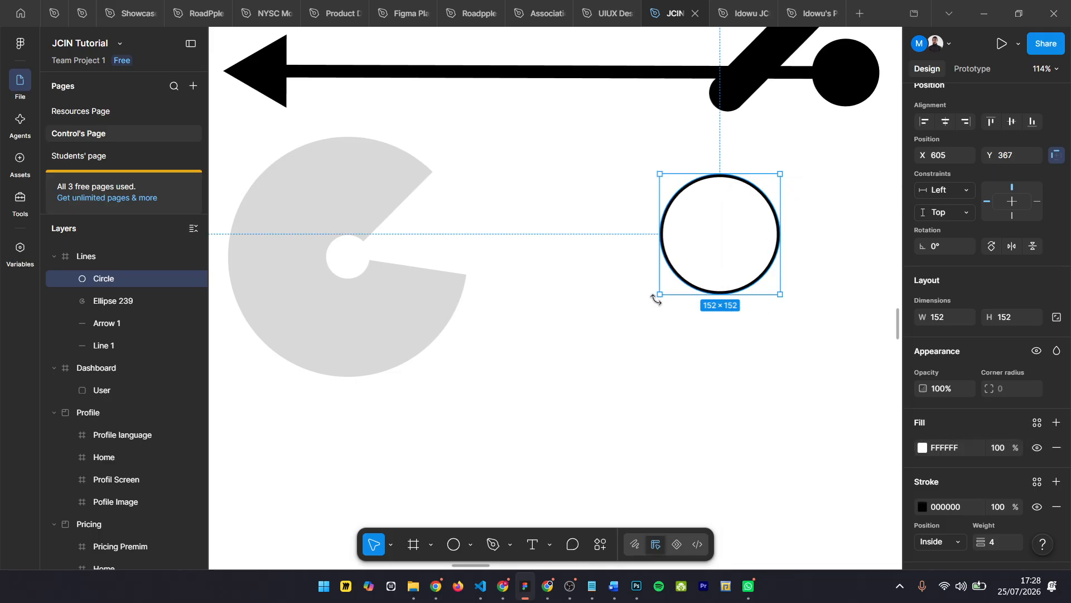
scroll(656, 299, down, 5)
click(554, 429)
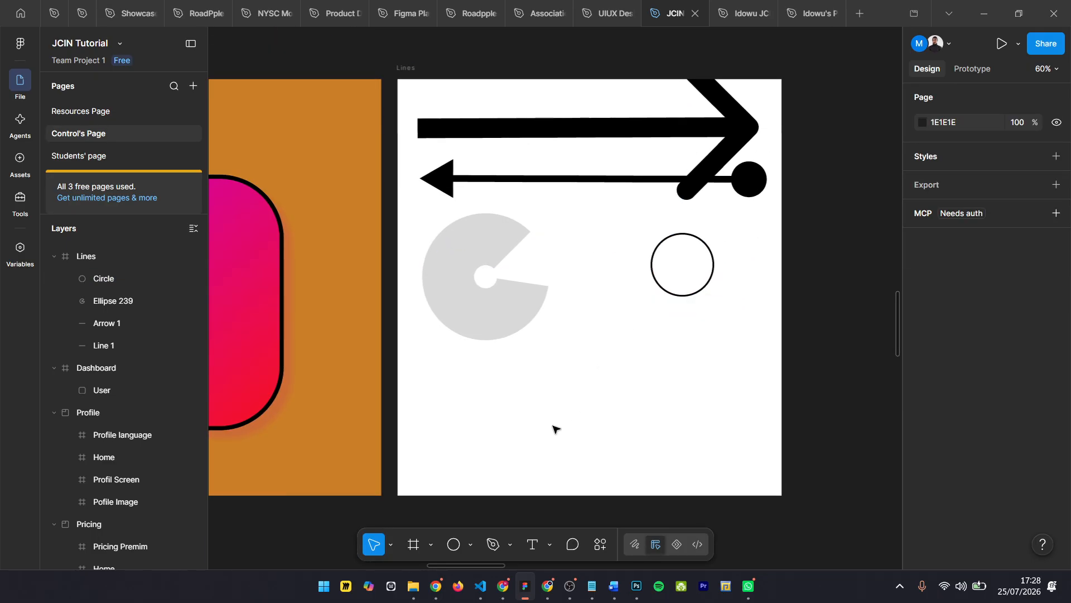
Draw a nearly vertical line about 167 long just to the right of the circle and set its stroke weight to 4
click(471, 545)
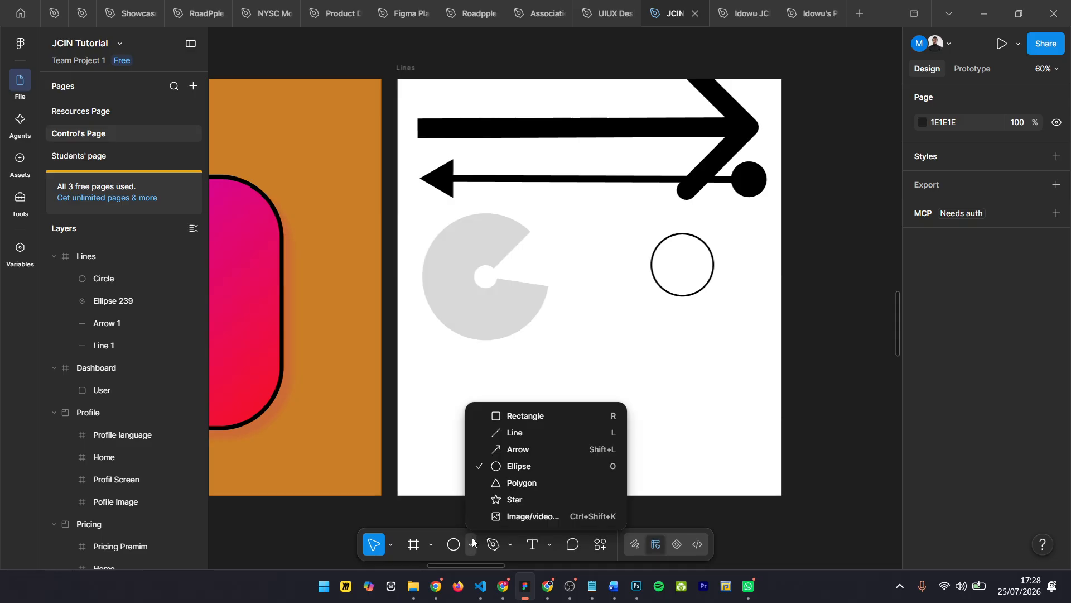
click(511, 433)
drag(718, 248, 718, 341)
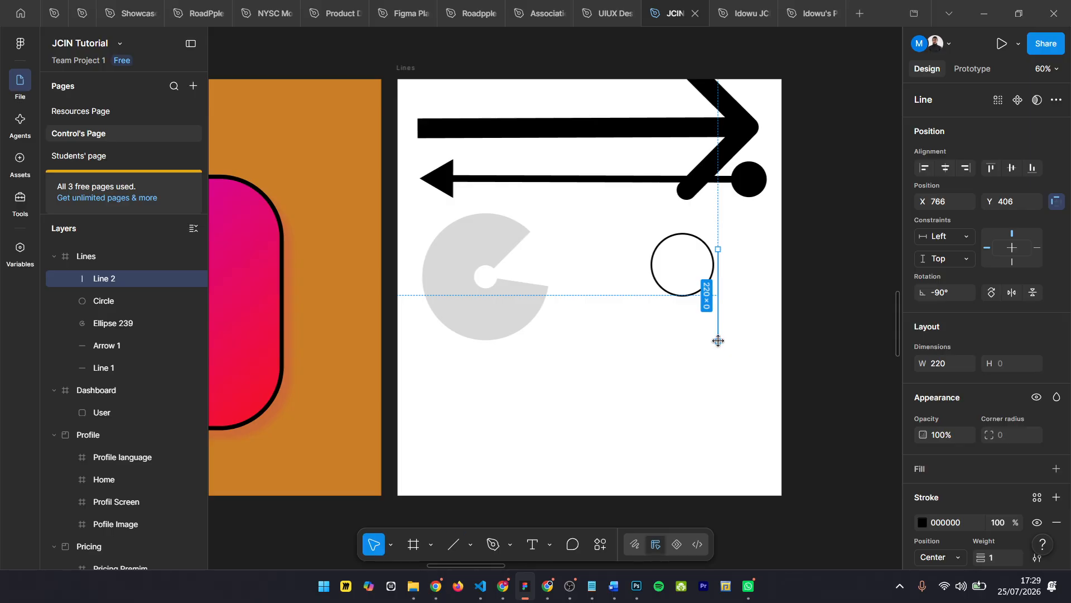
scroll(735, 299, up, 8)
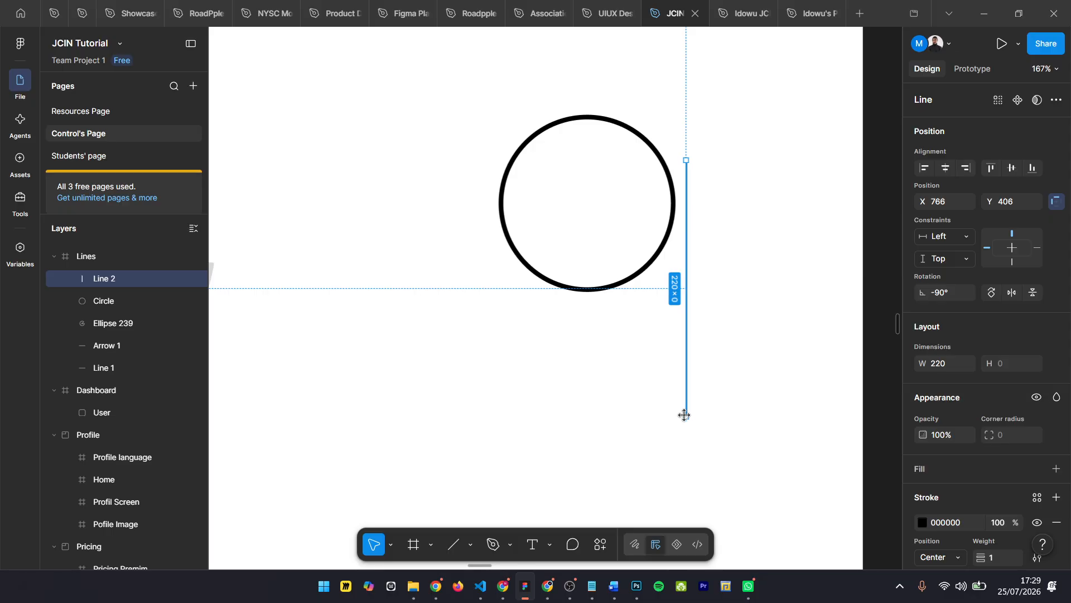
drag(684, 415, 683, 353)
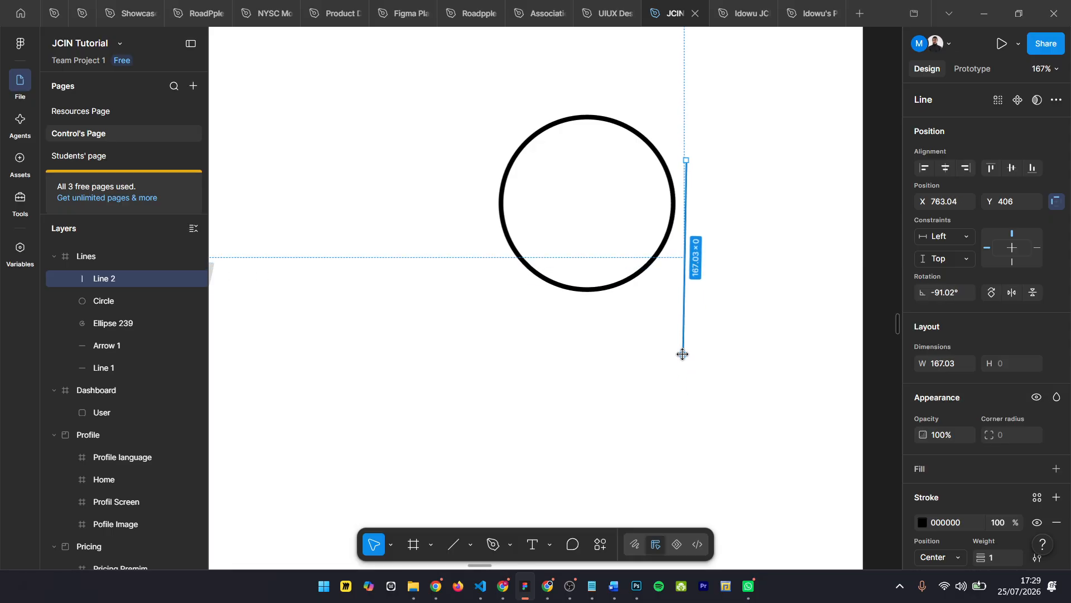
scroll(982, 335, down, 3)
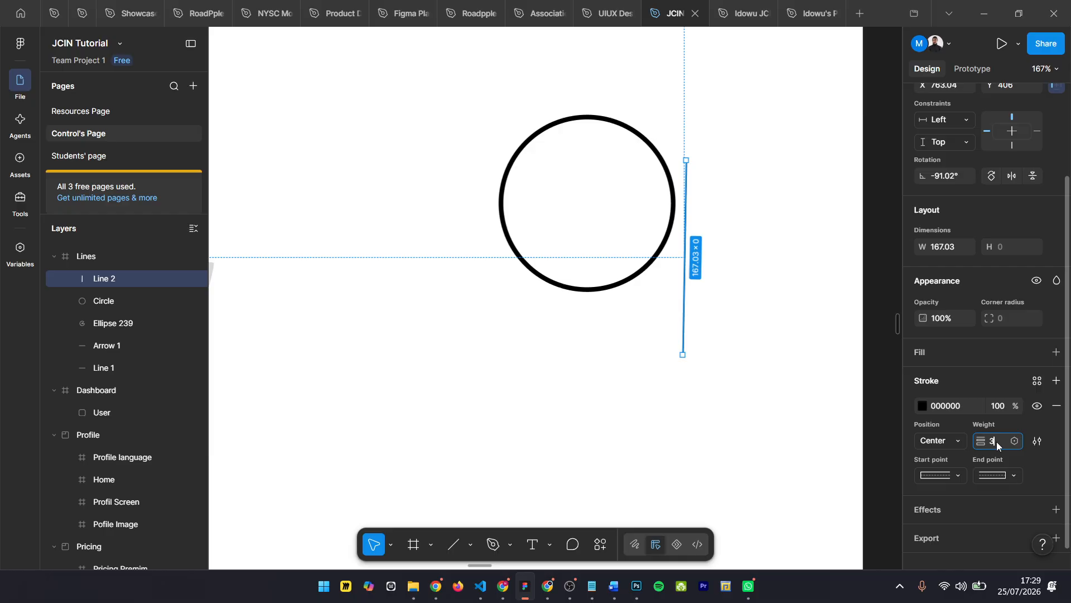
key(Return)
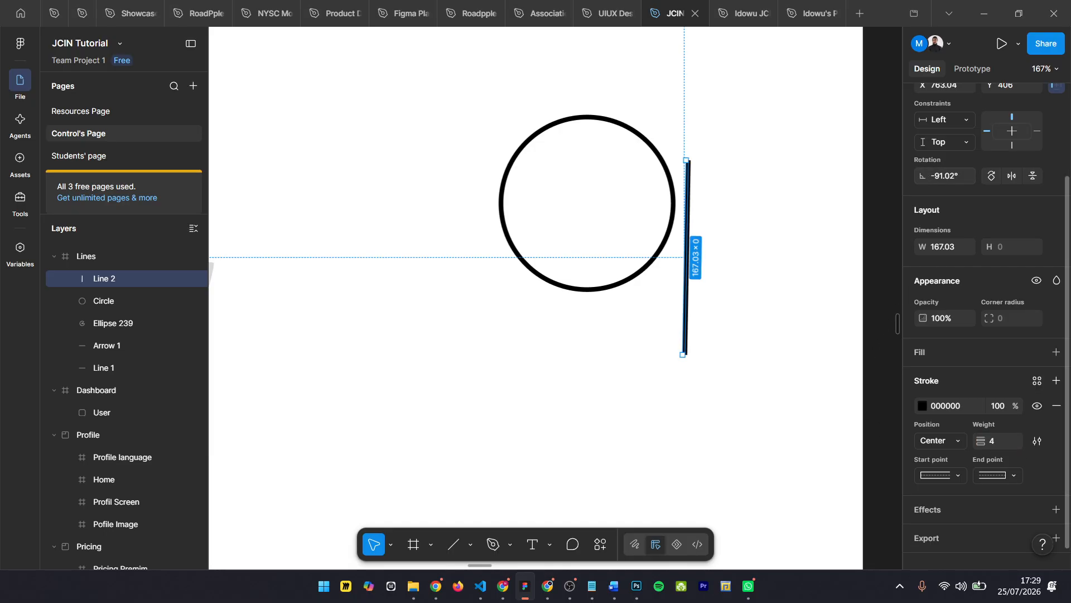
Rotate the line to about -39° and shorten it to about 99 so it starts at the circle's lower-right edge like a magnifier handle
drag(922, 176, 830, 201)
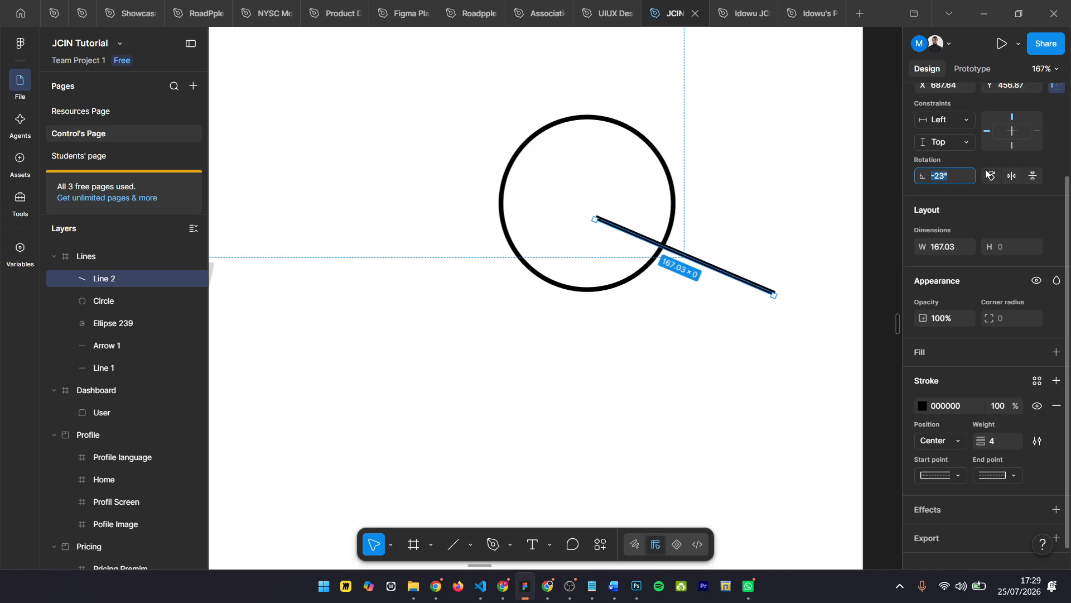
click(774, 292)
drag(774, 293, 744, 338)
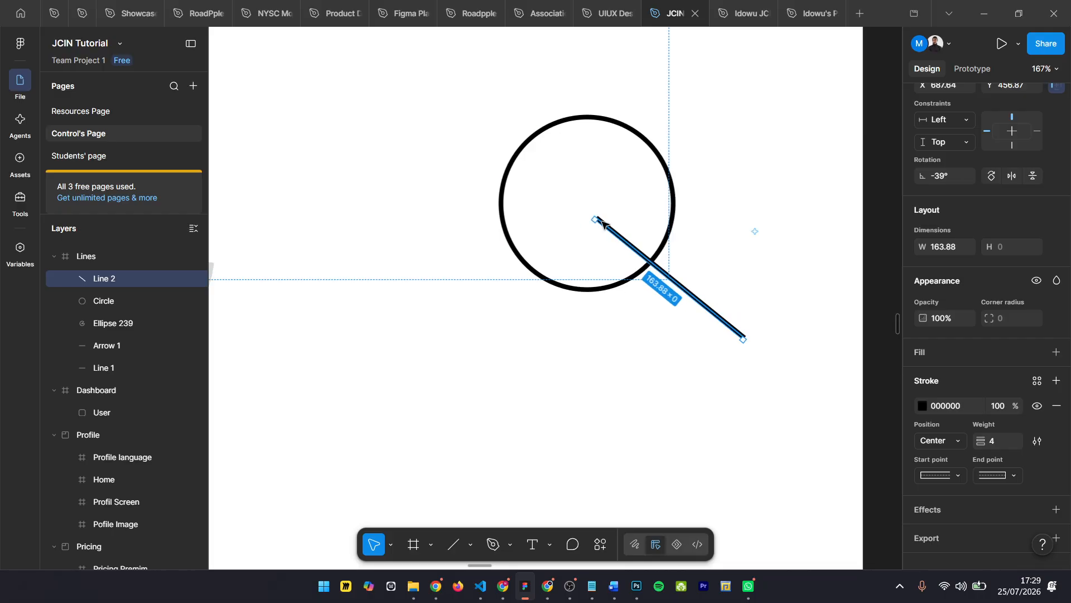
drag(596, 220, 656, 263)
click(691, 277)
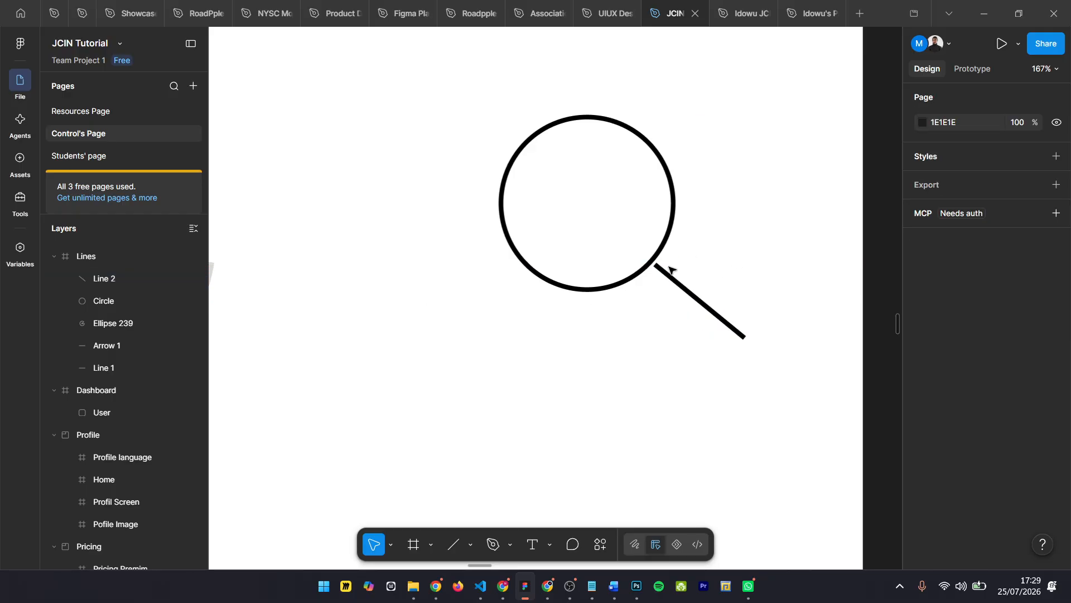
scroll(673, 273, up, 5)
drag(674, 273, 663, 275)
click(733, 262)
scroll(732, 263, down, 10)
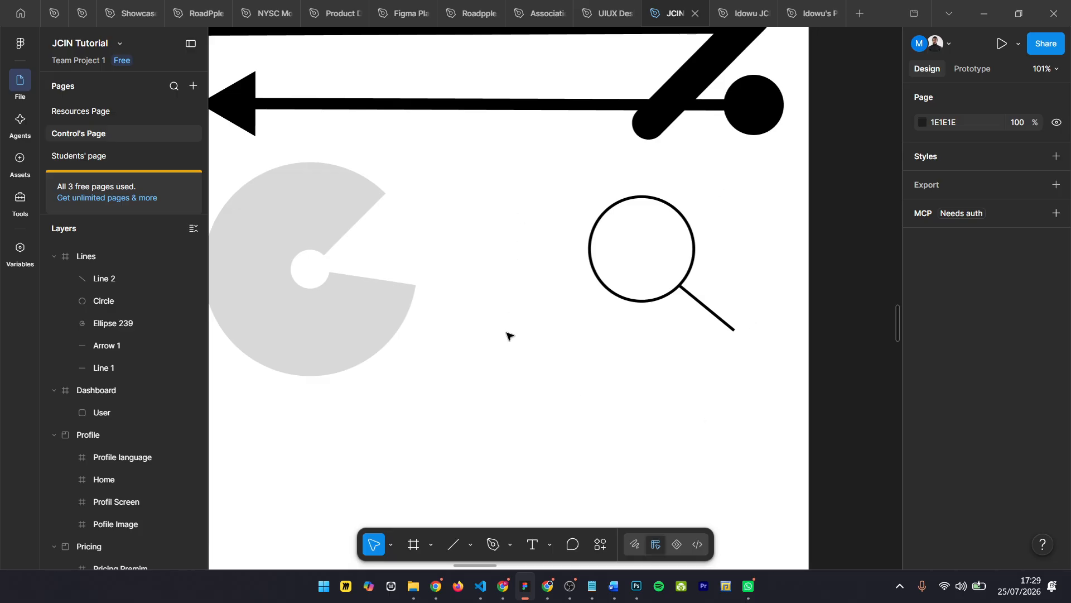
Rename the layer of the slanted line attached to the circle as handle
click(607, 211)
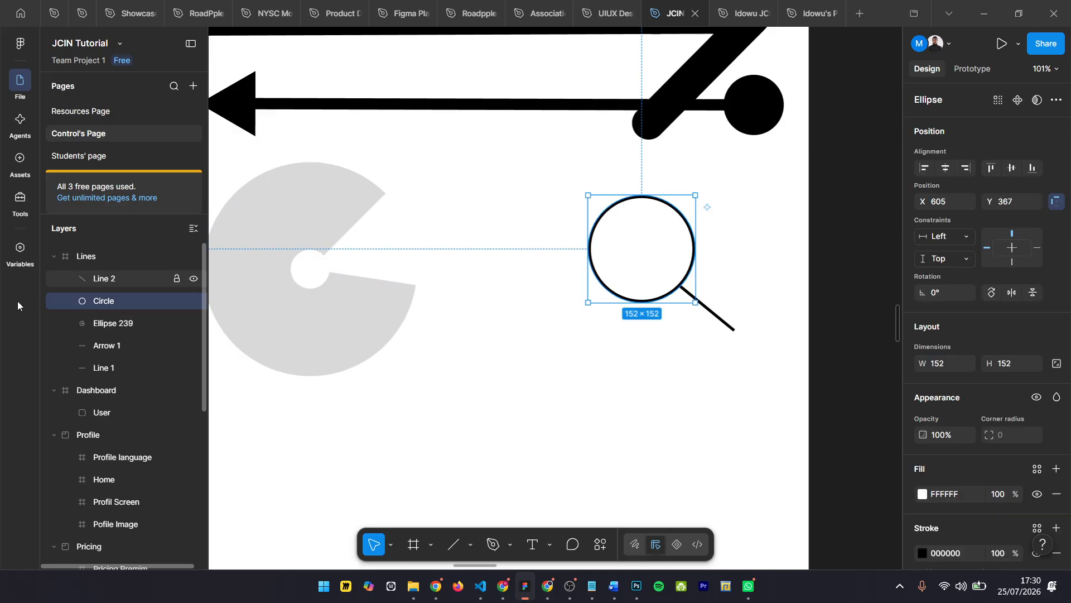
double_click(106, 278)
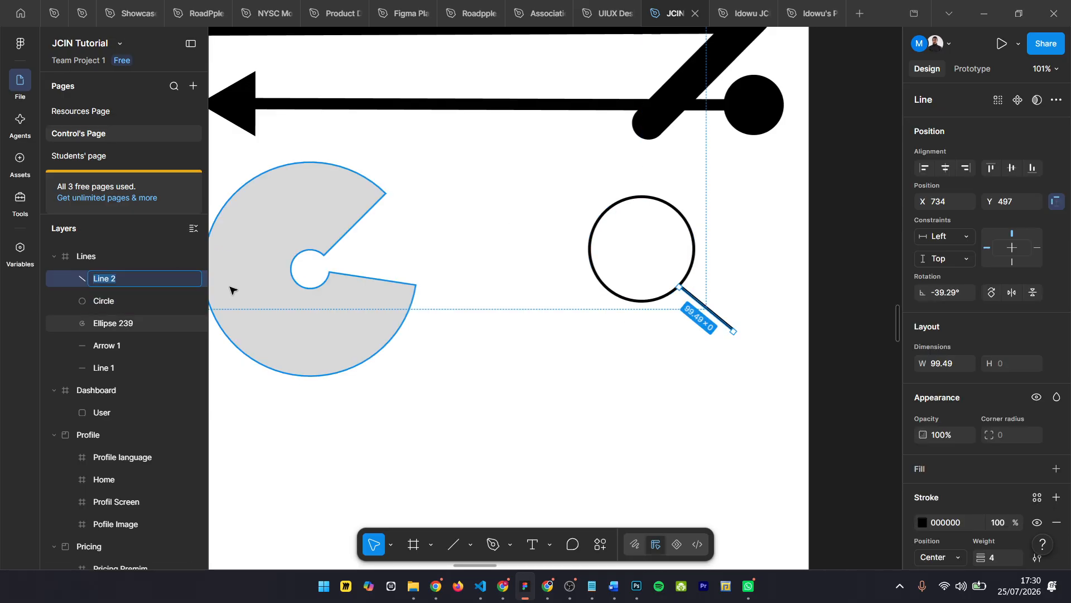
text(handle)
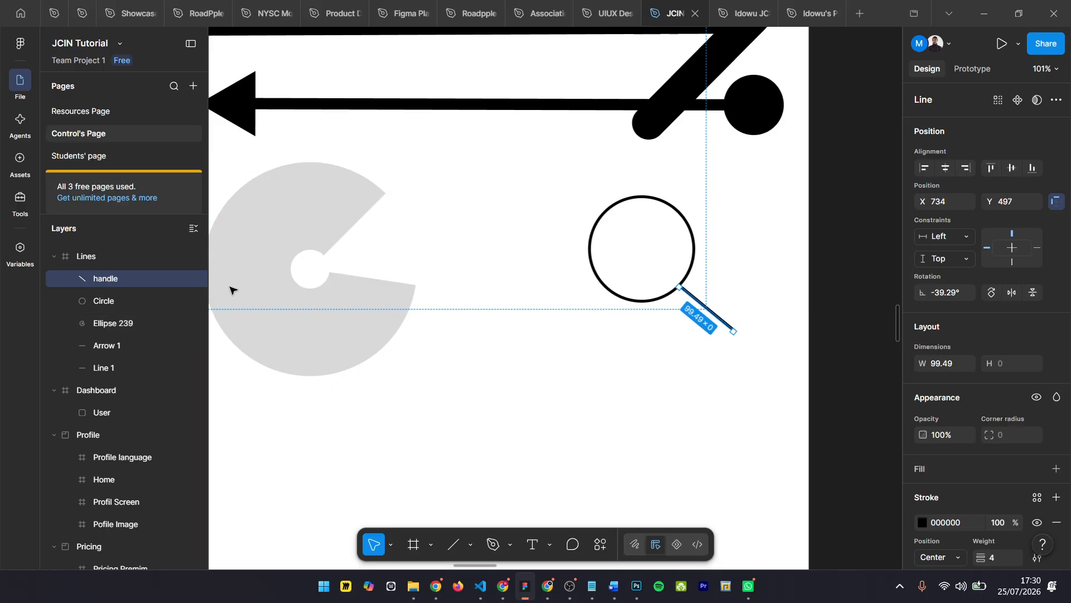
key(Return)
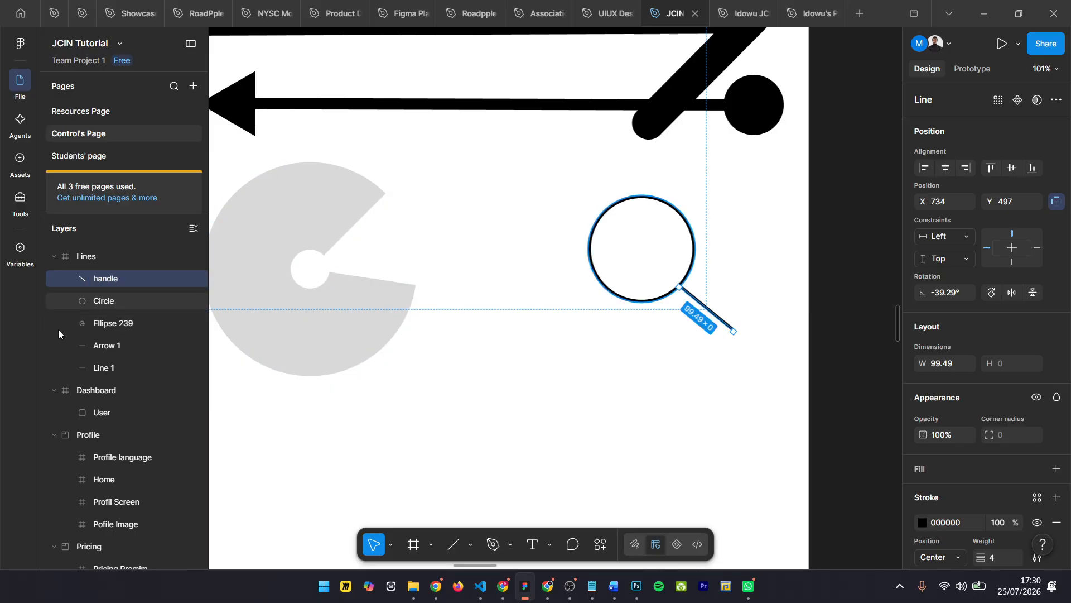
Wrap the handle and Circle layers together in a frame and name the frame Search icon
shift+click(106, 301)
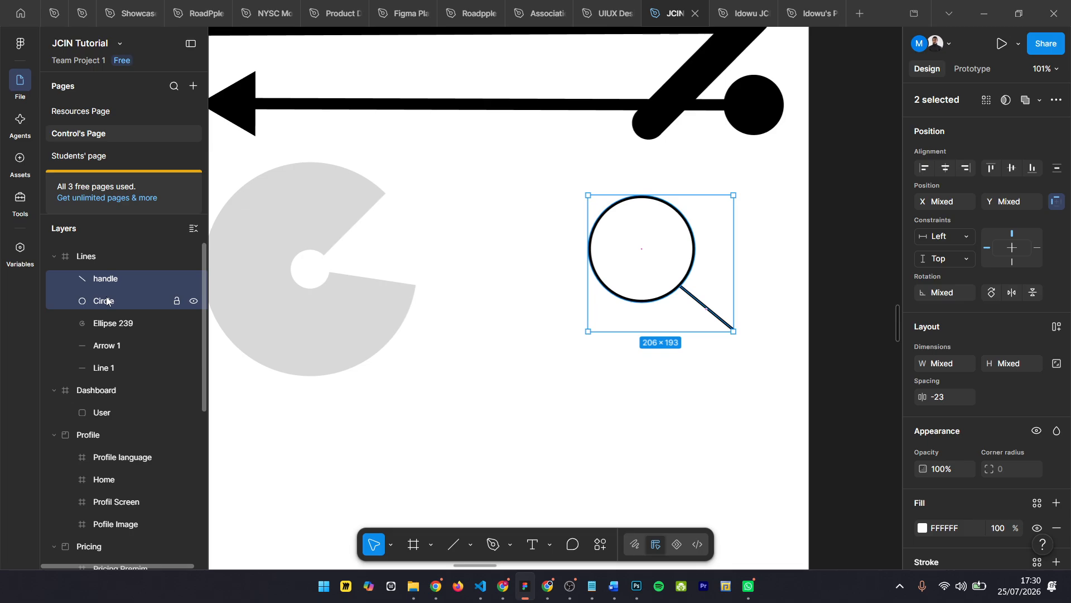
right_click(116, 277)
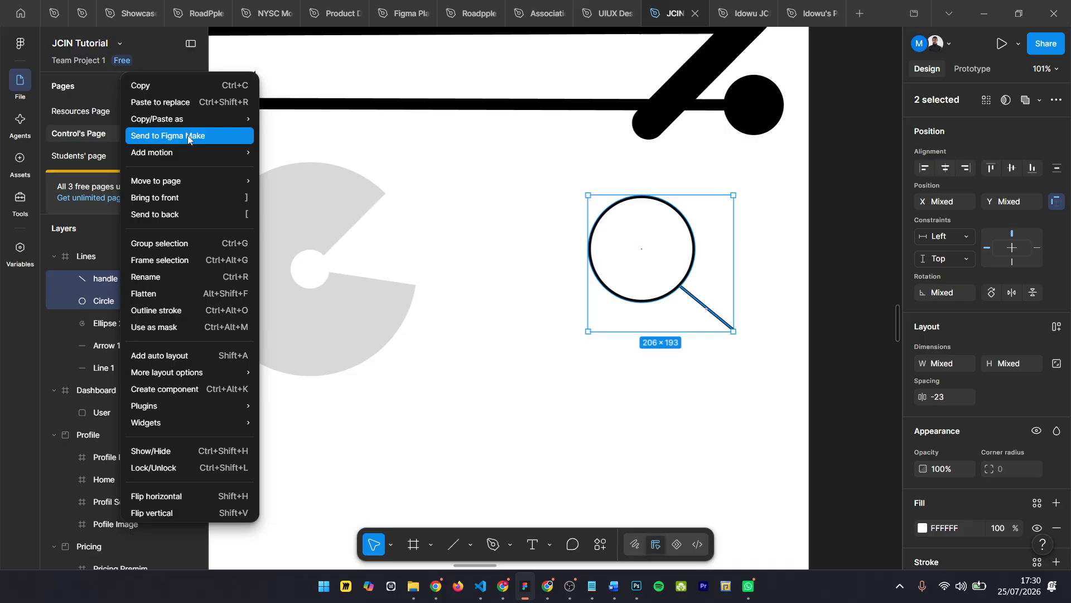
mouse_move(209, 145)
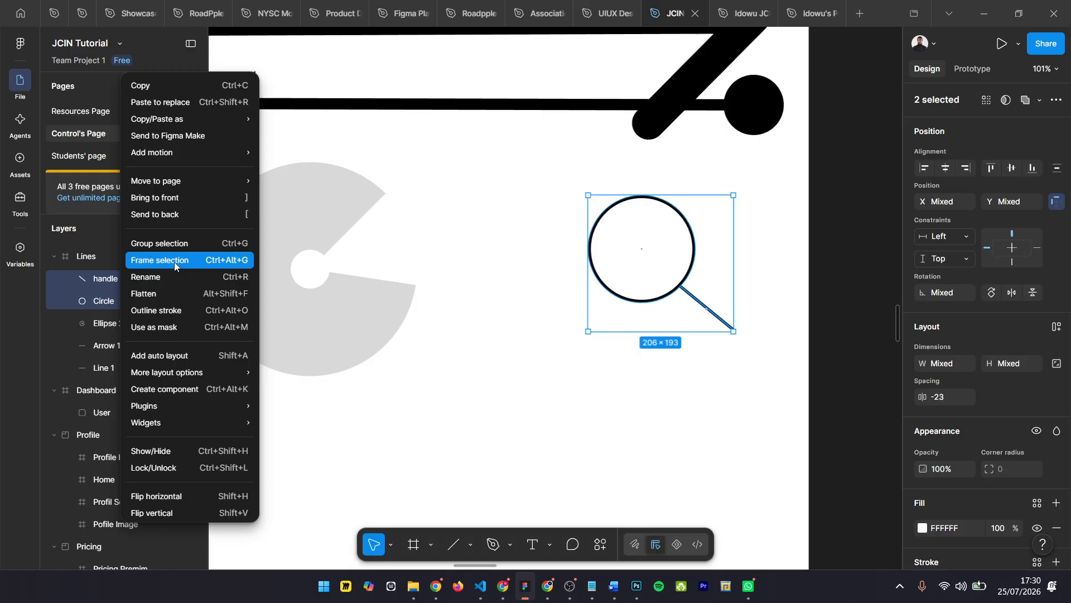
click(174, 262)
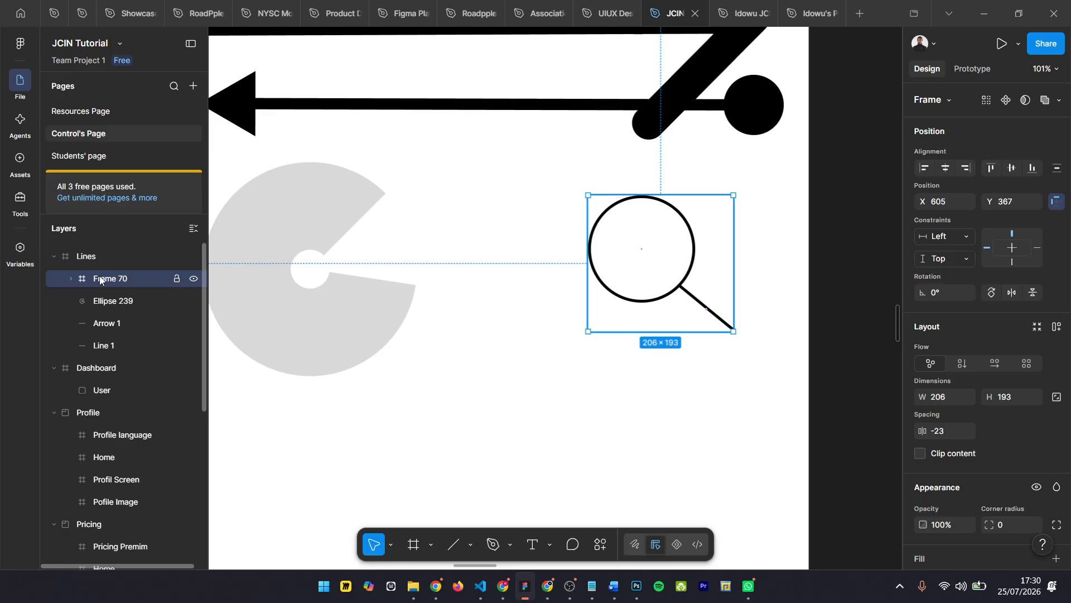
key(ctrl+r)
text(Search icon)
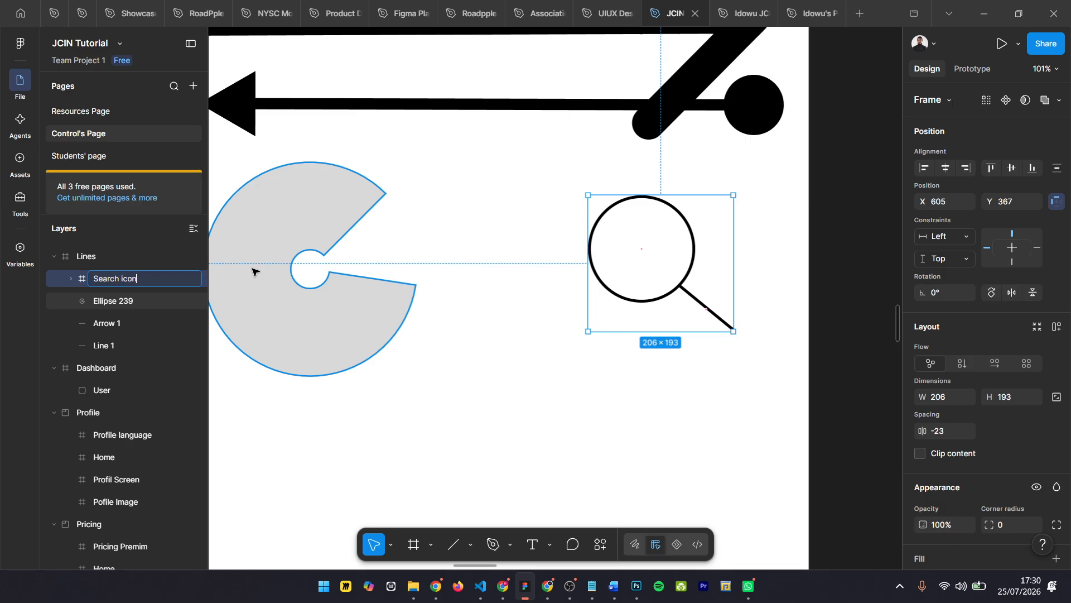
key(Return)
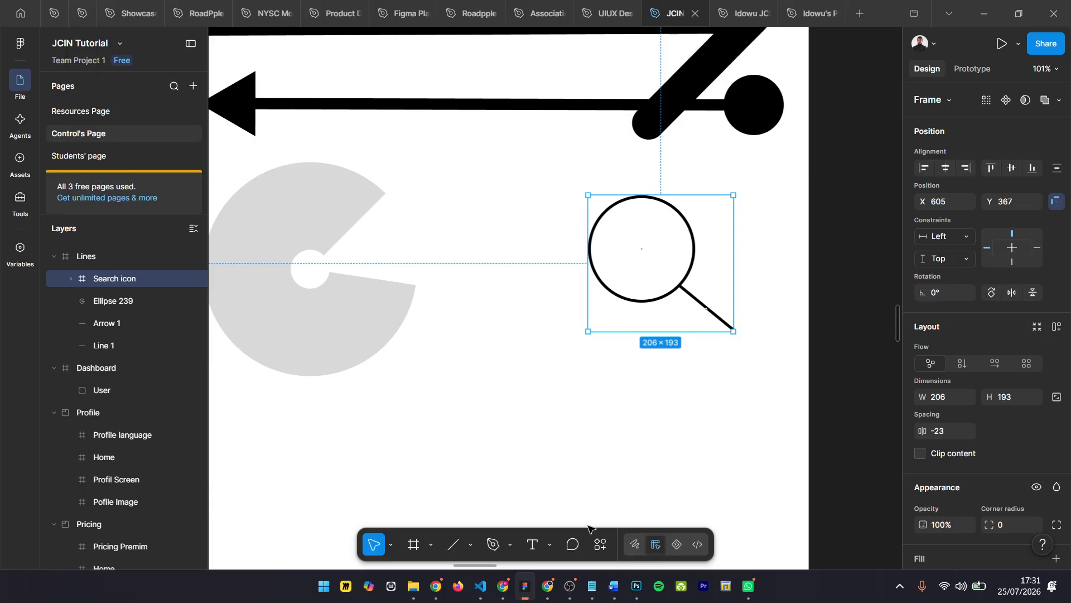
Run the Iconify plugin, search it for "search" icons and compare the results with the drawn search icon
click(600, 545)
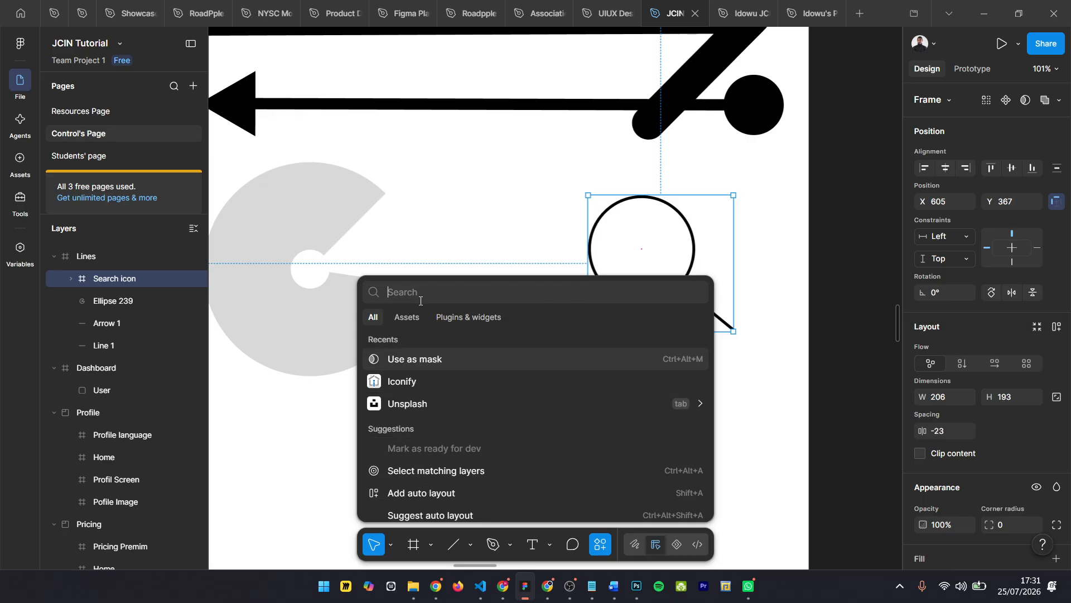
text(iconify)
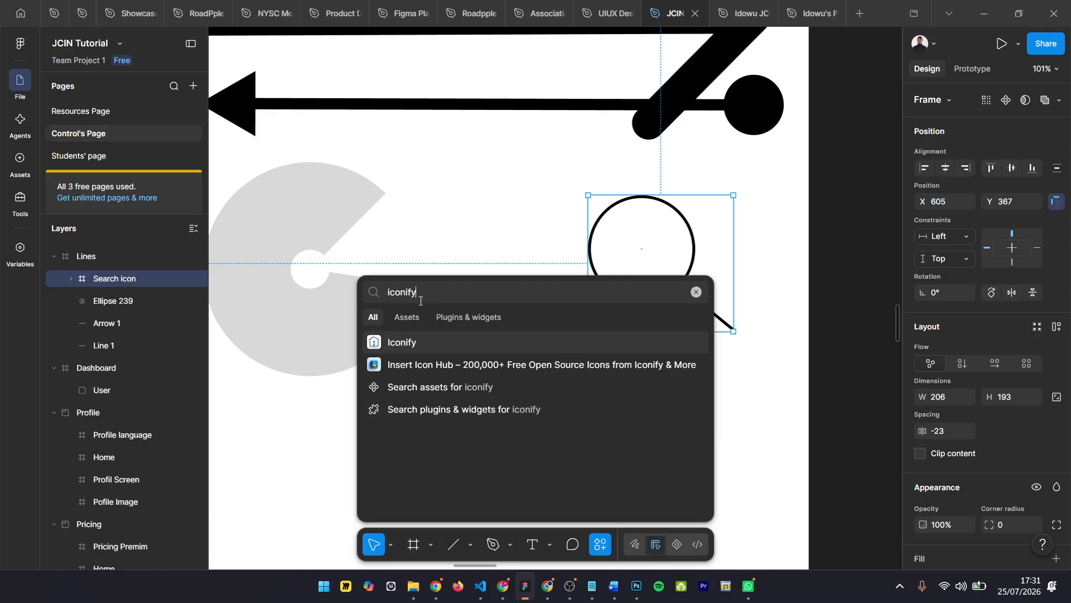
click(419, 345)
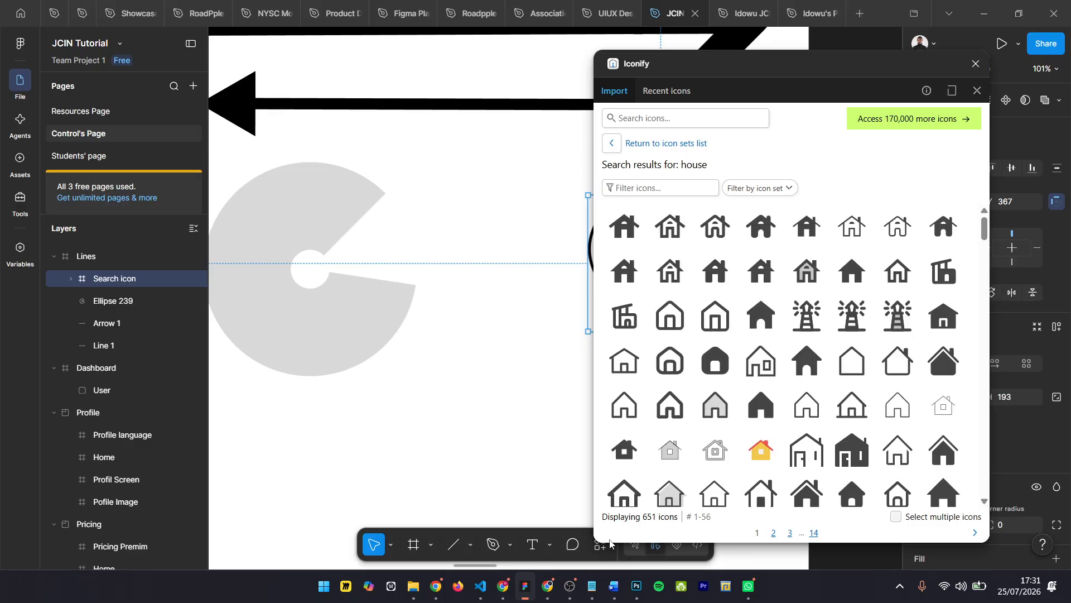
click(640, 115)
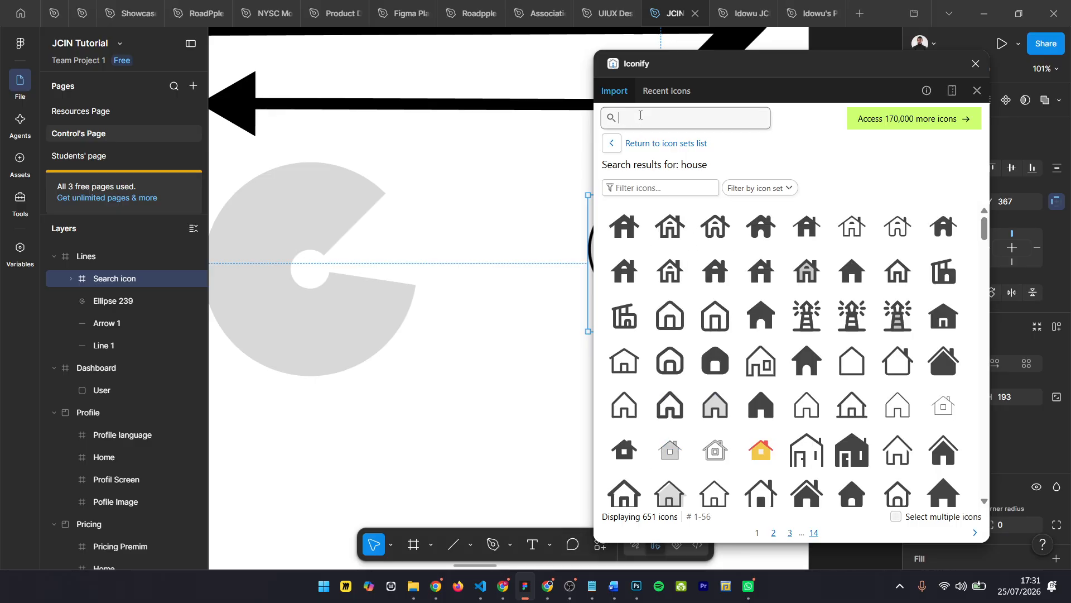
text(search)
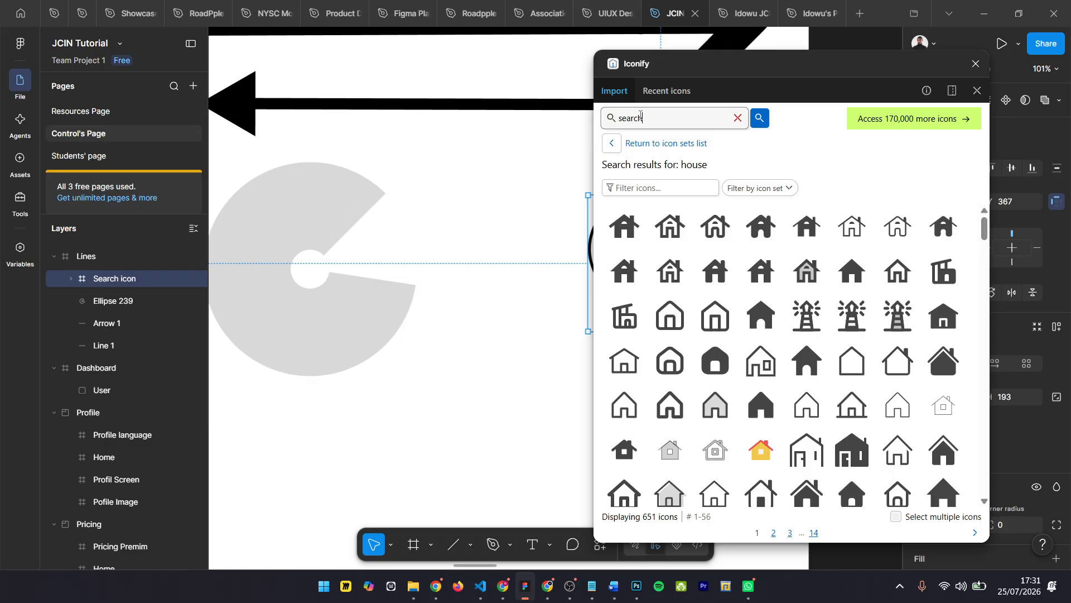
key(Return)
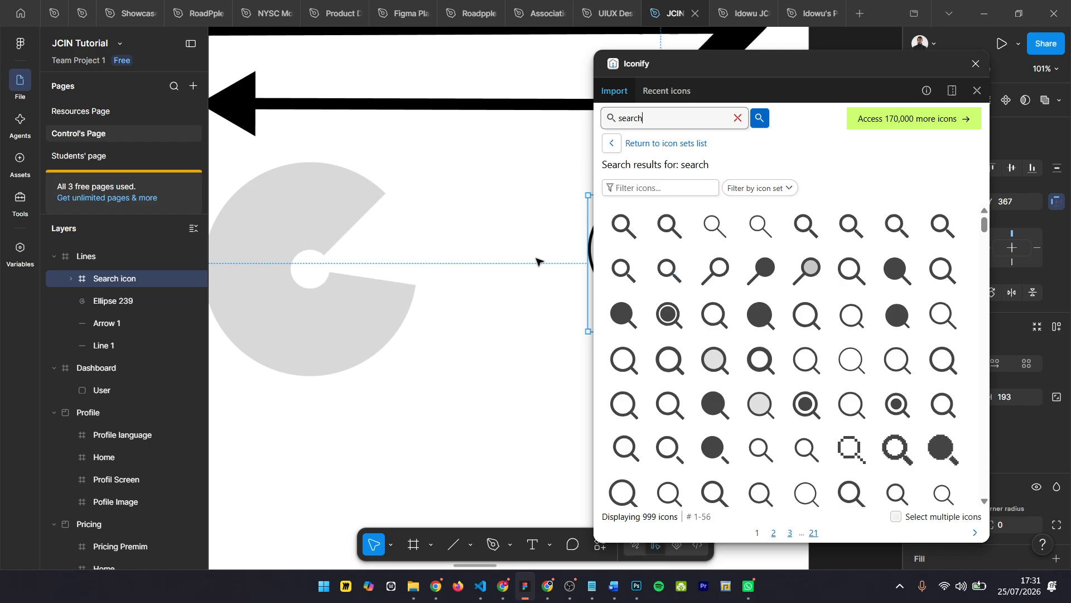
scroll(536, 262, right, 10)
scroll(316, 408, left, 1)
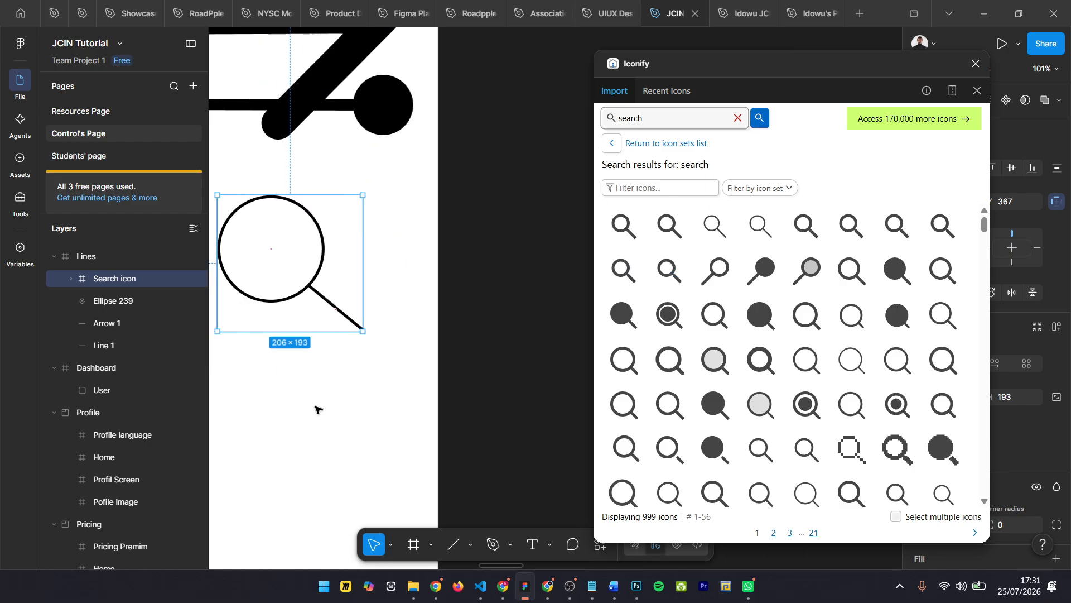
scroll(321, 416, left, 1)
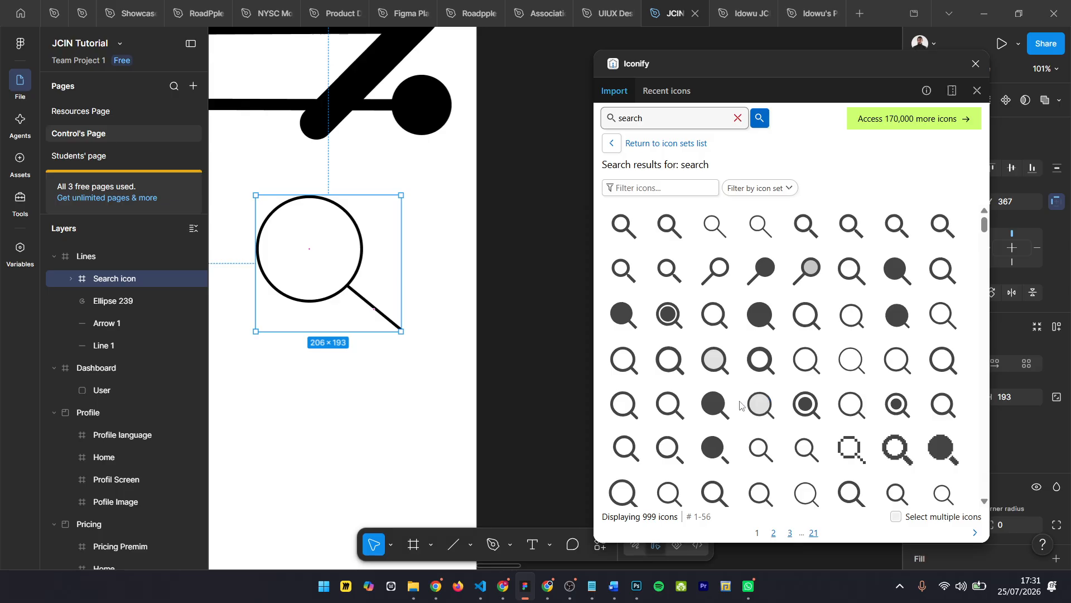
scroll(424, 301, down, 1)
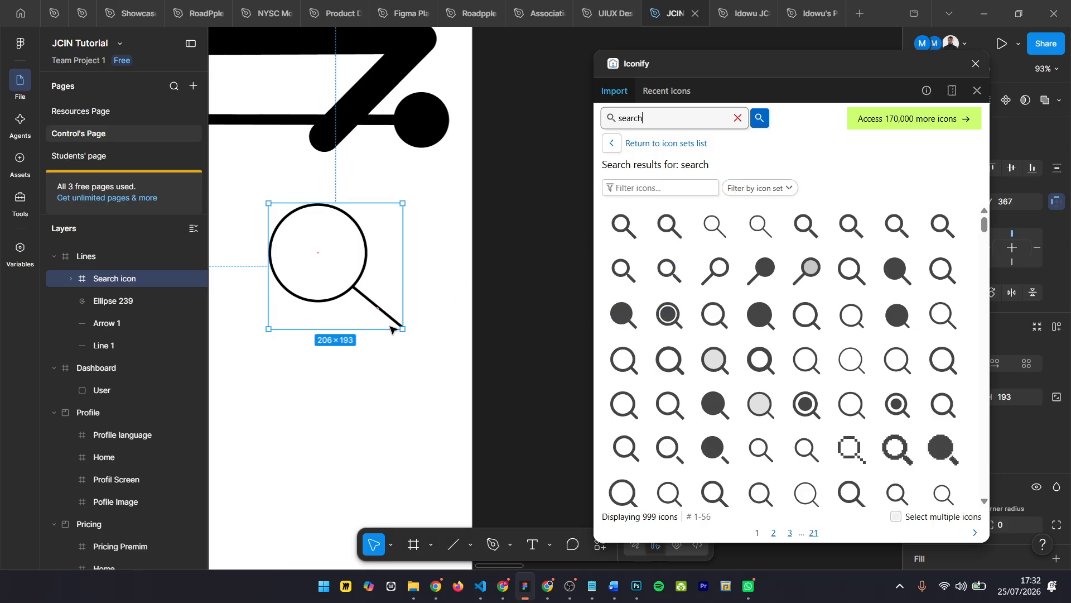
Import a rounded search icon from Iconify beneath the drawn search icon, close the plugin, and delete the imported icon
click(684, 227)
drag(684, 227, 301, 407)
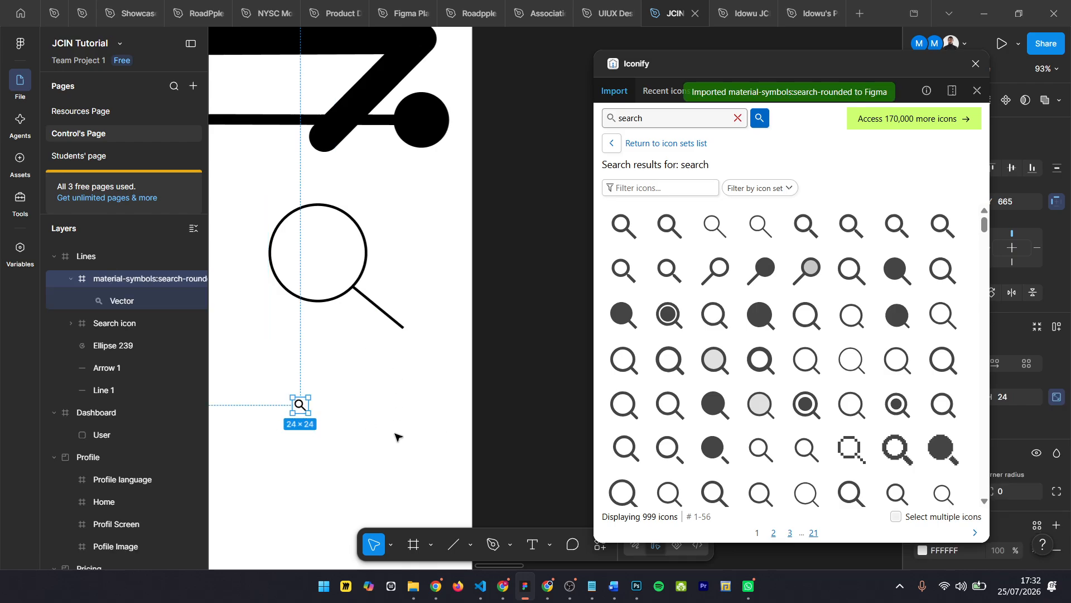
click(976, 63)
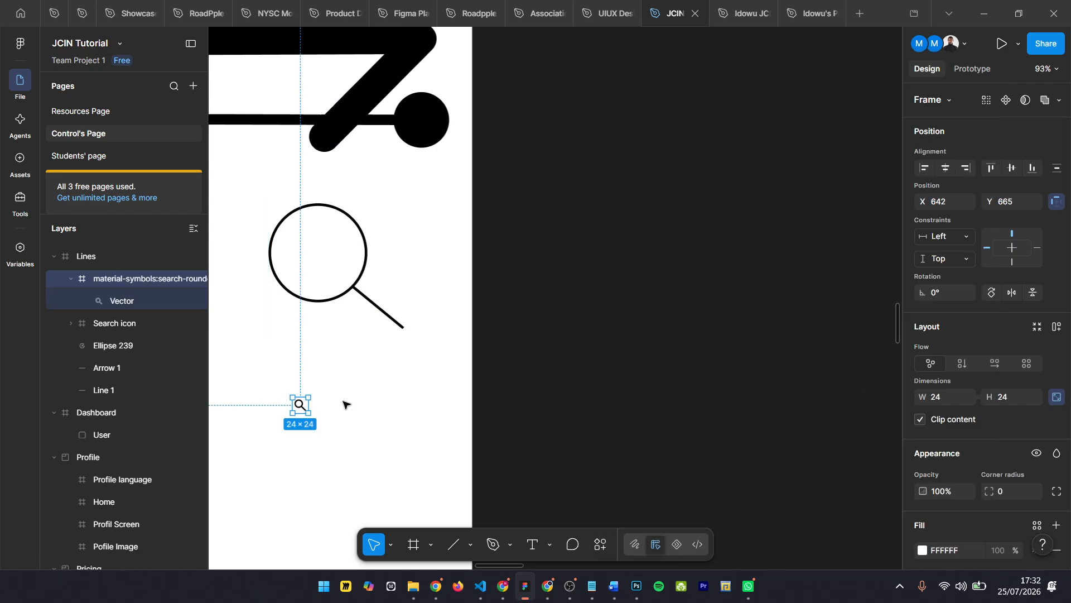
scroll(323, 411, left, 5)
scroll(552, 387, up, 2)
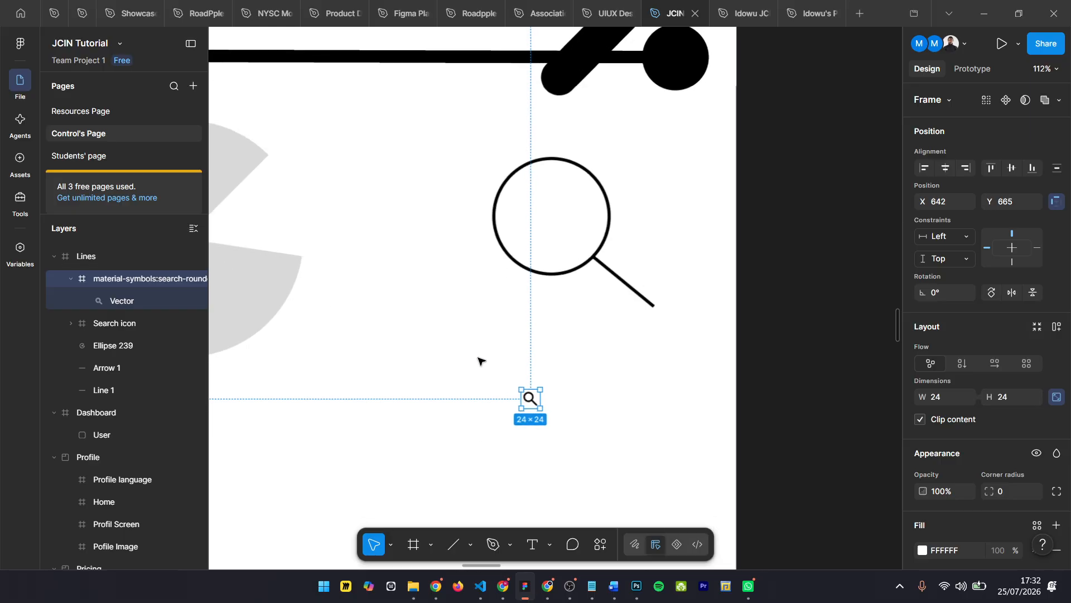
drag(481, 359, 593, 445)
key(Delete)
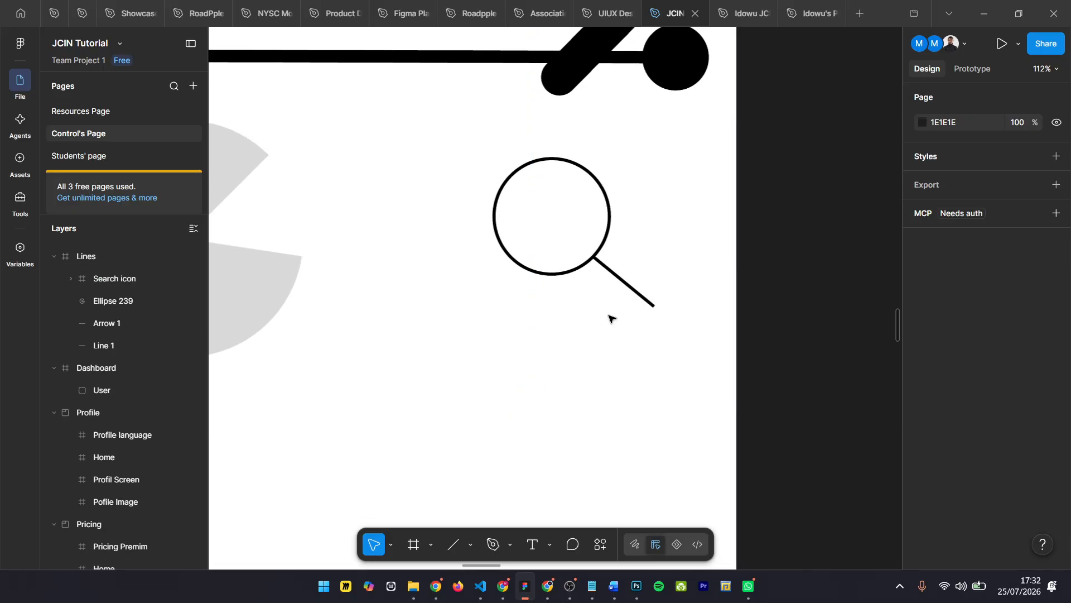
Move the Search icon frame beneath the grey partial ellipse to about X 61, Y 615, and stretch its height to about 199
scroll(614, 215, down, 2)
click(580, 219)
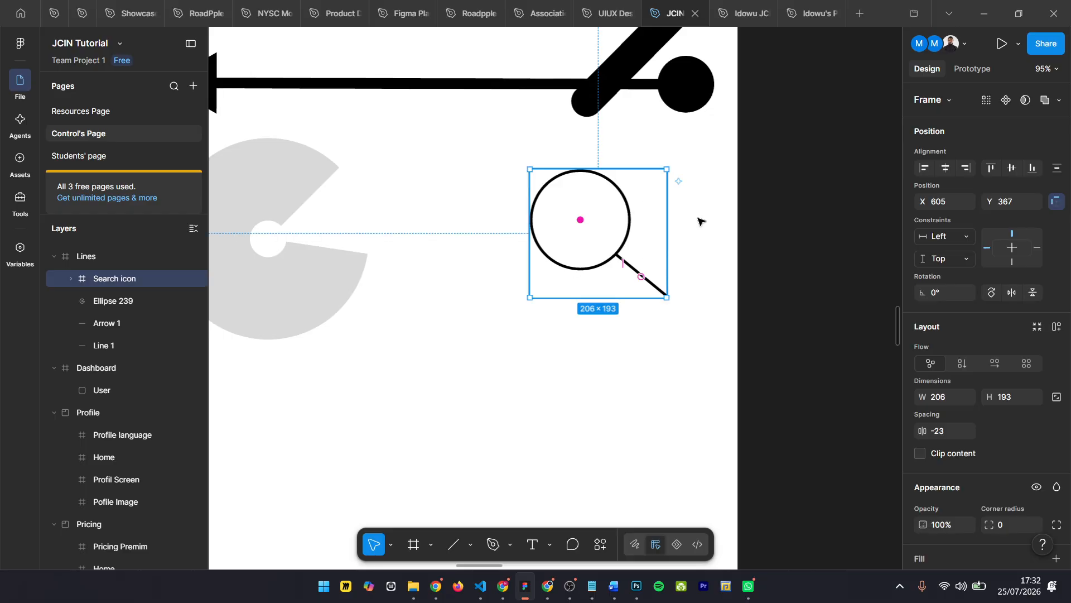
drag(572, 219, 316, 401)
drag(284, 399, 263, 378)
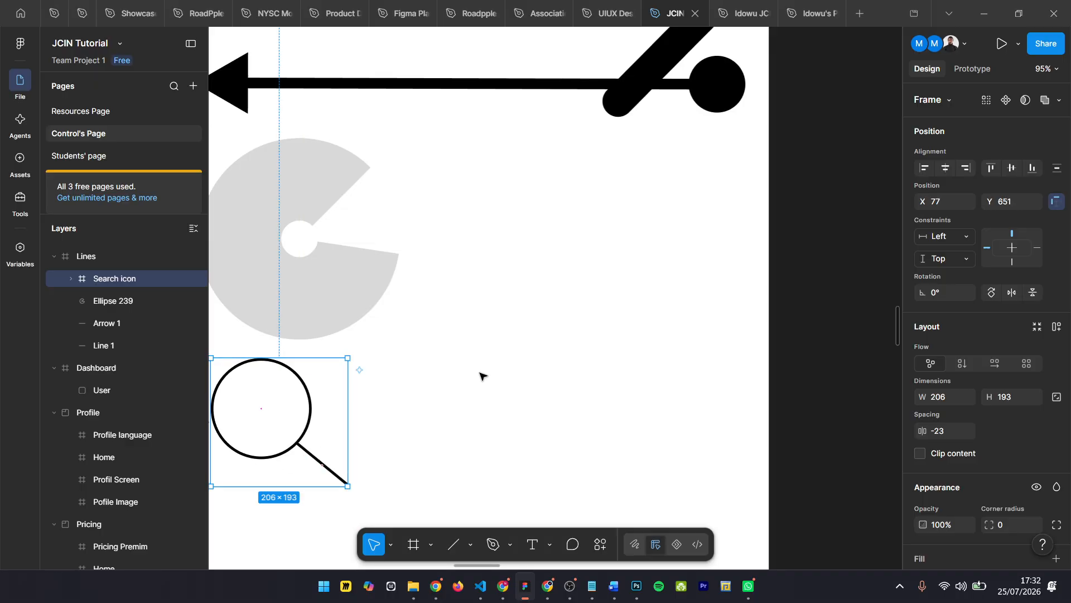
scroll(481, 374, left, 5)
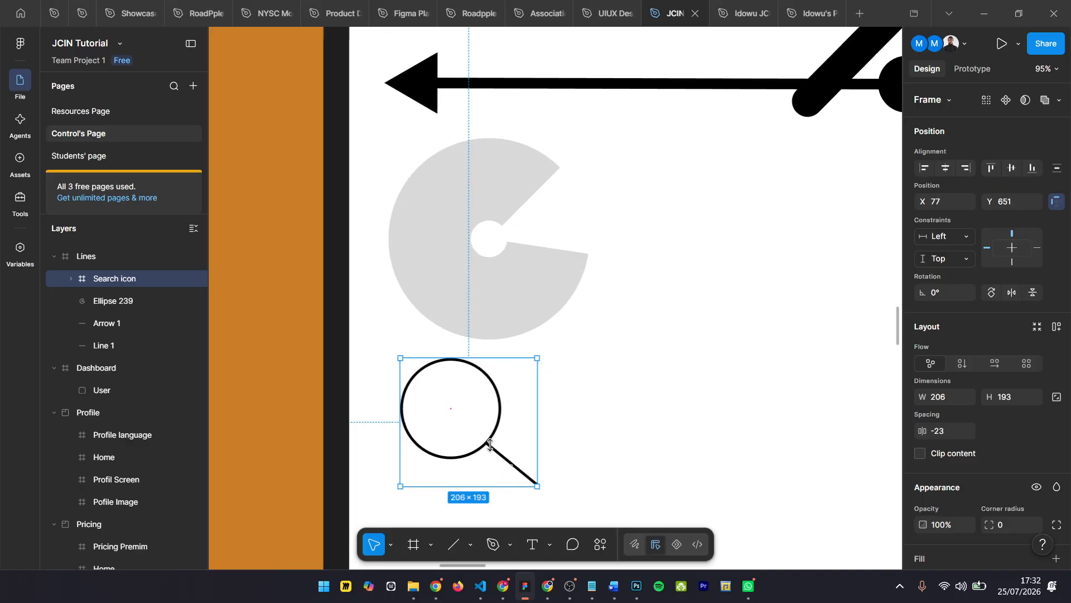
drag(506, 485, 484, 490)
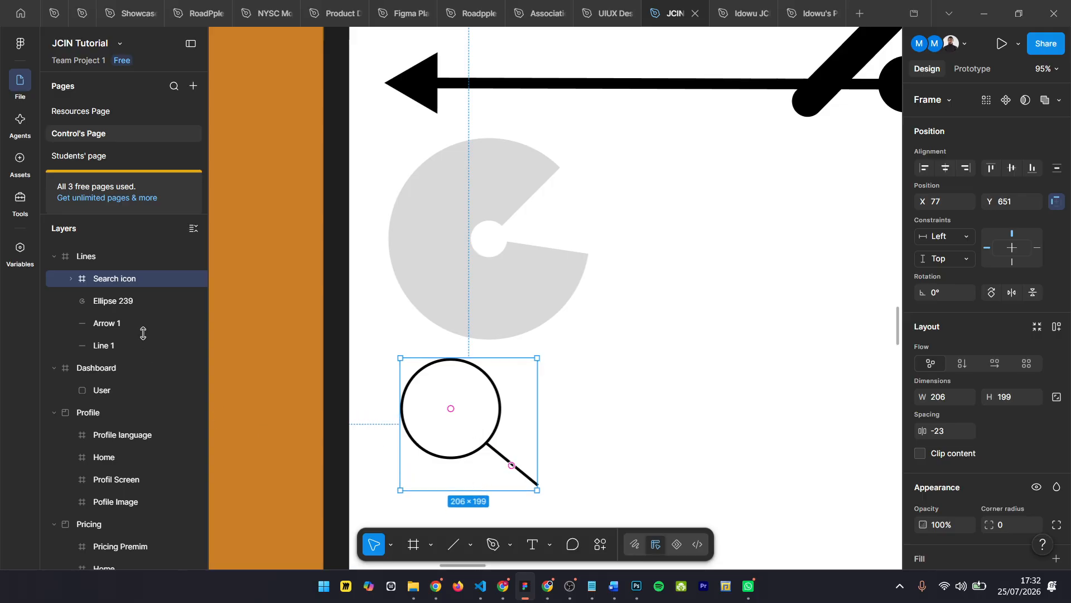
drag(424, 441, 414, 415)
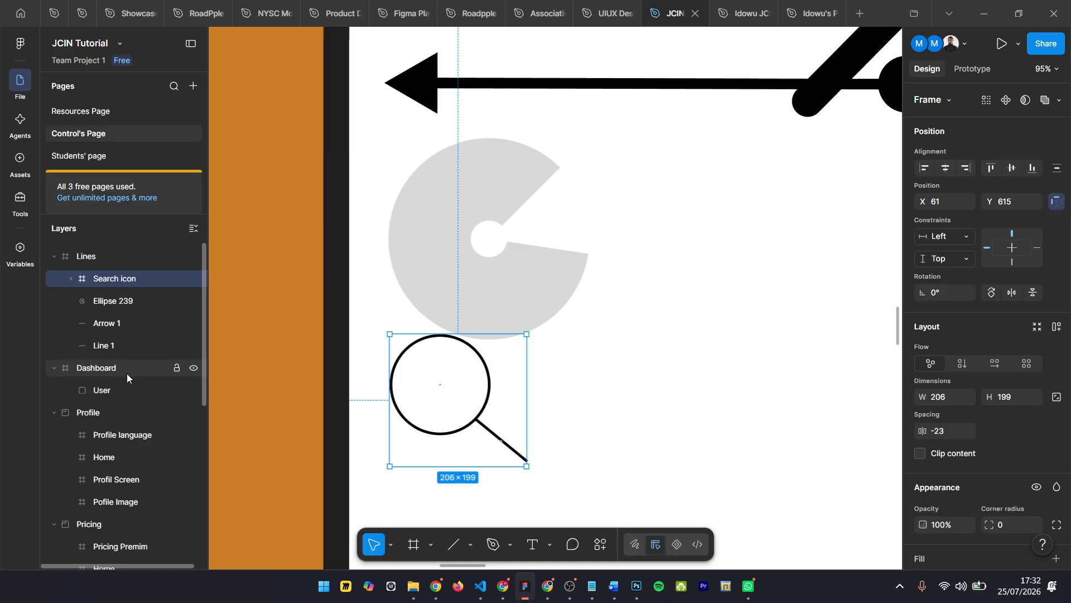
Draw a triangle of about 312 × 312 with the Polygon tool in the empty area beside the grey partial ellipse
scroll(579, 307, down, 3)
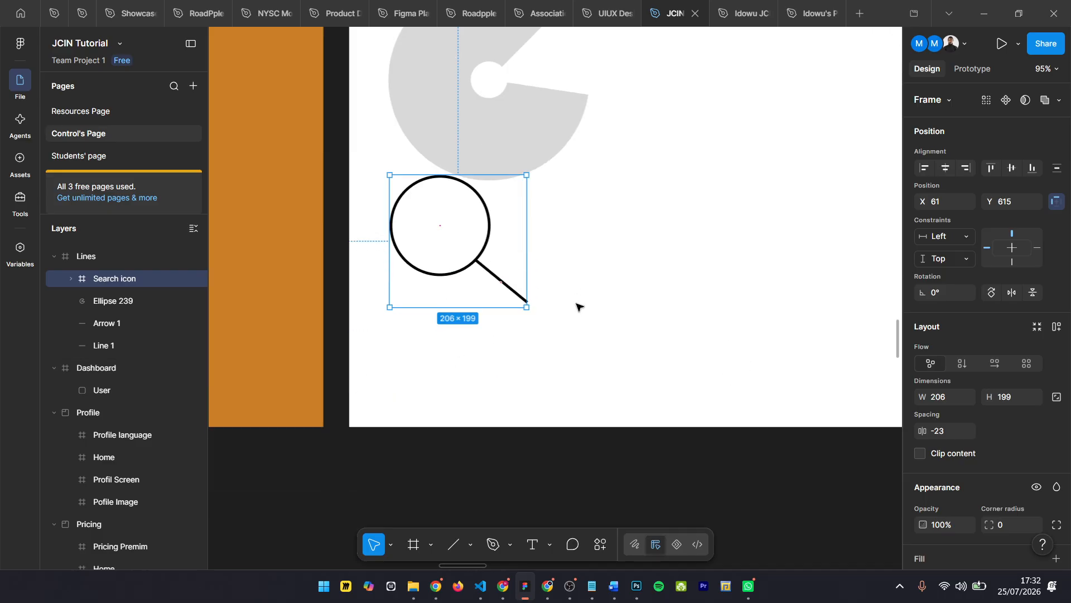
click(469, 547)
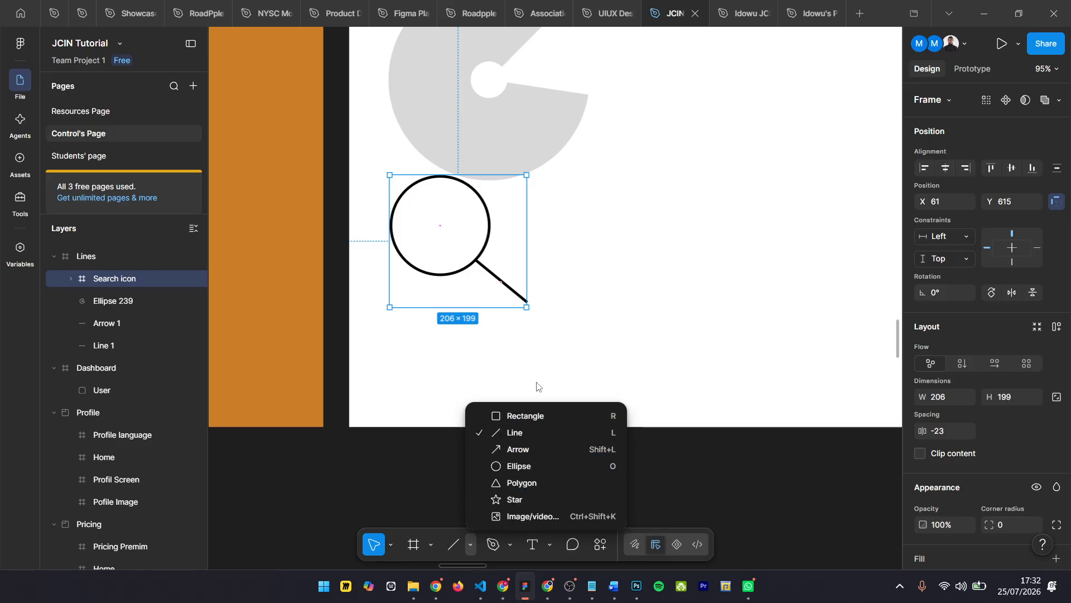
click(538, 482)
scroll(713, 213, up, 3)
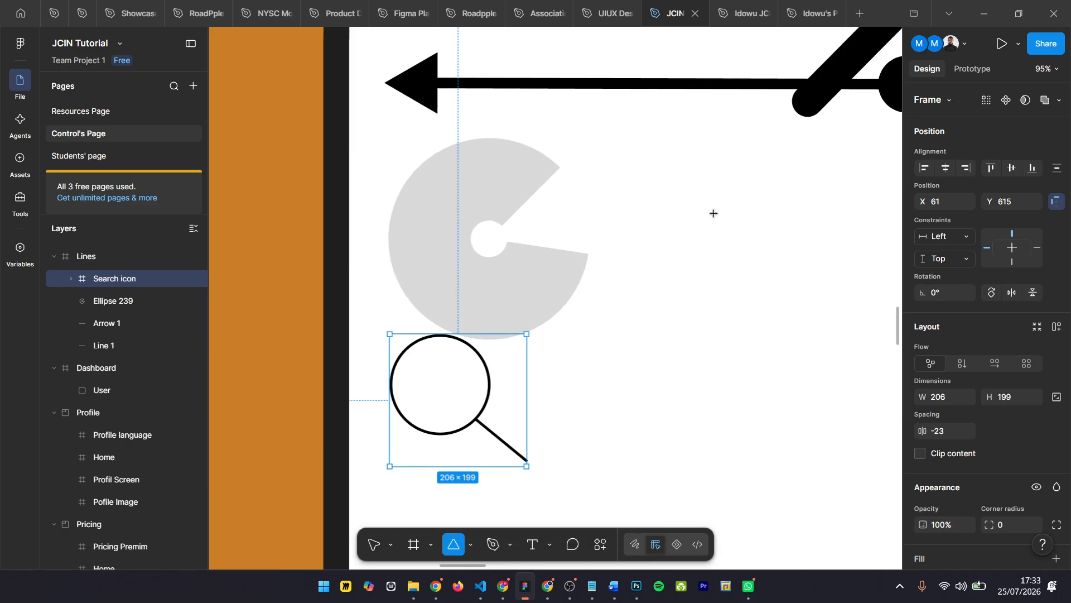
scroll(703, 243, up, 1)
scroll(697, 242, right, 3)
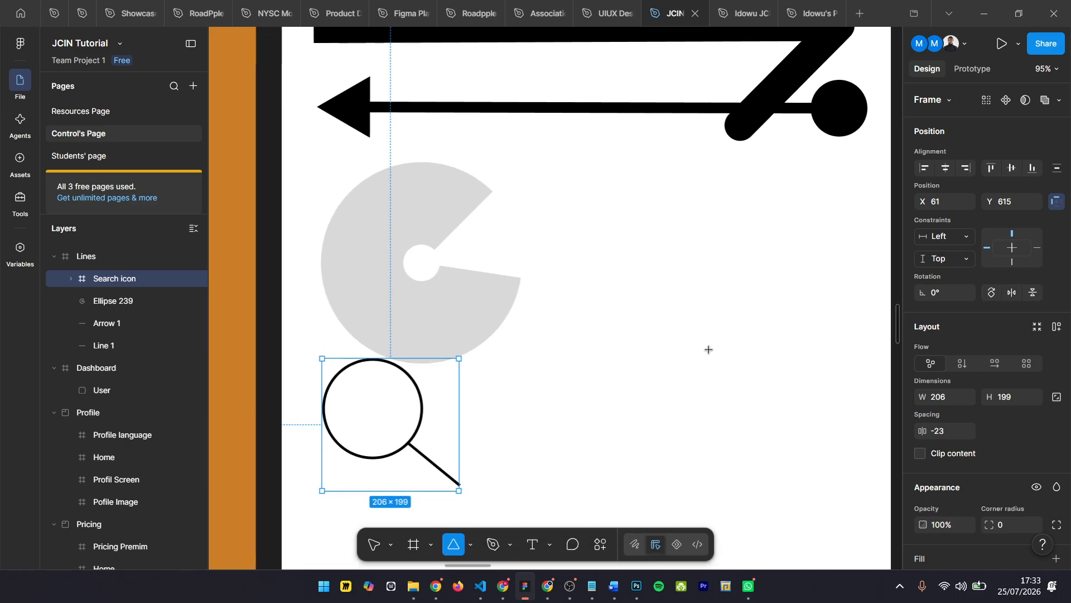
drag(637, 212, 830, 420)
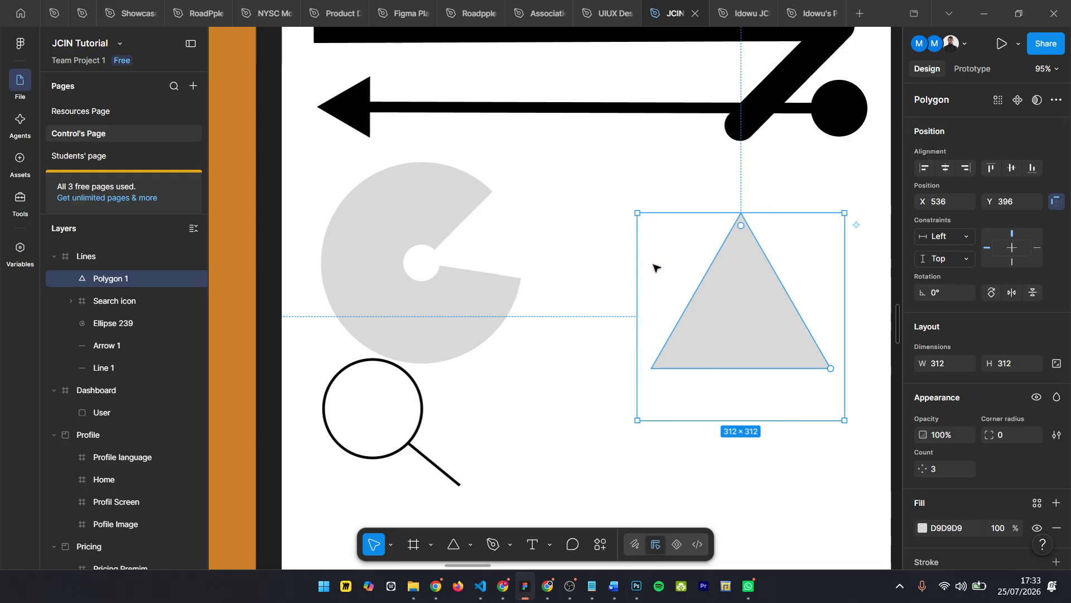
Inspect the corner-radius handle at the triangle's apex and delete the triangle
scroll(742, 305, up, 2)
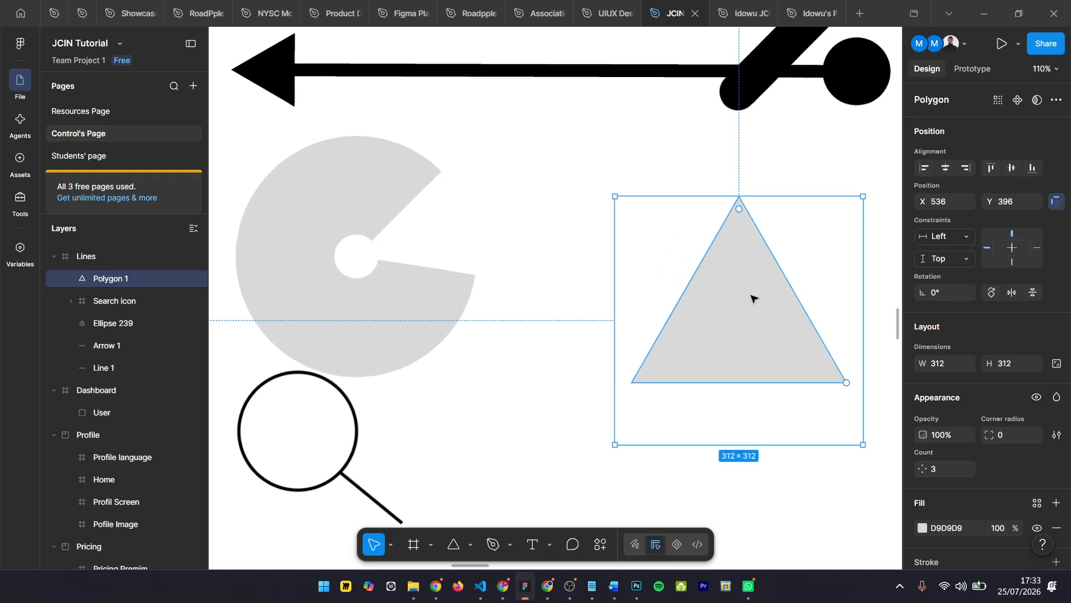
scroll(750, 298, right, 3)
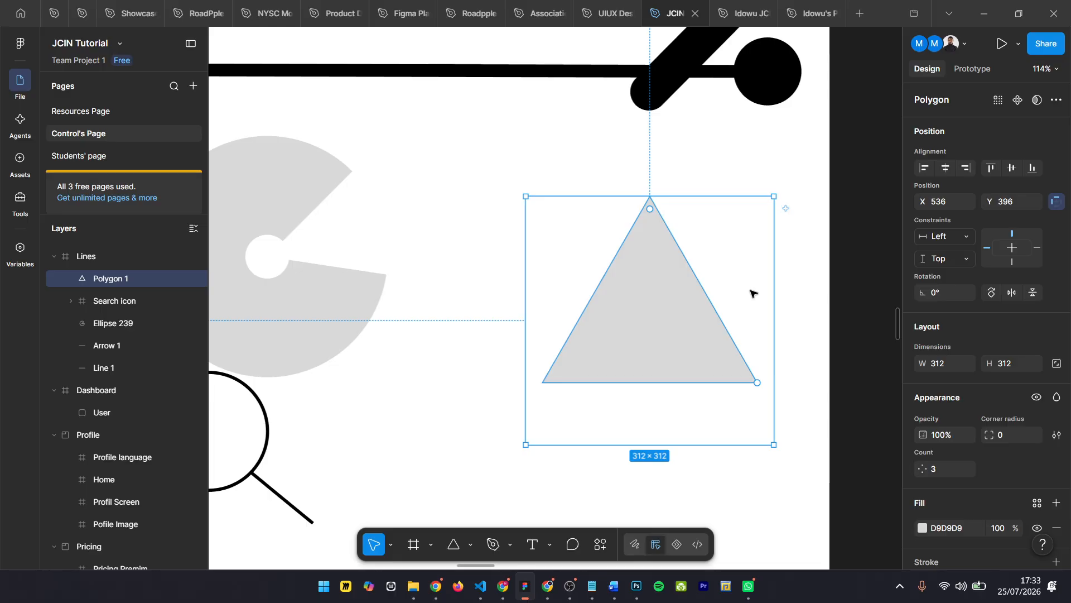
scroll(746, 281, up, 1)
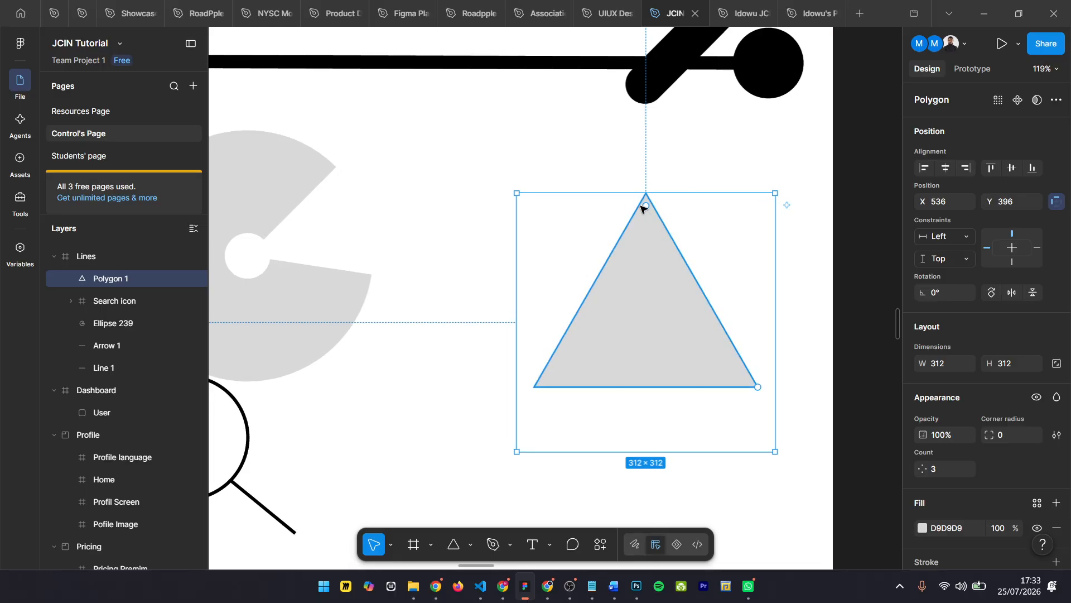
mouse_move(646, 207)
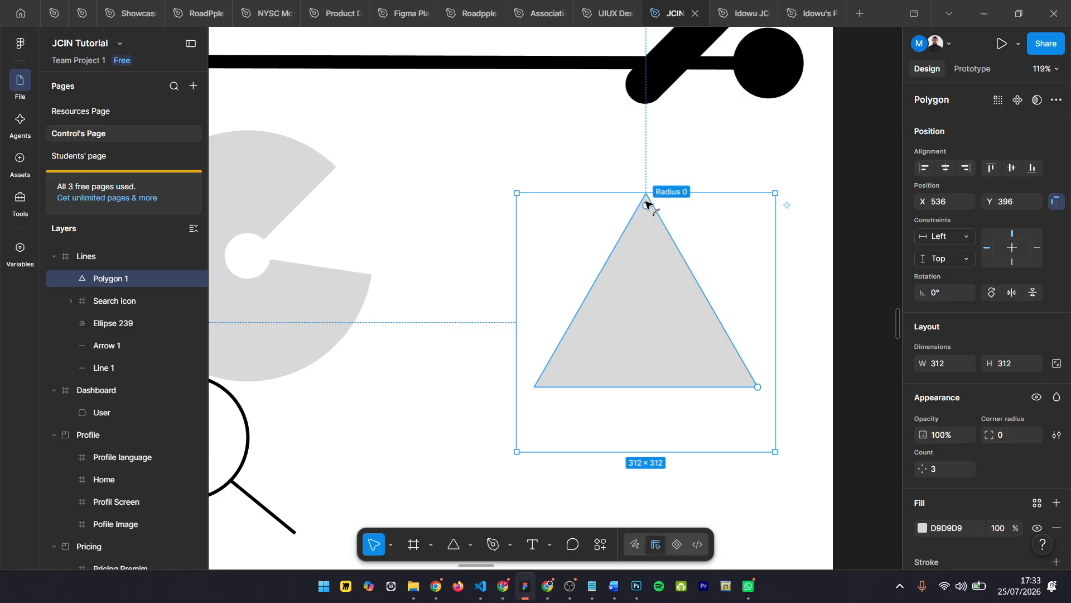
key(Delete)
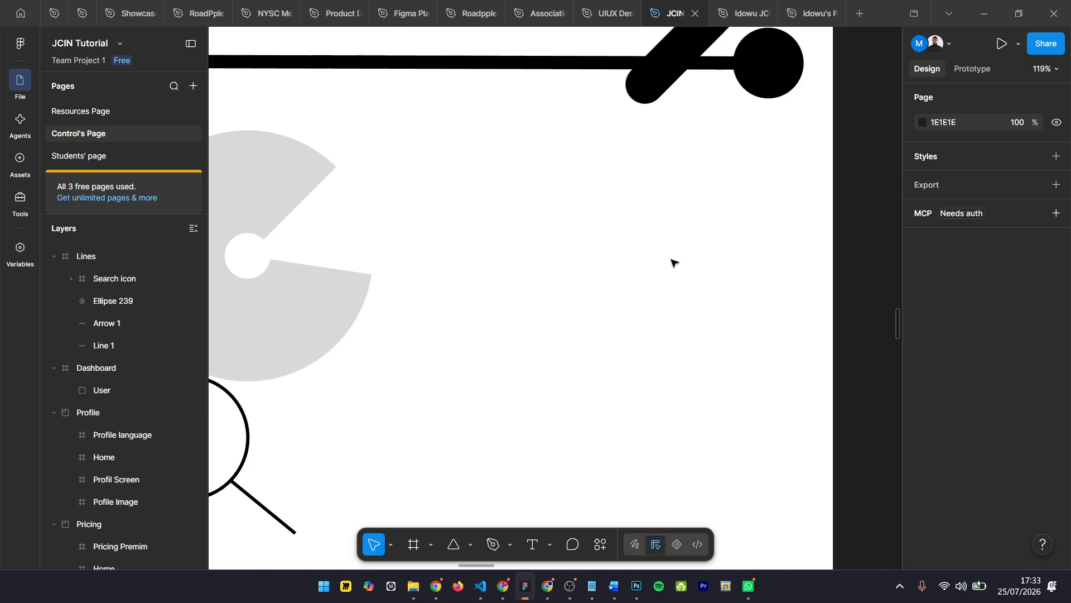
Draw a new triangle of about 303 × 303 with the Polygon tool at about X 496, Y 357 in the Lines frame
click(472, 543)
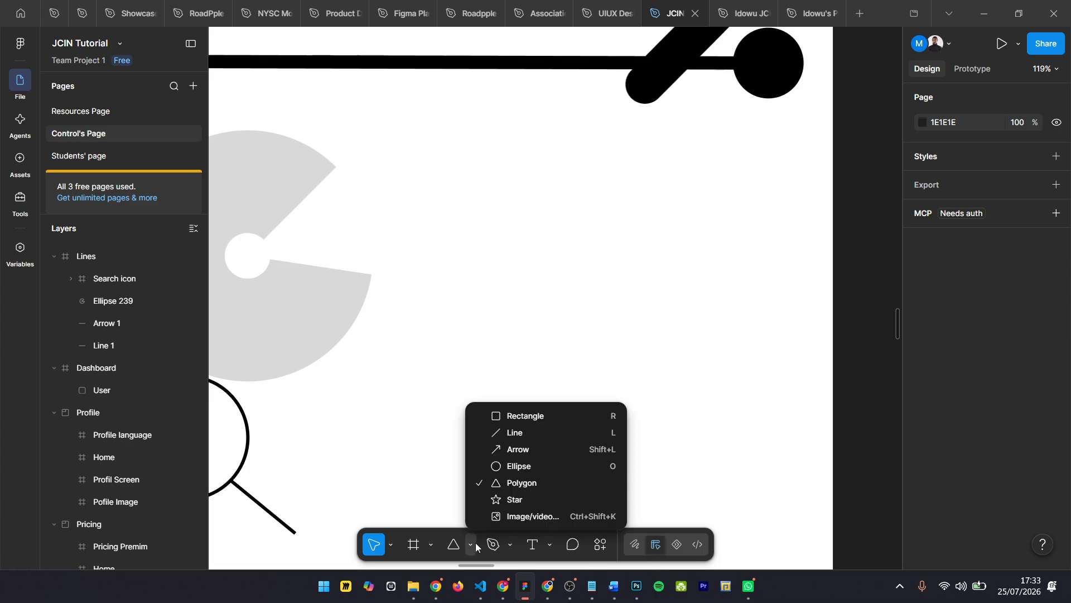
click(531, 483)
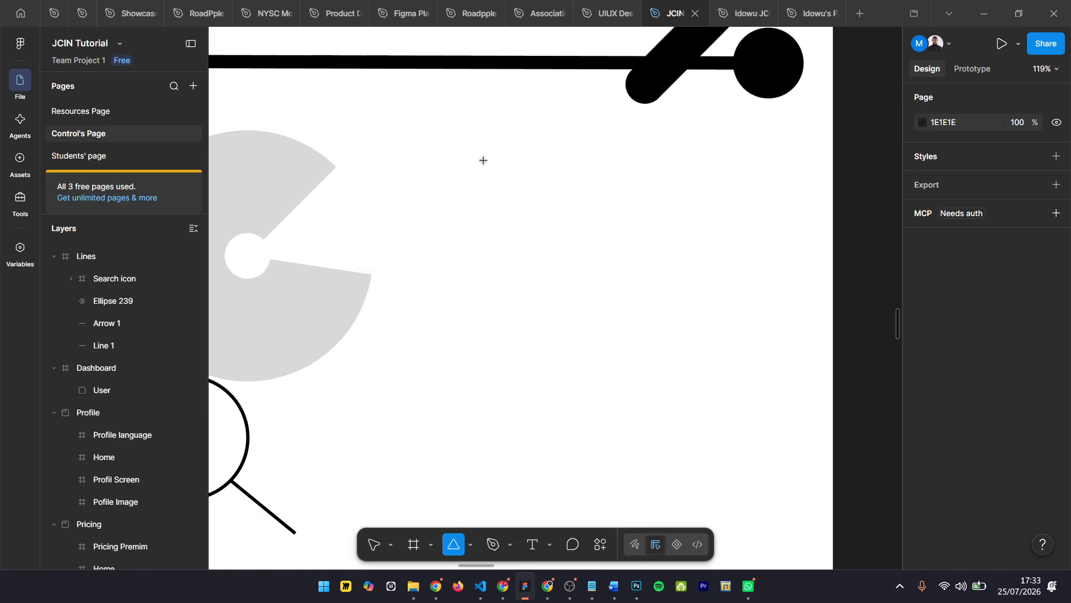
drag(483, 160, 739, 348)
mouse_move(733, 238)
mouse_down()
mouse_move(693, 234)
mouse_move(695, 435)
mouse_move(550, 426)
mouse_move(692, 442)
mouse_move(569, 399)
mouse_move(803, 433)
mouse_move(672, 288)
mouse_move(570, 301)
mouse_move(670, 426)
mouse_move(622, 270)
mouse_move(613, 355)
mouse_move(661, 356)
mouse_move(792, 468)
mouse_move(686, 353)
mouse_move(706, 411)
mouse_up()
scroll(603, 304, up, 3)
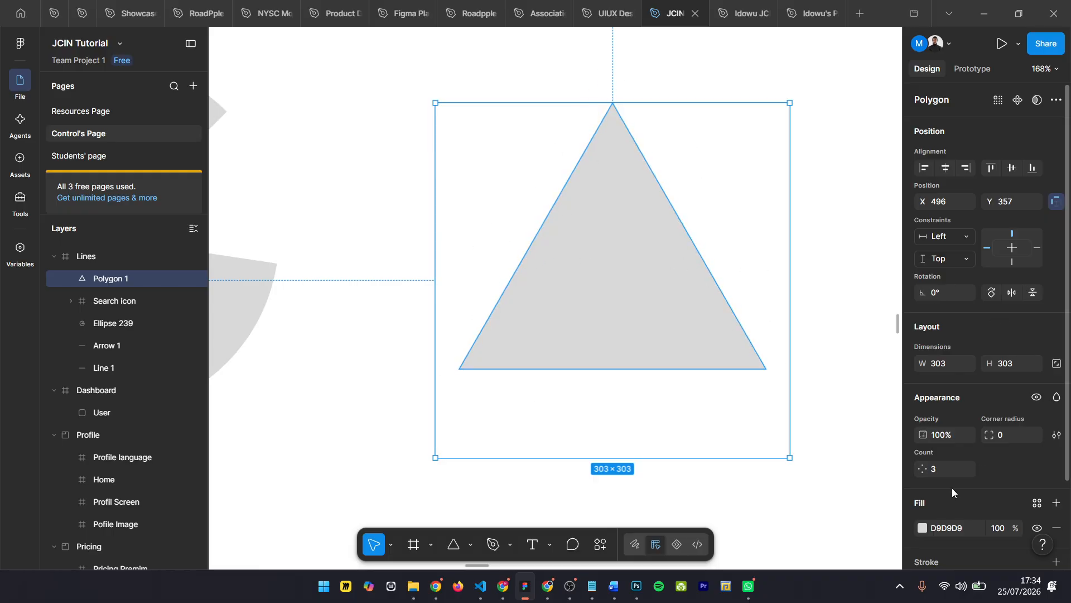
Try a 44° rotation and a width of 363 on the triangle, resetting the rotation to 0° and undoing the width change
scroll(949, 486, down, 2)
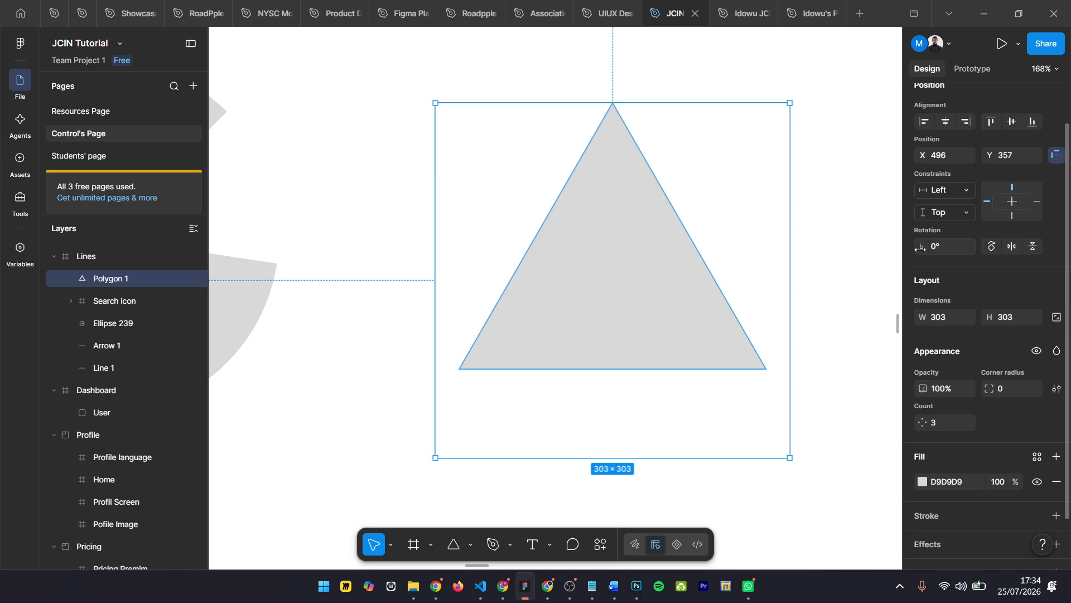
drag(926, 246, 1010, 282)
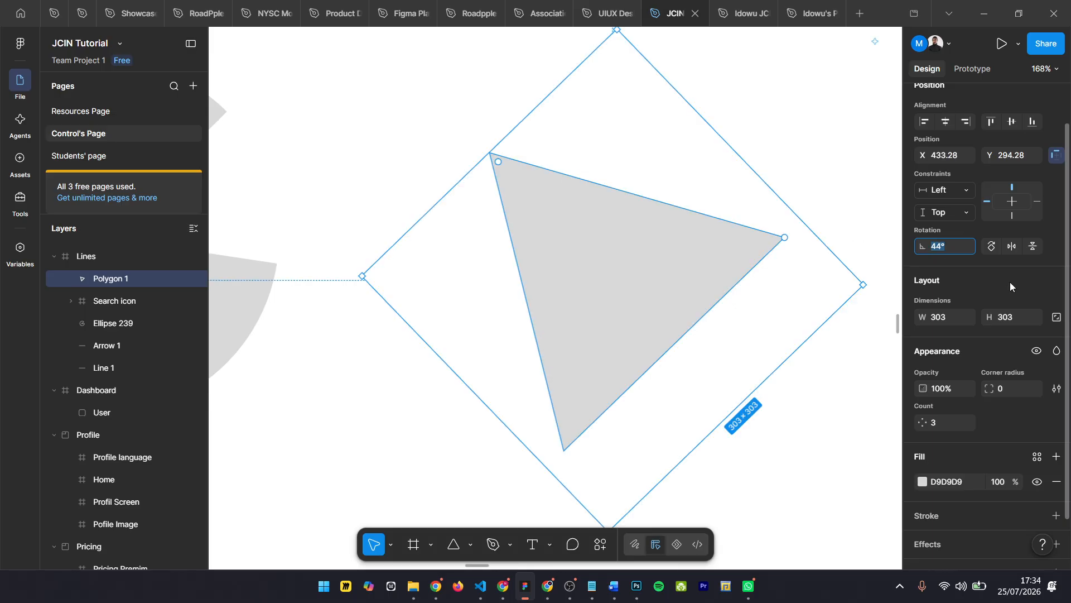
text(0)
key(Return)
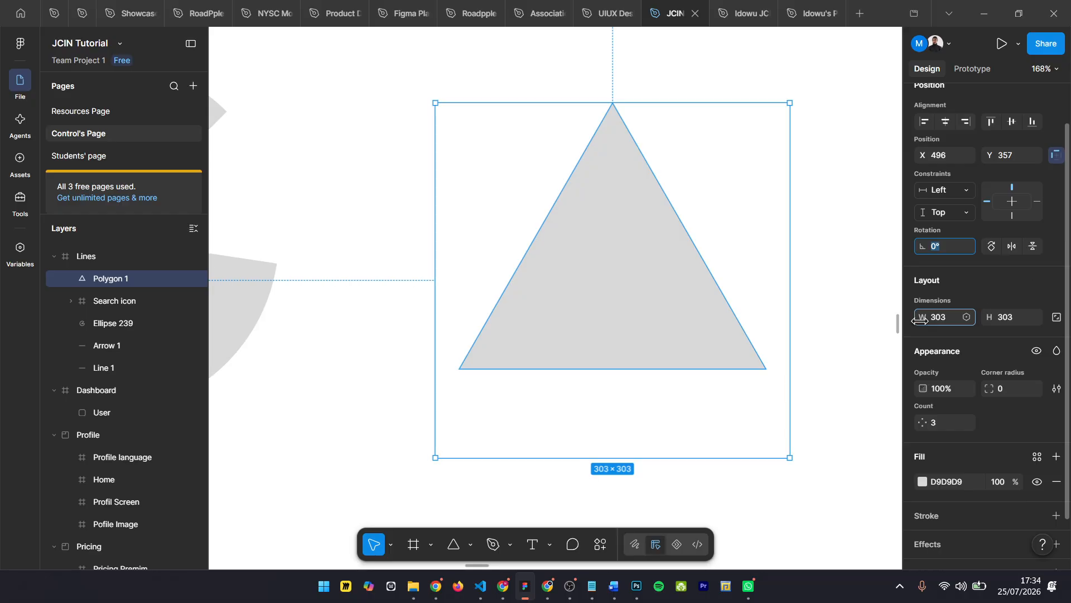
drag(918, 321, 919, 330)
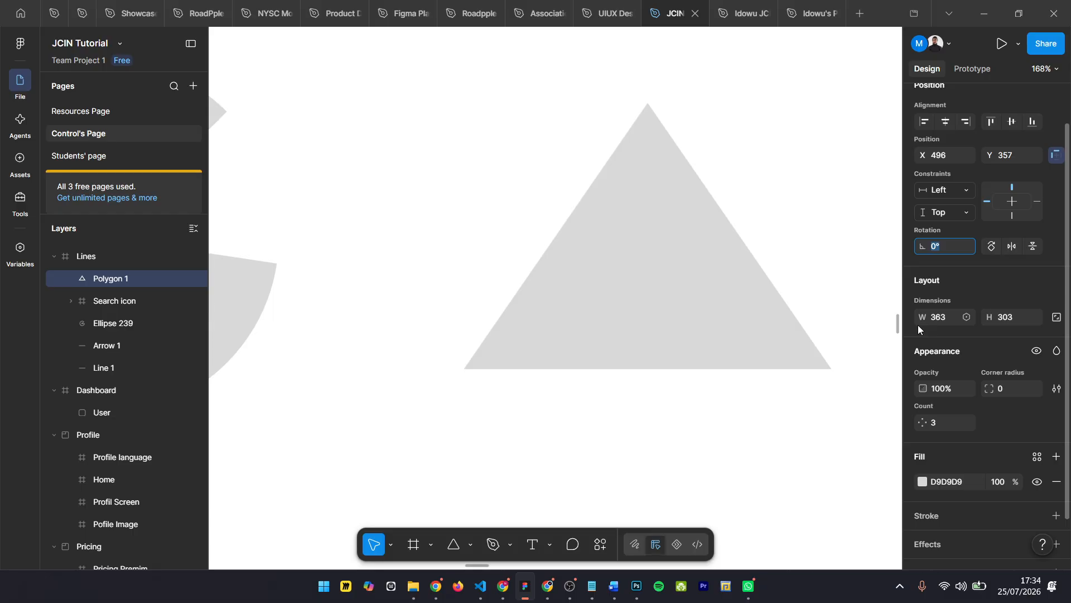
key(ctrl+z)
Change the triangle's fill to the cyan colour 00BED7
scroll(954, 370, down, 2)
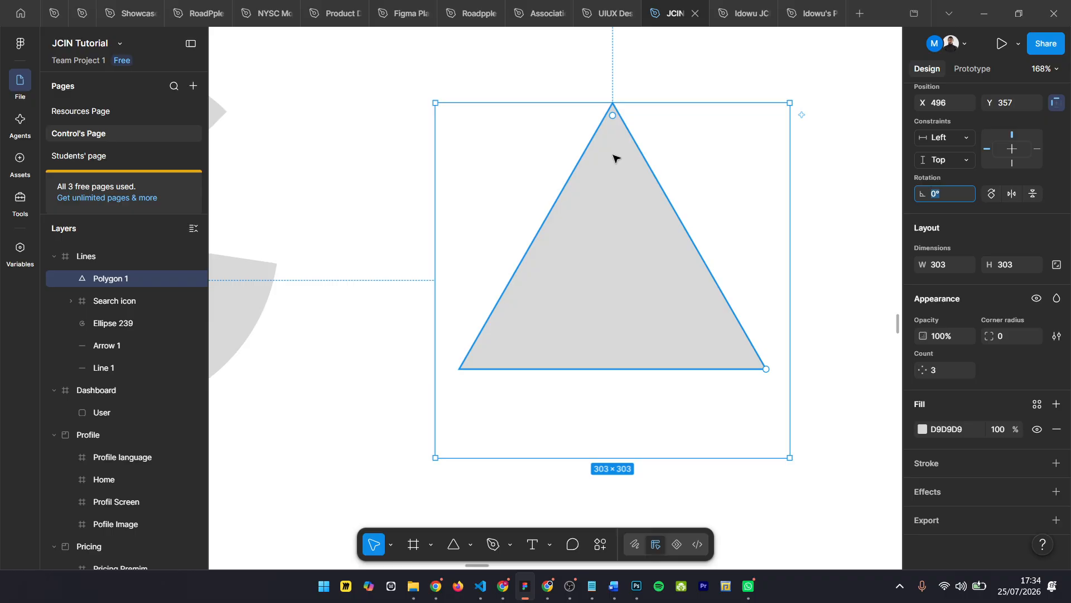
scroll(622, 112, up, 4)
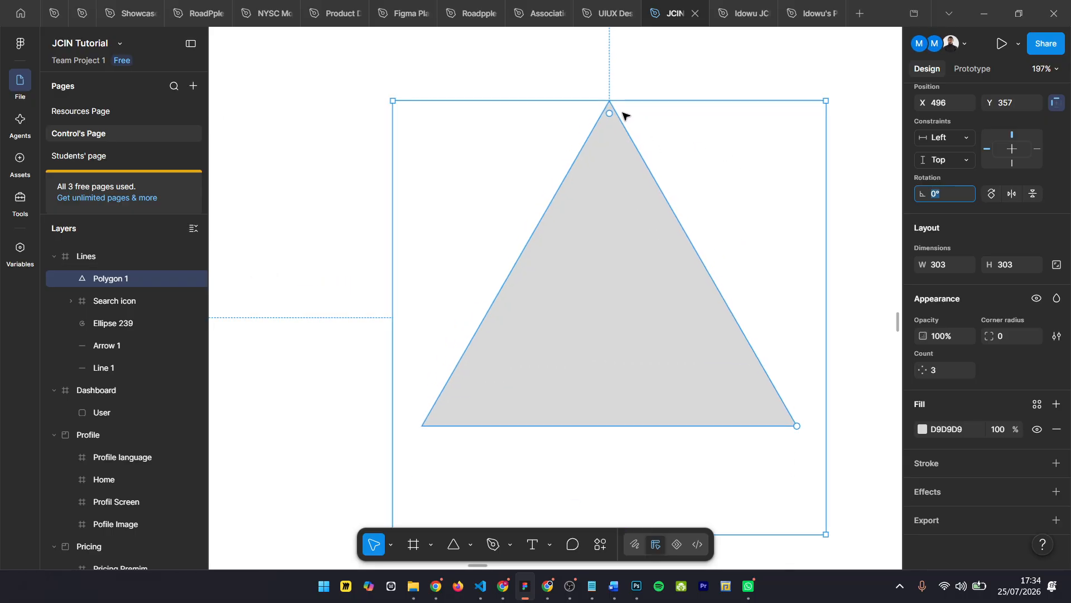
scroll(622, 112, right, 1)
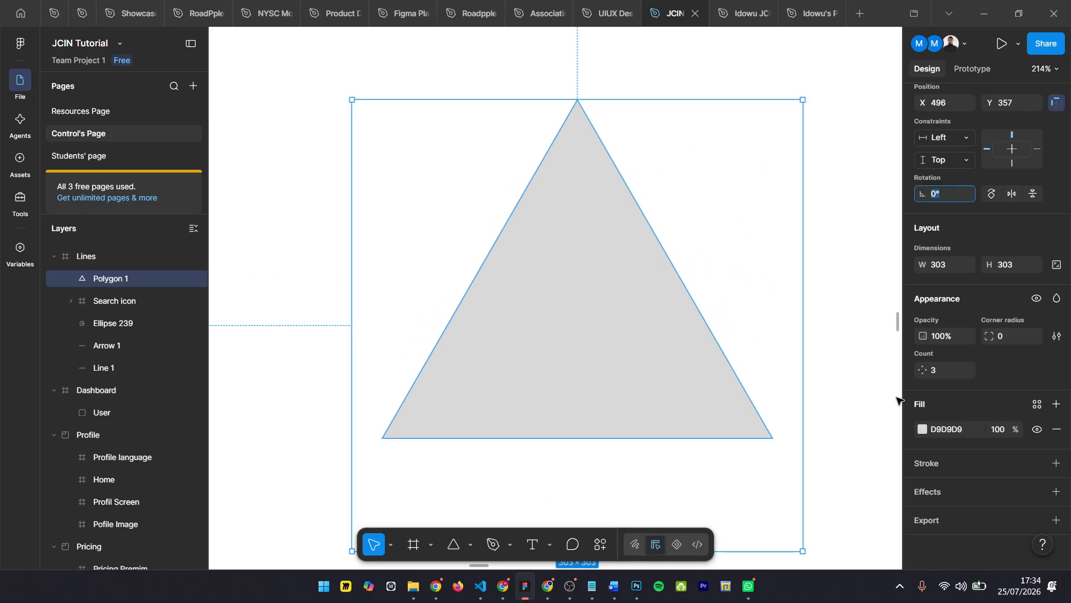
click(921, 429)
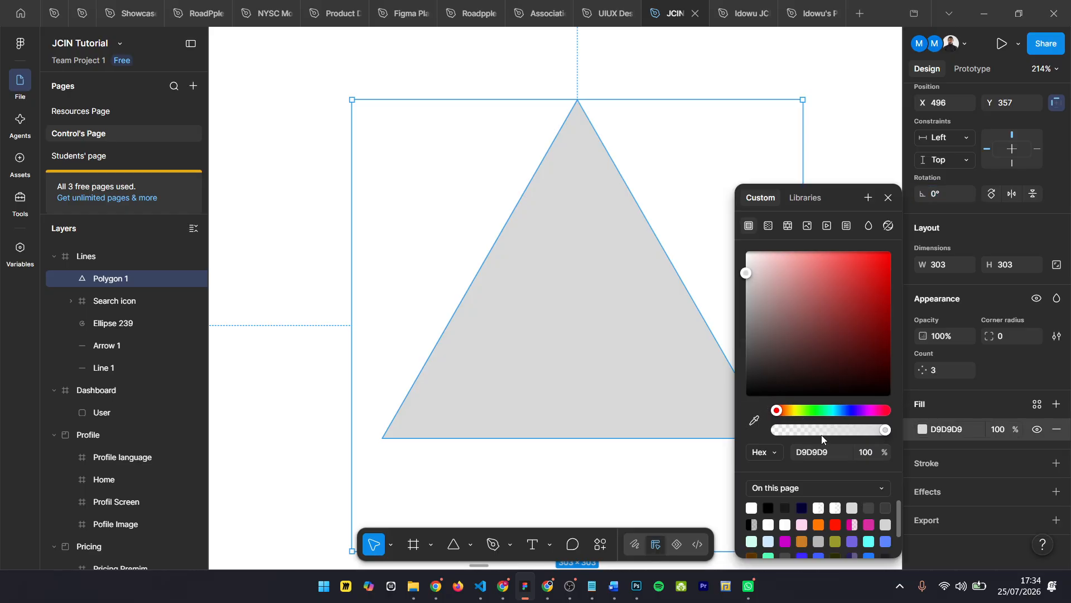
click(834, 411)
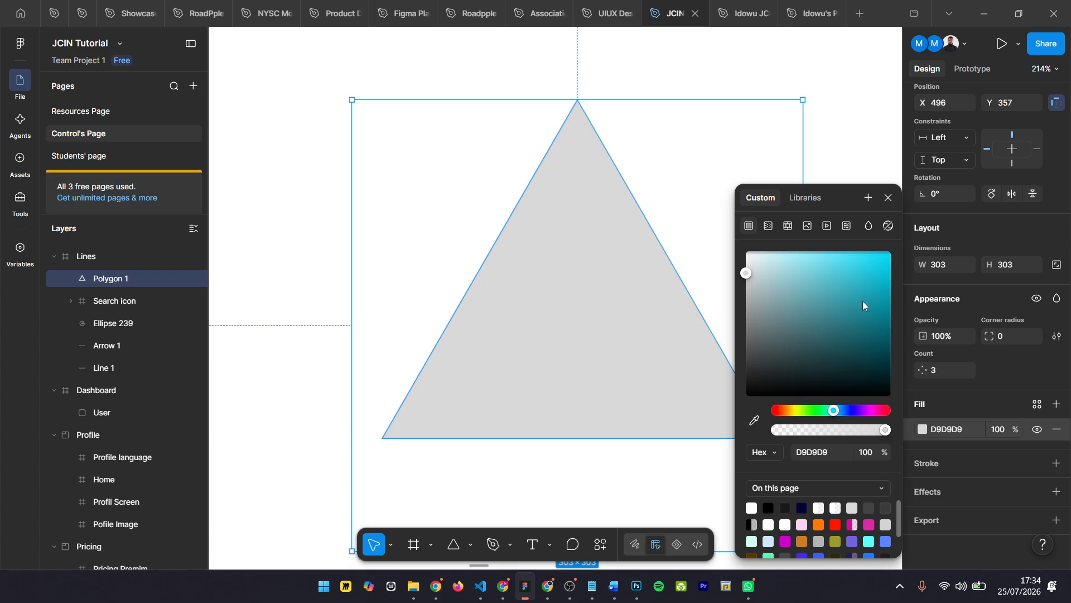
drag(863, 301, 891, 275)
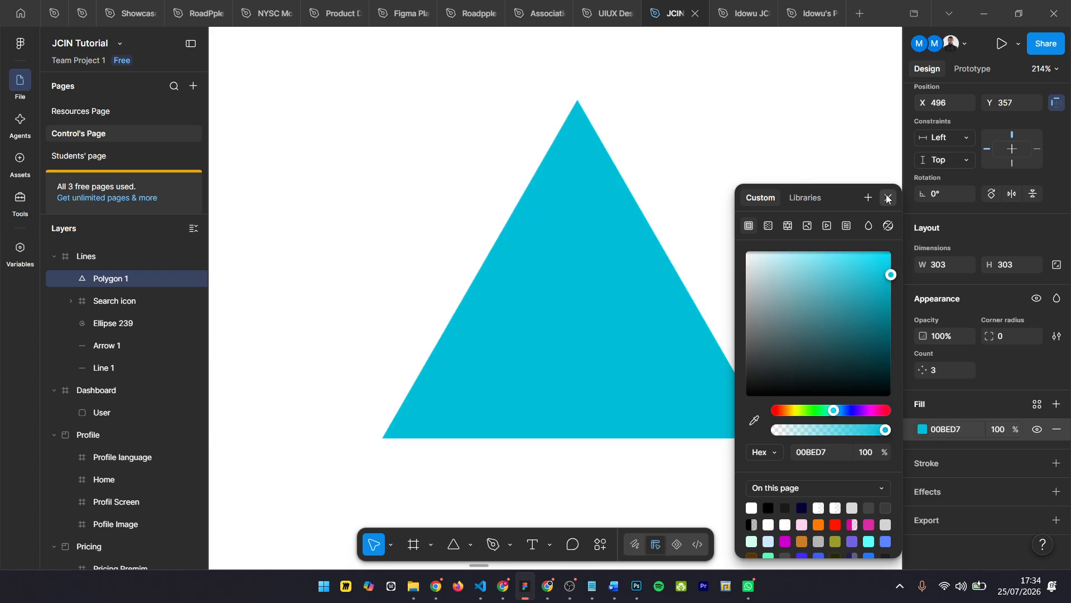
click(888, 198)
Round the triangle's corners to a radius of about 32 using its on-canvas radius handle
scroll(577, 115, up, 3)
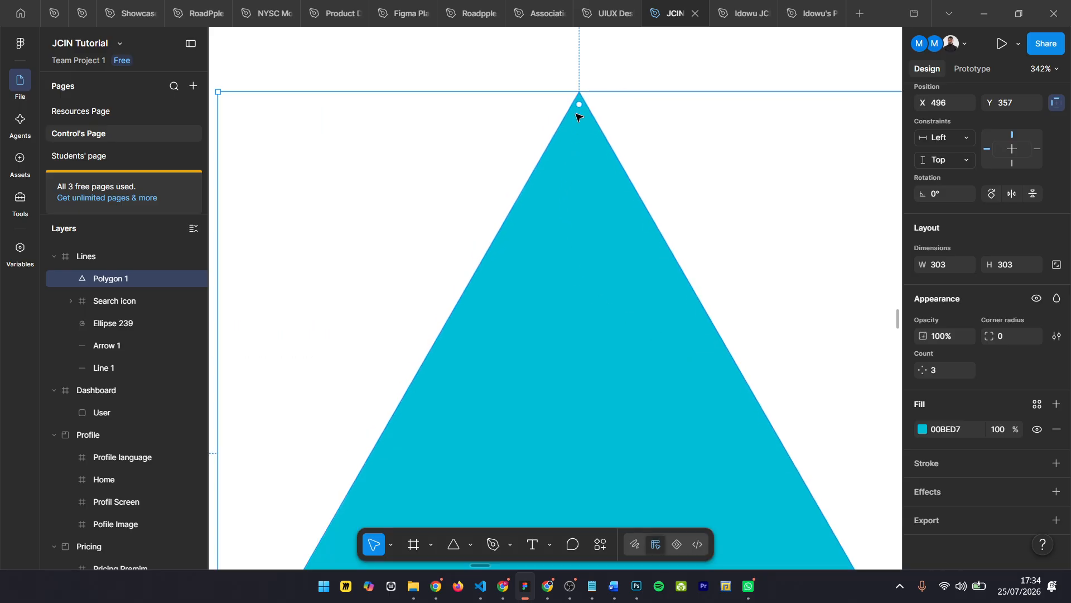
scroll(579, 123, down, 3)
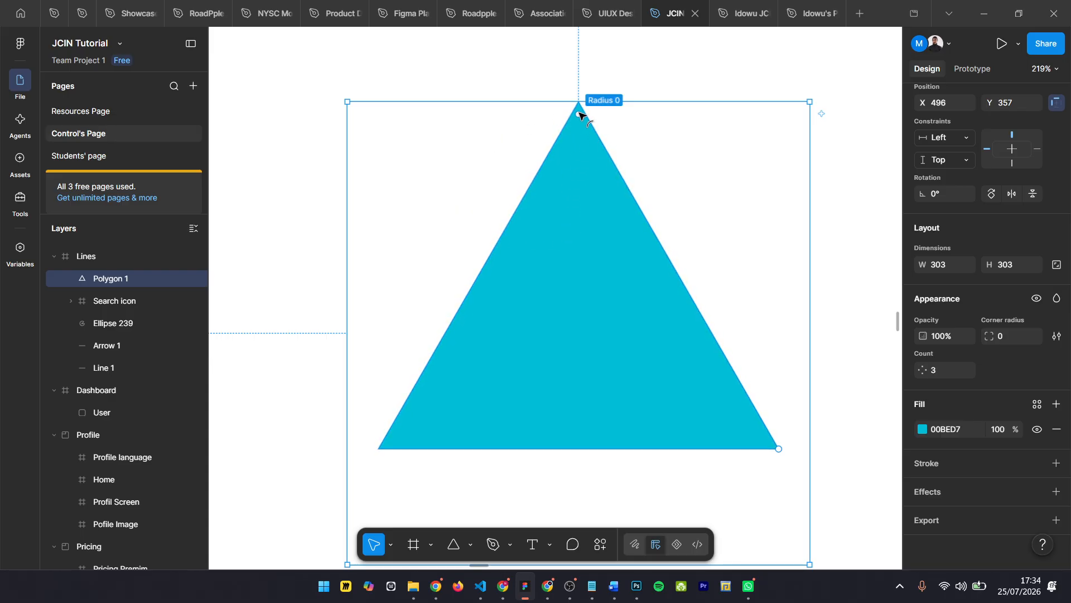
drag(581, 116, 613, 205)
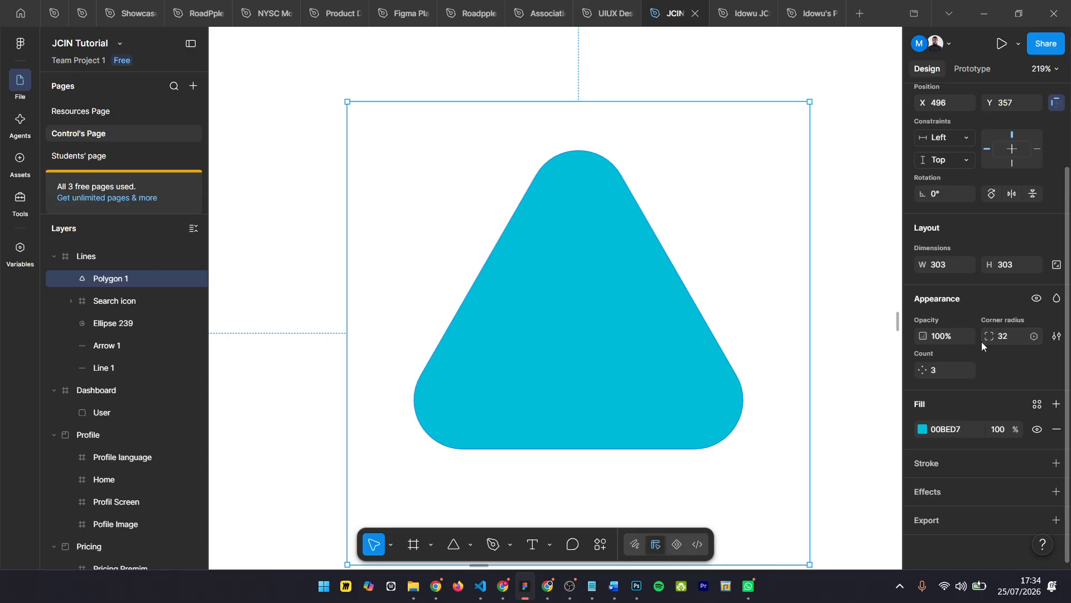
Reset the triangle's corner radius to 0 and set its side count to 4, undoing any stray resize
drag(991, 337, 981, 342)
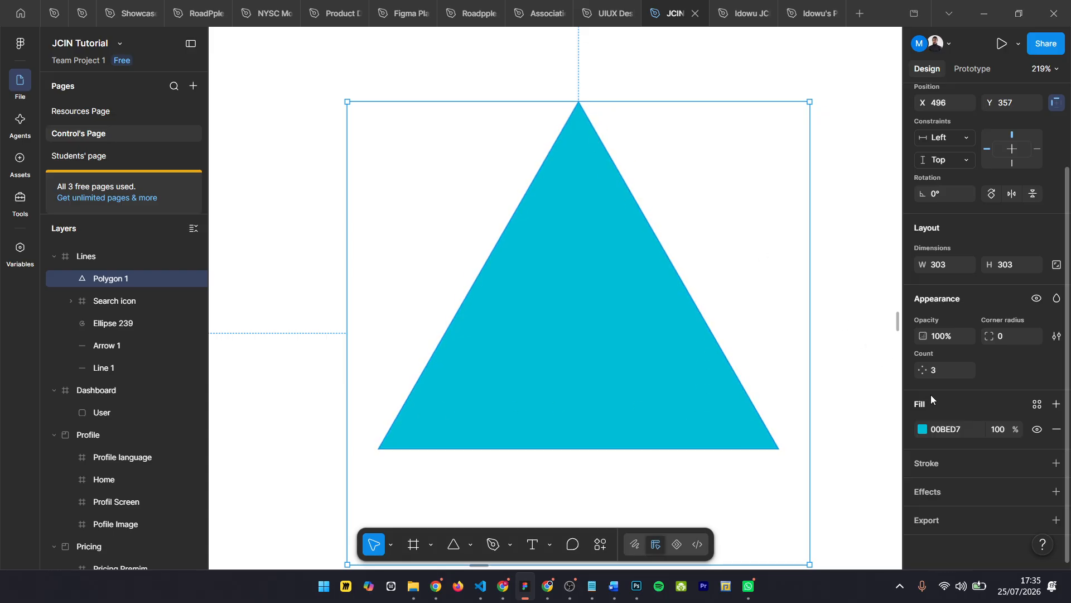
click(938, 369)
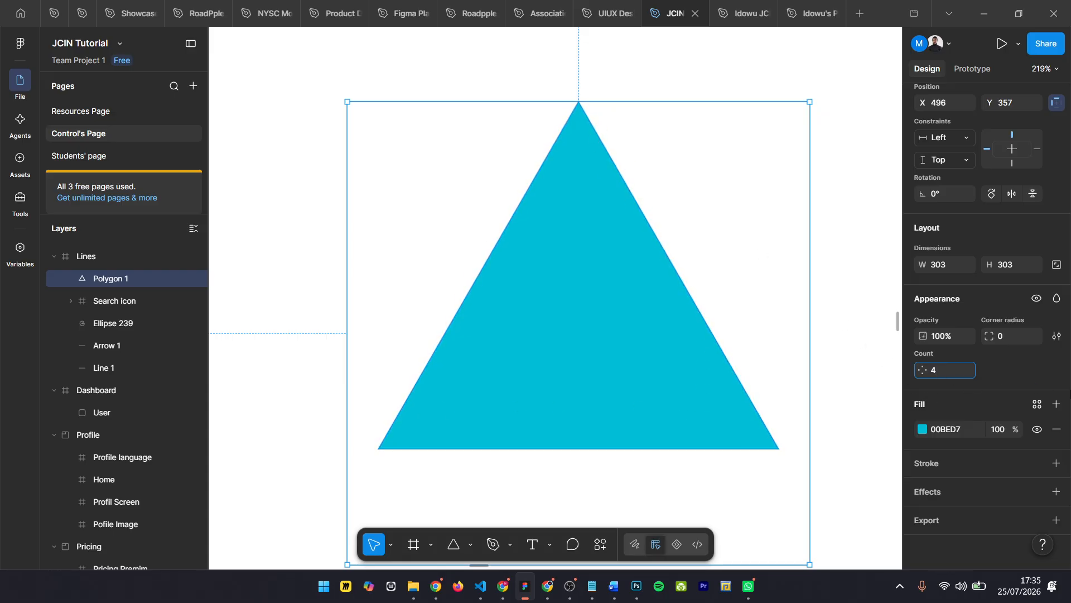
key(Return)
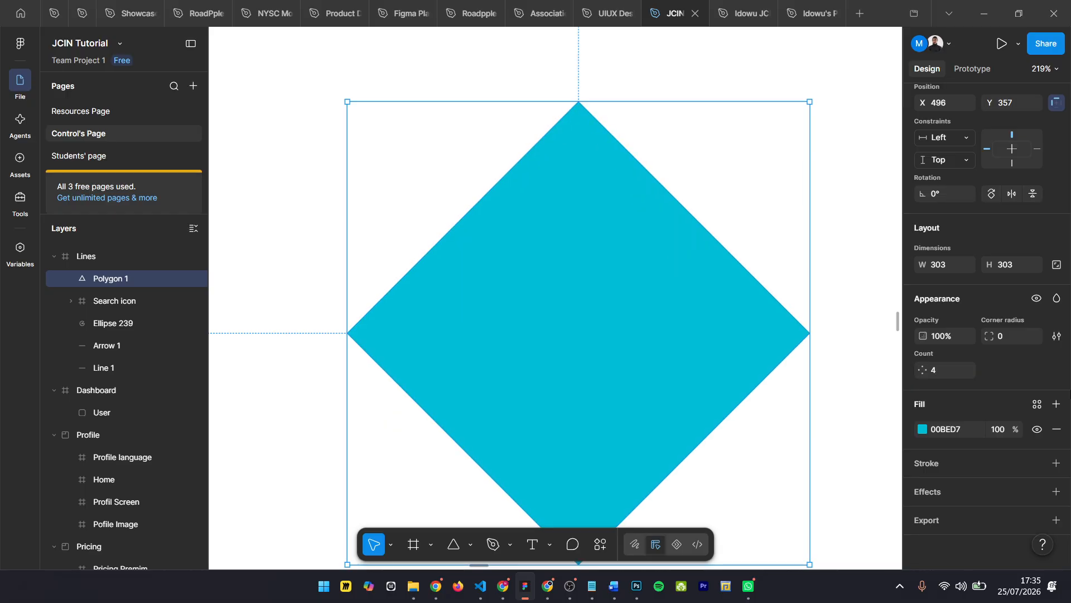
scroll(725, 272, down, 2)
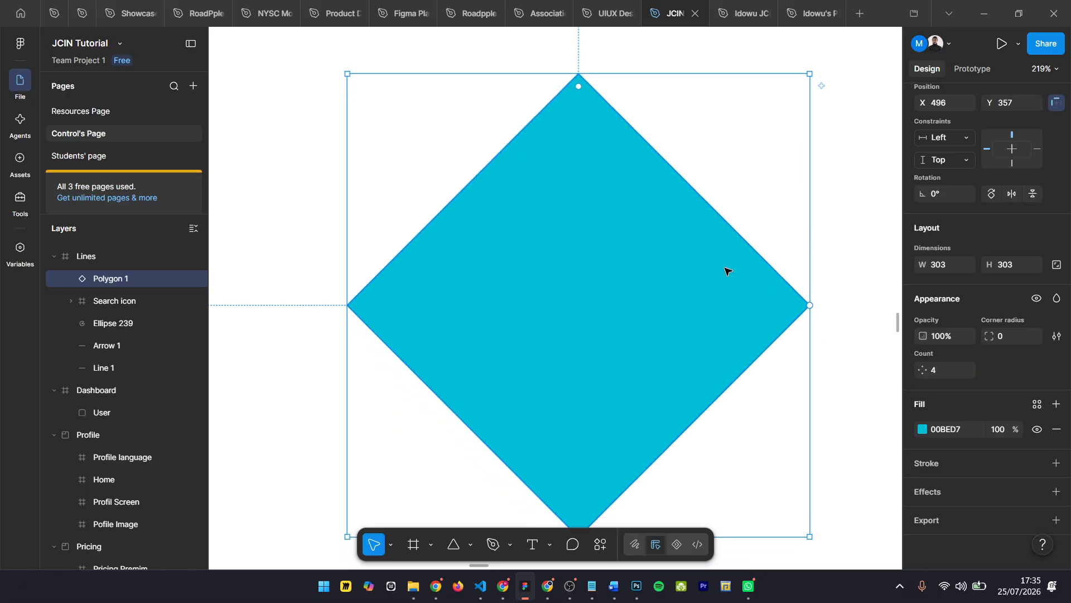
scroll(829, 280, down, 2)
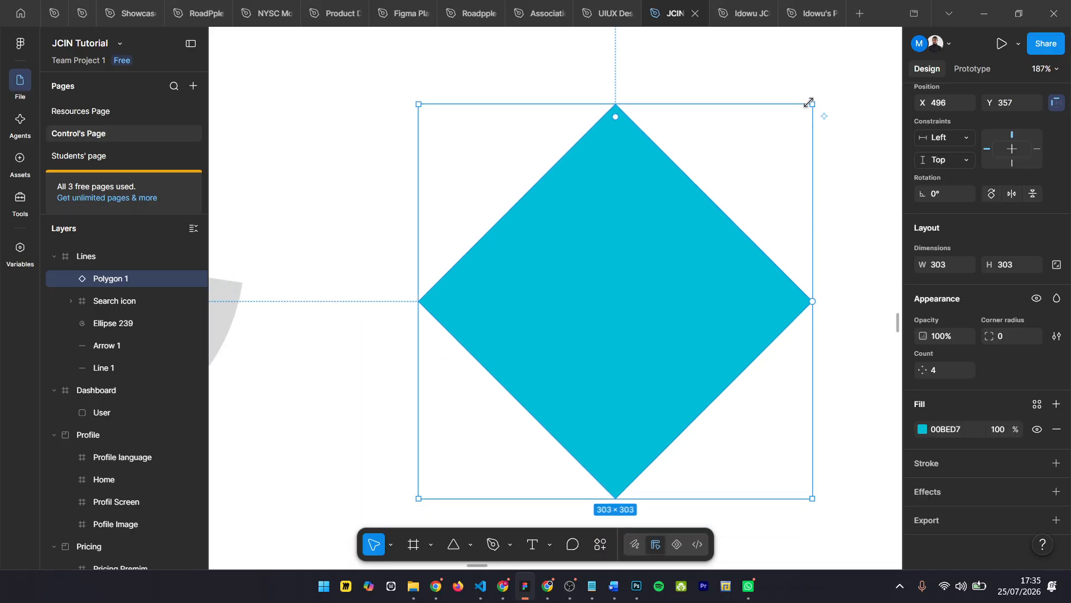
drag(813, 96, 815, 294)
key(ctrl+z)
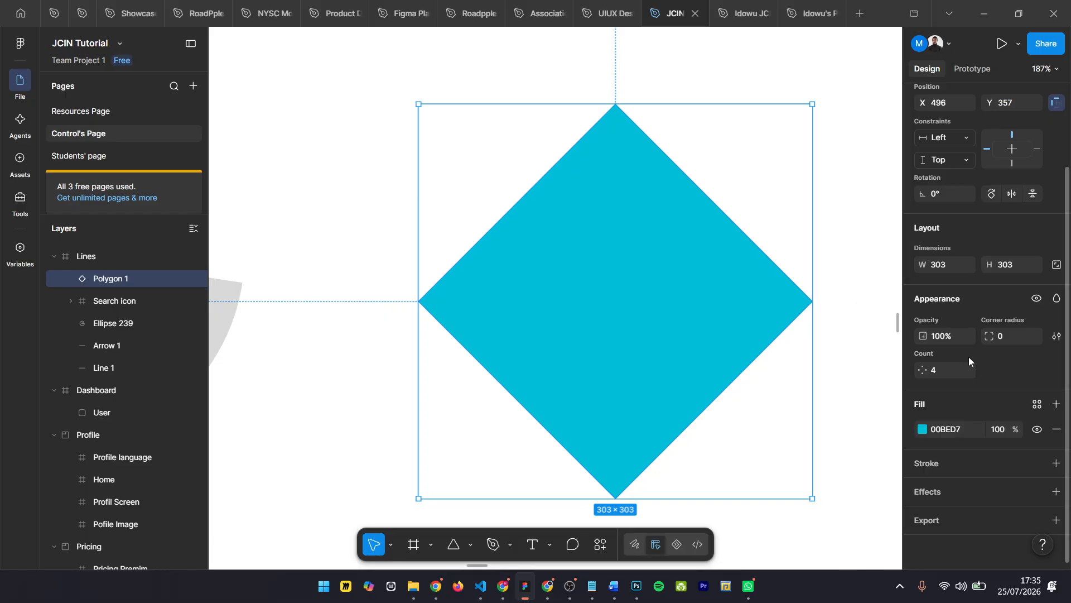
Set the polygon's side count to 5 and then to 6 to make a hexagon
key(BackSpace)
text(5)
key(Return)
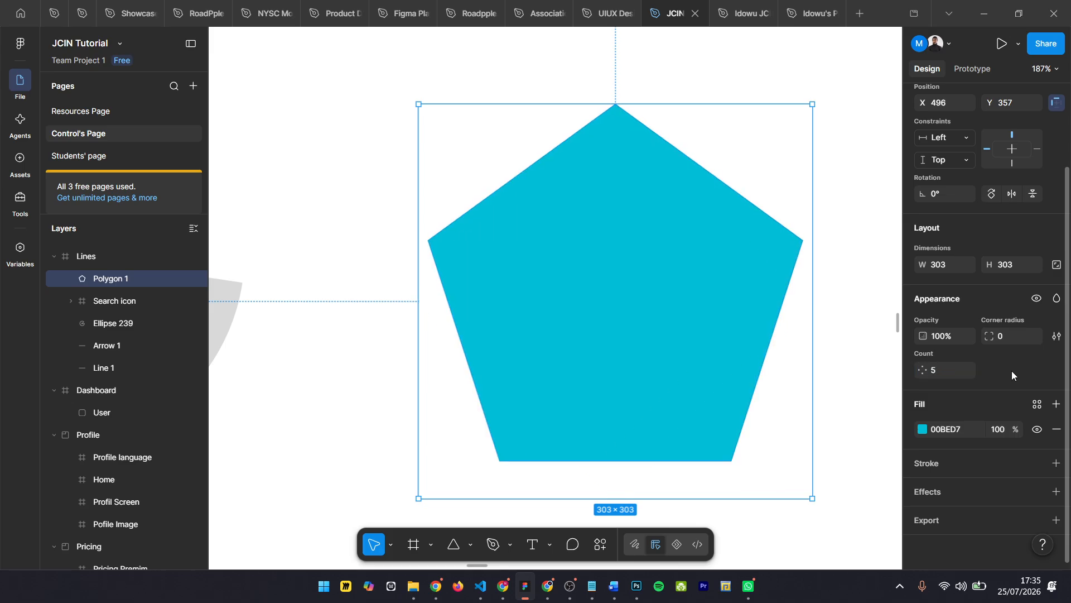
click(962, 374)
key(Return)
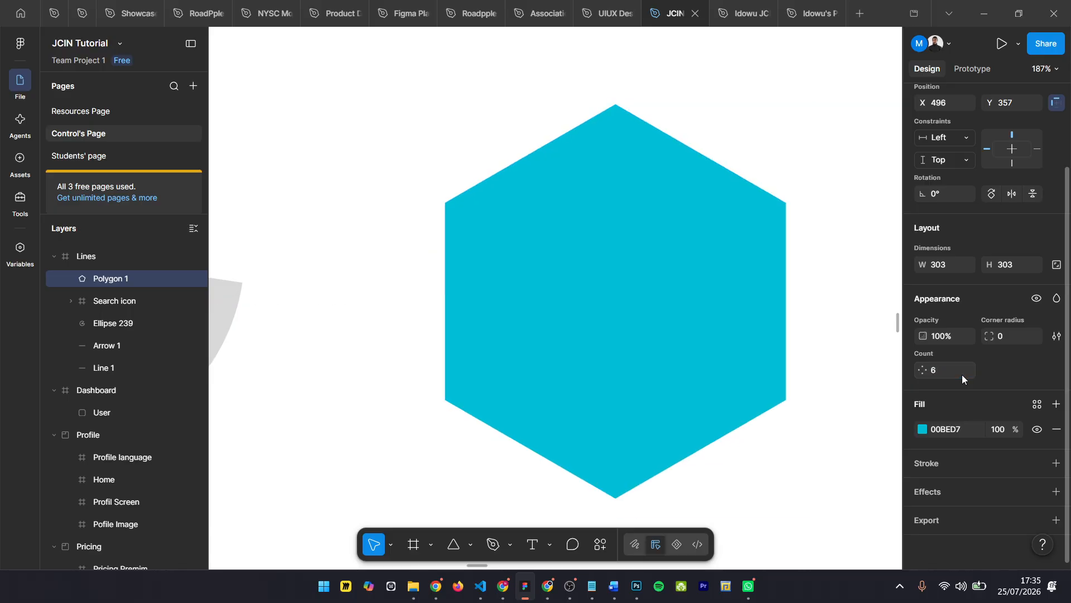
Try a side count of 90 on the hexagon, inspect its outline, and undo the count change
click(939, 372)
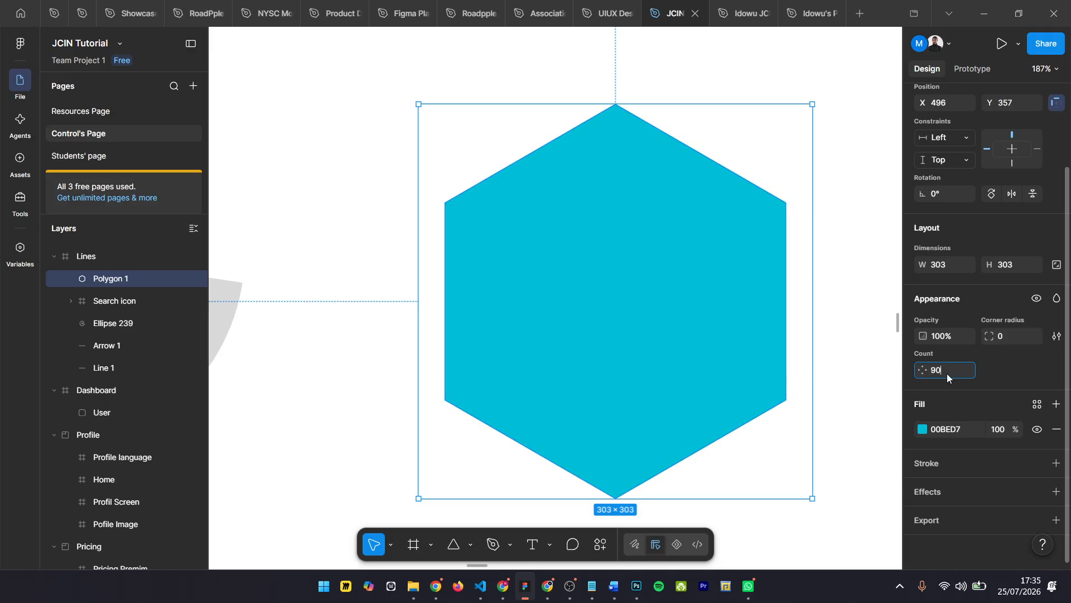
key(Return)
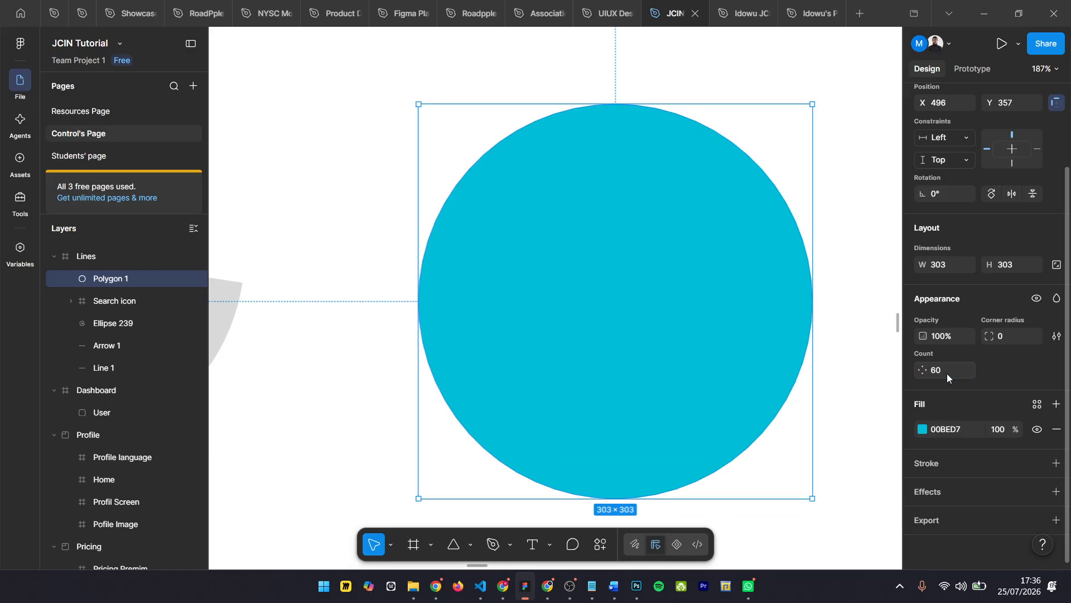
scroll(748, 180, up, 2)
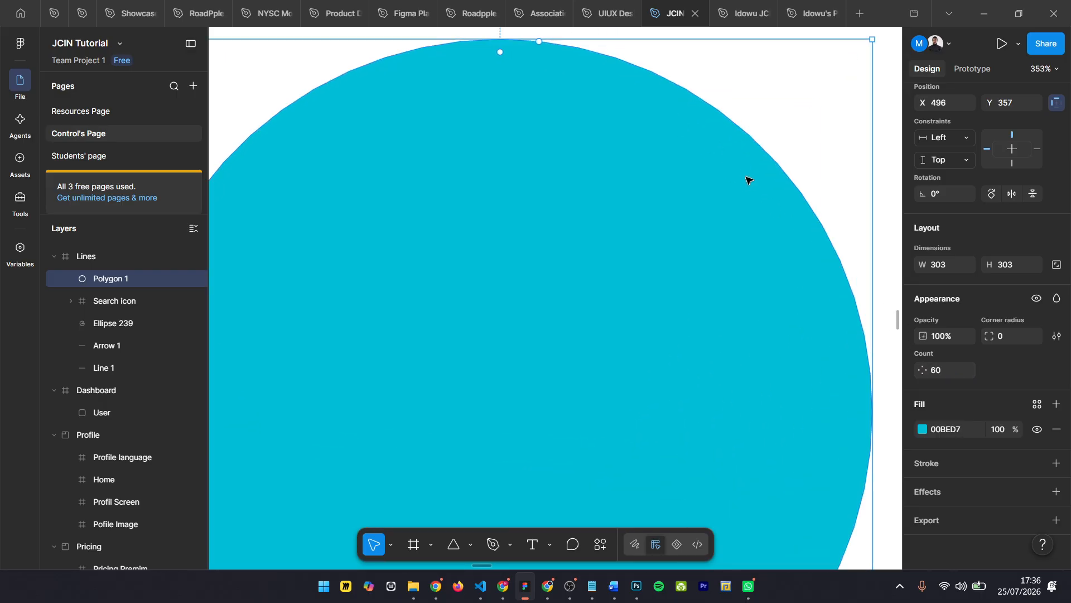
scroll(748, 179, down, 5)
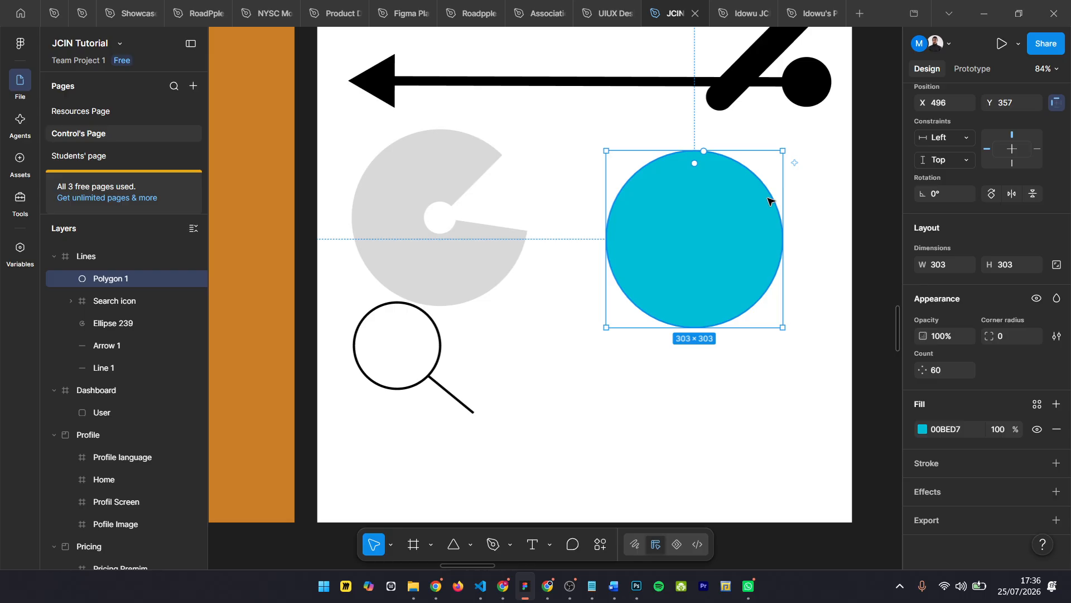
scroll(768, 202, up, 3)
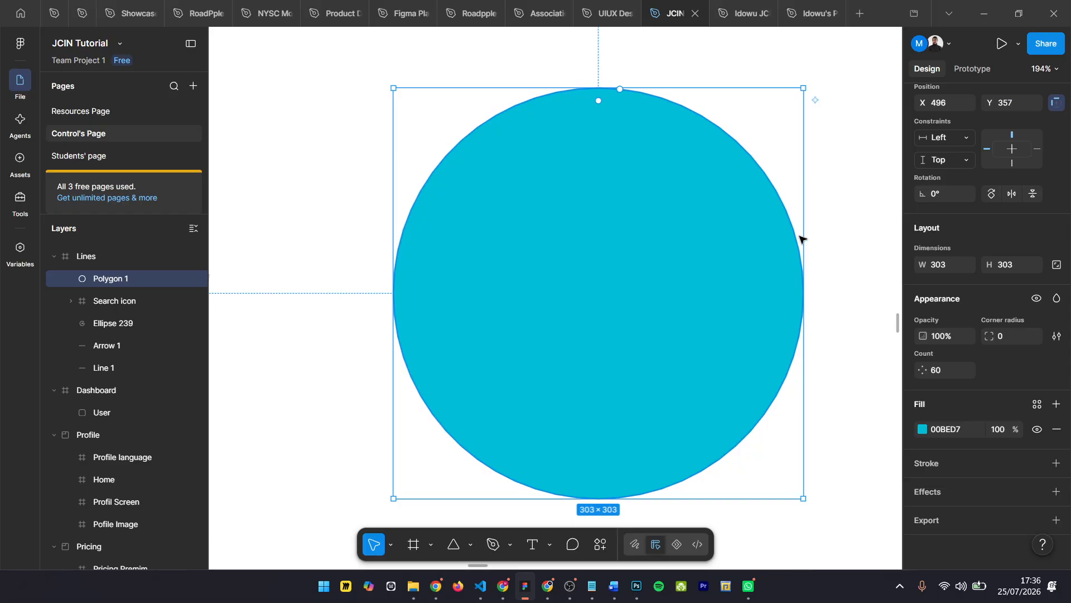
key(ctrl+z)
scroll(809, 278, down, 2)
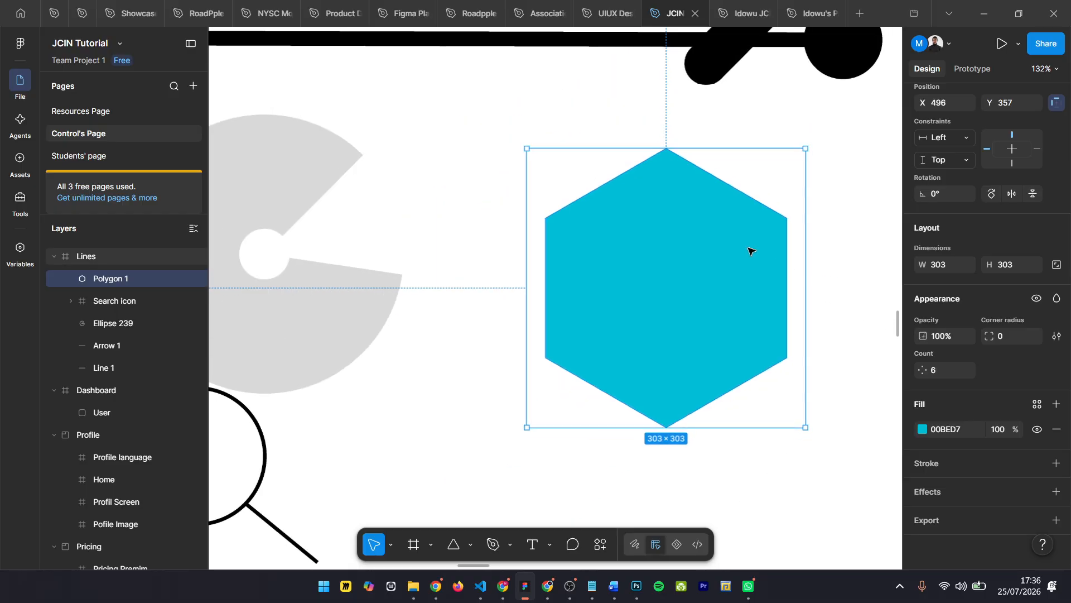
Round the hexagon's corners to a radius of about 120 on the canvas and add a Layer blur effect
drag(665, 162, 685, 277)
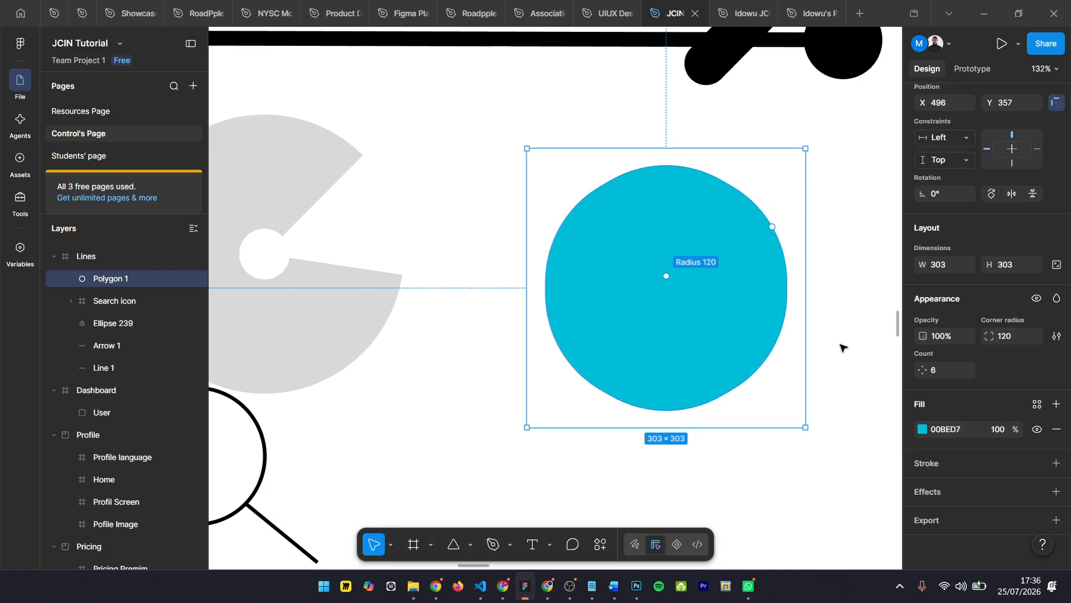
scroll(733, 332, down, 2)
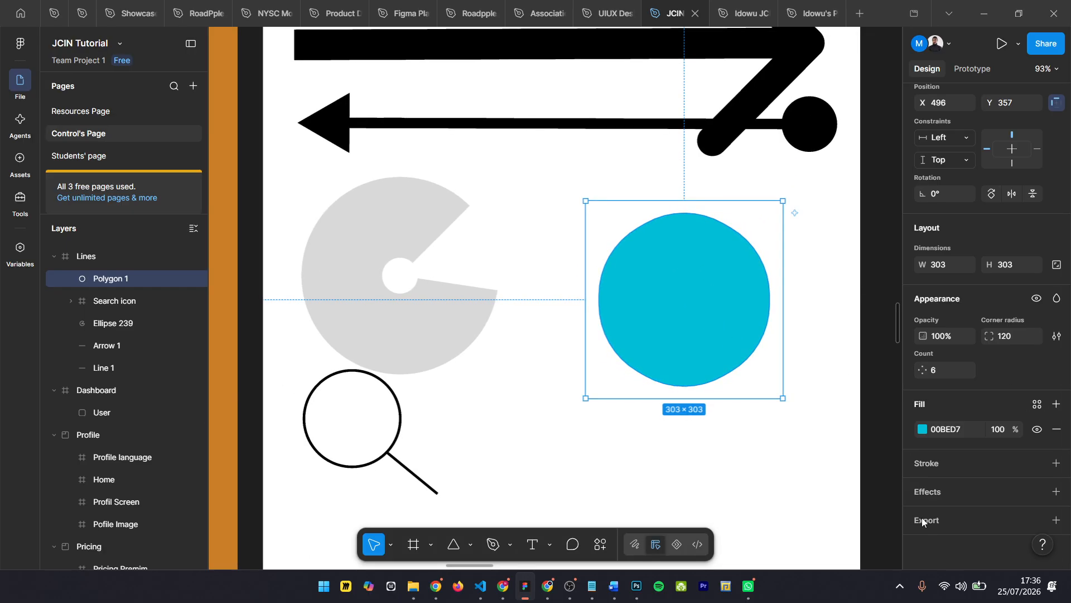
click(1055, 494)
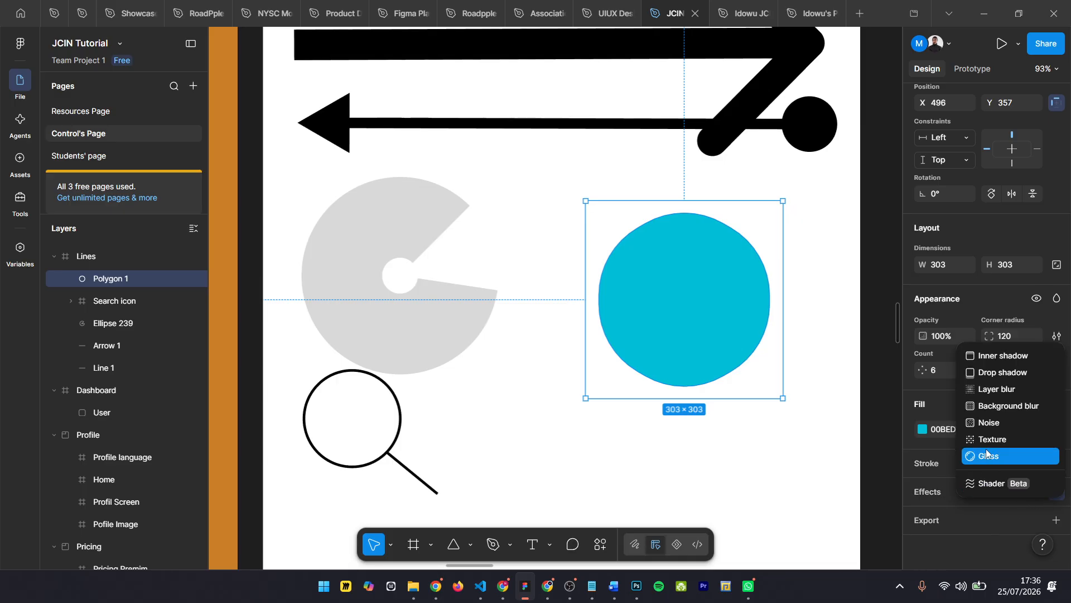
click(1016, 389)
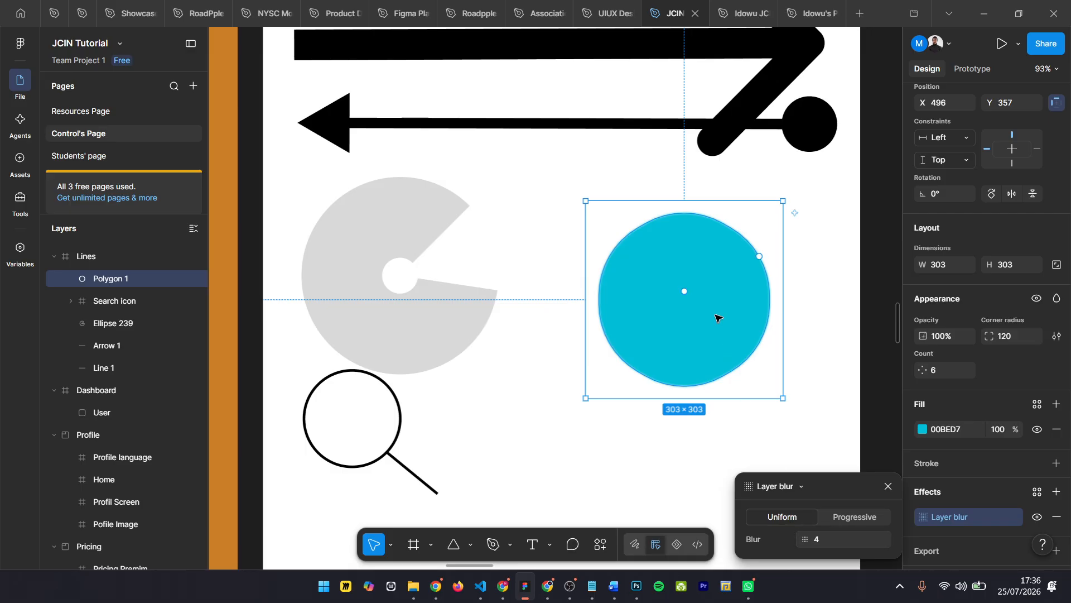
Increase the polygon's uniform layer blur to about 96.5 and then further to about 129.7
scroll(754, 249, up, 5)
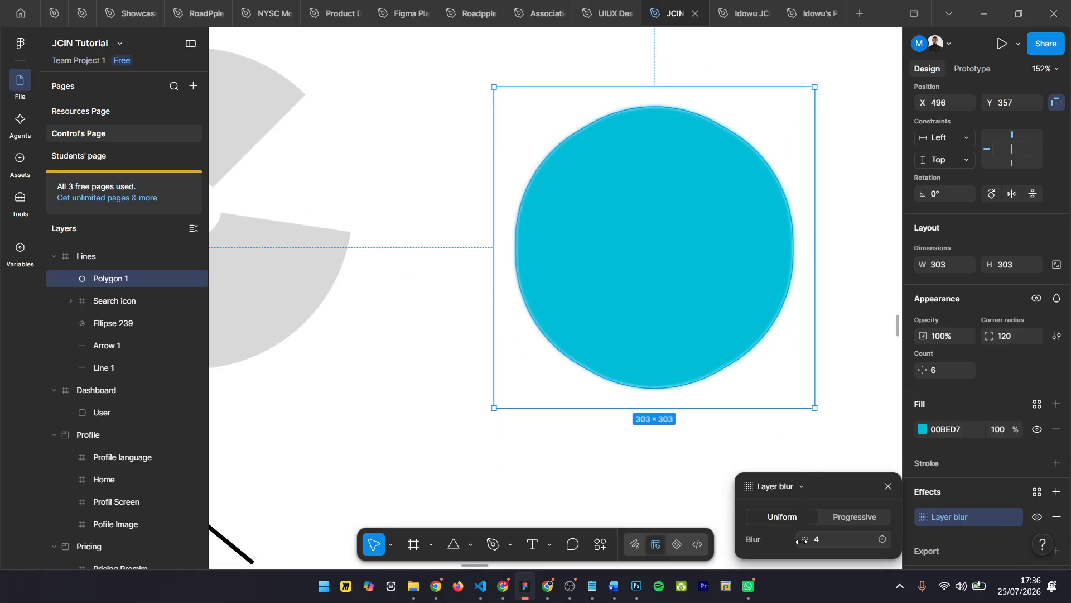
drag(802, 540, 172, 76)
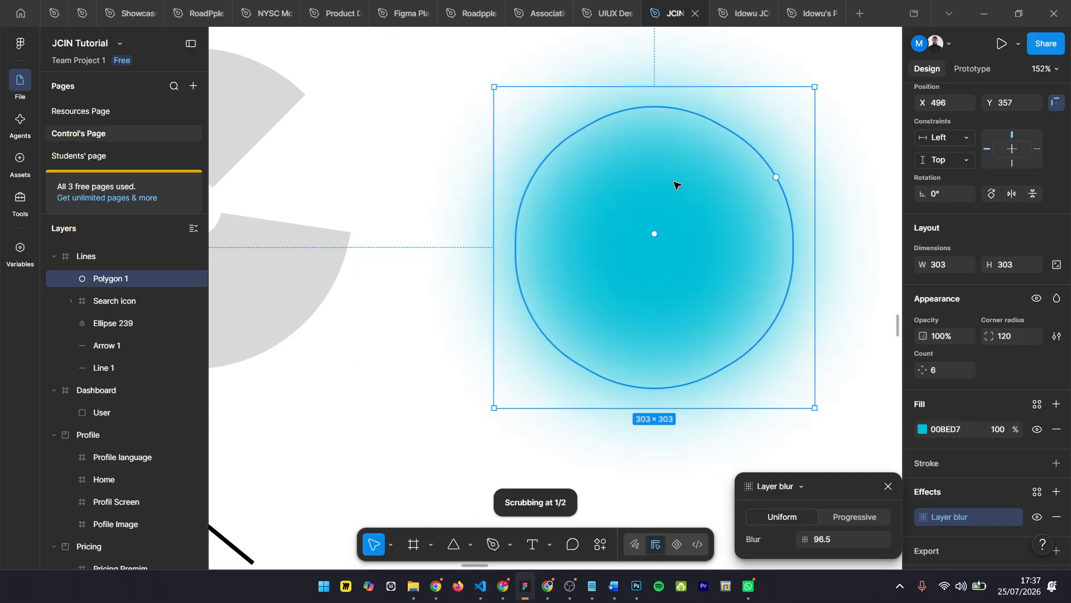
ctrl+scroll(664, 193, down, 5)
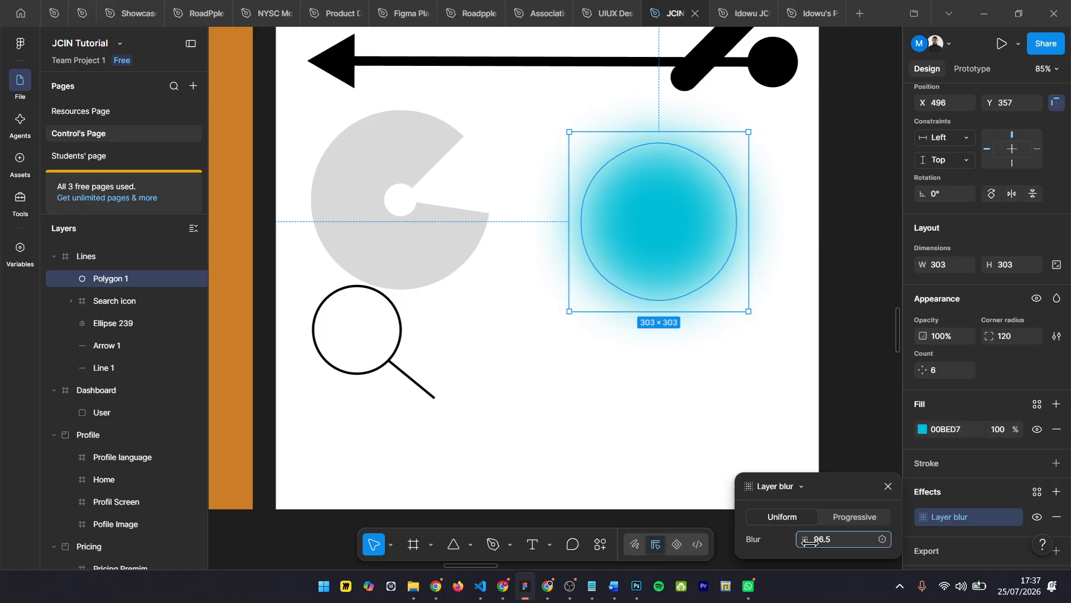
drag(805, 539, 204, 539)
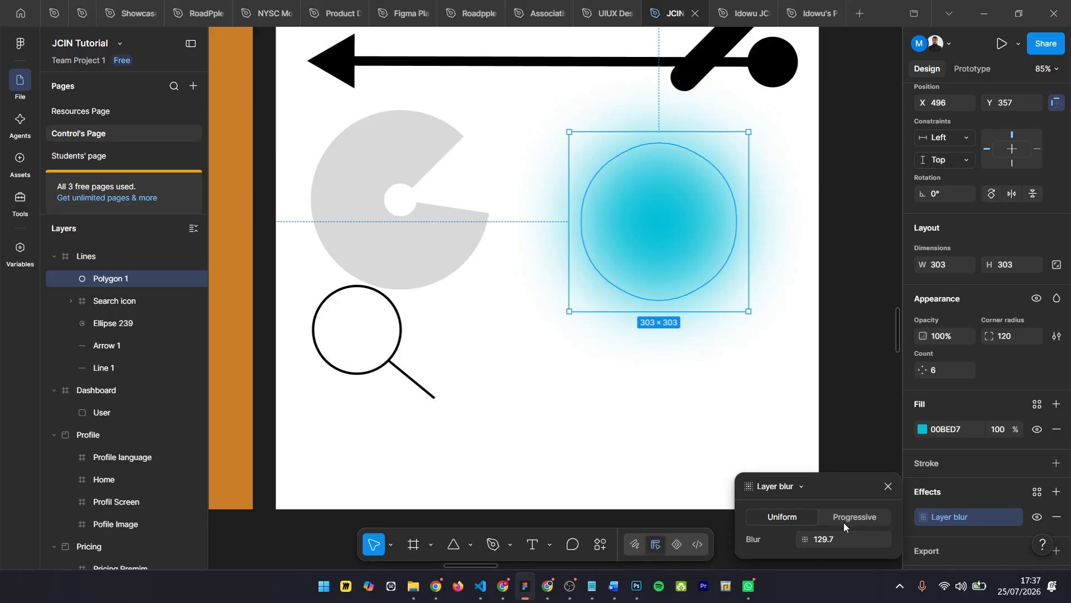
Switch the layer blur to Progressive and reposition its start and end points so the blur runs diagonally from upper left to lower right
click(864, 526)
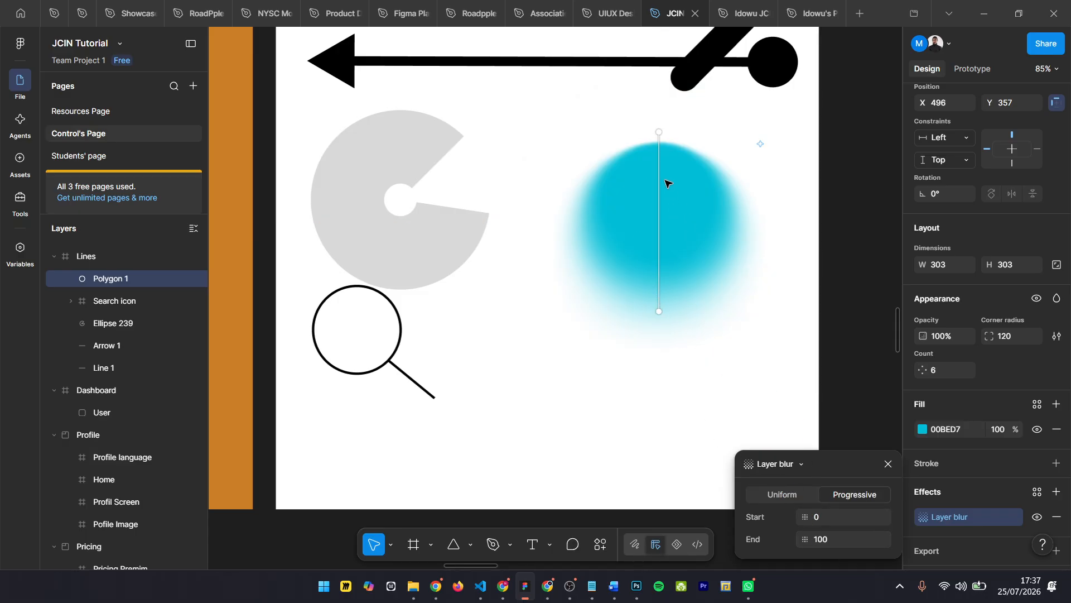
scroll(660, 140, up, 5)
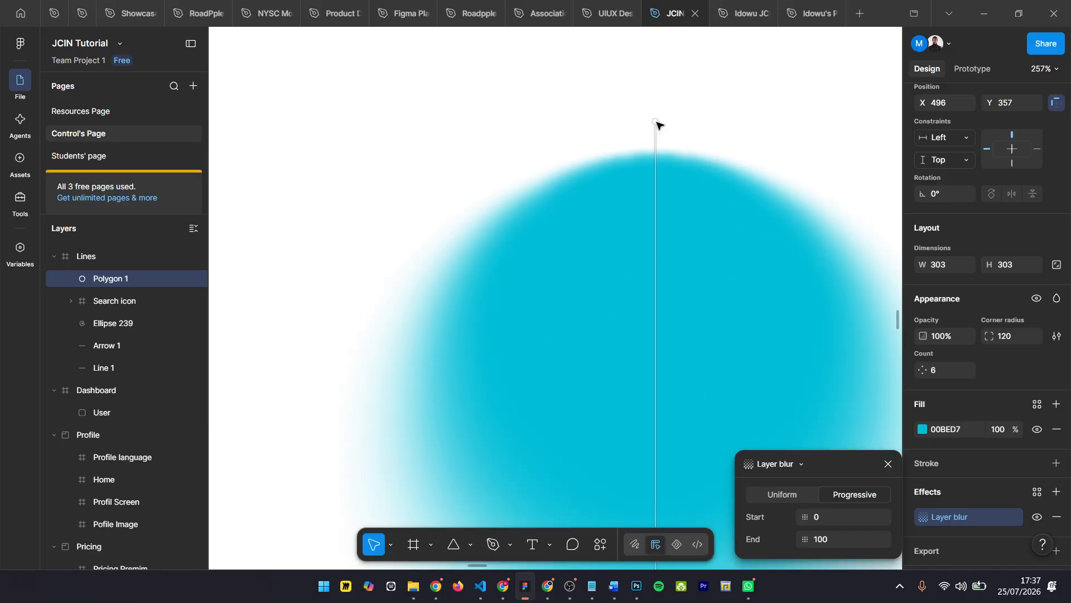
drag(656, 122, 659, 365)
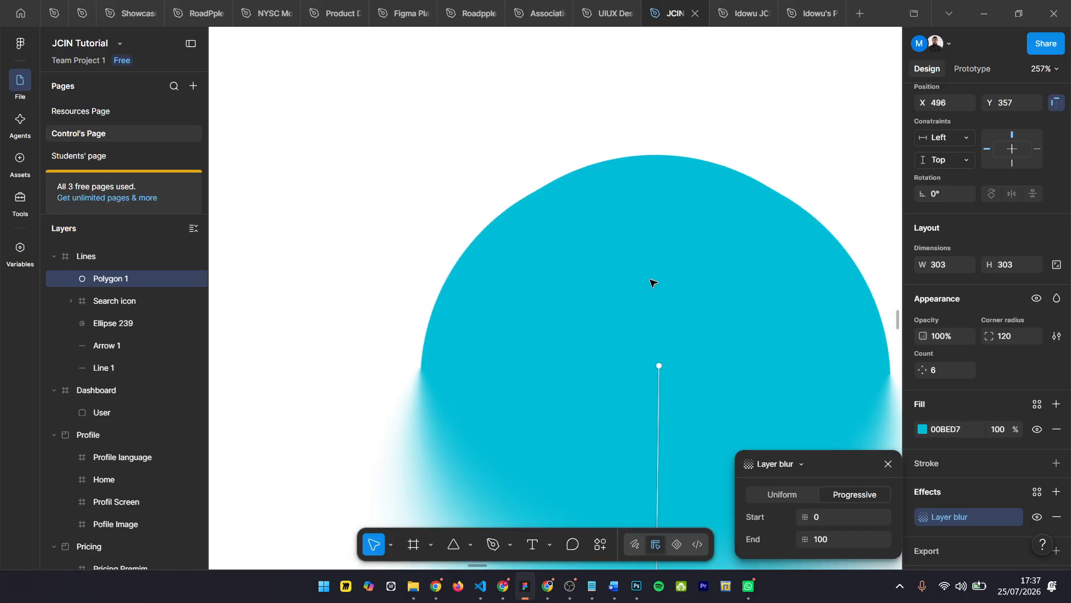
scroll(647, 323, down, 3)
drag(658, 250, 573, 103)
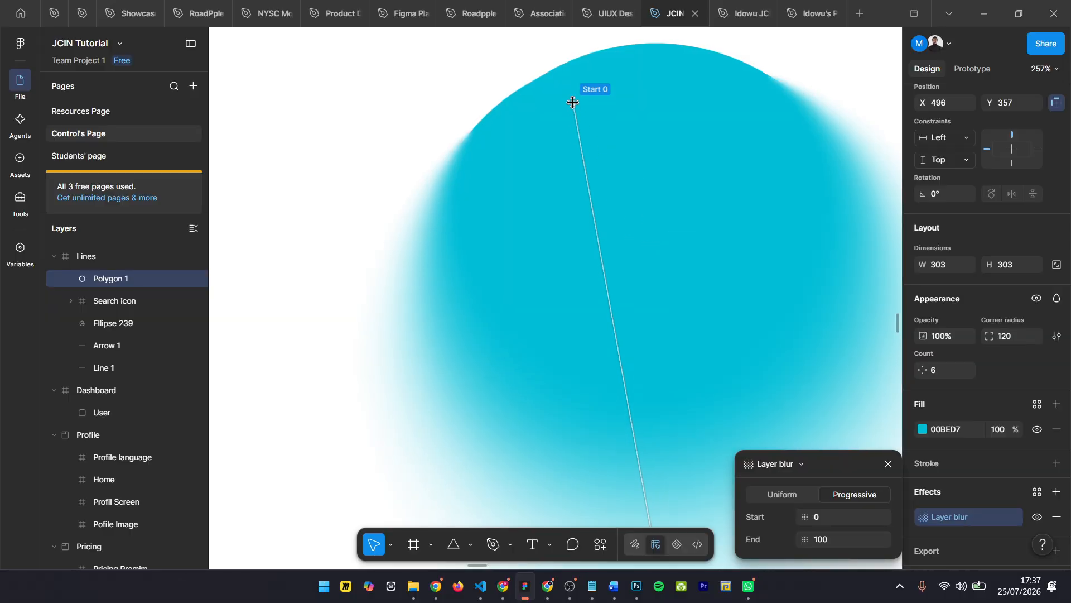
scroll(573, 102, down, 2)
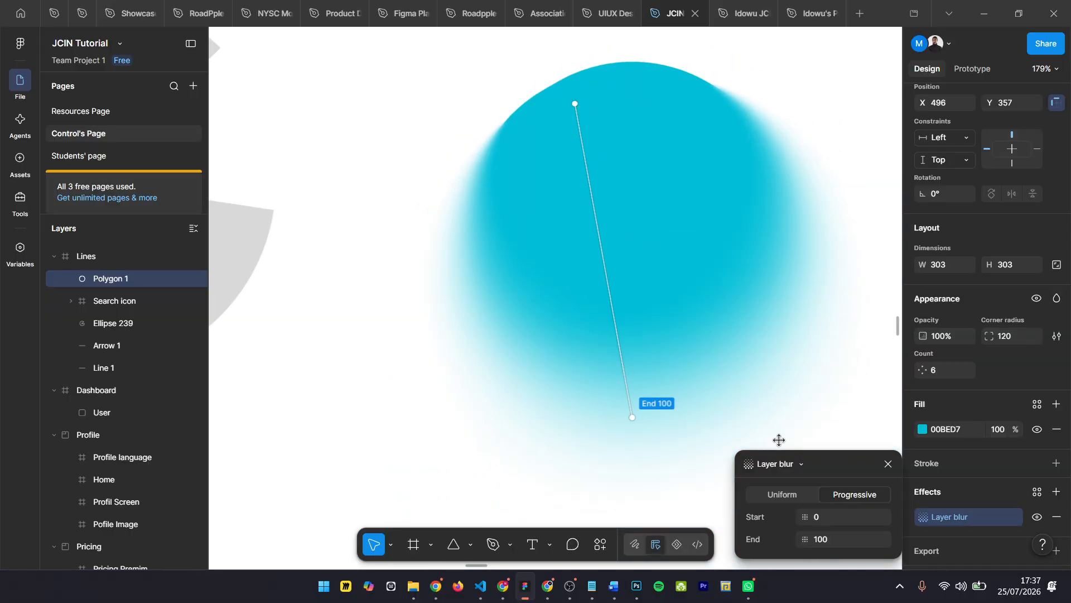
drag(779, 439, 856, 407)
scroll(641, 268, down, 5)
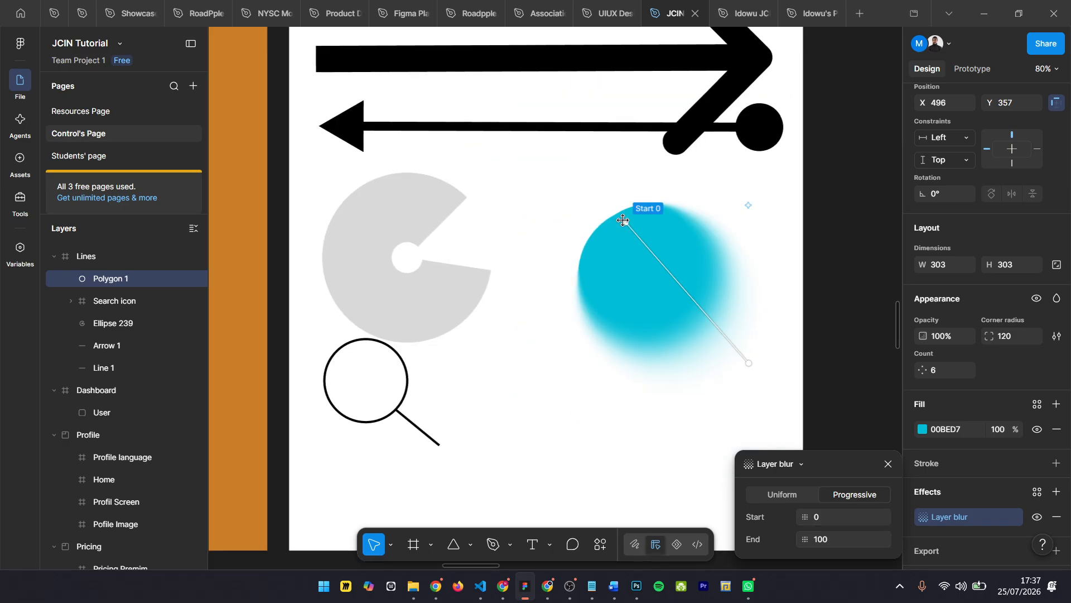
Set the progressive blur's start to about 77.1 and its end to 0, and close the effect settings
mouse_move(805, 517)
mouse_down()
mouse_move(947, 506)
mouse_move(1053, 515)
mouse_move(429, 515)
mouse_move(806, 504)
mouse_up()
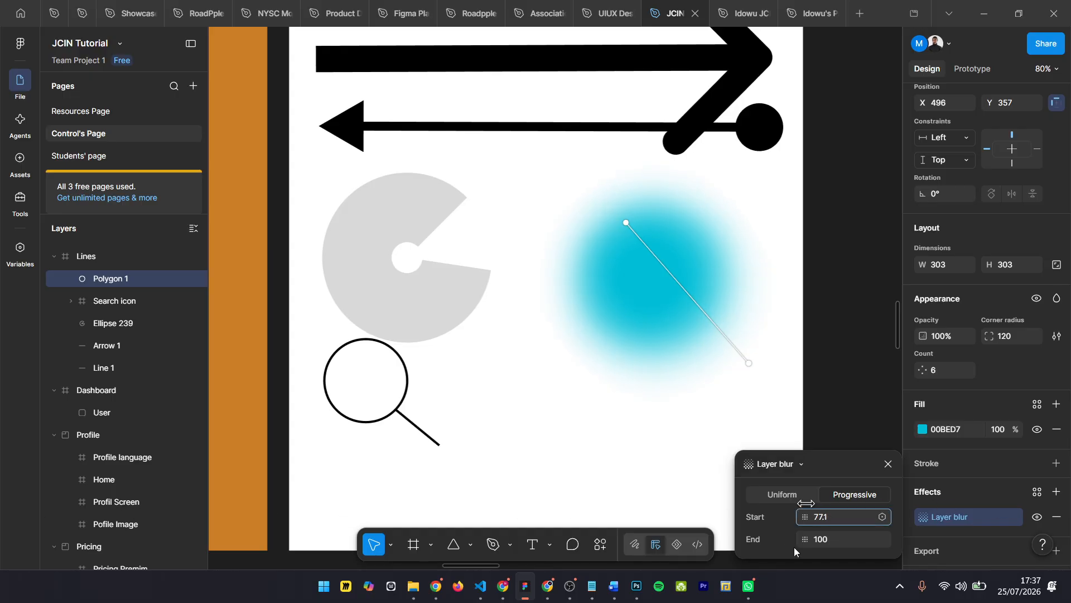
click(838, 542)
text(0)
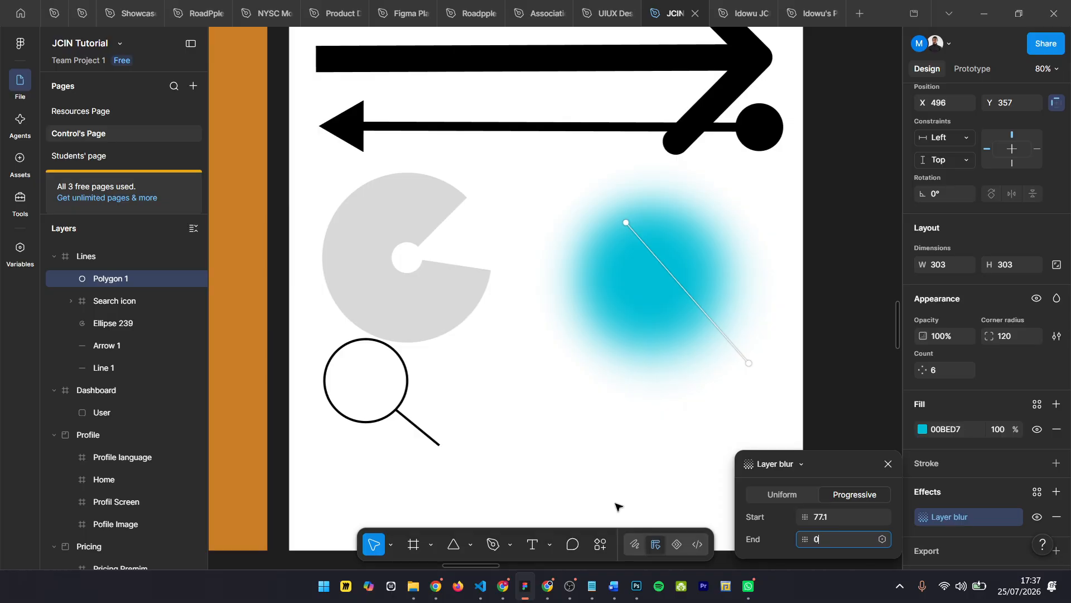
key(Return)
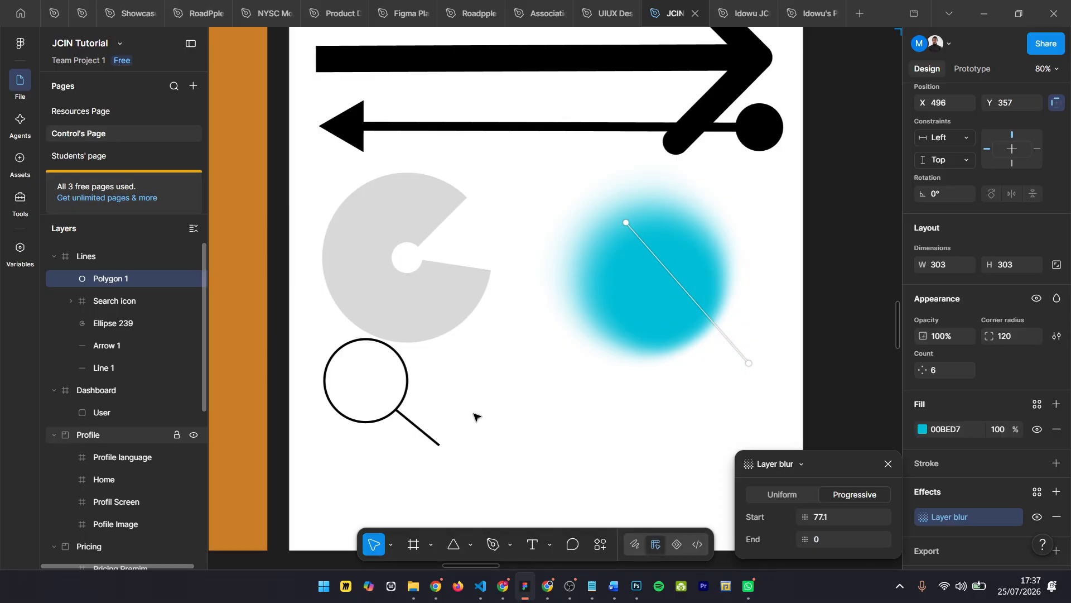
click(889, 464)
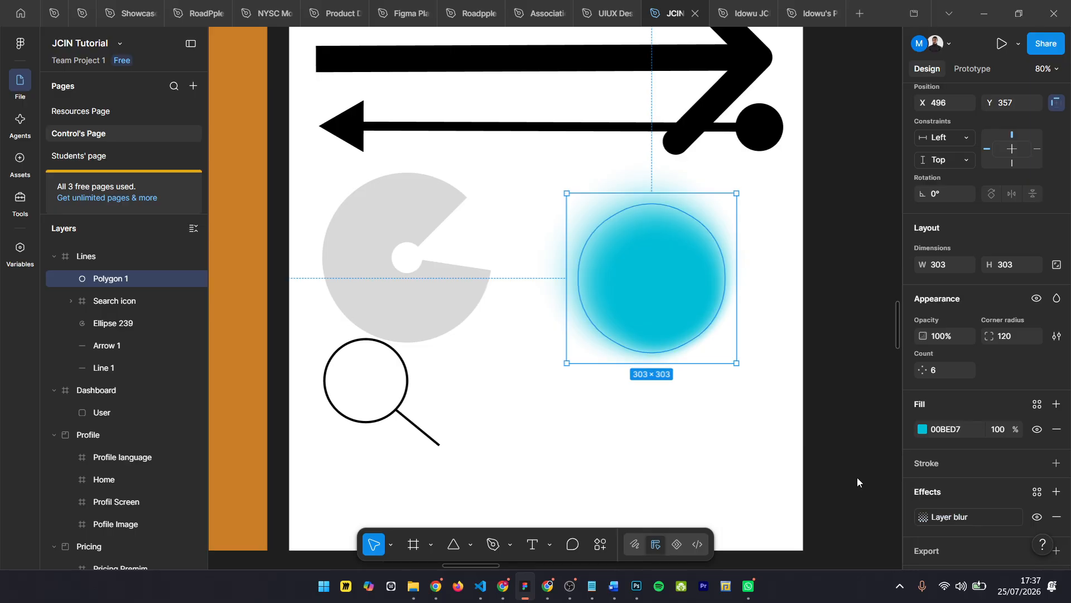
click(986, 520)
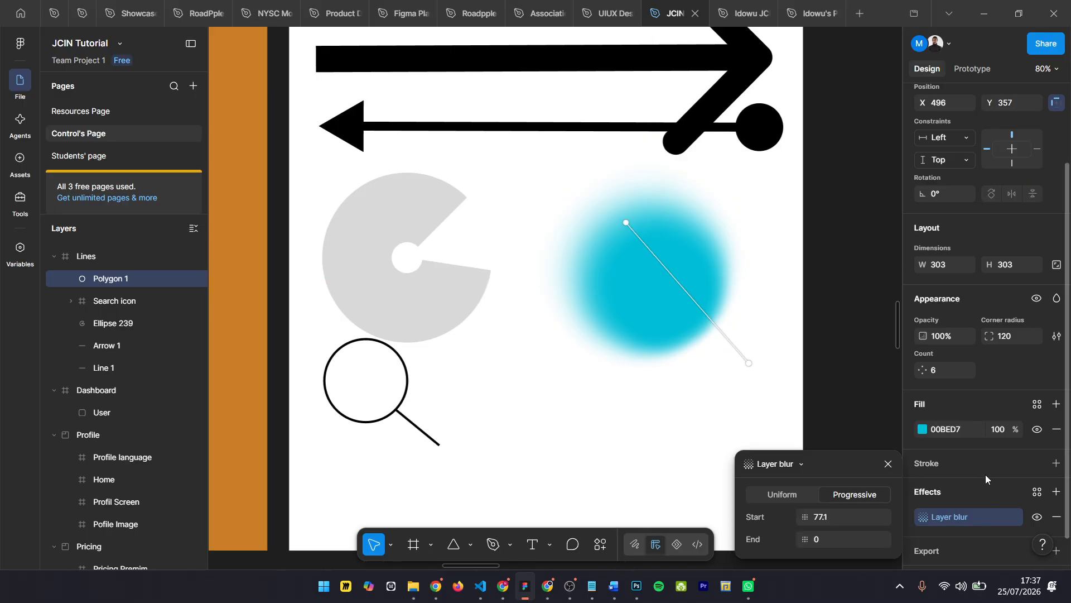
click(888, 464)
click(979, 519)
click(888, 463)
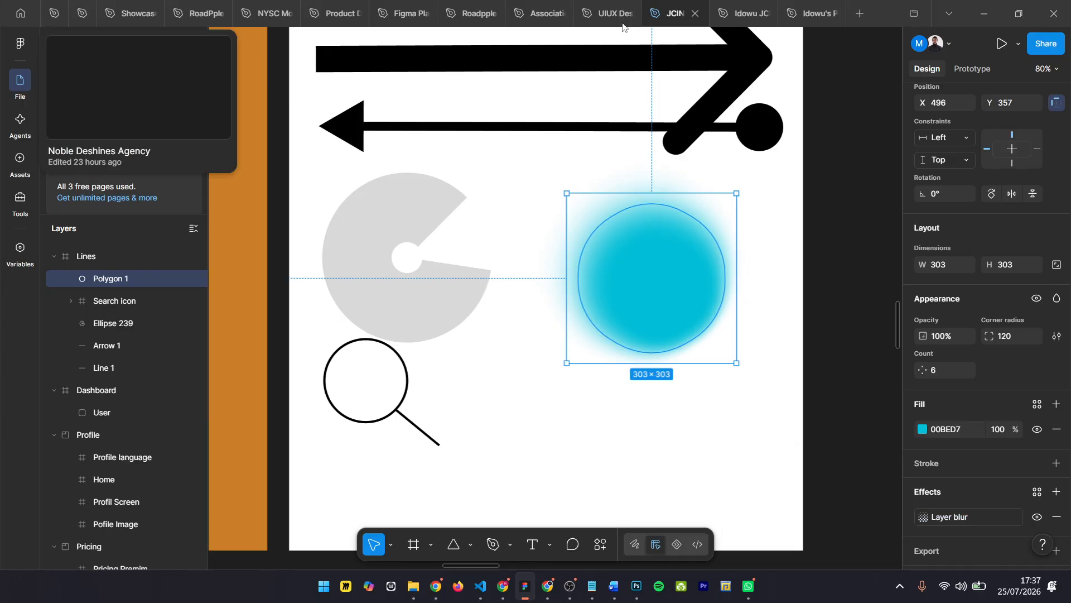
Draw a star about 244 × 244 below the blurred polygon and move it to about X 365, Y 593
click(471, 547)
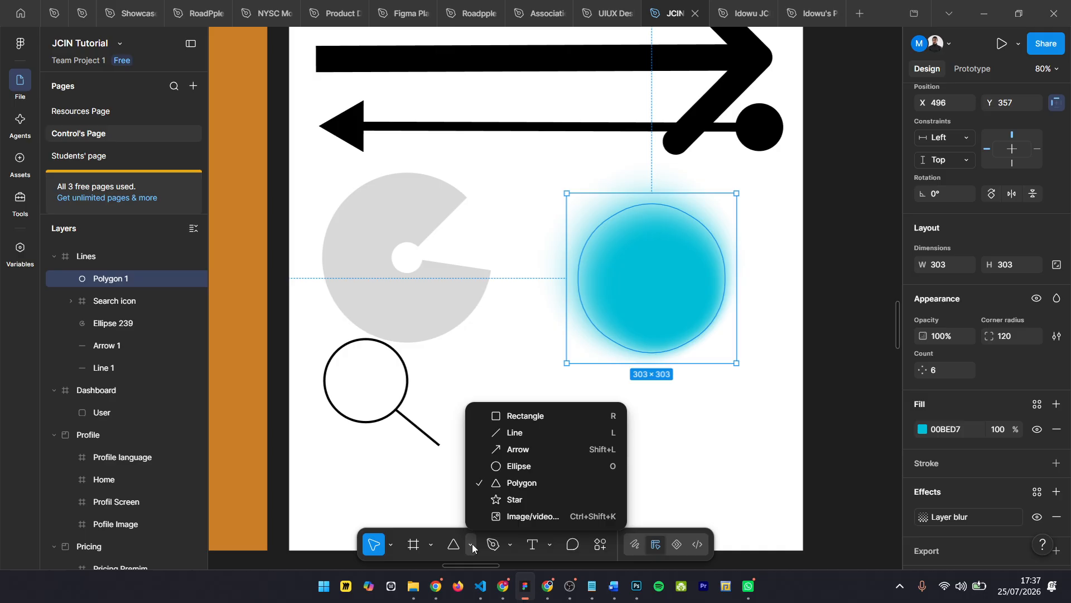
click(522, 501)
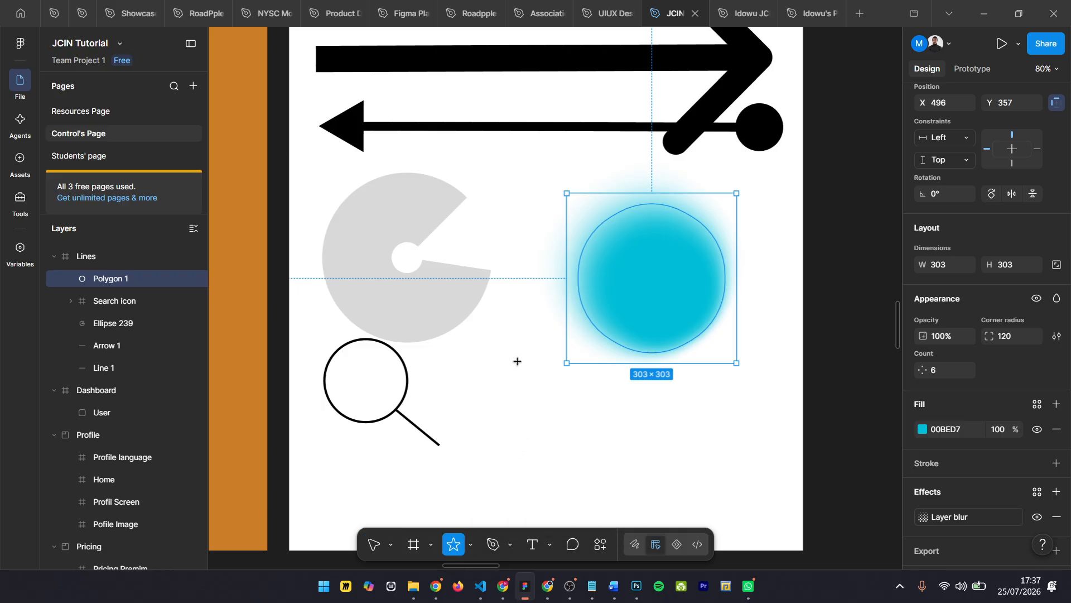
mouse_move(518, 330)
mouse_down()
mouse_move(646, 505)
mouse_move(725, 515)
mouse_move(702, 532)
mouse_move(698, 514)
mouse_move(627, 488)
mouse_move(605, 383)
mouse_move(673, 480)
mouse_move(685, 477)
mouse_move(674, 480)
mouse_move(658, 347)
mouse_up()
mouse_move(653, 396)
mouse_down()
mouse_move(594, 438)
mouse_move(658, 490)
mouse_move(775, 450)
mouse_move(706, 422)
mouse_move(754, 469)
mouse_move(652, 376)
mouse_up()
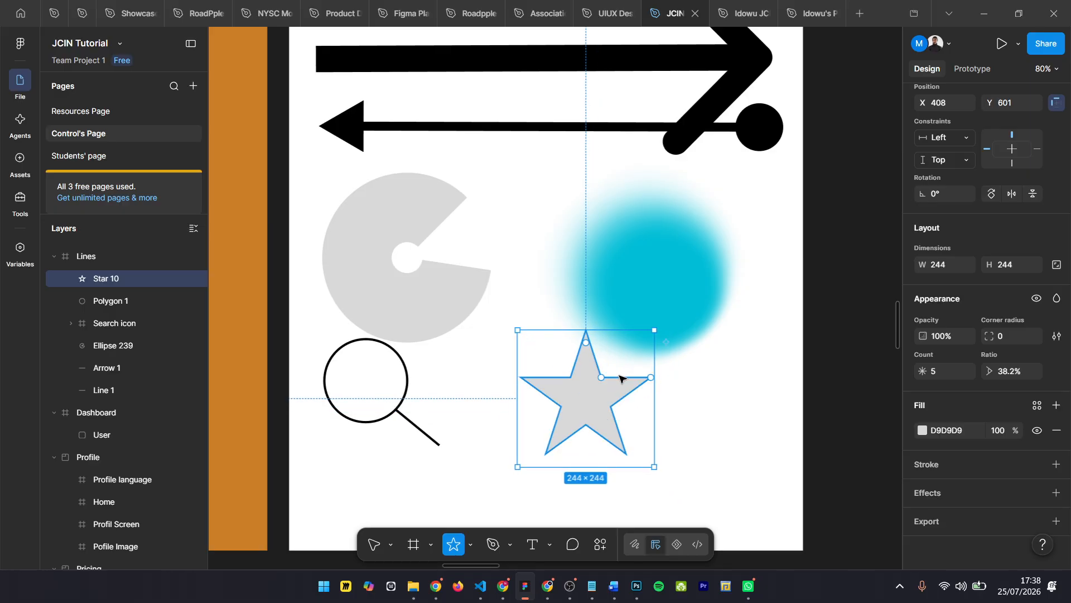
scroll(615, 413, up, 5)
drag(566, 368, 534, 381)
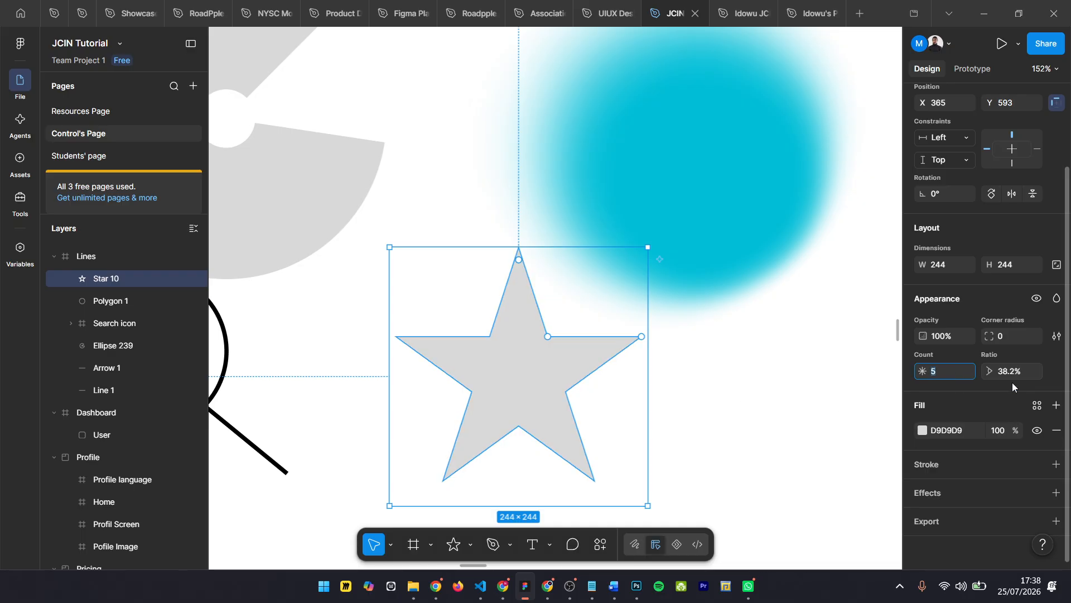
Set the star's point count to 3 and then to 4
text(3)
key(Return)
click(951, 370)
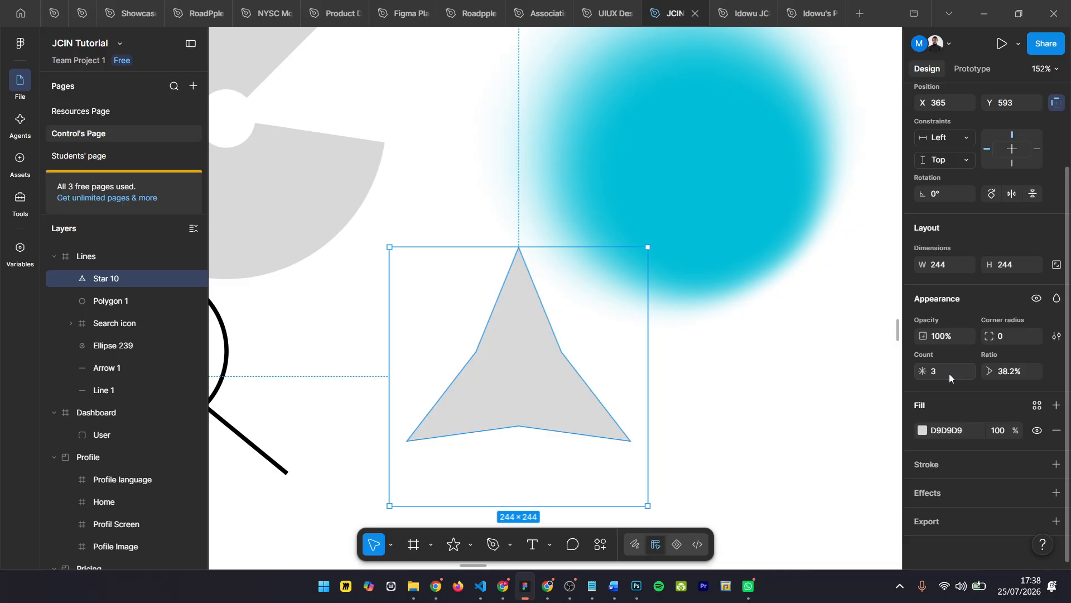
click(735, 411)
click(556, 407)
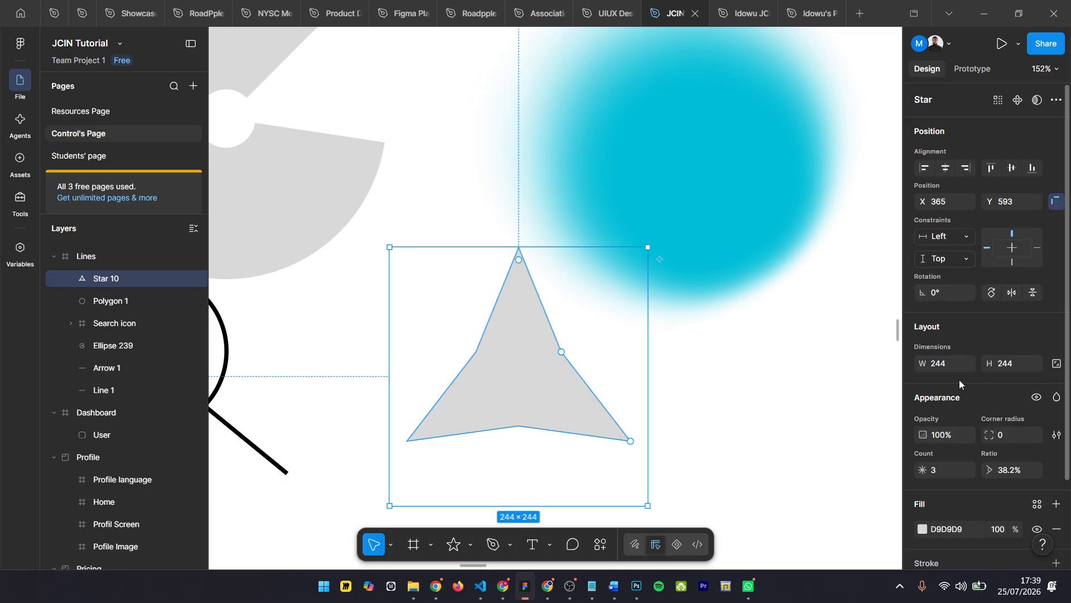
key(Return)
click(952, 468)
text(4)
key(Return)
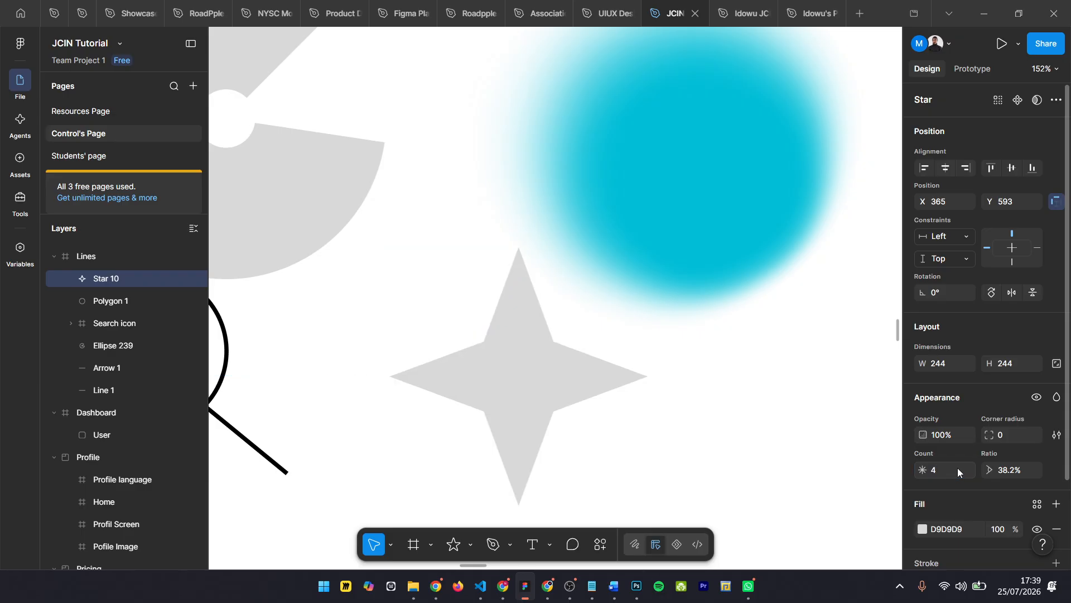
scroll(569, 351, down, 1)
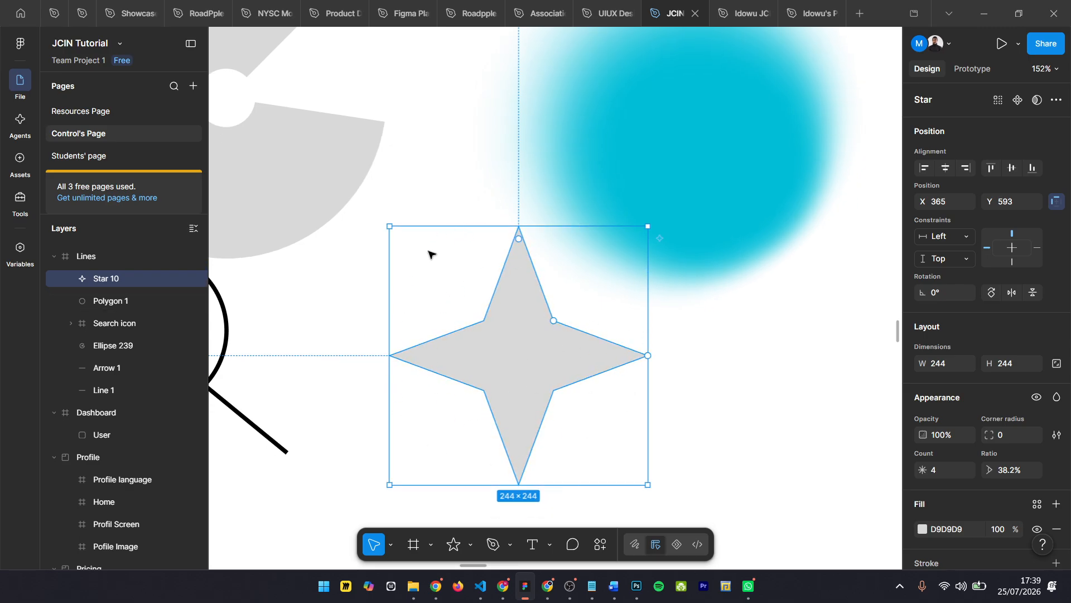
Set the star's point count to 5 and then increase it to 25
click(970, 472)
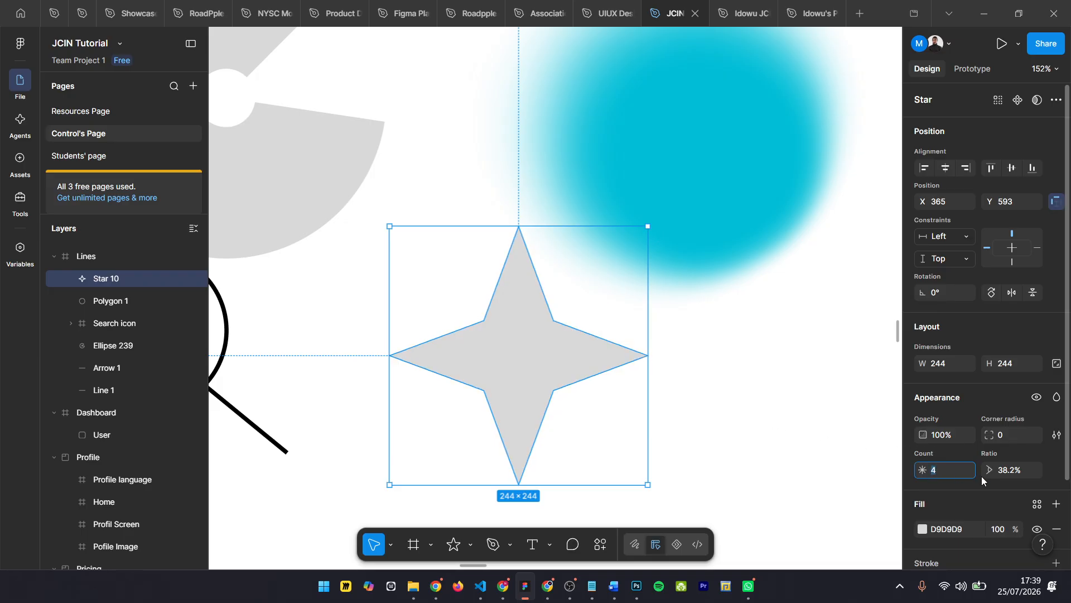
text(5)
key(Return)
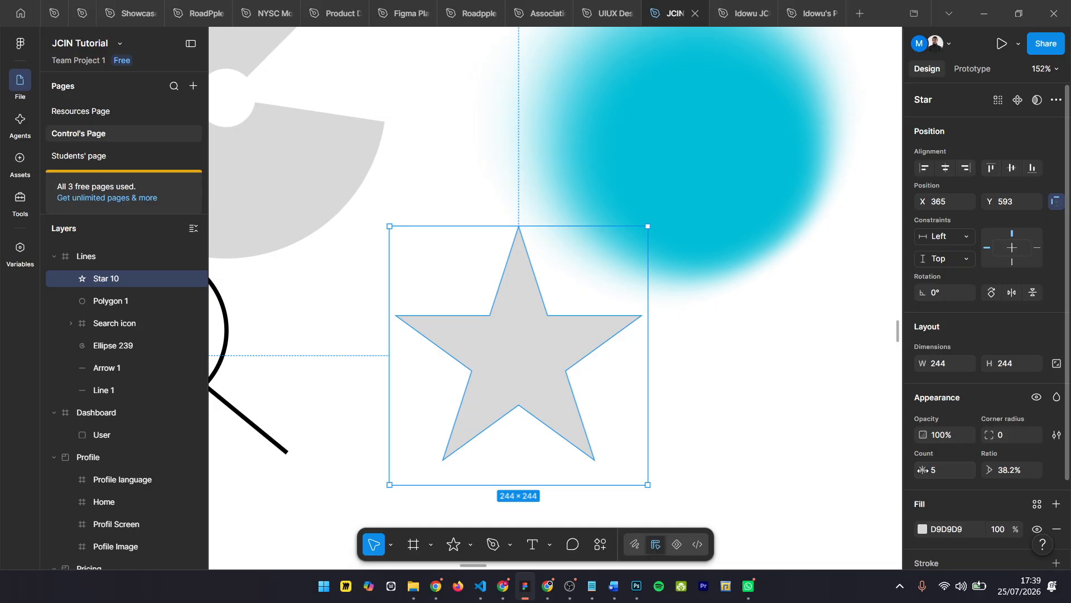
drag(922, 470, 271, 467)
drag(329, 466, 639, 292)
scroll(639, 292, down, 5)
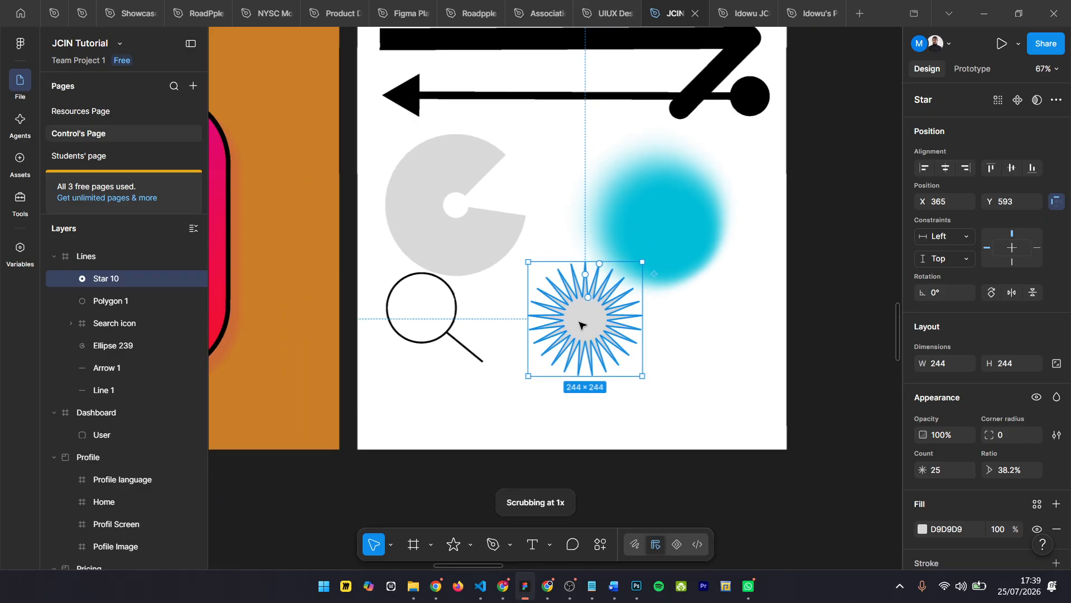
Add a black inside stroke of weight 1 to the 25-point star
scroll(581, 318, up, 4)
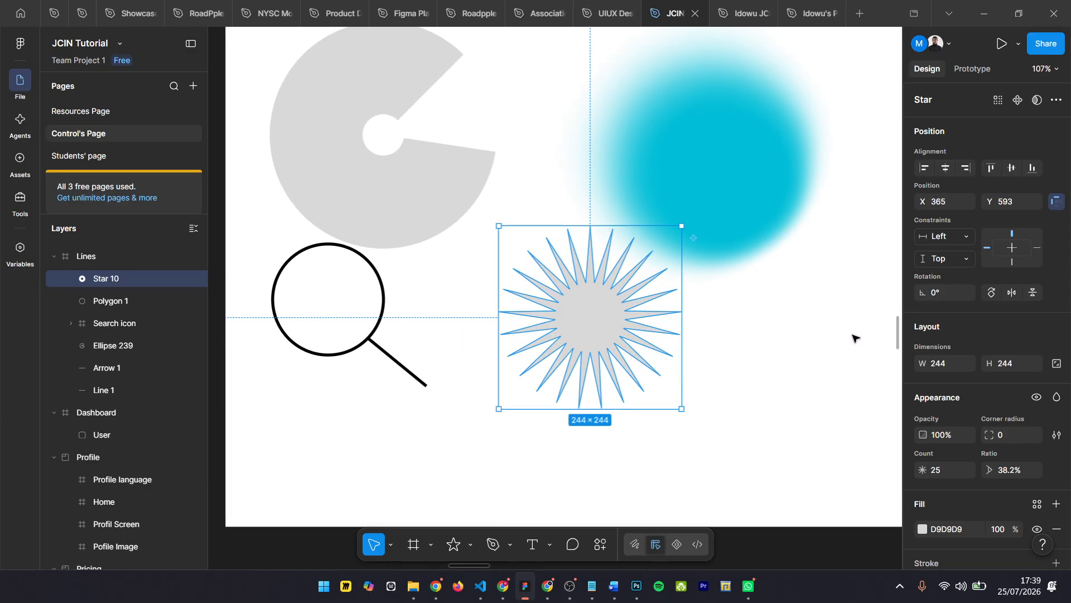
scroll(1005, 513, down, 2)
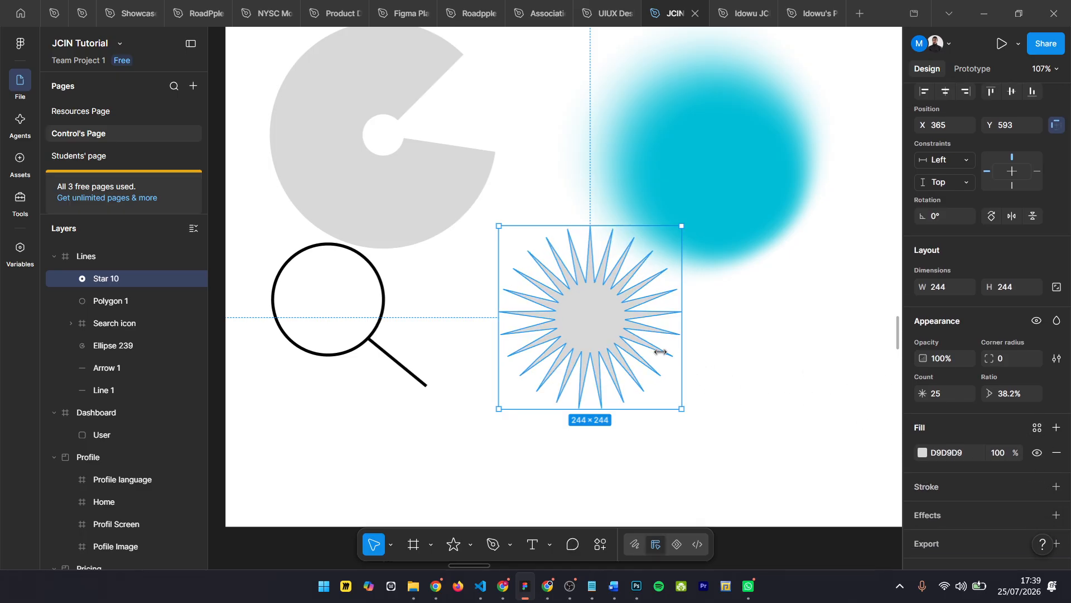
scroll(615, 332, up, 1)
scroll(615, 332, up, 3)
scroll(960, 458, down, 1)
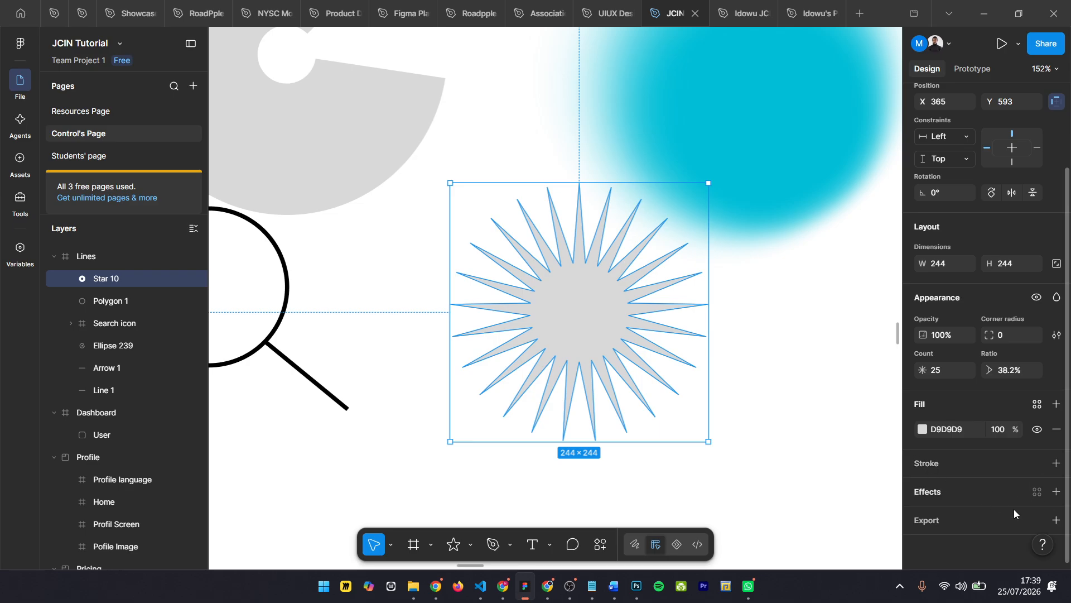
click(1056, 463)
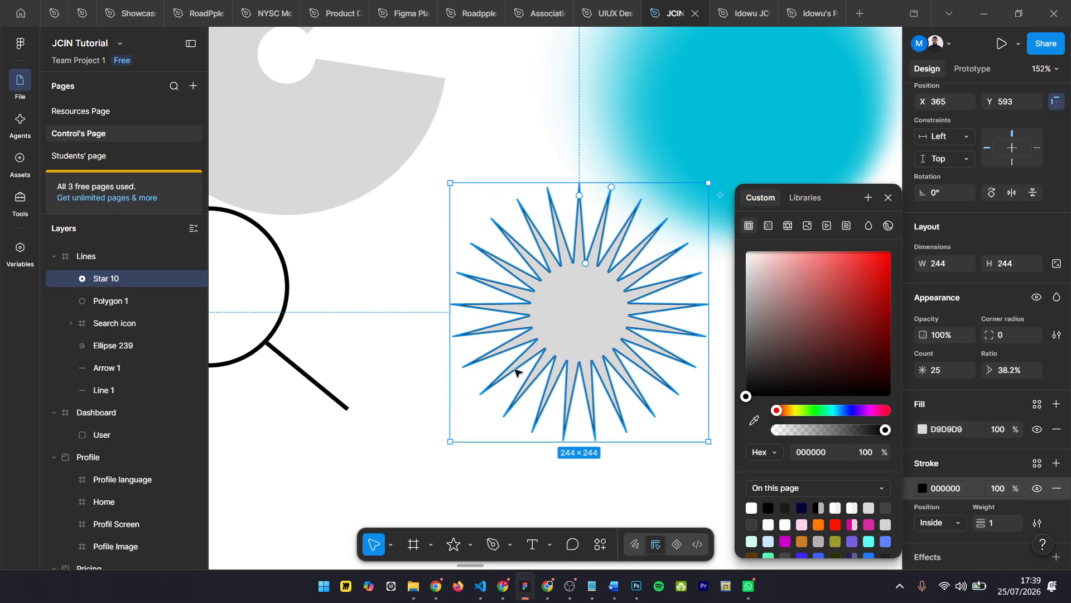
click(888, 198)
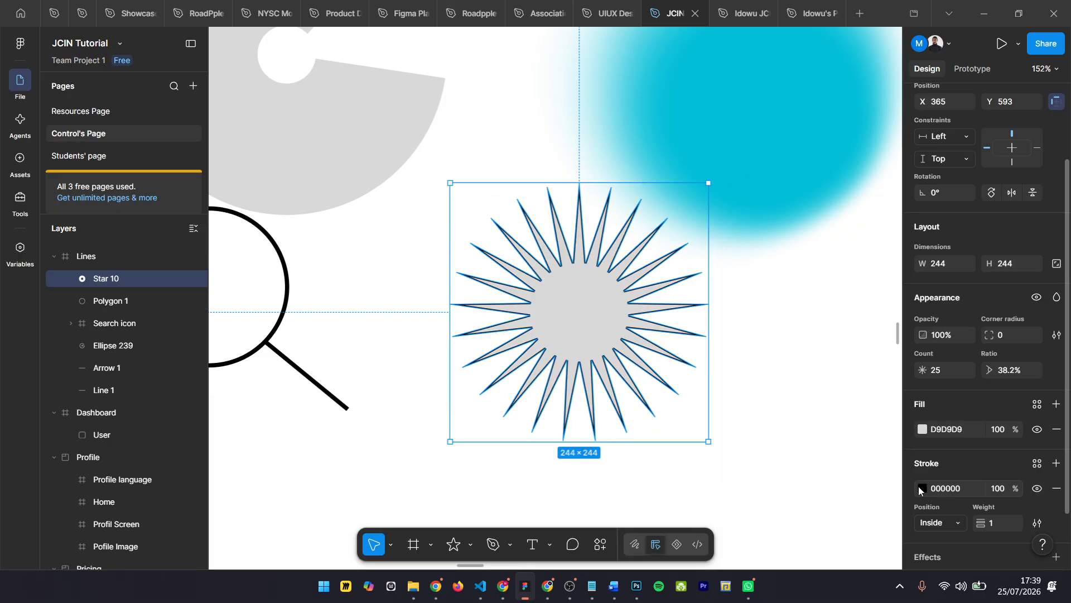
Try a green and then change the star's stroke to a dark olive brown, about 524300
click(921, 488)
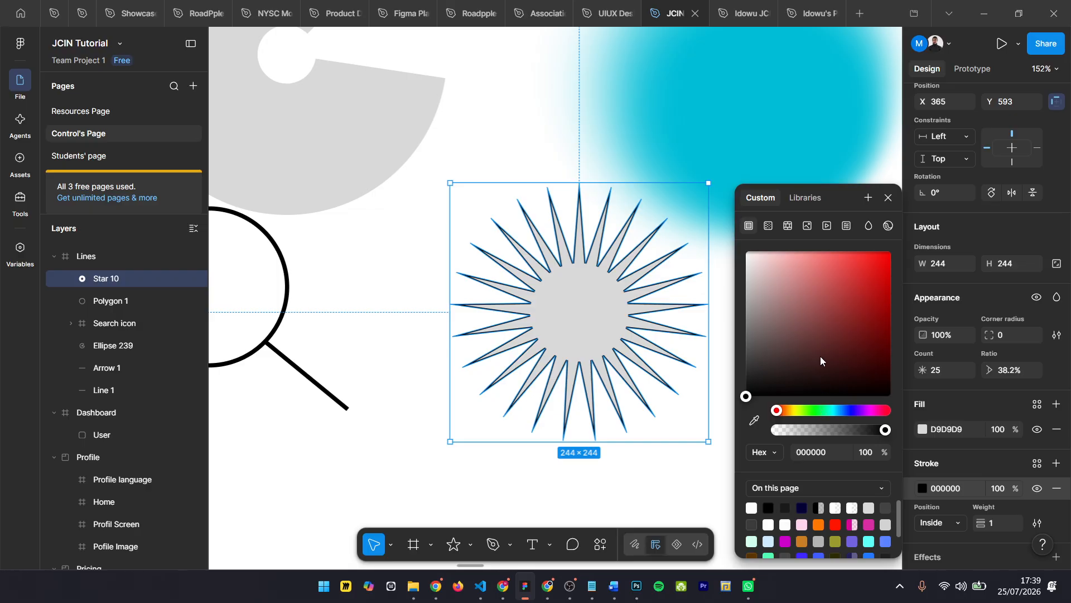
click(821, 410)
mouse_move(831, 298)
mouse_down()
mouse_move(873, 285)
mouse_move(954, 294)
mouse_move(967, 330)
mouse_up()
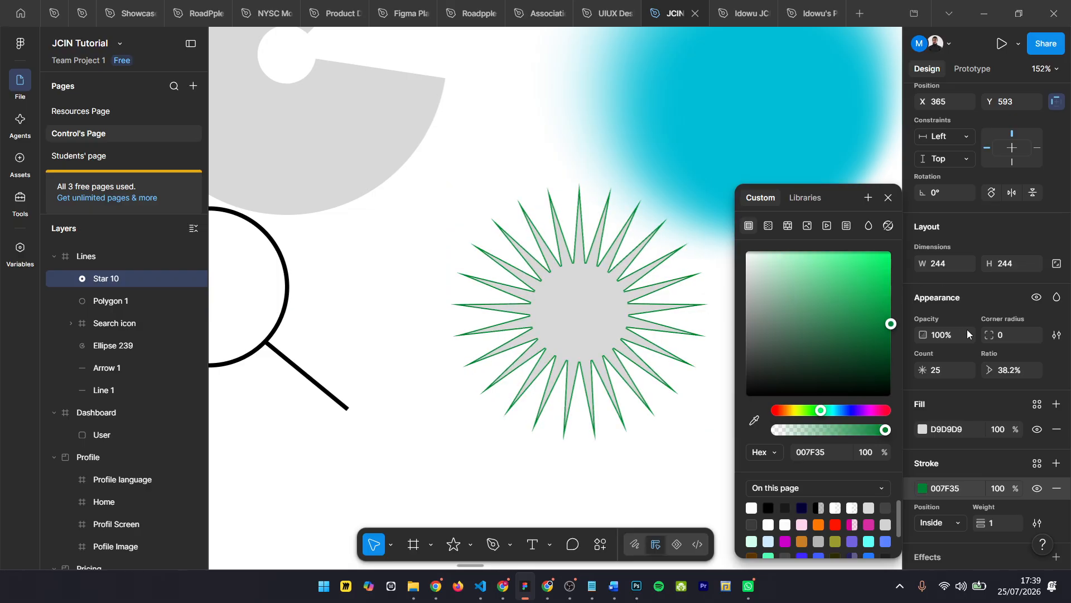
click(792, 412)
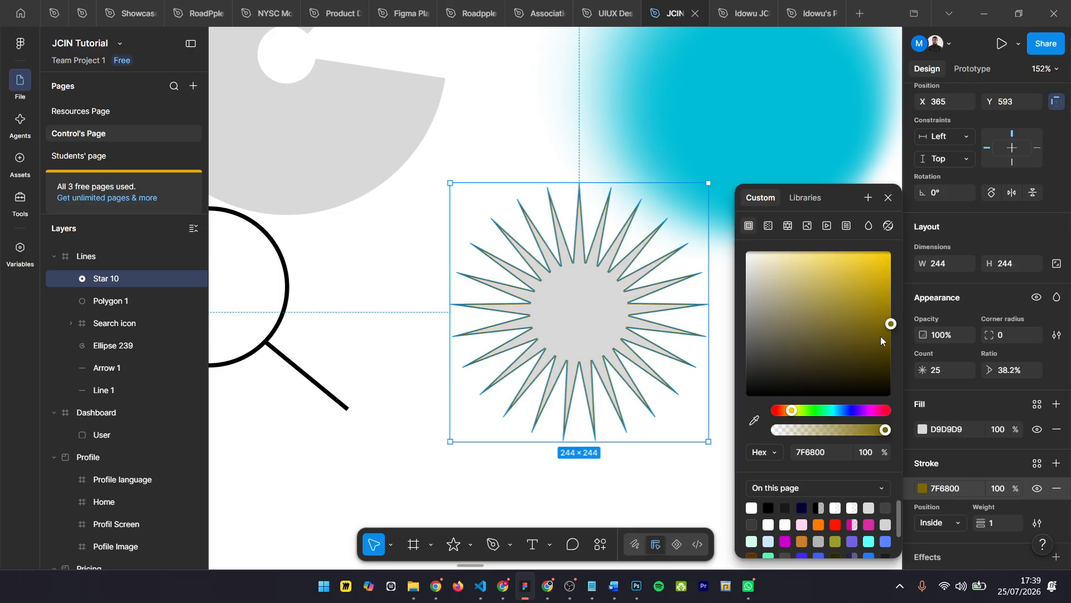
drag(886, 338, 902, 352)
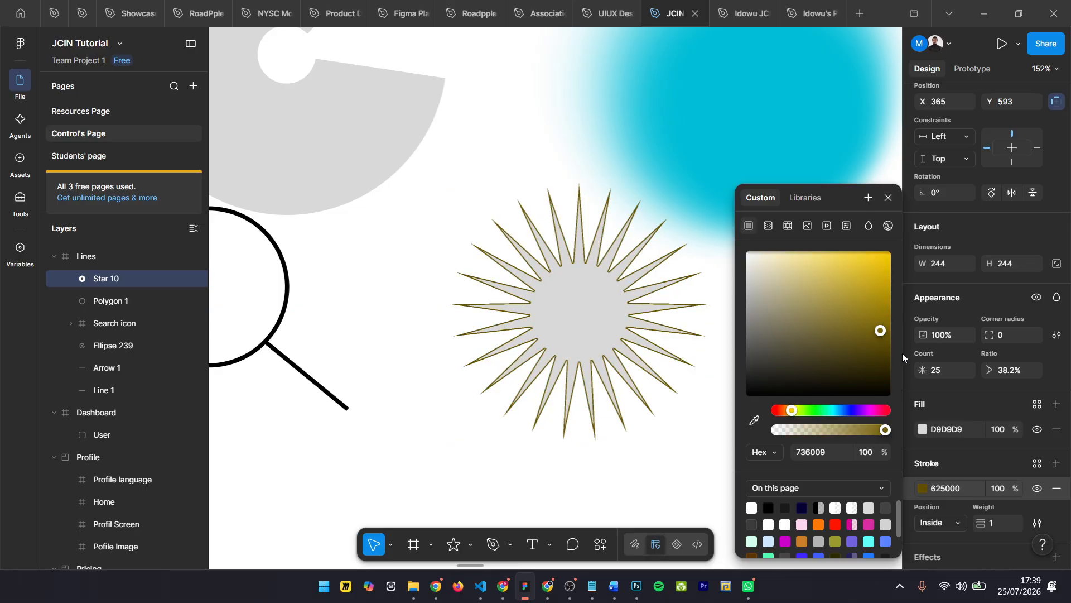
click(889, 199)
Change the star's fill to a golden yellow, about F7C327
click(923, 430)
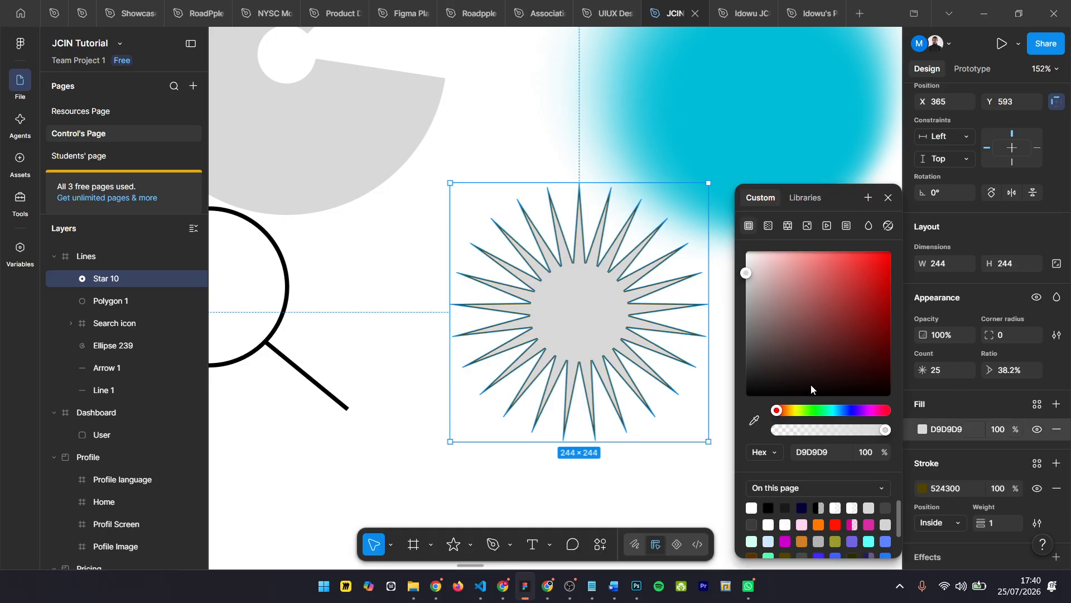
click(791, 410)
drag(845, 279, 868, 257)
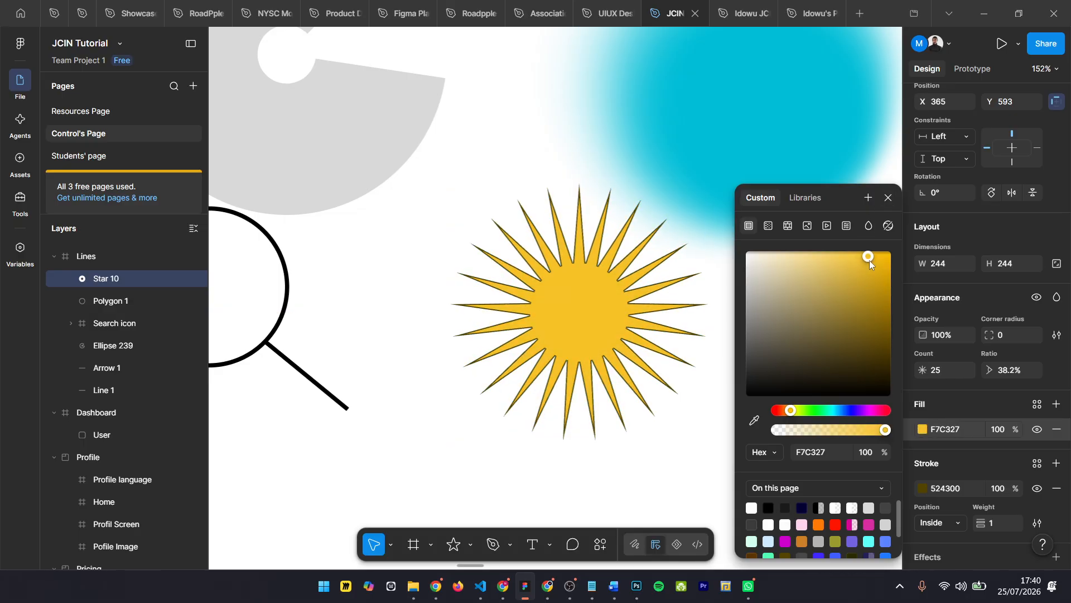
click(888, 197)
Add a uniform Background blur effect of 4 to the star and close the effect settings
scroll(630, 348, up, 3)
scroll(630, 349, up, 5)
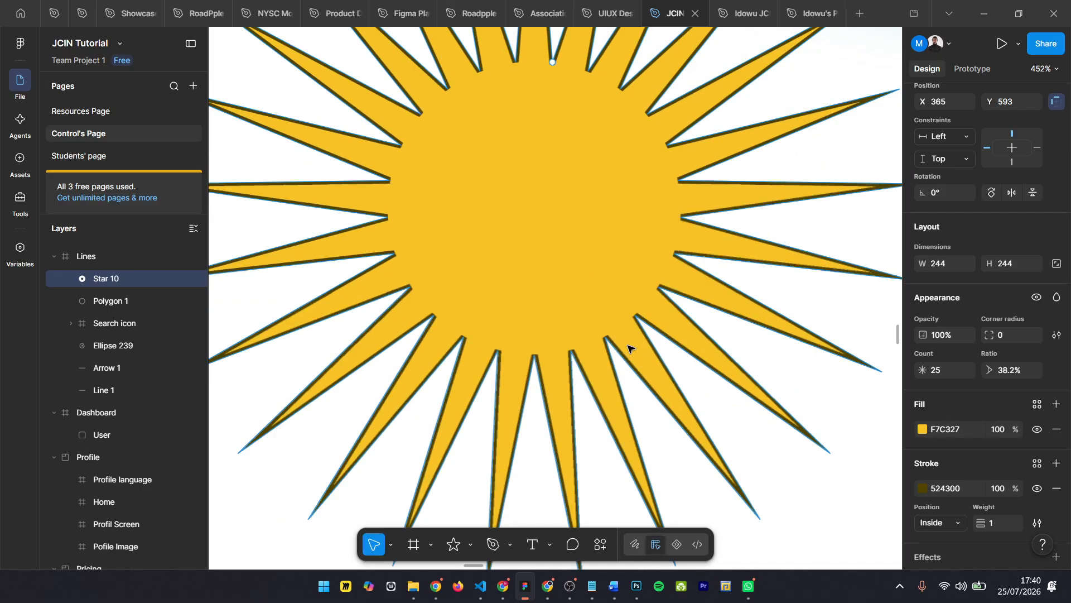
scroll(1054, 424, down, 2)
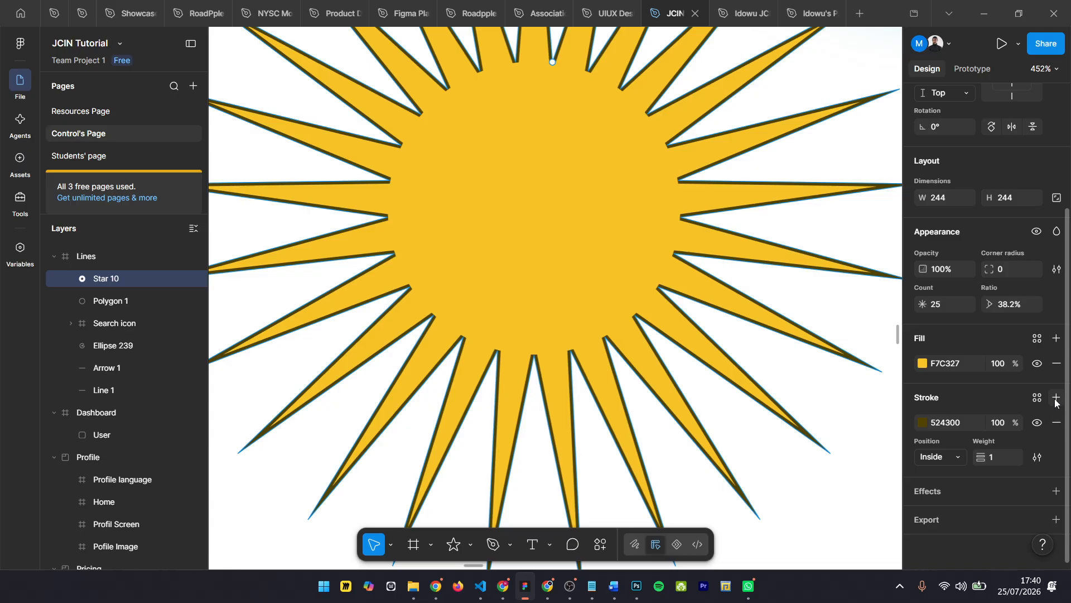
click(1056, 491)
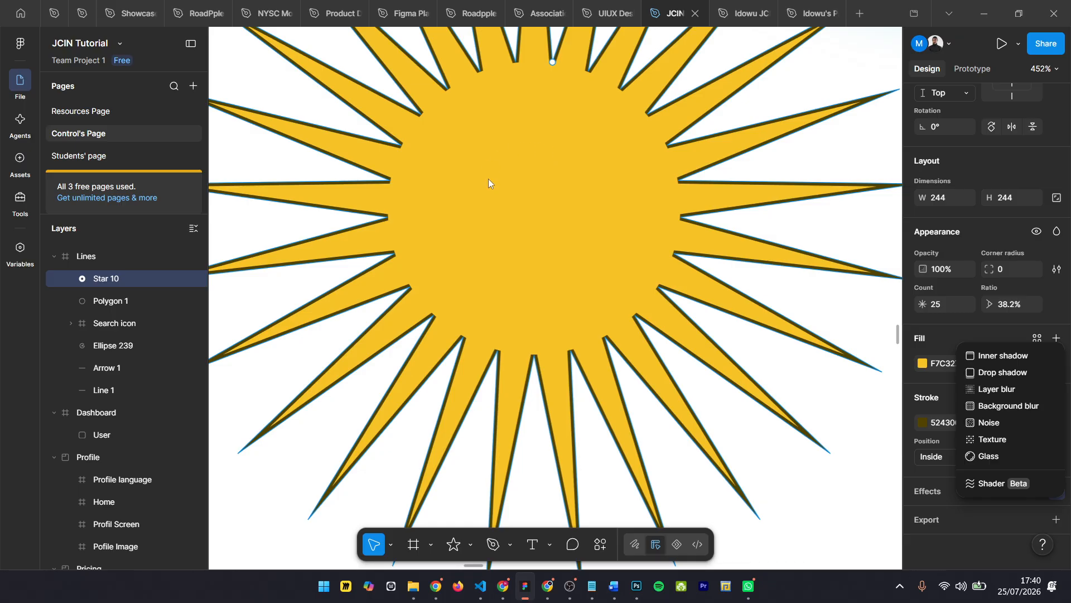
click(990, 407)
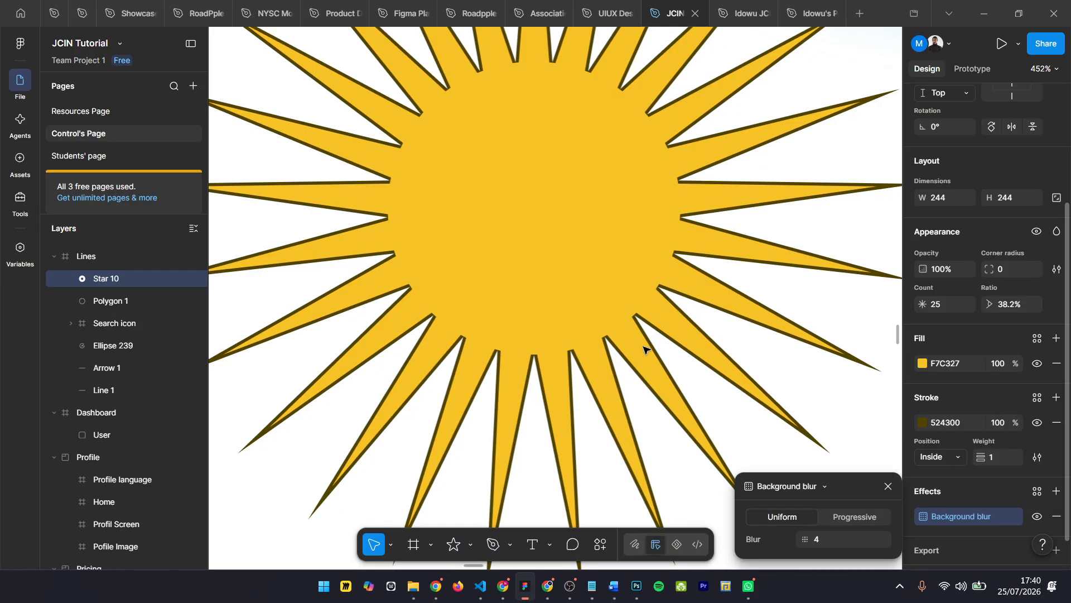
scroll(641, 343, down, 5)
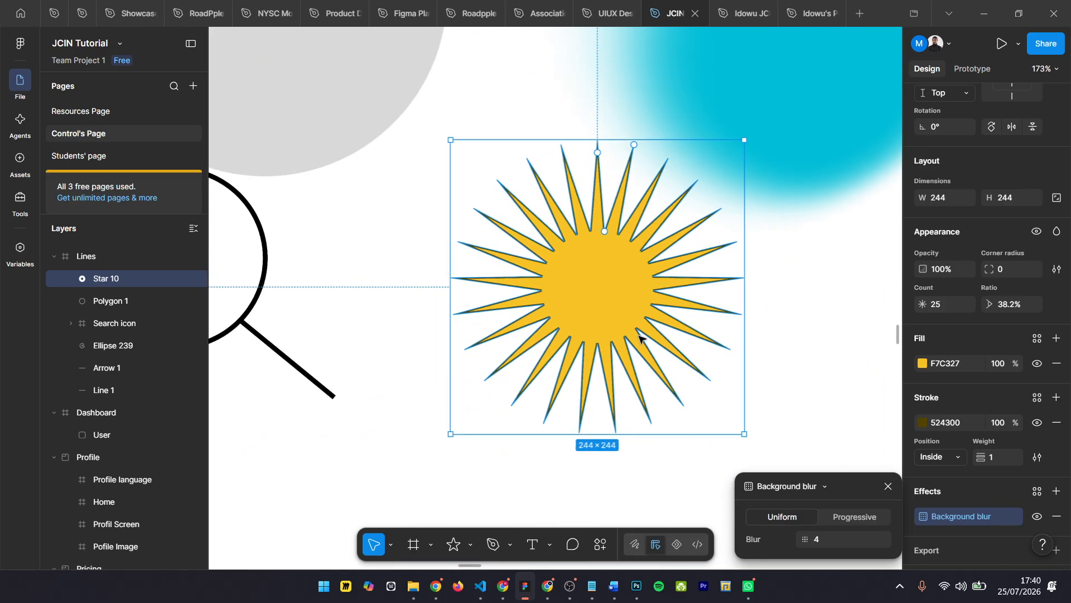
scroll(639, 337, down, 3)
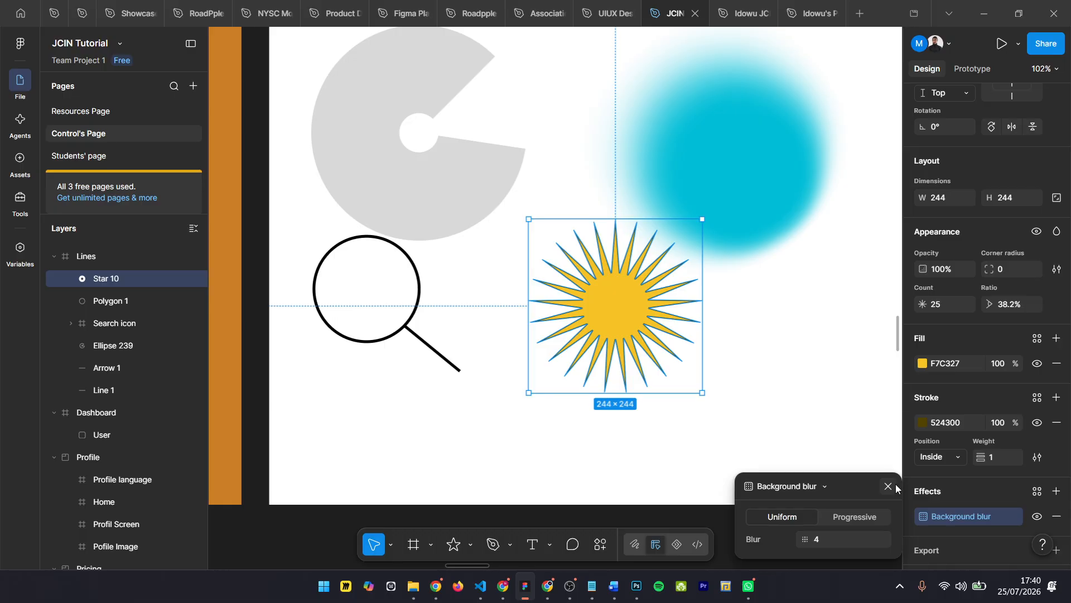
click(889, 487)
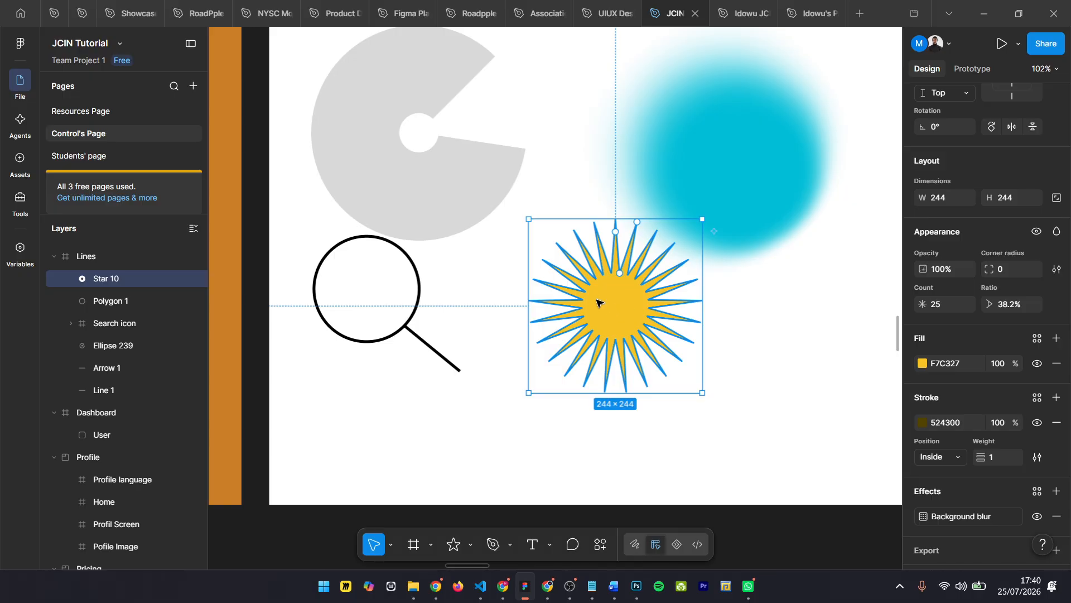
Draw a new frame about 696 × 538 beside the Lines frame, keeping its white FFFFFF fill
scroll(596, 302, down, 5)
scroll(610, 306, right, 2)
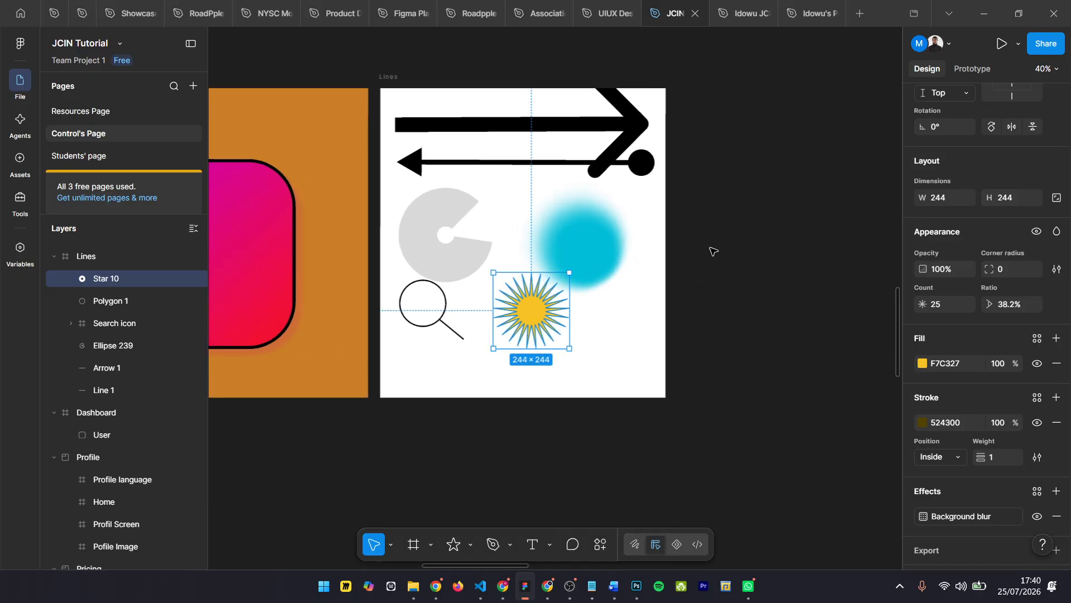
scroll(713, 251, up, 2)
key(f)
drag(699, 148, 872, 381)
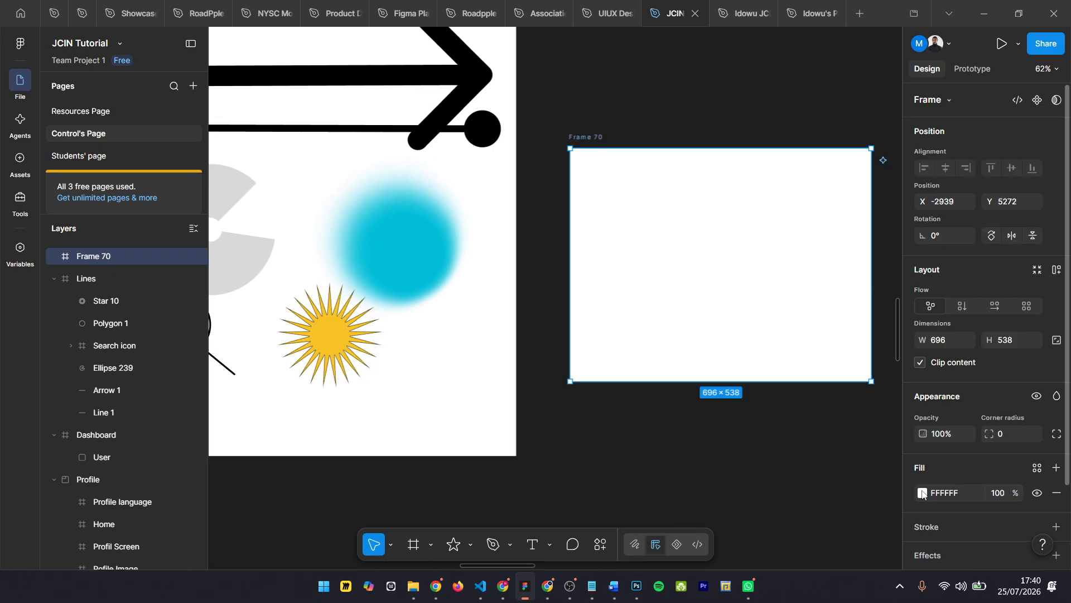
click(922, 492)
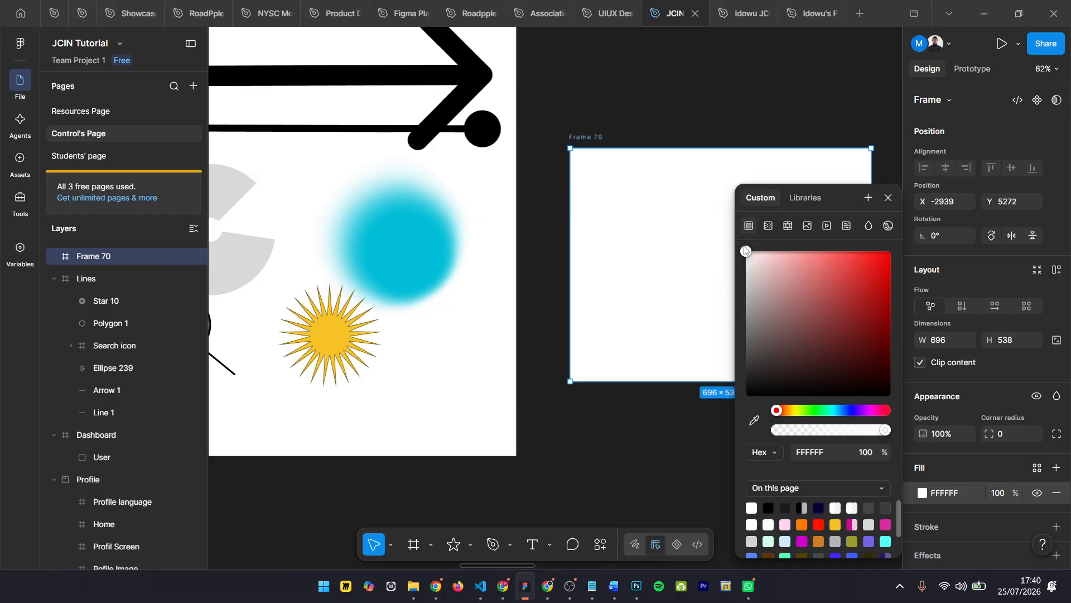
click(888, 197)
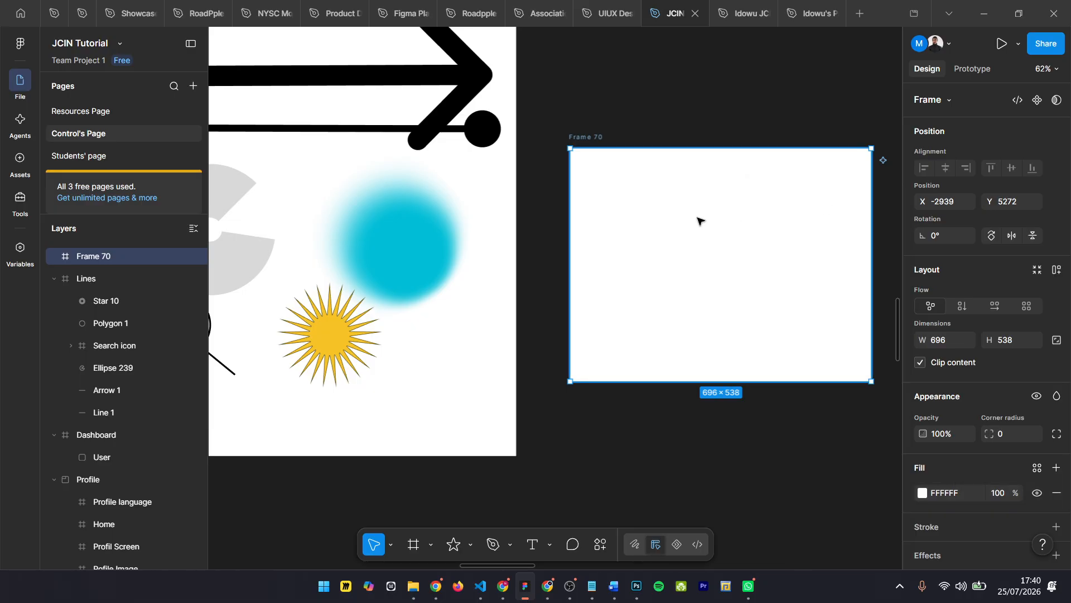
Draw a rectangle about 477 × 319 inside the new frame and fill it with the cyan 00BED7 sampled from the blurred circle
key(r)
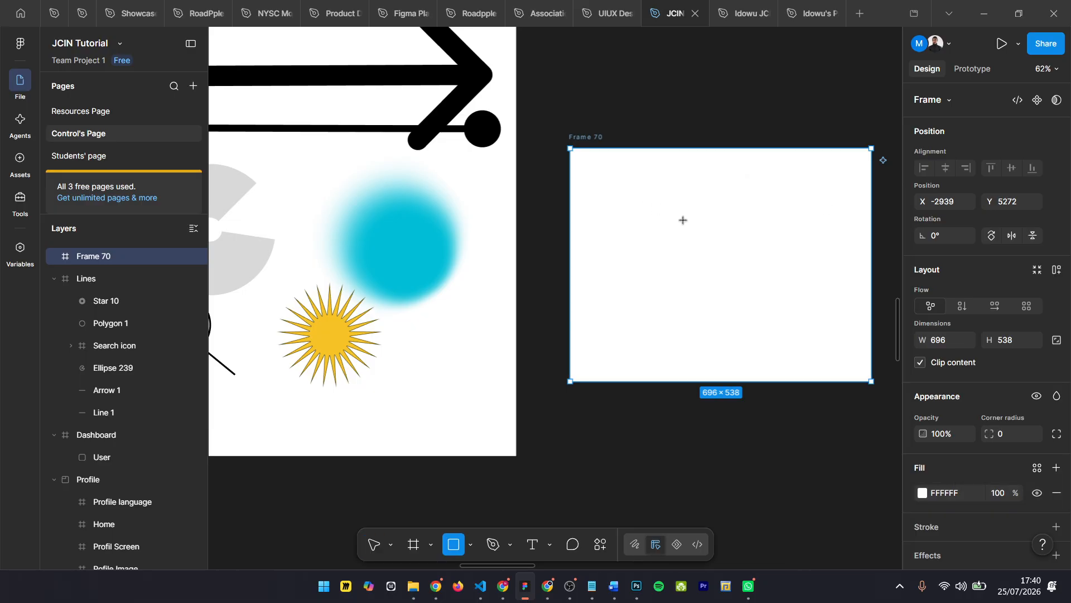
mouse_move(639, 203)
mouse_down()
mouse_move(854, 363)
mouse_move(784, 301)
mouse_move(729, 287)
mouse_up()
key(i)
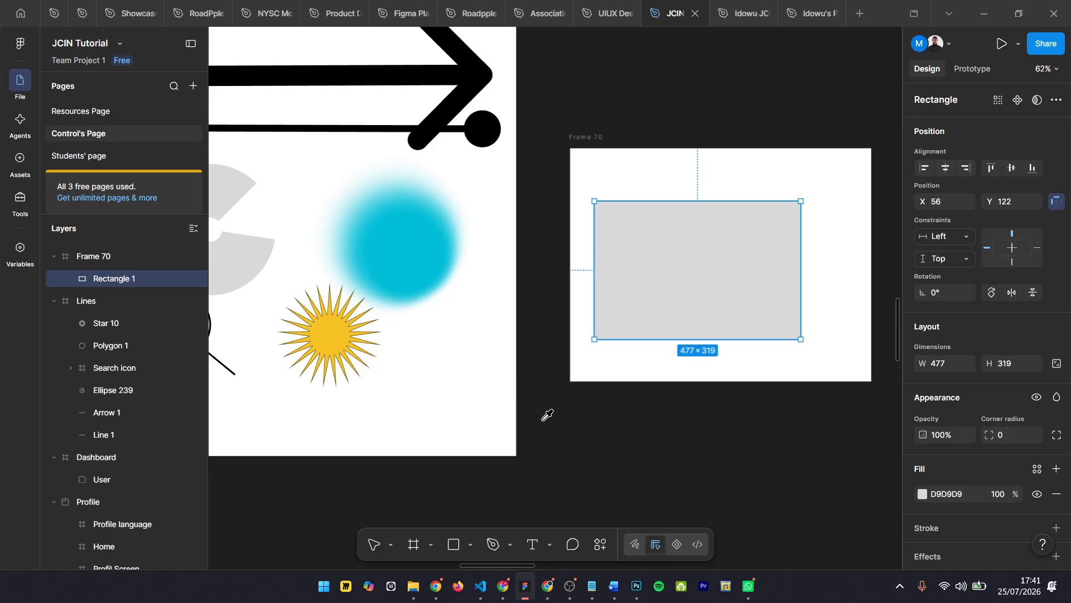
click(424, 228)
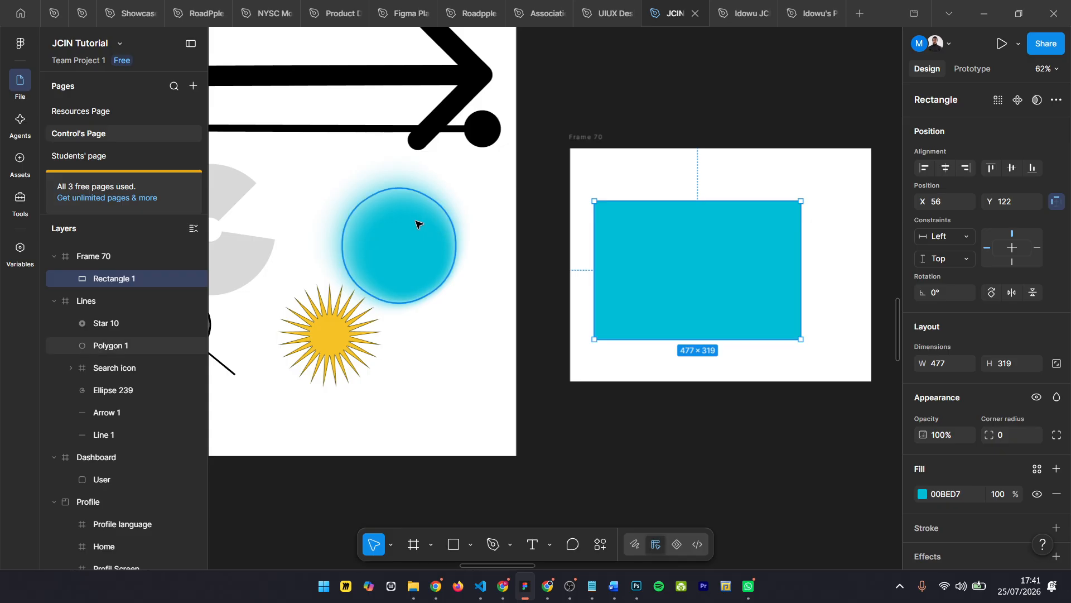
Try the star's golden yellow F7C327 as the rectangle's fill, restore the circle's cyan 00BED7 and close the colour settings
click(922, 495)
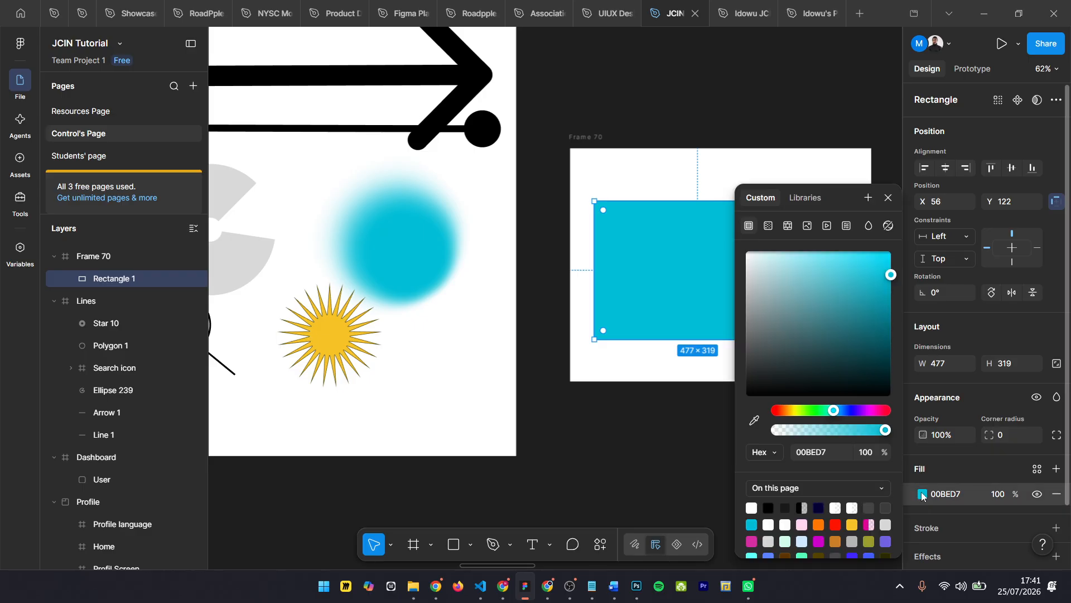
click(754, 426)
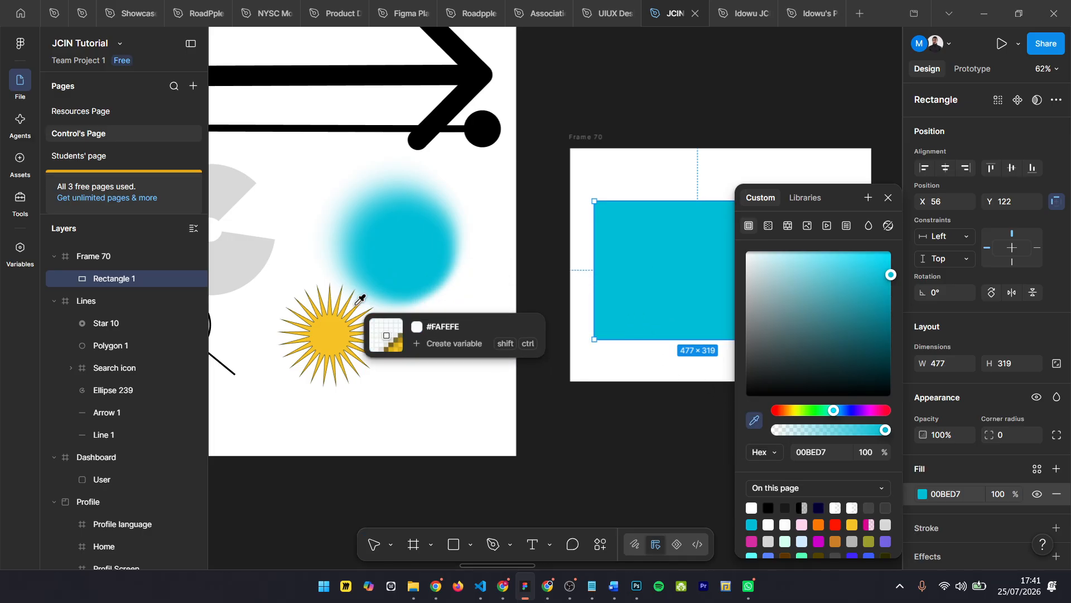
click(323, 333)
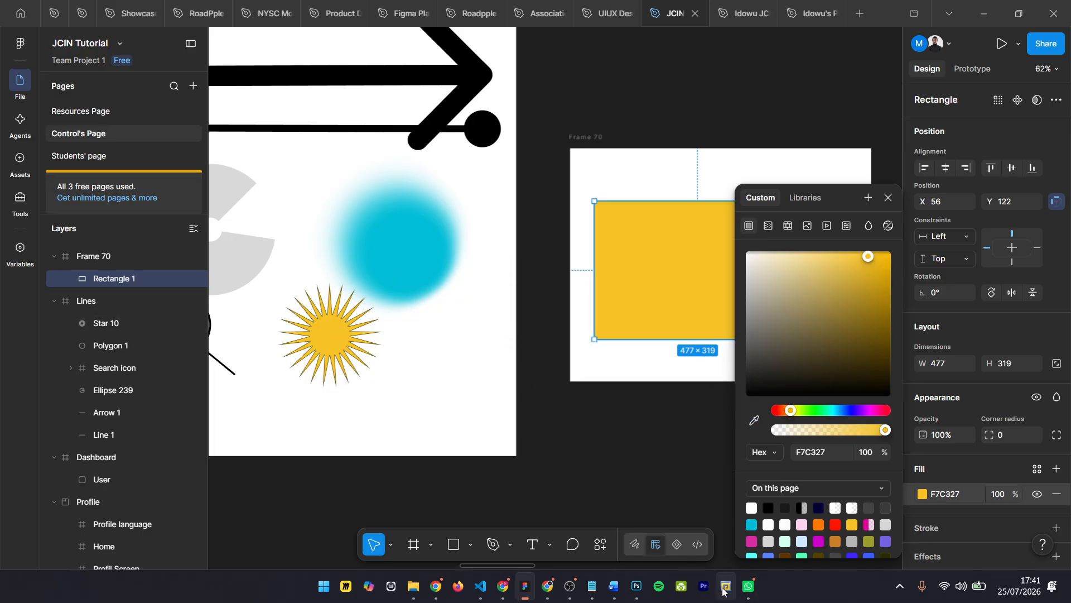
key(i)
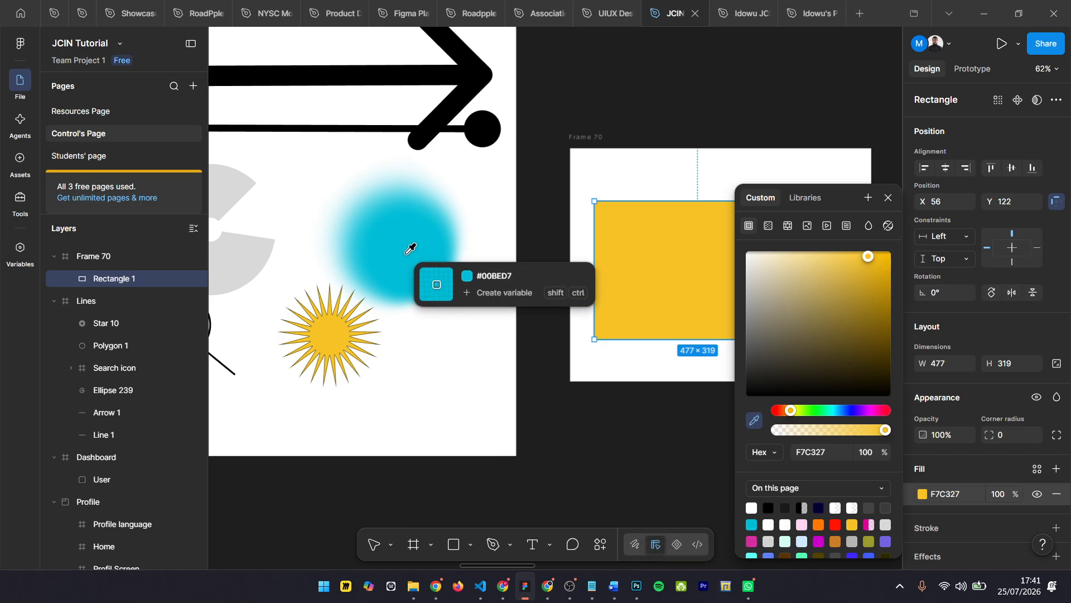
click(411, 246)
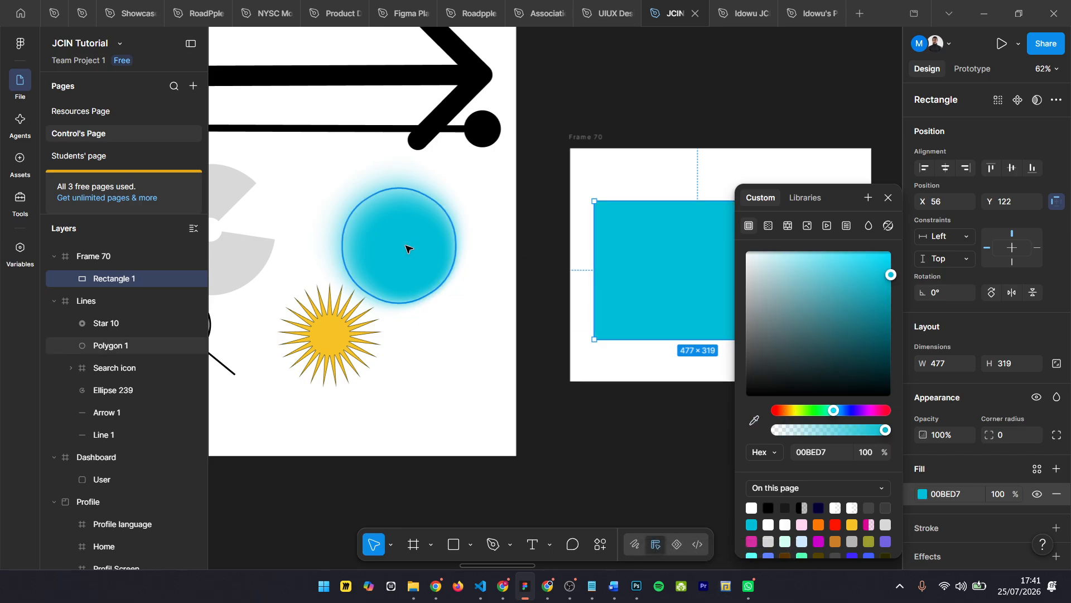
click(888, 198)
Duplicate the 25-point star from the Lines frame onto the cyan rectangle in the new frame
scroll(431, 347, up, 3)
click(283, 324)
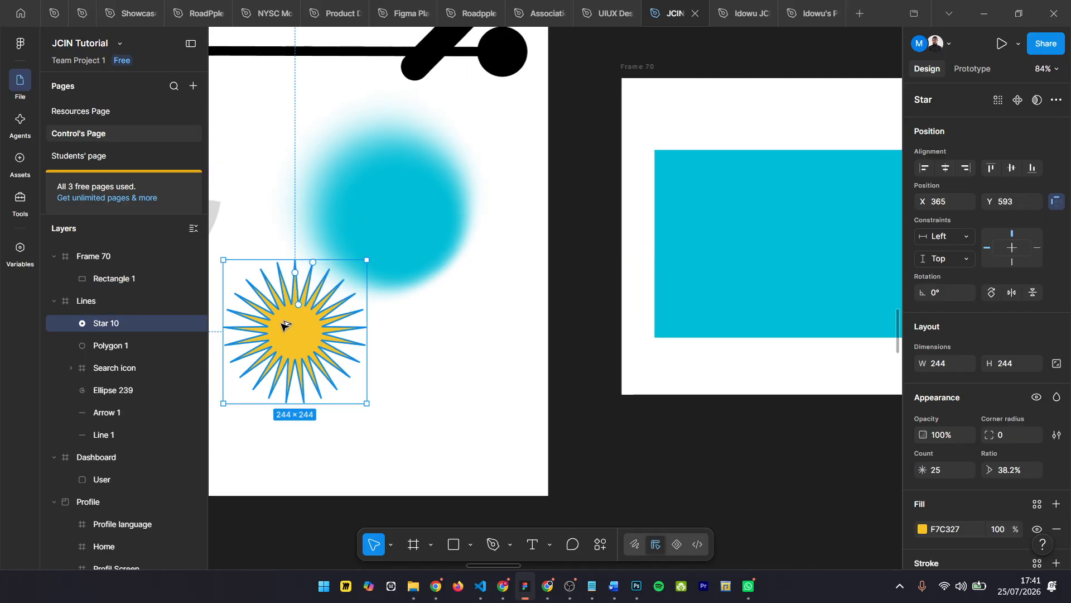
drag(283, 324, 786, 246)
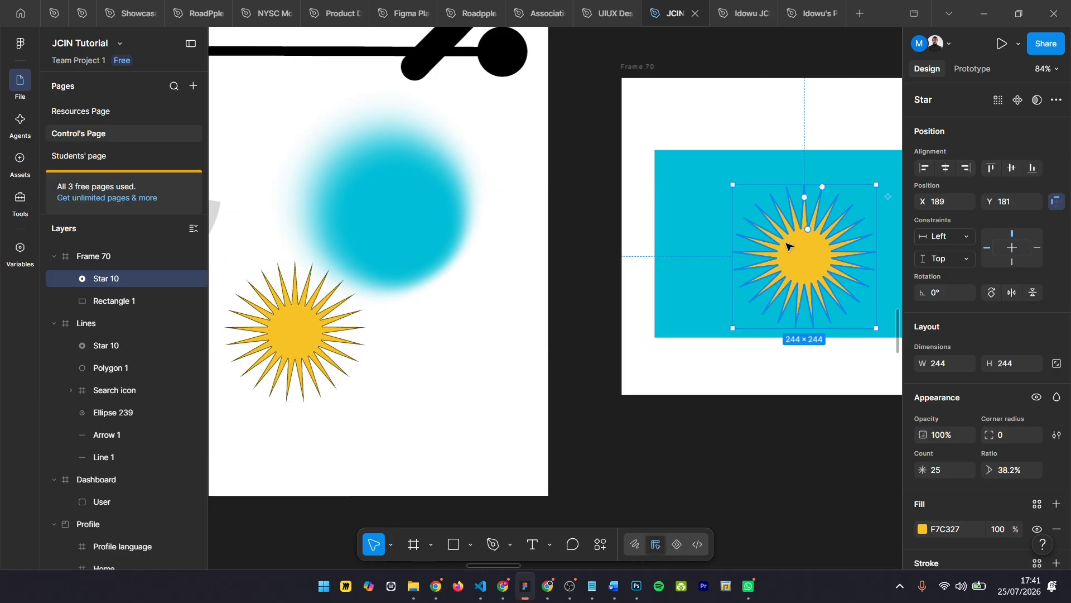
Try stretching the copied star horizontally to about 385 × 244 and undo the resize
scroll(789, 241, right, 4)
scroll(609, 246, up, 4)
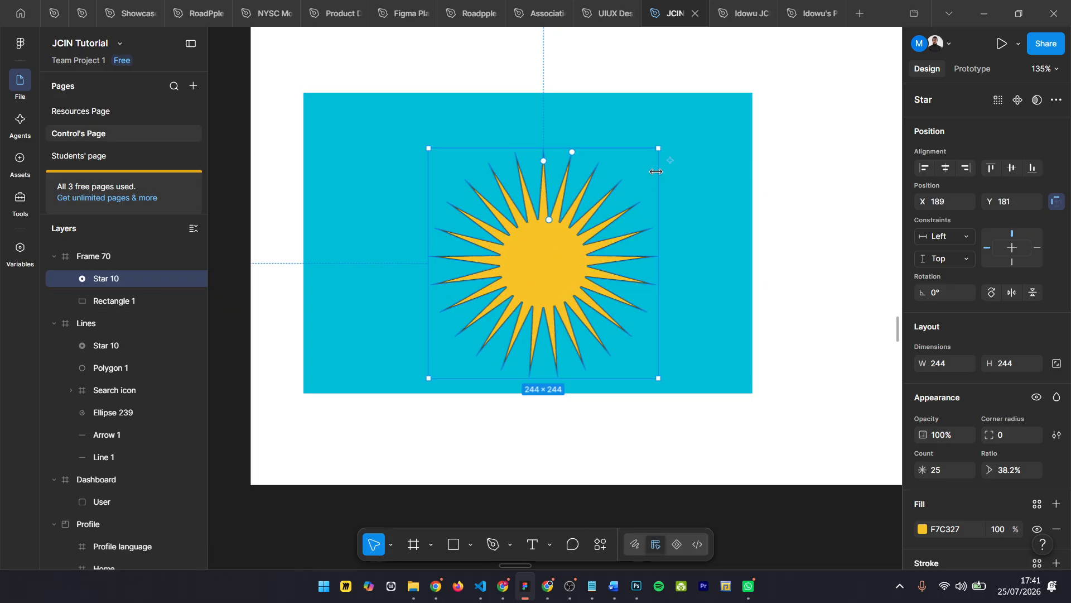
drag(655, 172, 791, 153)
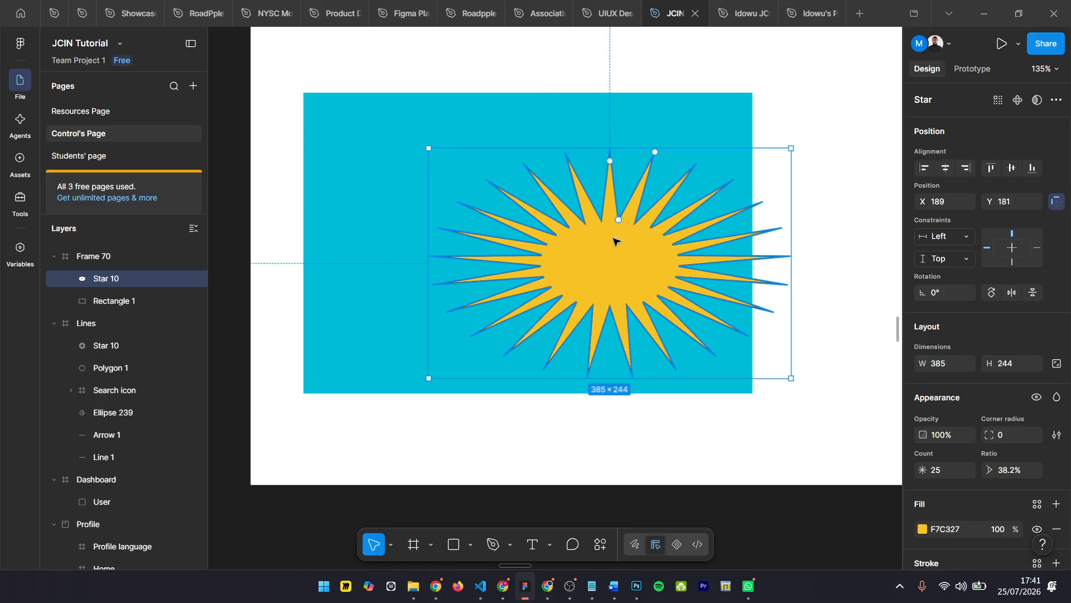
key(ctrl+z)
Enlarge the copied star to about 554 × 513 and position it at about X 9, Y 12 so it overlaps the rectangle's edges
drag(657, 148, 701, 125)
drag(547, 246, 500, 232)
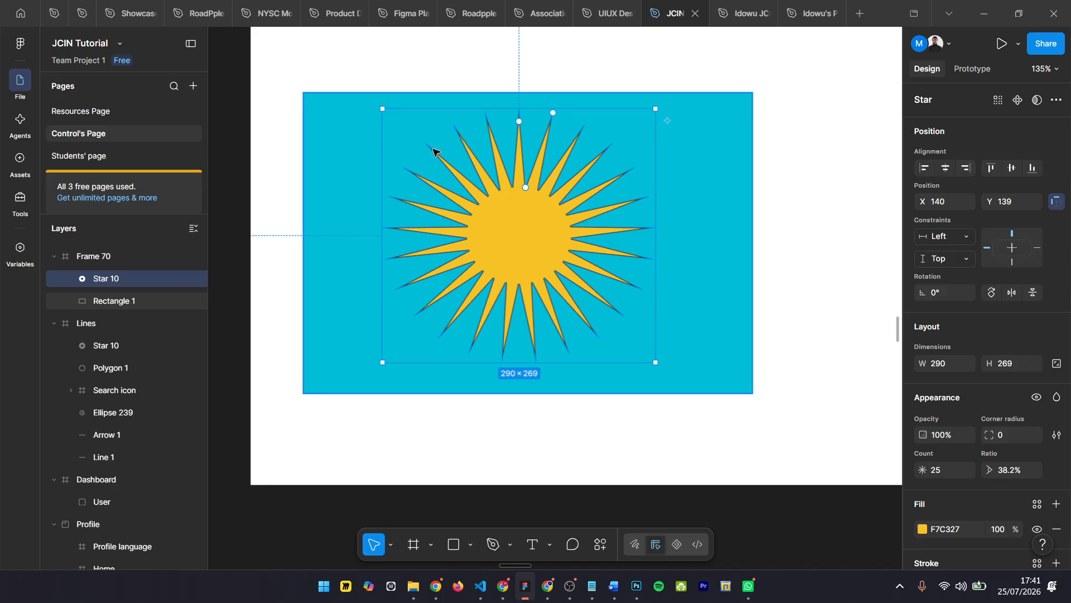
drag(516, 110, 512, 27)
drag(538, 317, 541, 414)
scroll(636, 383, down, 5)
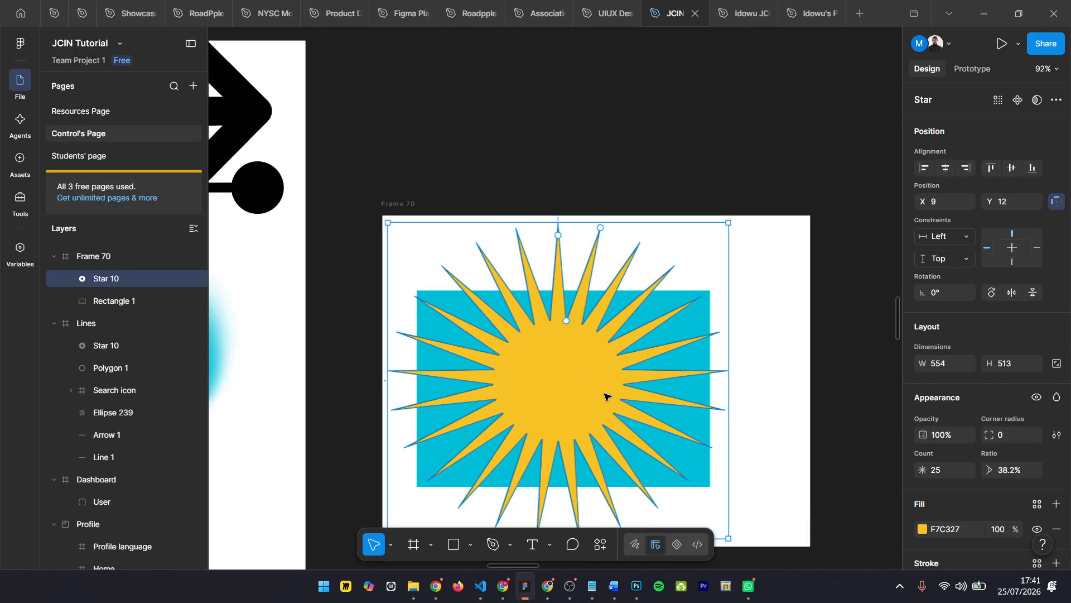
Remove the copied star's Background blur, add a new uniform Background blur of 4 and close its settings
scroll(1038, 519, down, 4)
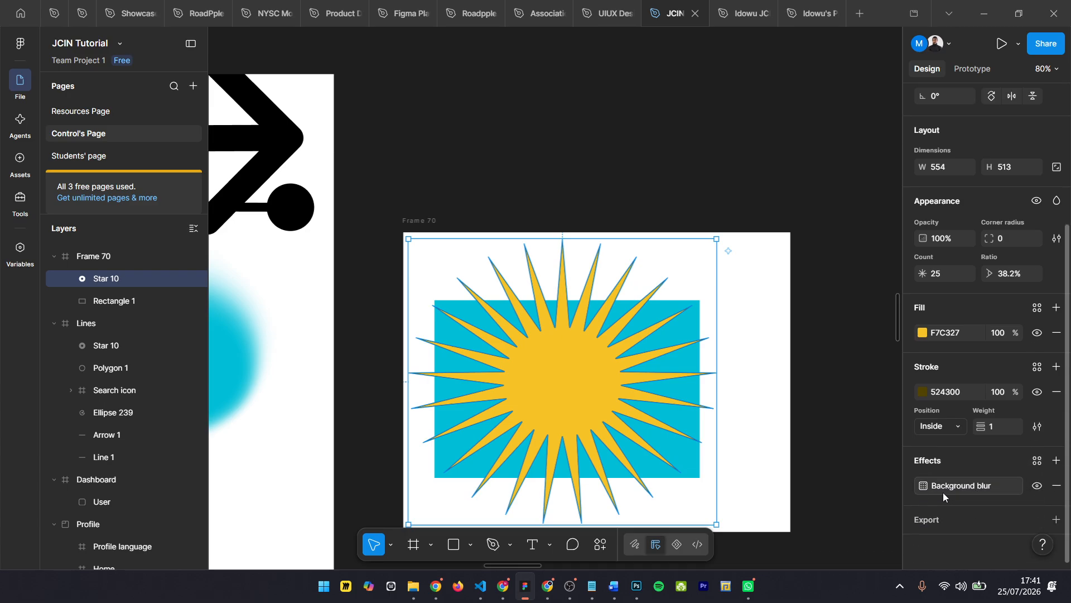
click(1054, 486)
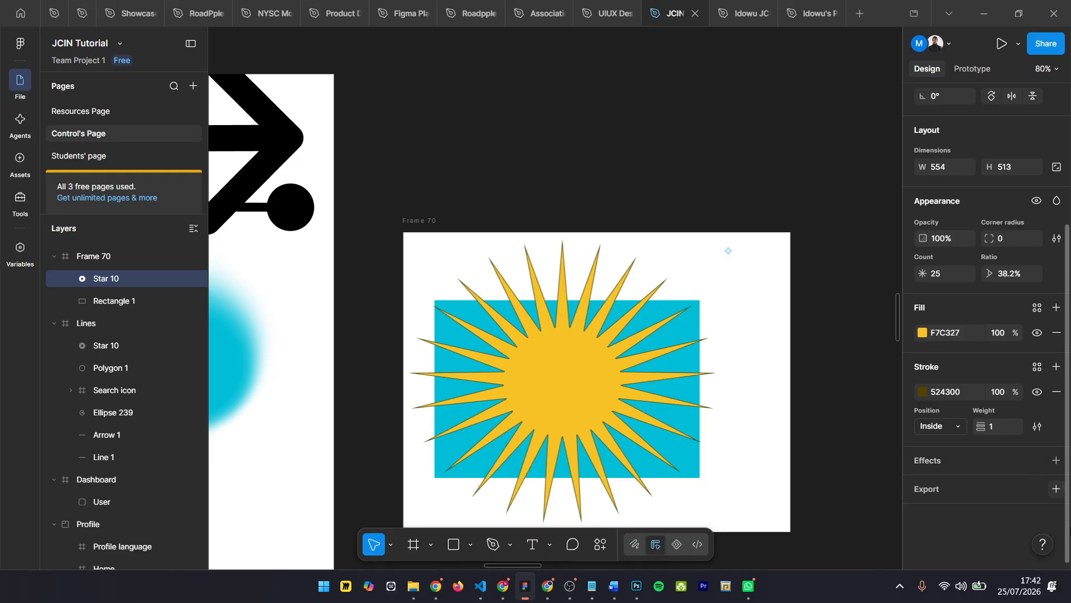
click(1052, 461)
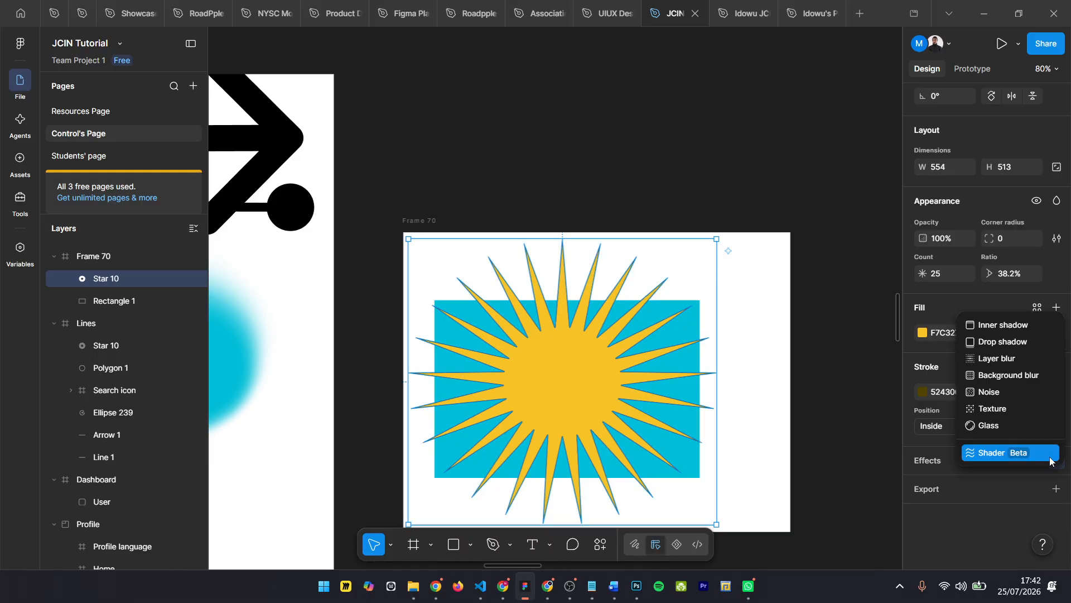
click(1020, 375)
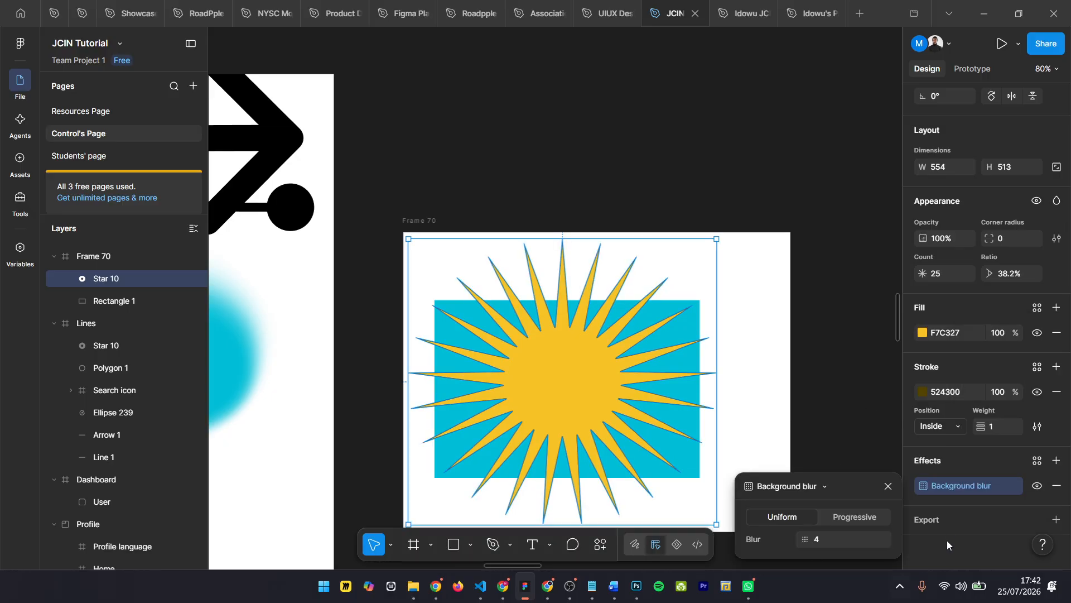
click(887, 486)
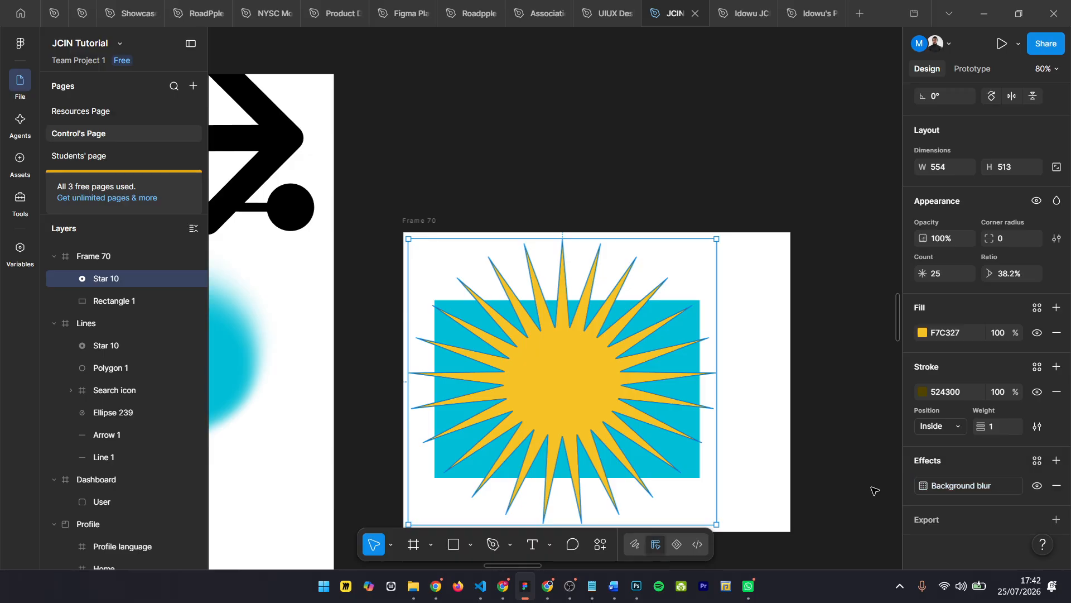
Toggle the copied star's Background blur off and on to compare its appearance
click(1036, 489)
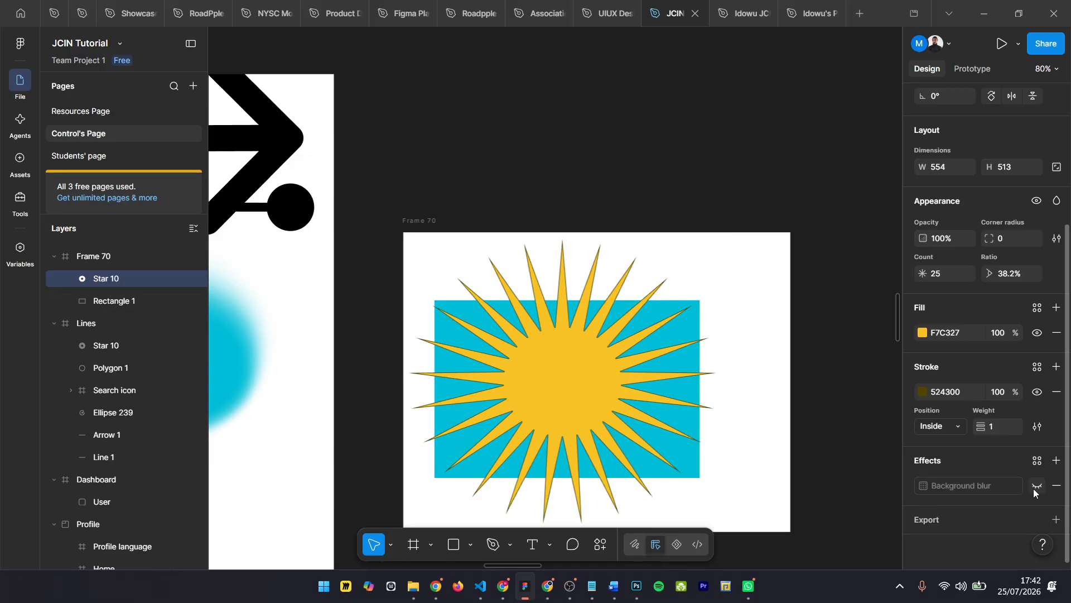
double_click(1036, 488)
click(1035, 487)
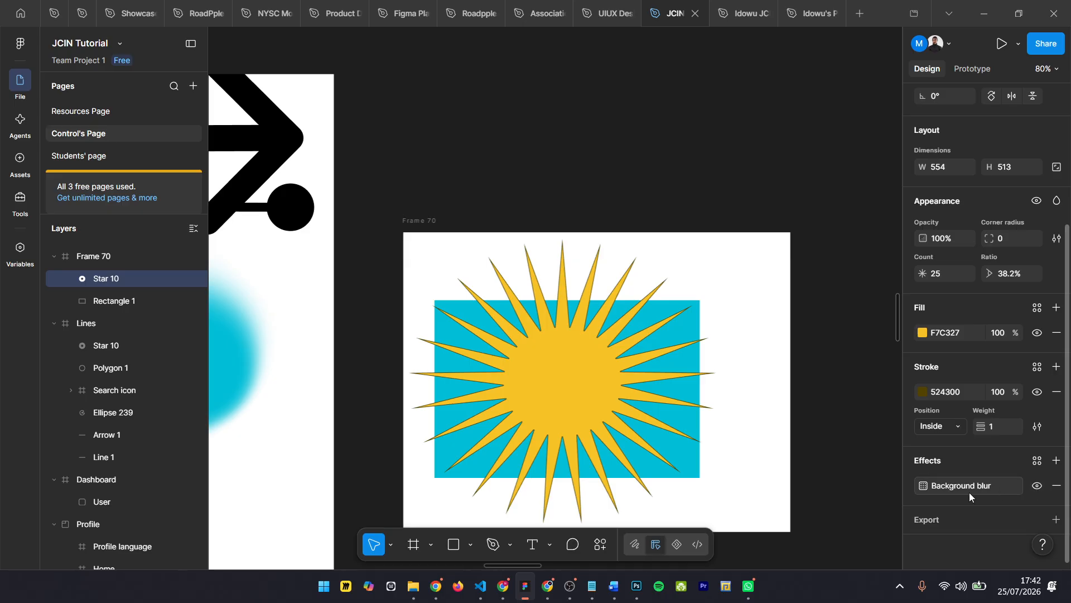
Set the copied star's uniform Background blur to 10 and close the effect settings
click(955, 487)
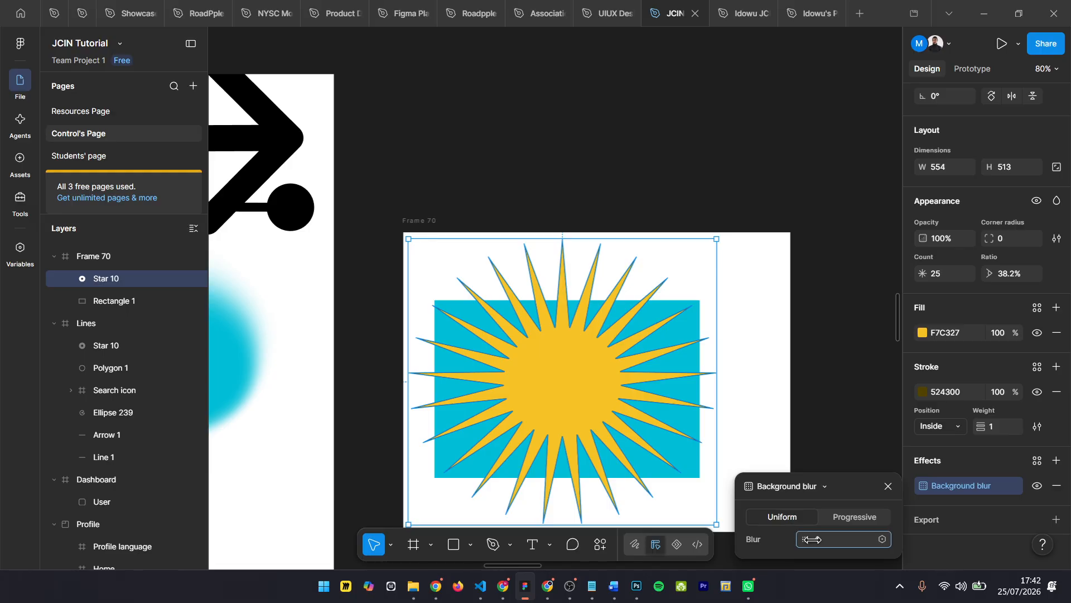
drag(805, 539, 810, 537)
text(10)
key(Return)
click(888, 486)
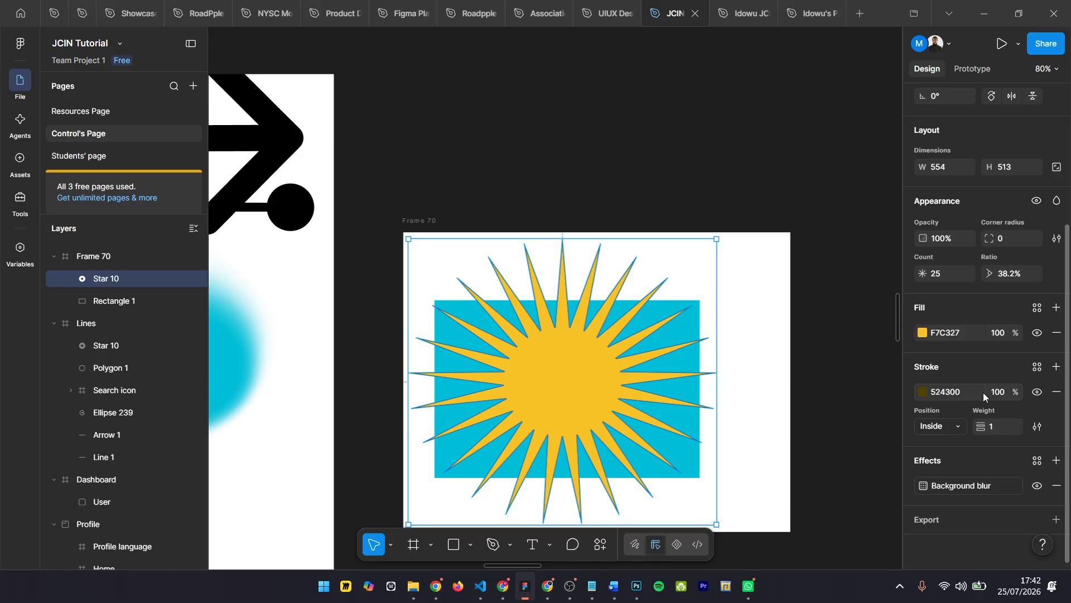
Try 70% opacity on the copied star's yellow fill and lower it to 40%
scroll(983, 393, up, 2)
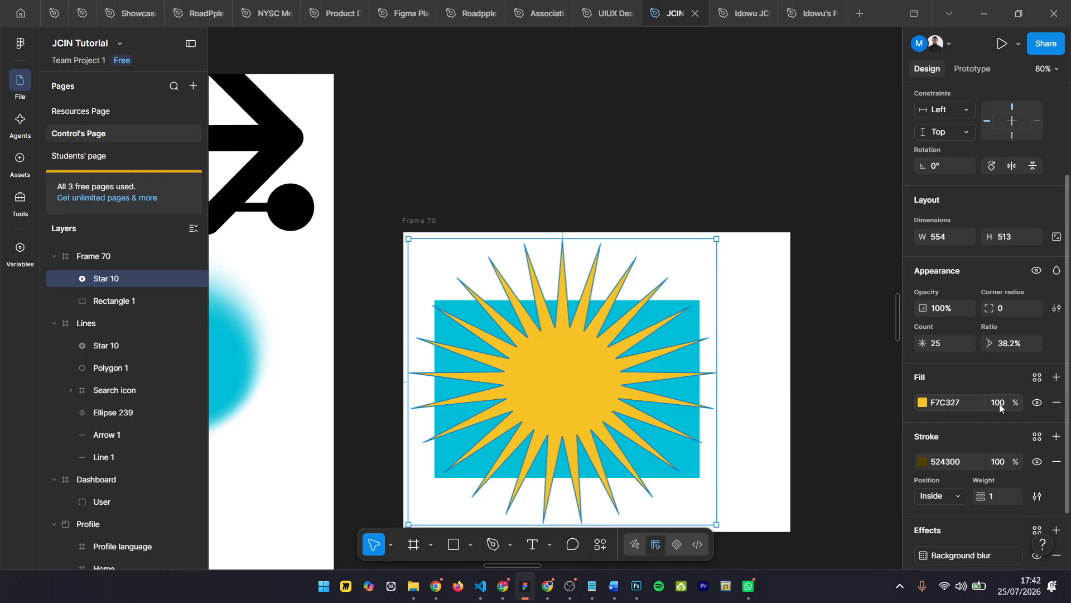
scroll(999, 403, down, 2)
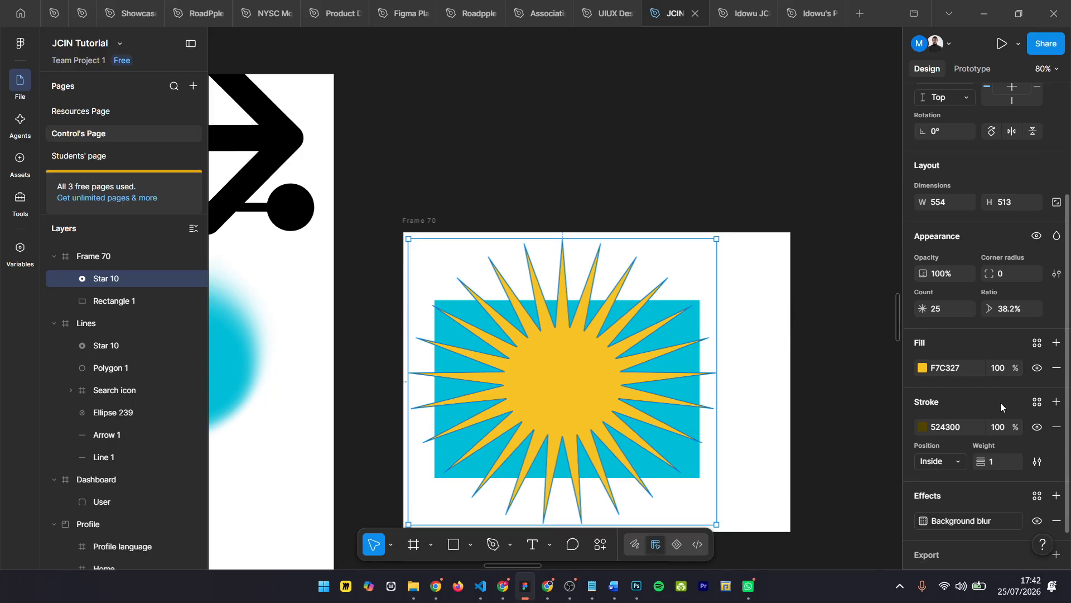
click(998, 333)
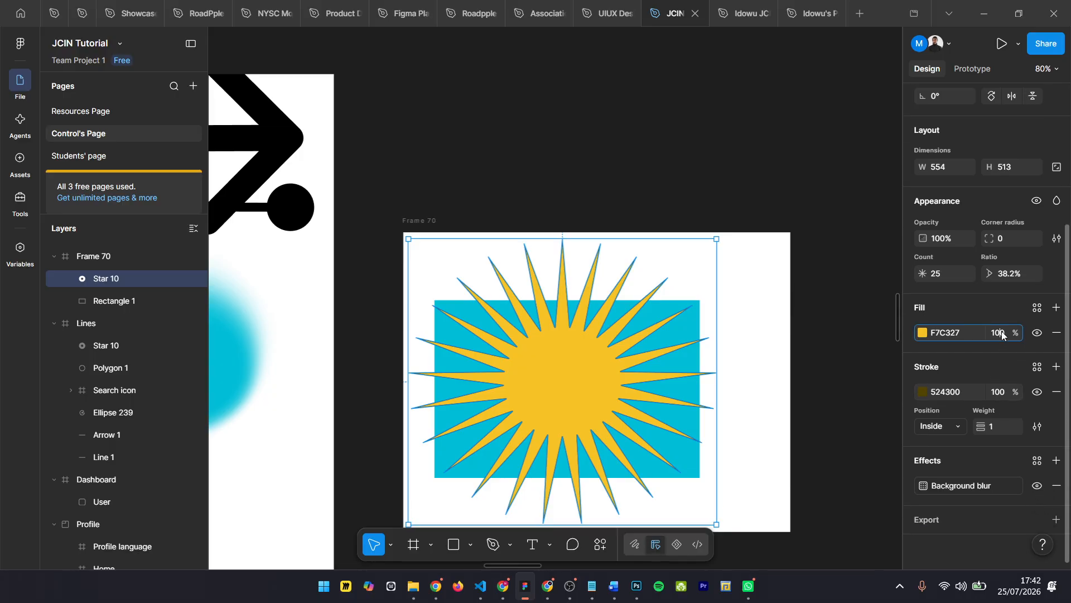
text(70)
key(Return)
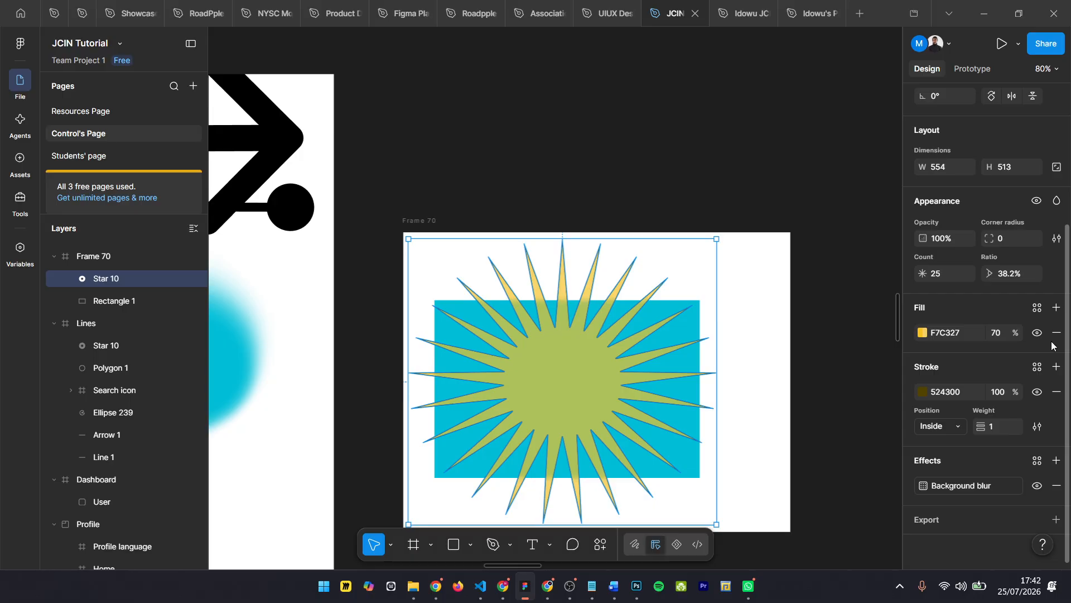
click(994, 335)
key(Return)
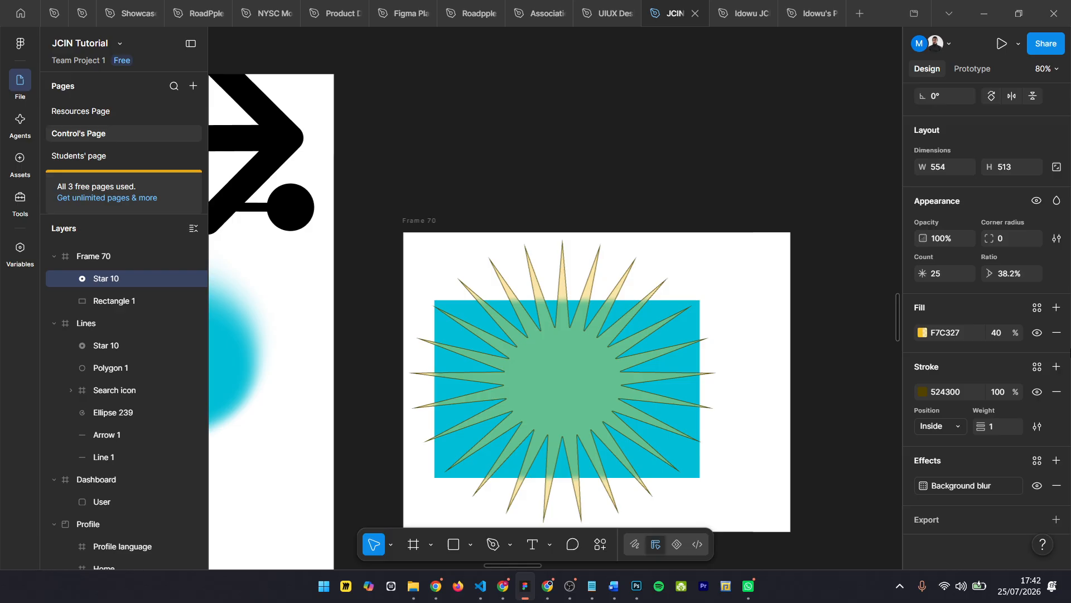
Inspect the rectangle's edge through the translucent star and set the star's Background blur to 0 for comparison
scroll(657, 433, up, 3)
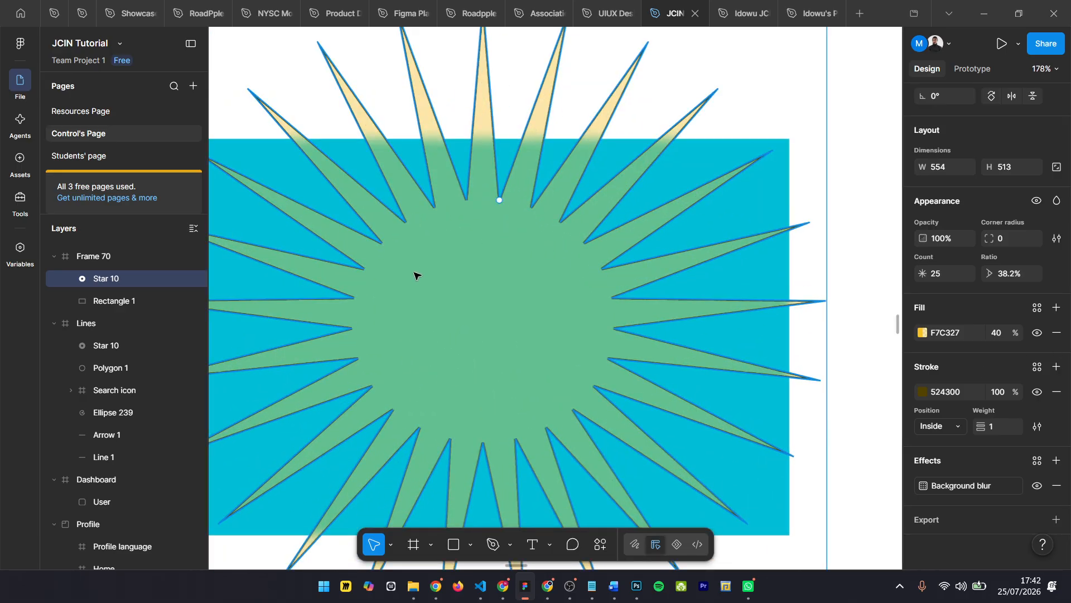
key(shift+2)
scroll(634, 265, down, 2)
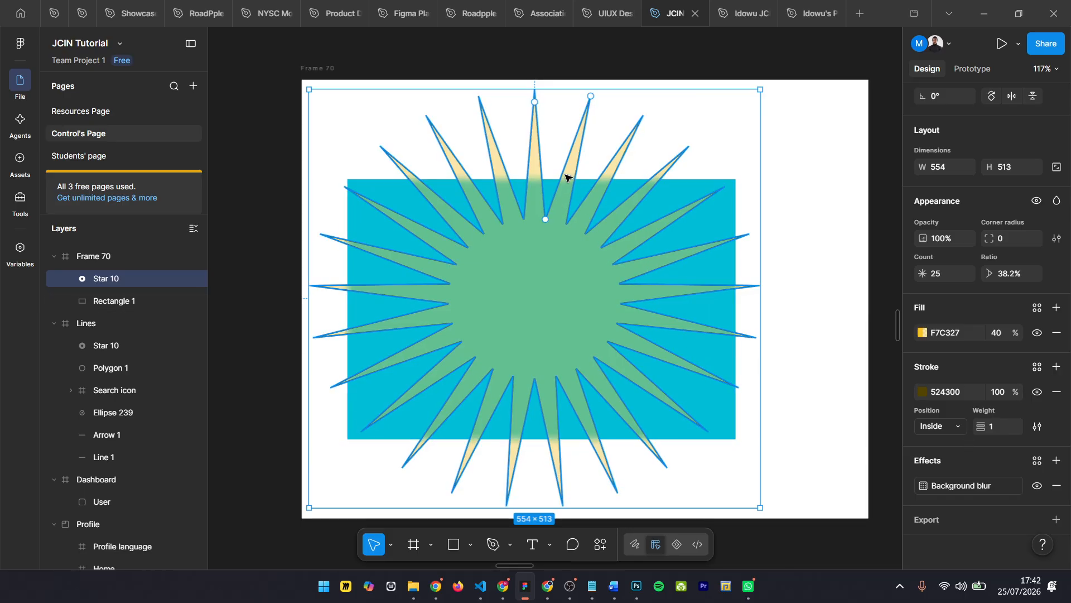
scroll(569, 174, up, 10)
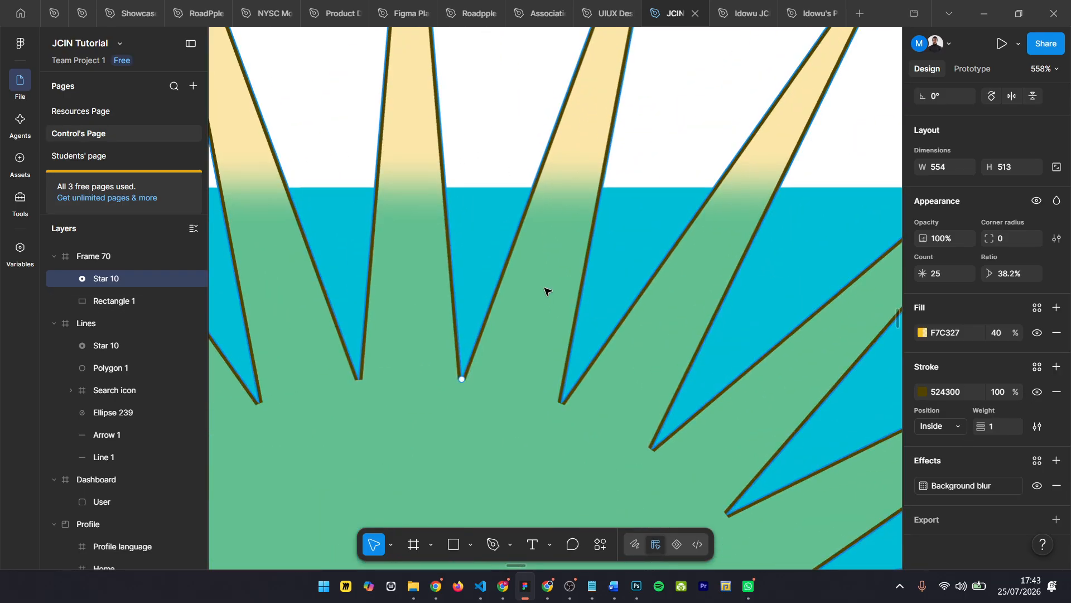
scroll(634, 167, down, 6)
scroll(634, 167, down, 4)
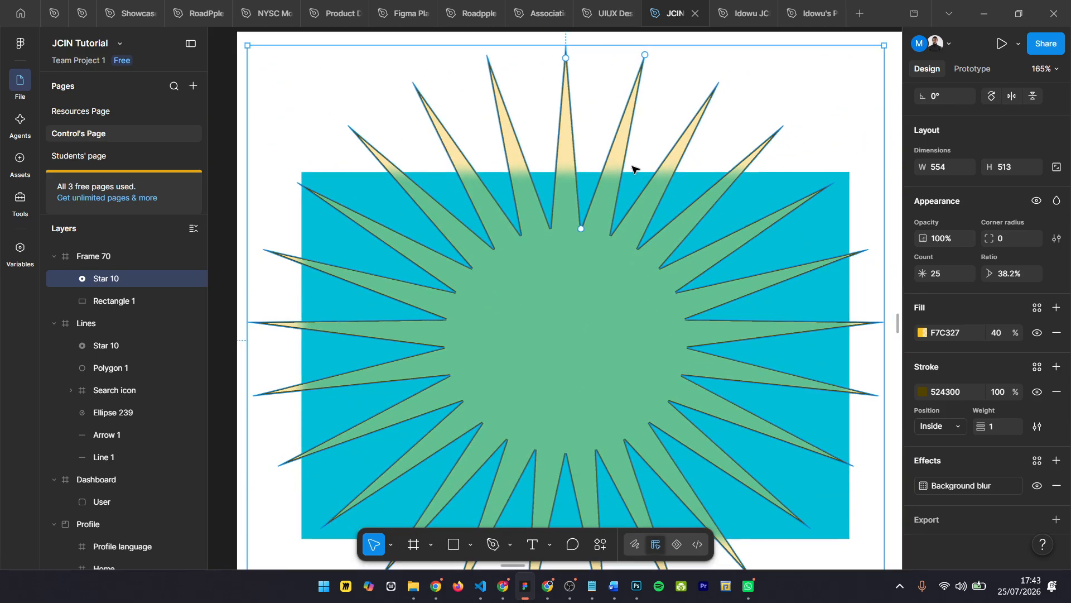
click(924, 485)
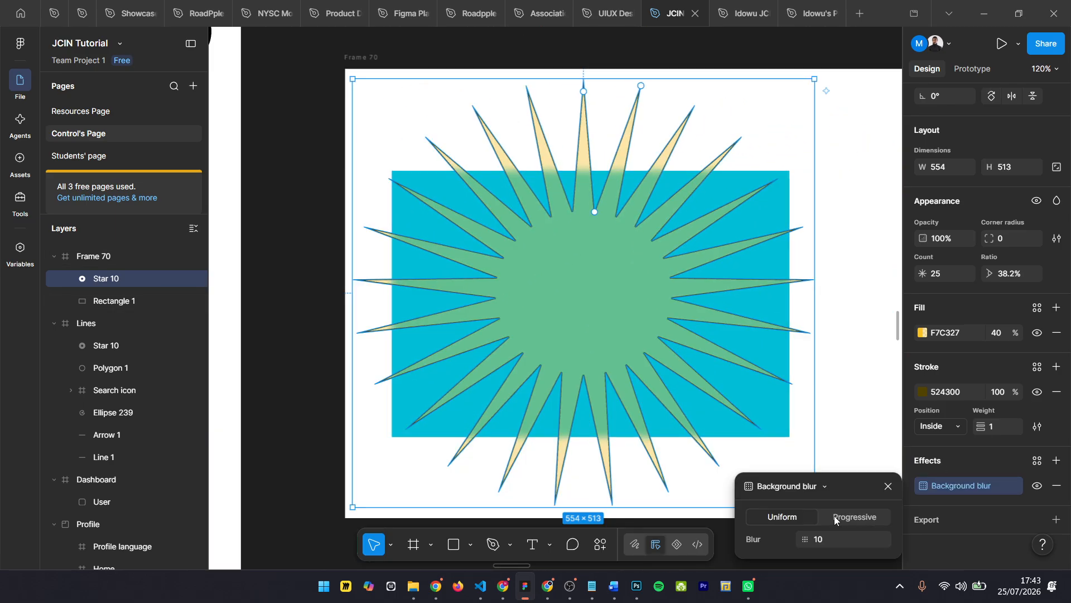
text(0)
key(Return)
scroll(617, 230, up, 8)
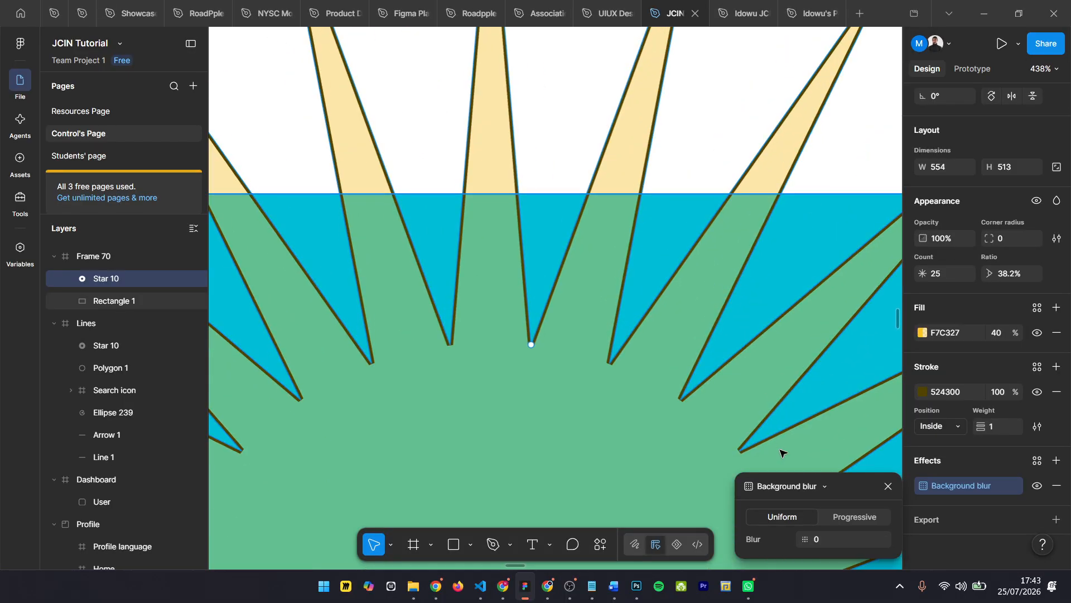
Raise the copied star's uniform Background blur to about 11.3
drag(802, 540, 964, 524)
scroll(517, 288, down, 2)
scroll(518, 288, down, 6)
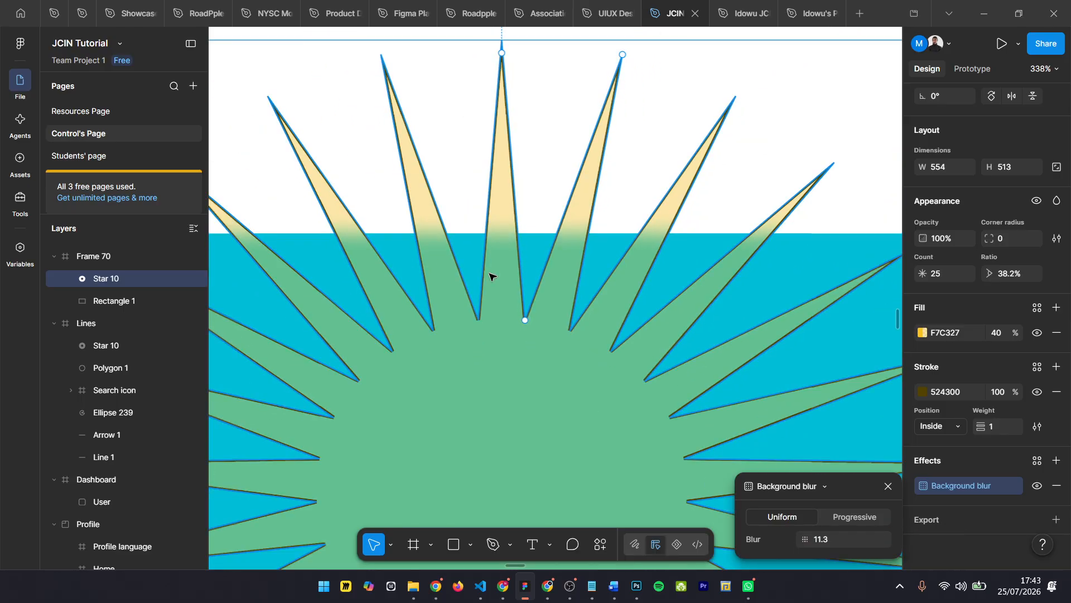
Stretch the copied star upward beyond Frame 70's upper edge to a height of about 610
click(795, 437)
scroll(628, 325, down, 3)
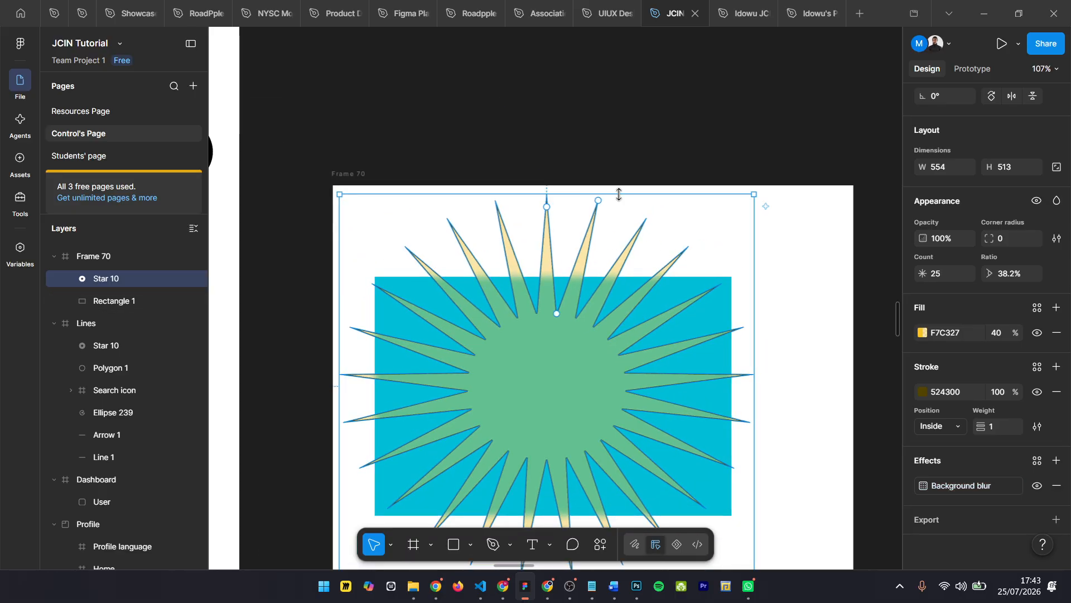
drag(620, 194, 622, 125)
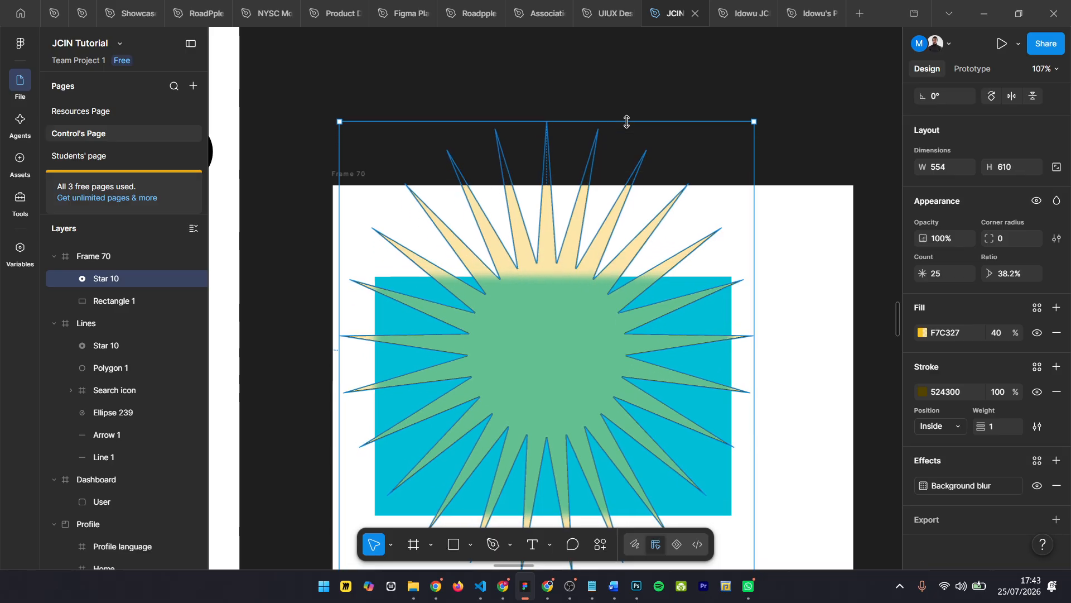
scroll(516, 341, up, 3)
Compare the star's uniform Background blur at 0 and 4, and finish with the blur at 0
scroll(514, 340, up, 2)
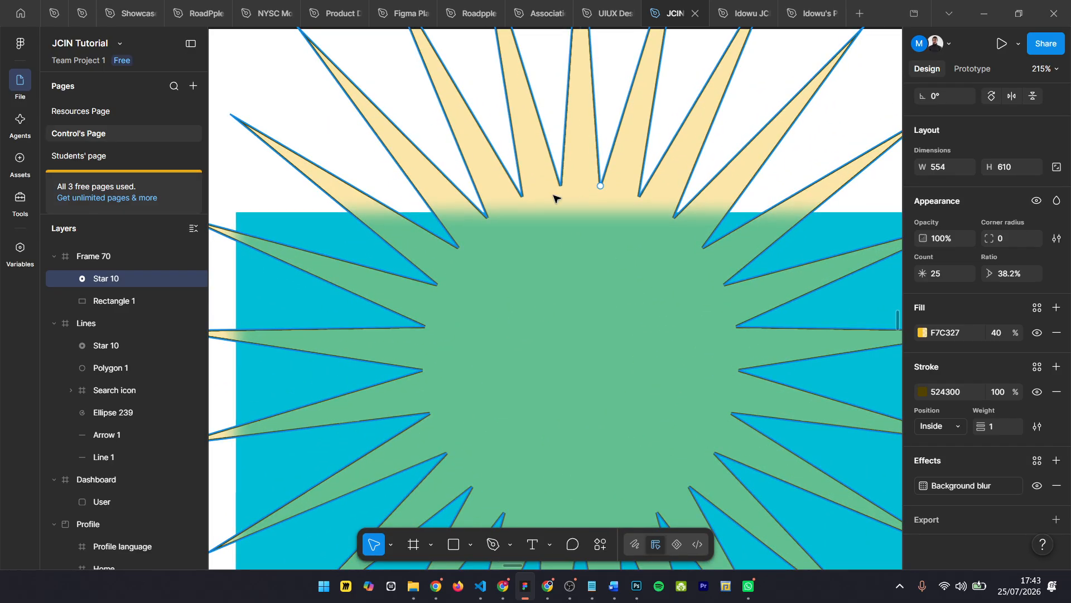
click(920, 488)
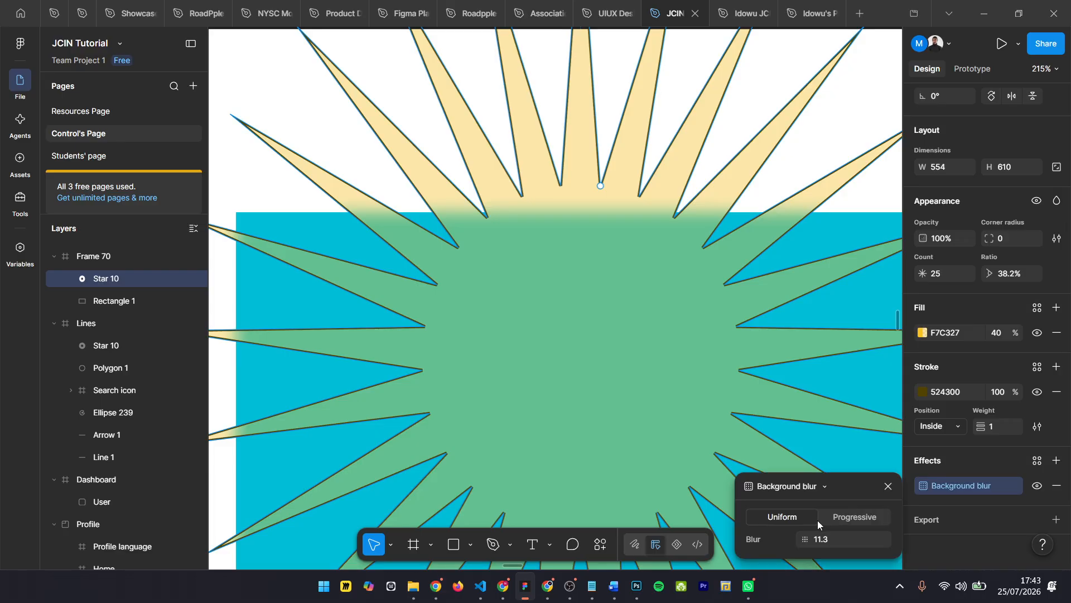
click(815, 540)
text(0)
key(Return)
click(832, 540)
text(4)
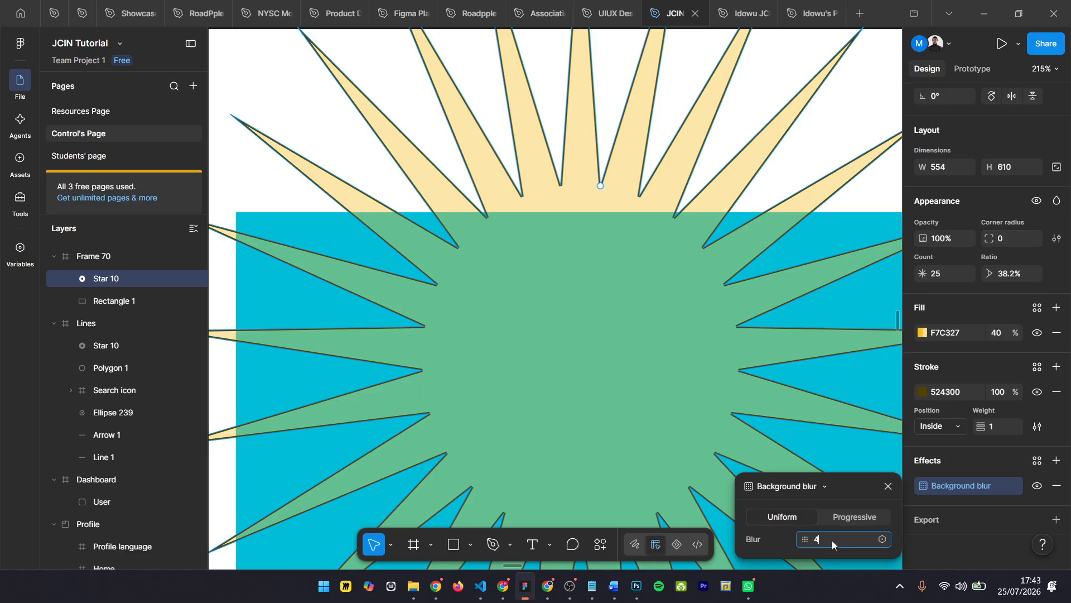
key(Return)
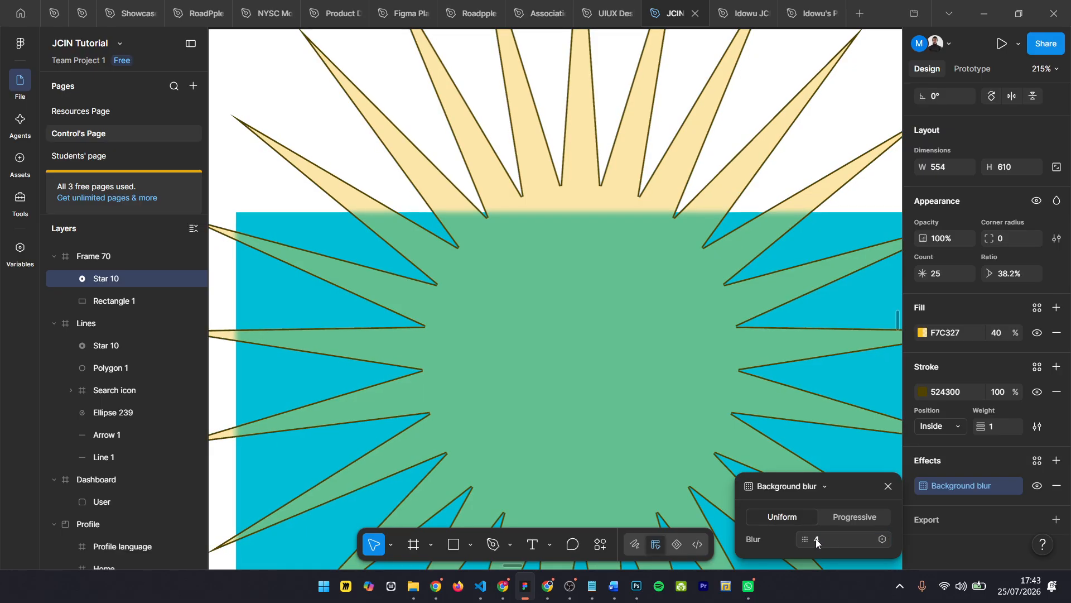
mouse_move(807, 539)
mouse_down()
mouse_move(1049, 536)
mouse_move(184, 536)
mouse_move(836, 541)
mouse_move(658, 545)
mouse_move(825, 540)
mouse_up()
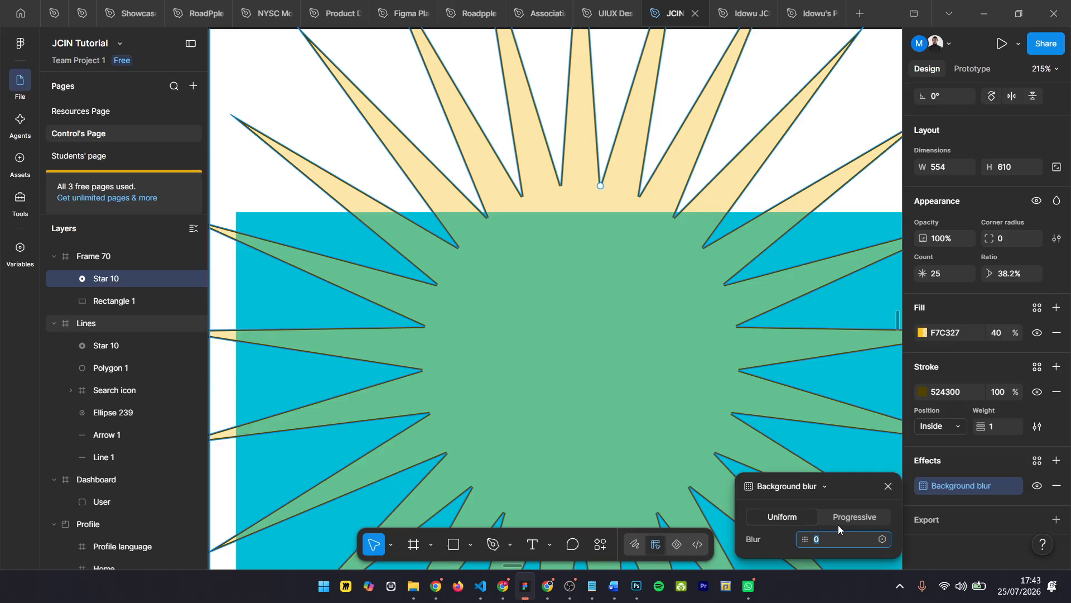
Make the star's Background blur Progressive, with the start below the rectangle's lower-left corner and the end on its upper edge, and close the settings
click(841, 518)
scroll(626, 301, down, 5)
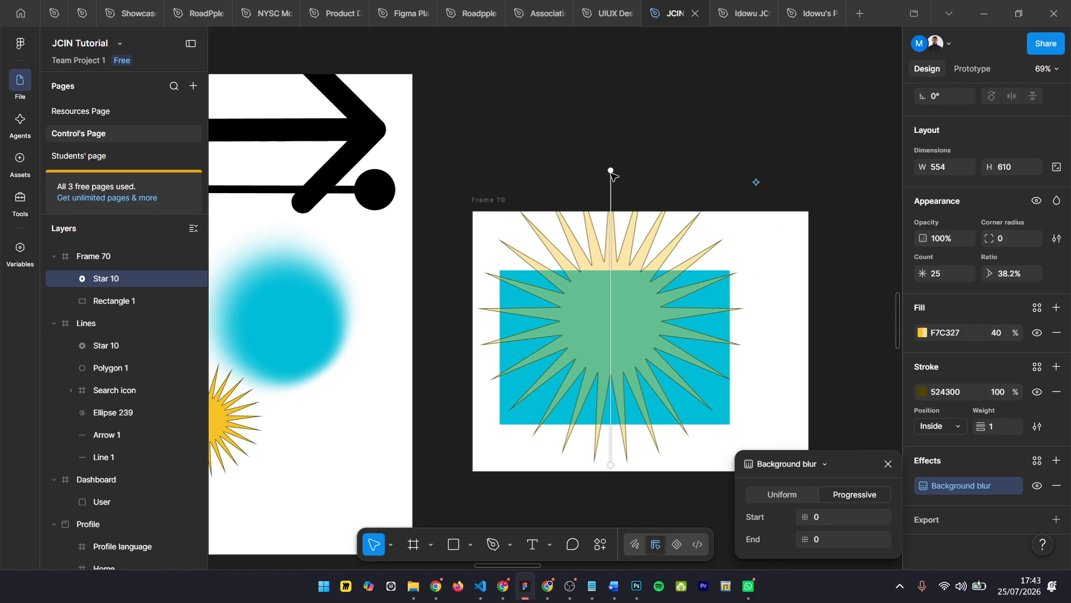
drag(610, 170, 496, 430)
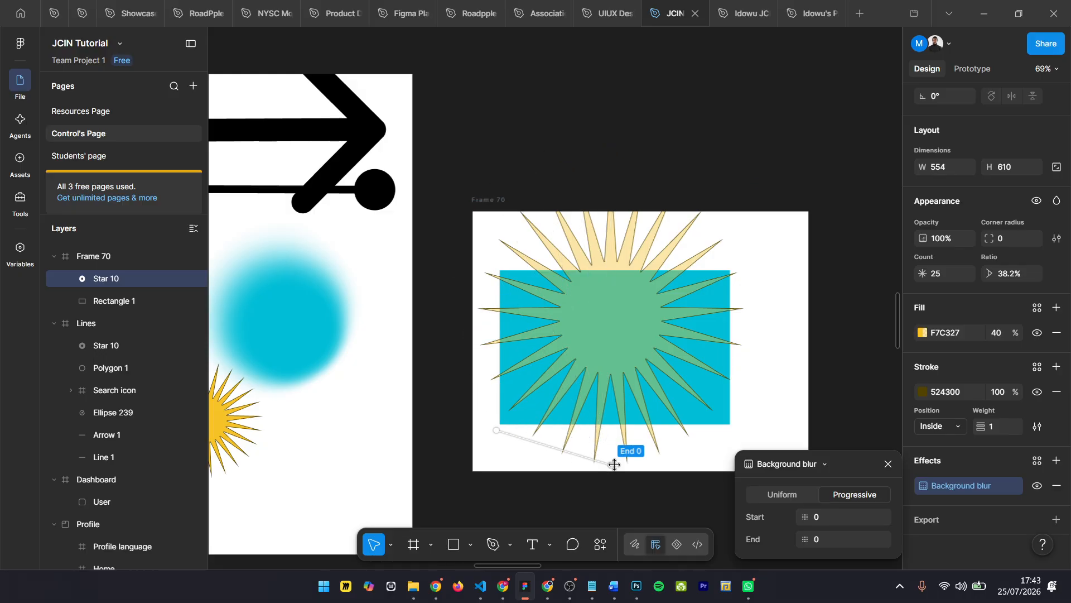
drag(614, 464, 620, 271)
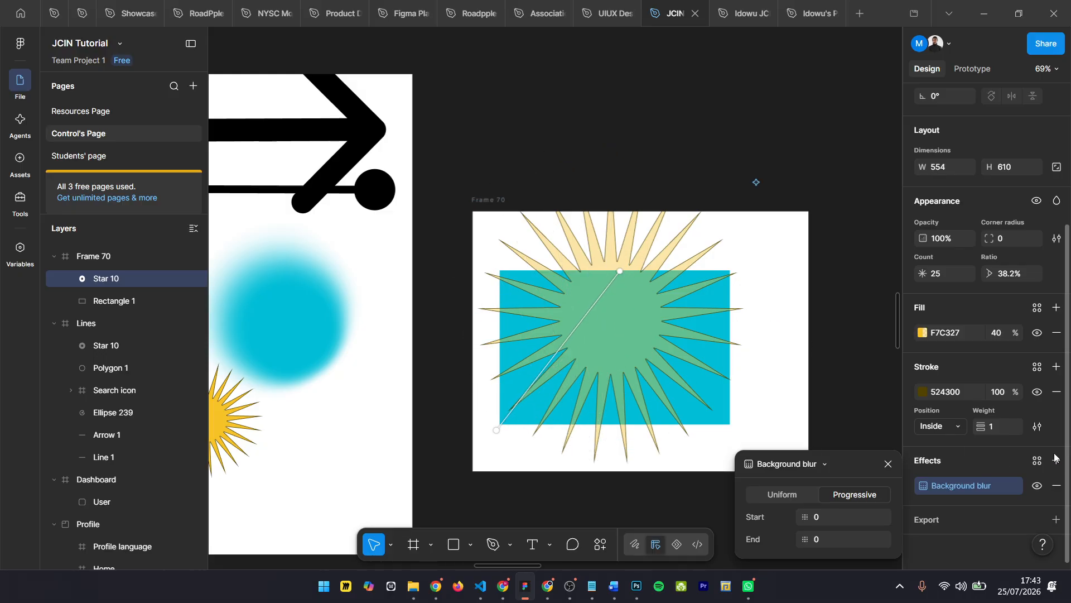
click(888, 464)
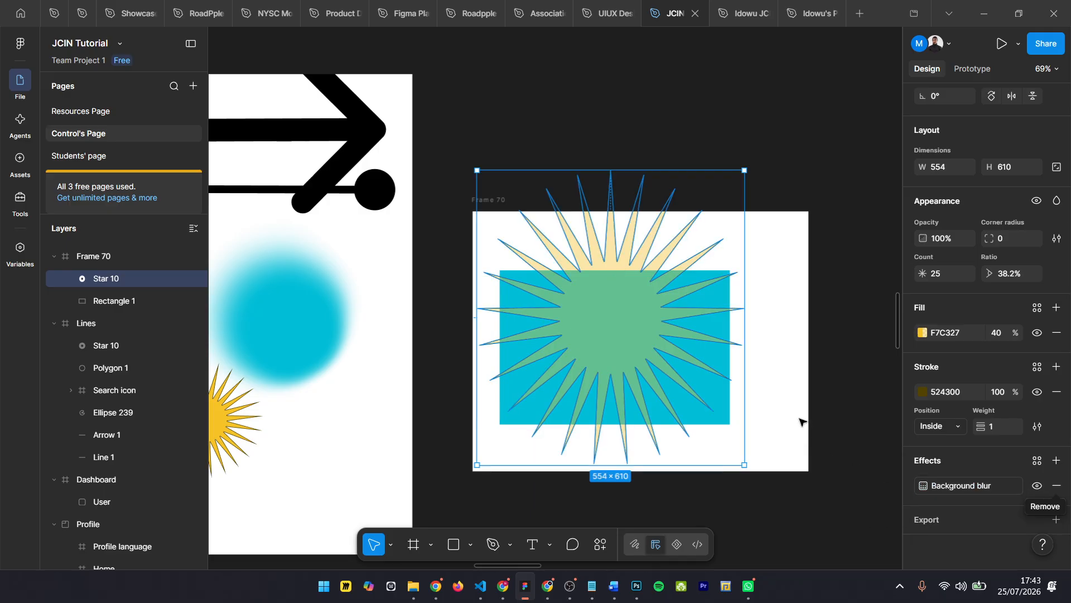
Move Frame 70 slightly up and left towards the Lines frame, to about X -2983, Y 5170
scroll(803, 416, up, 3)
scroll(599, 246, down, 3)
scroll(594, 262, down, 5)
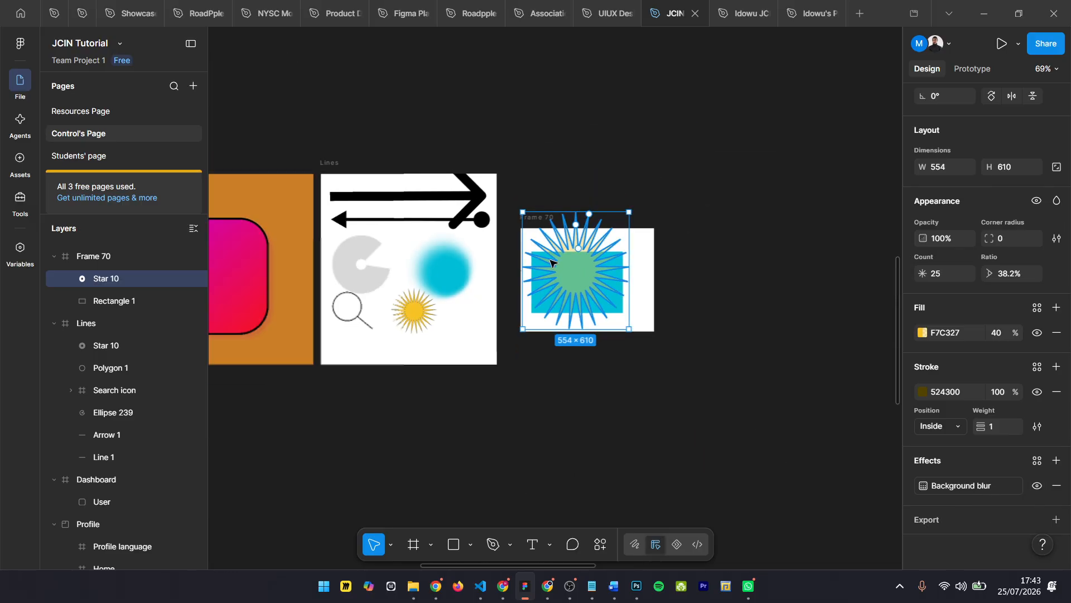
click(521, 196)
drag(518, 190, 716, 354)
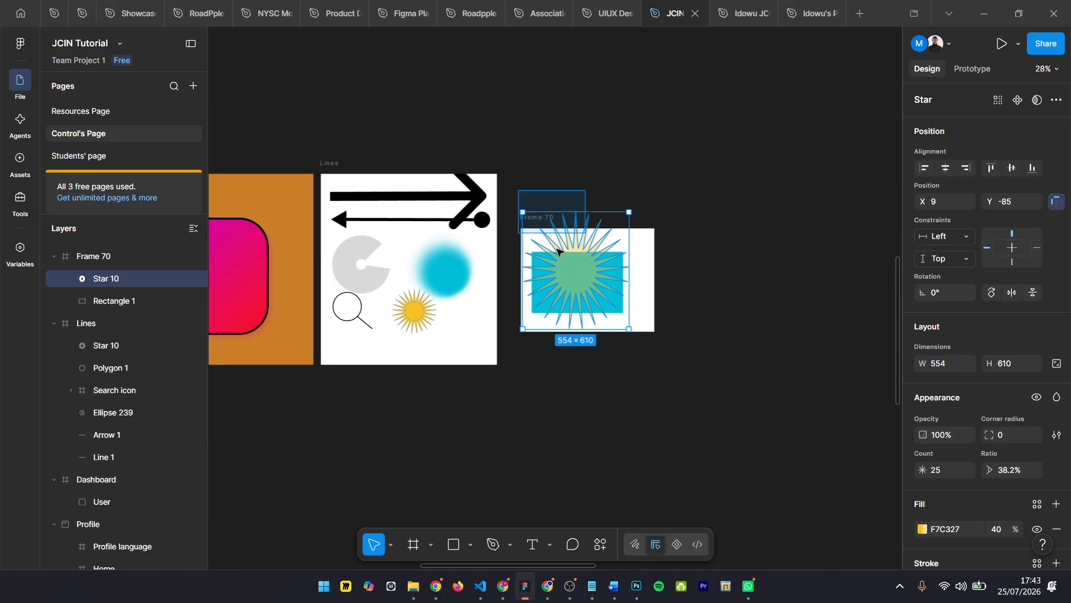
drag(541, 217, 534, 199)
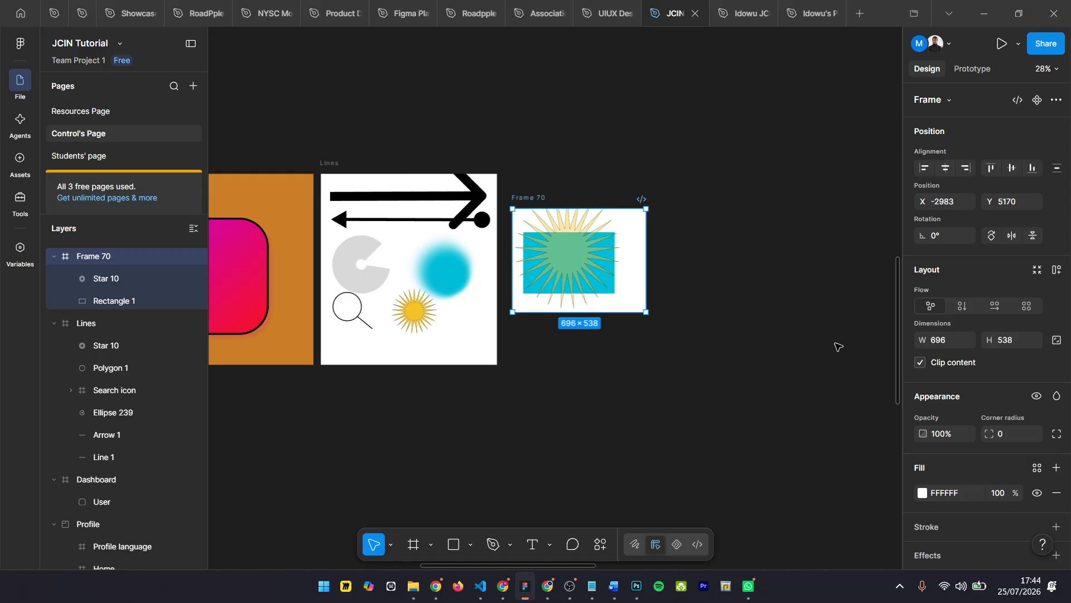
Import the portrait JPG of the man in the dark shirt from Downloads and place it right of Frame 70 at about 866 × 985
click(471, 545)
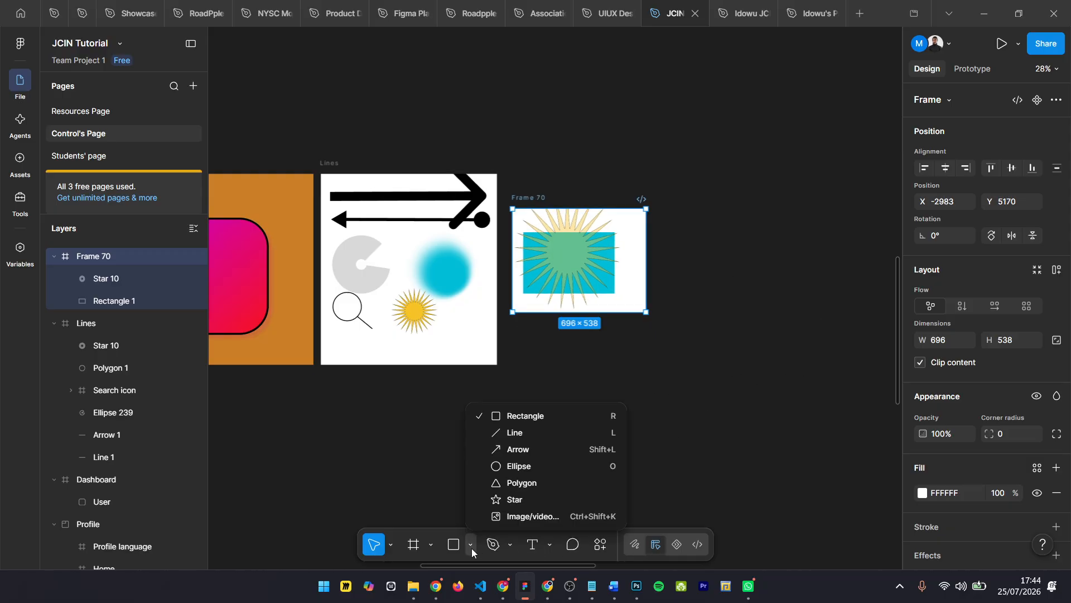
click(531, 518)
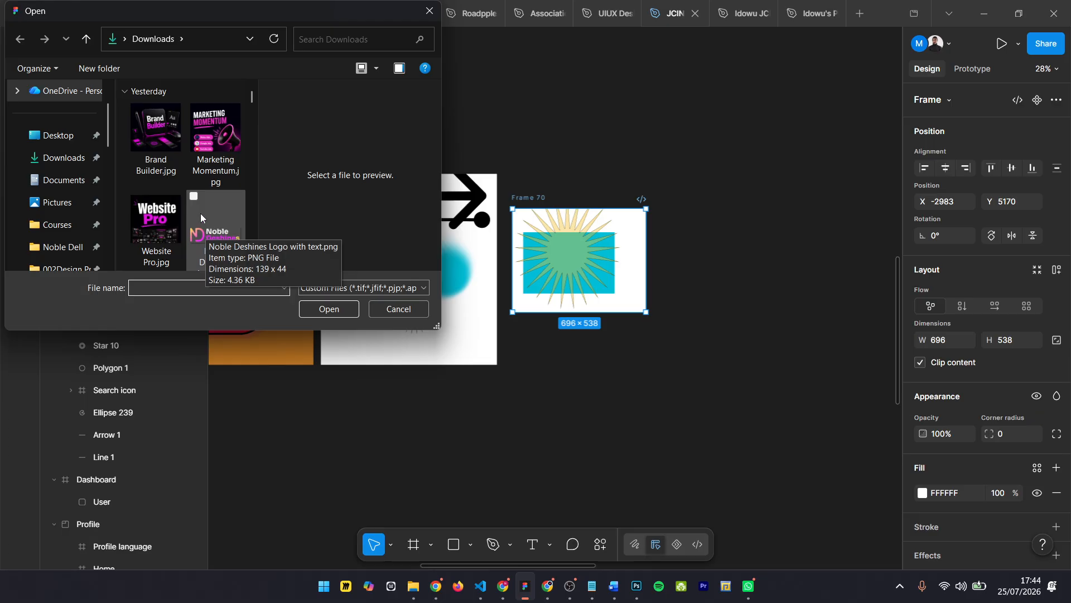
scroll(195, 208, down, 5)
scroll(195, 211, down, 5)
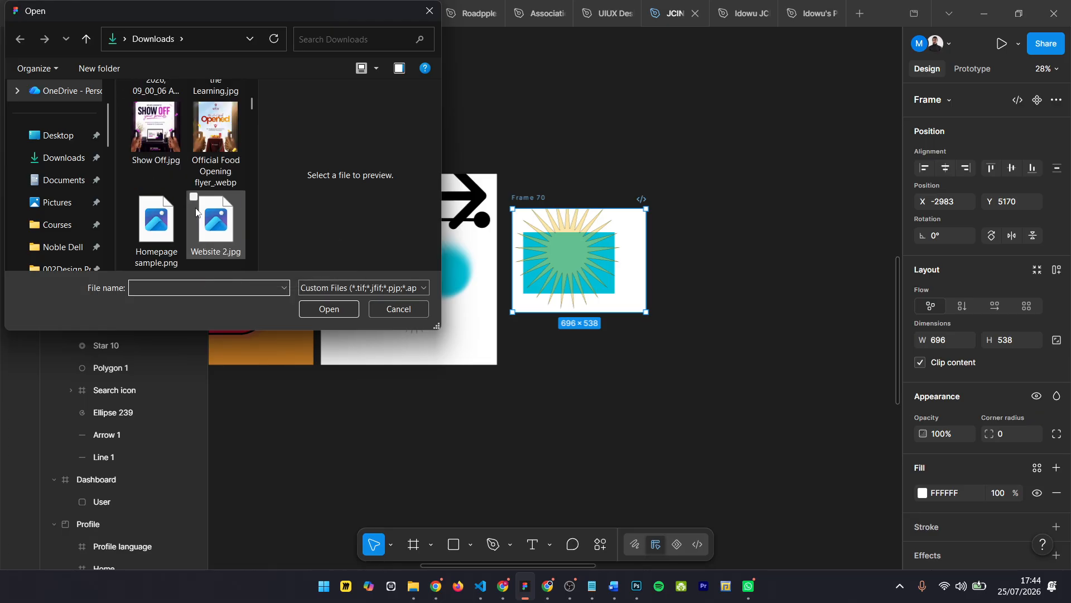
scroll(195, 212, down, 3)
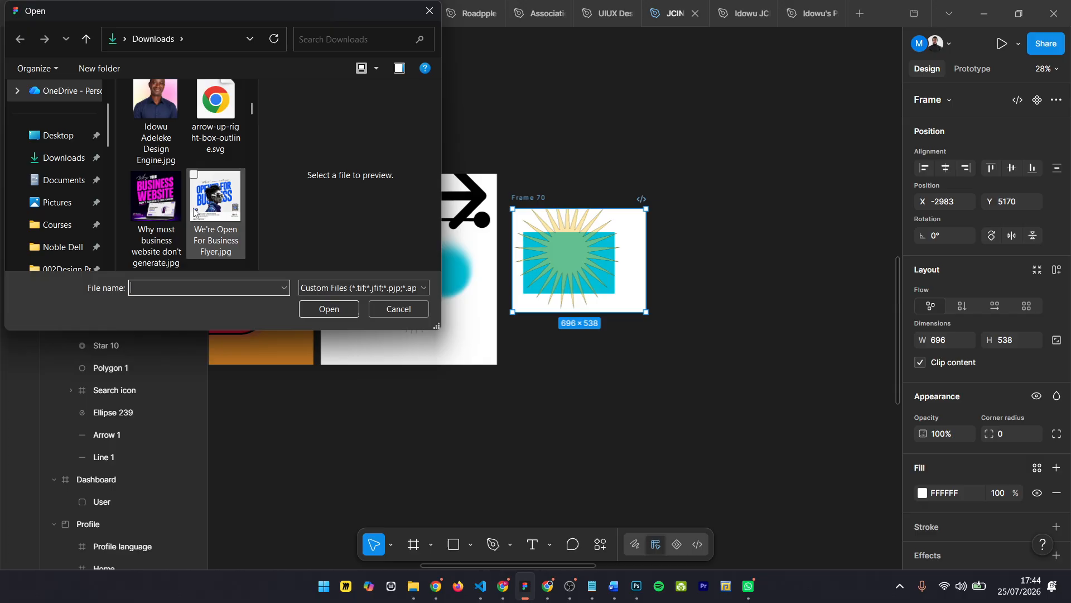
scroll(195, 211, down, 1)
scroll(193, 211, up, 3)
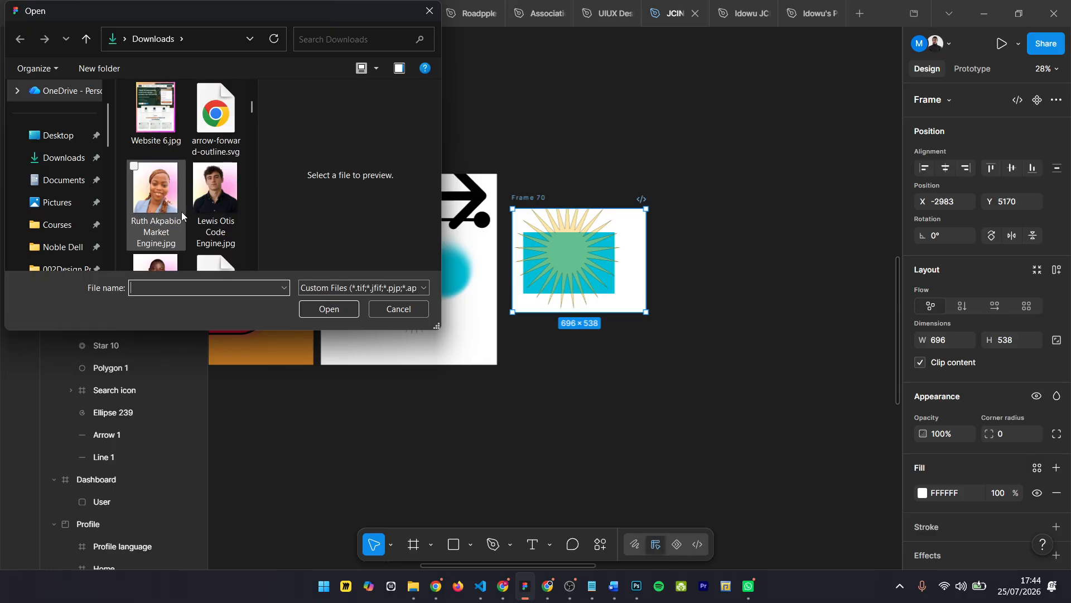
scroll(196, 232, down, 2)
click(149, 105)
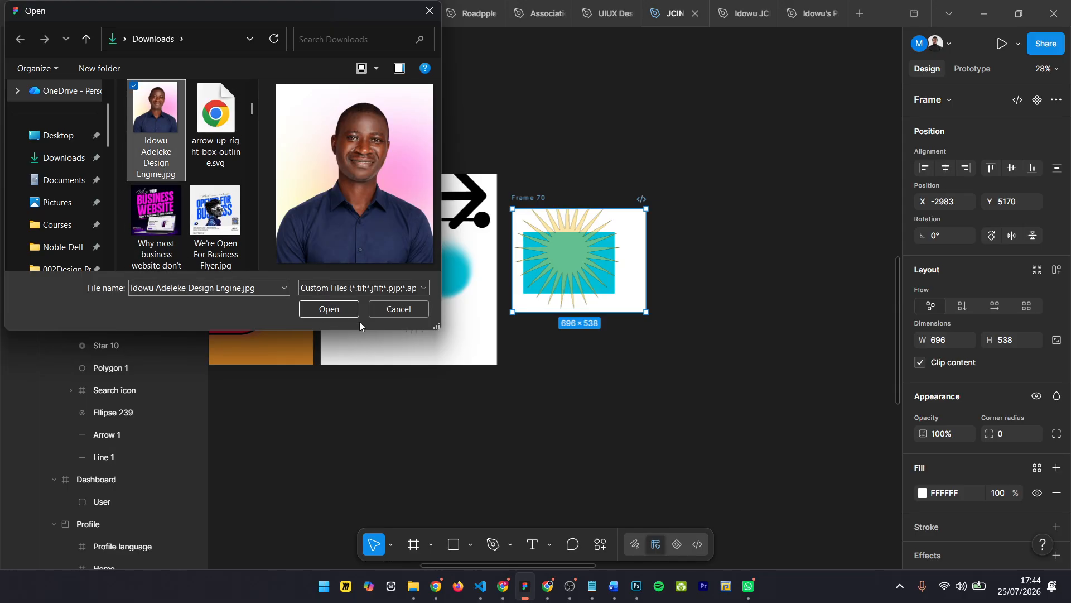
click(340, 308)
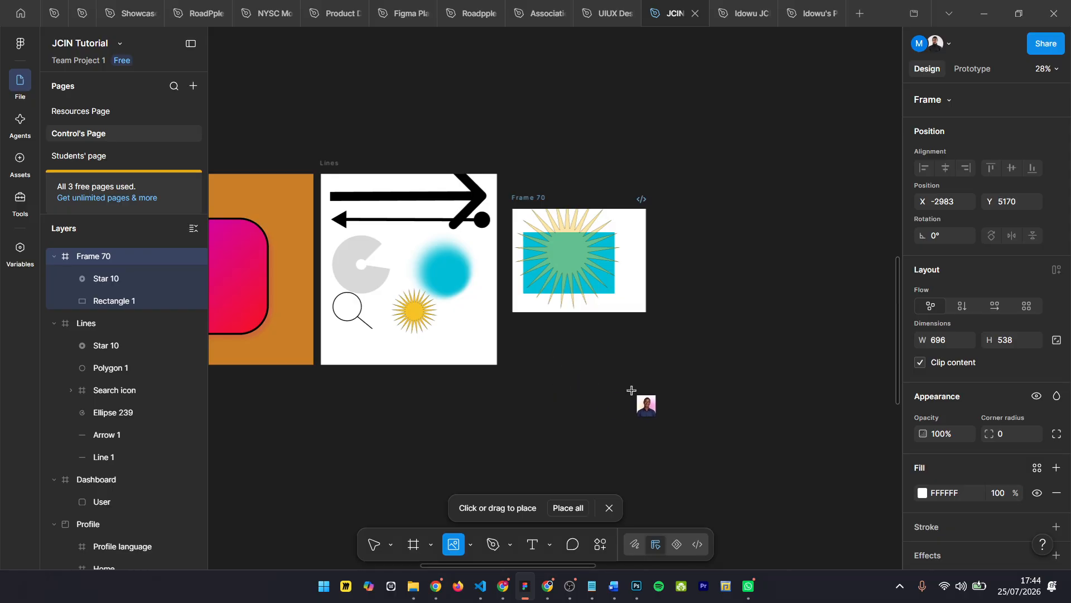
drag(687, 157, 799, 365)
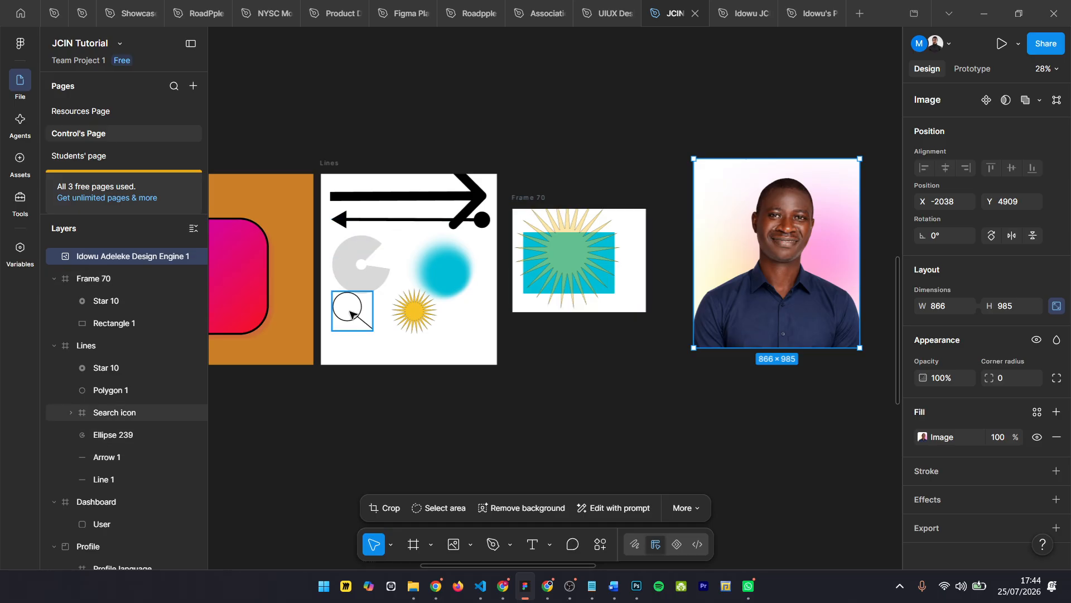
Move the grey cut-out ellipse in the Lines frame to about X 38, Y 202 and deselect it
click(356, 252)
scroll(360, 245, up, 5)
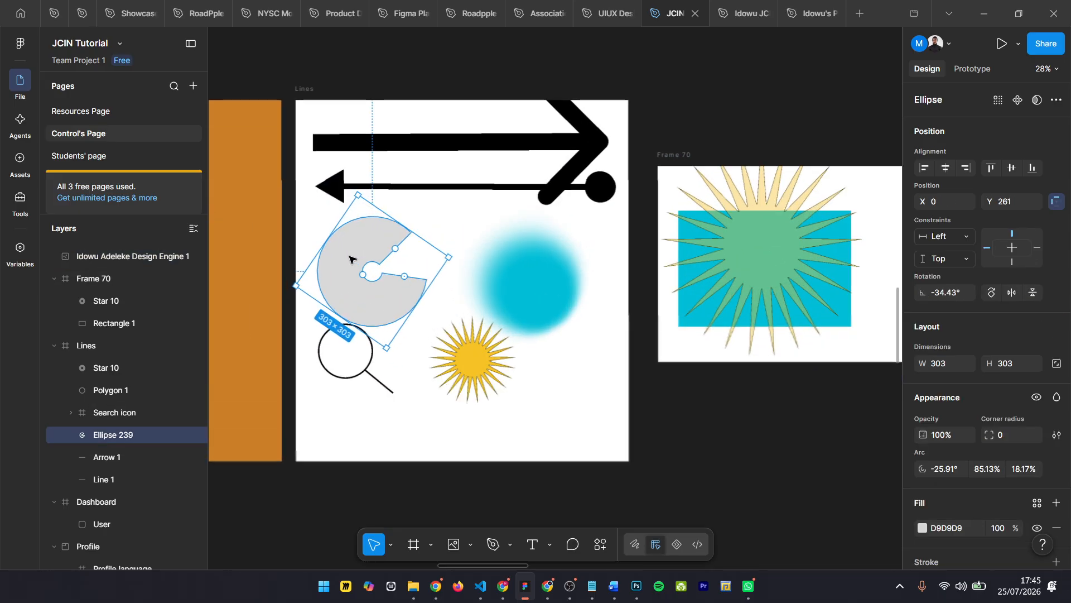
drag(363, 238, 382, 209)
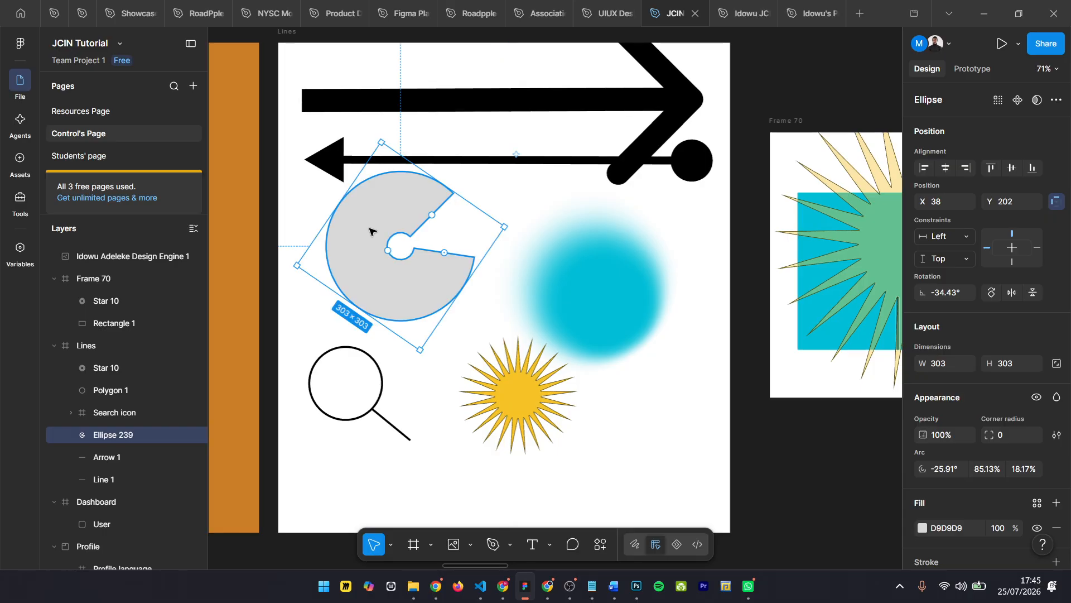
click(470, 496)
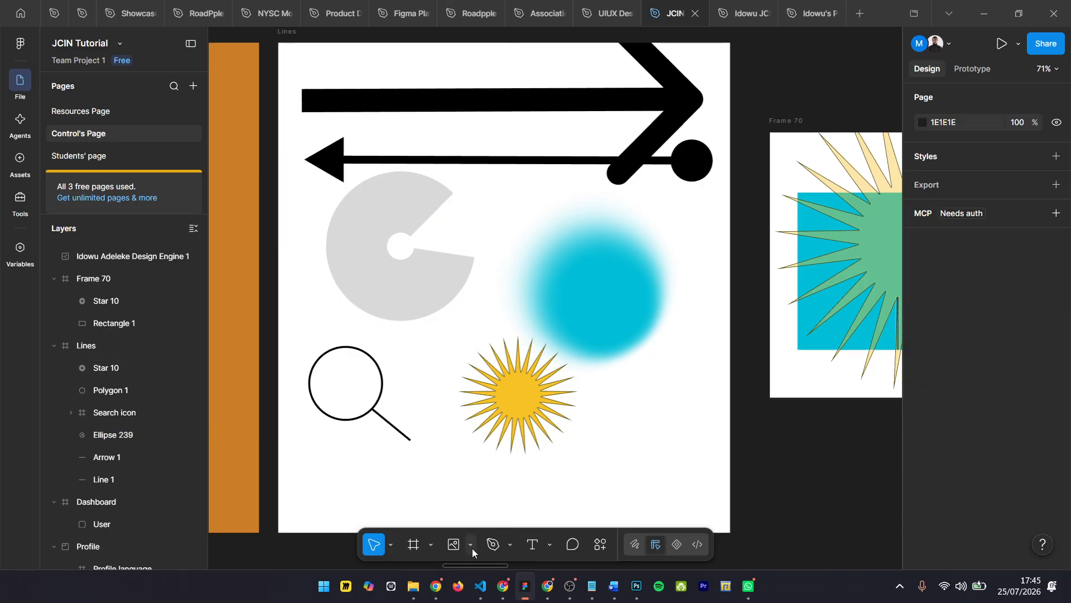
Import the "How to install Figma" banner image from Downloads and place it as the fill of the grey cut-out ellipse
click(456, 544)
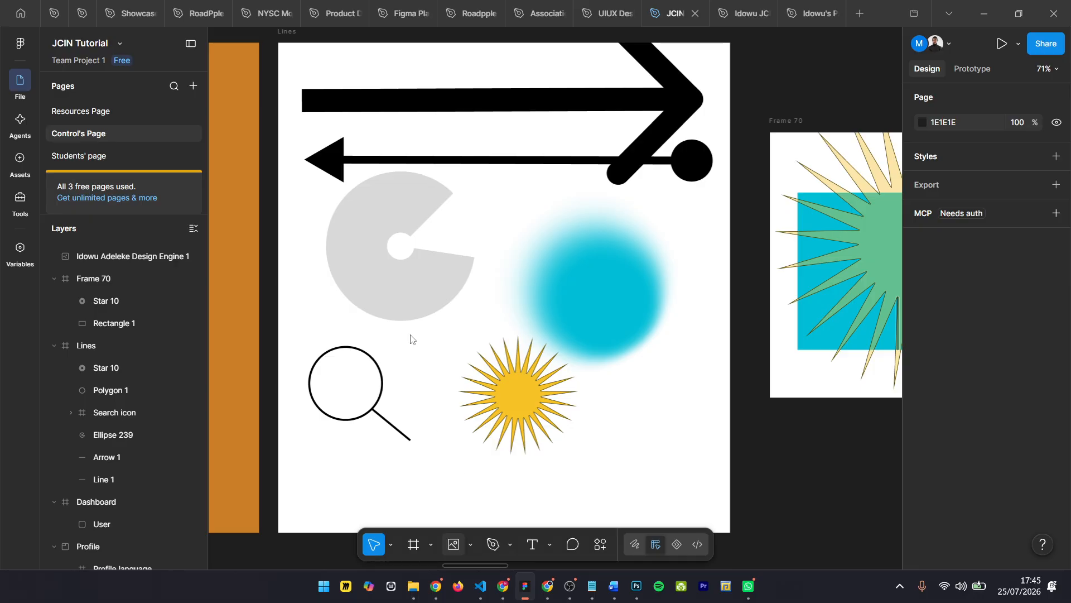
scroll(165, 153, down, 5)
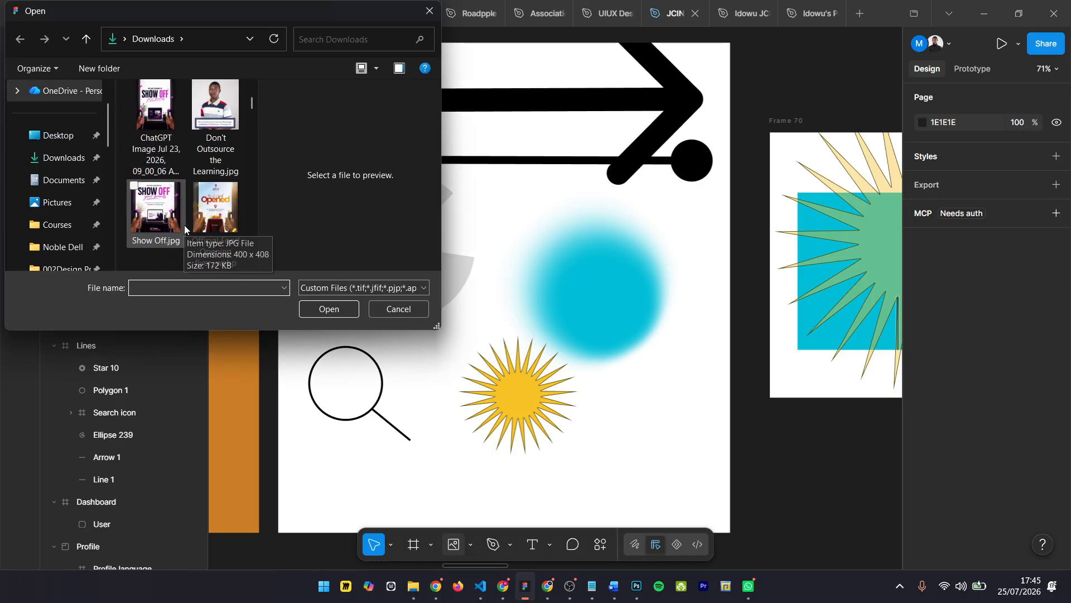
scroll(184, 225, down, 3)
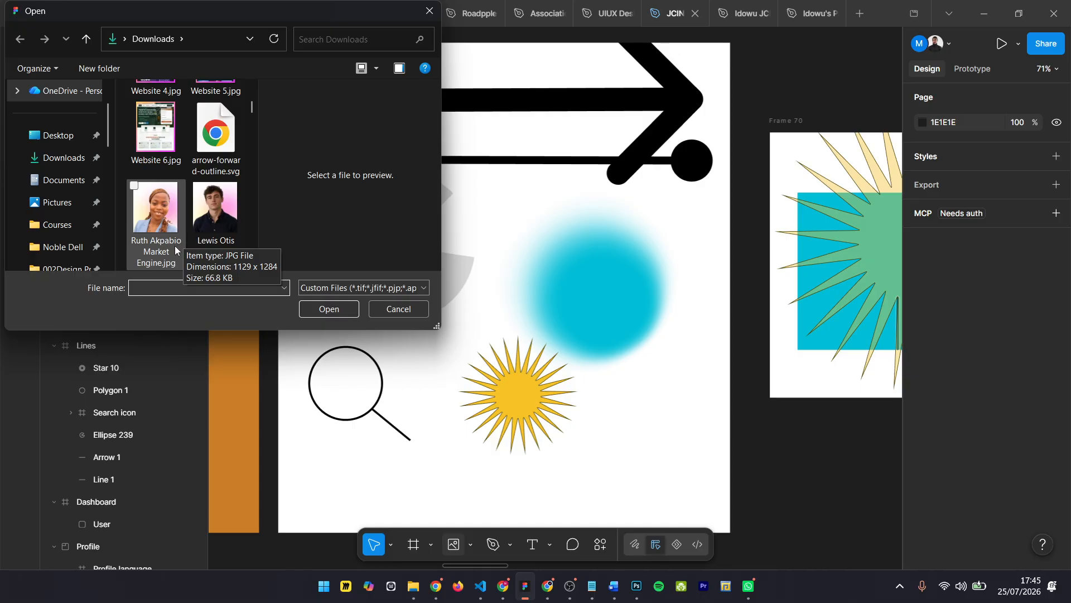
scroll(173, 249, down, 2)
scroll(193, 235, down, 2)
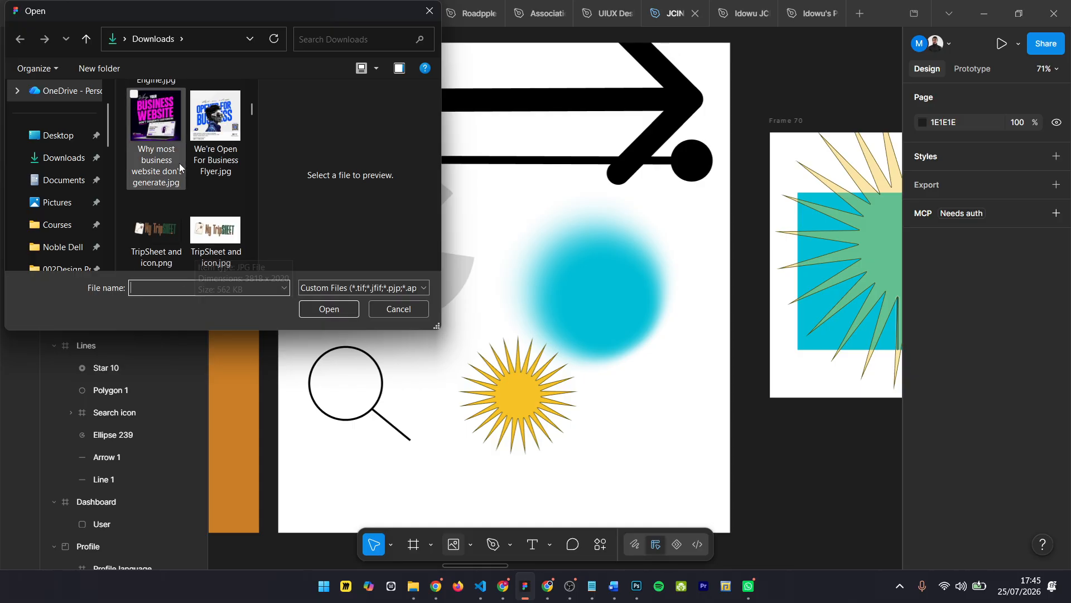
scroll(175, 190, down, 6)
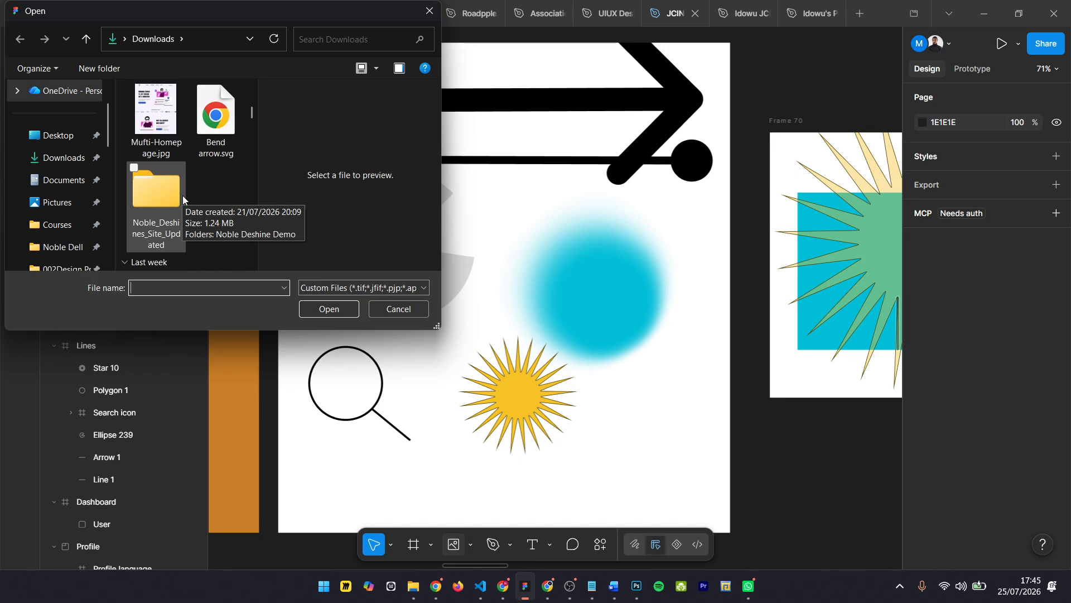
scroll(182, 195, down, 5)
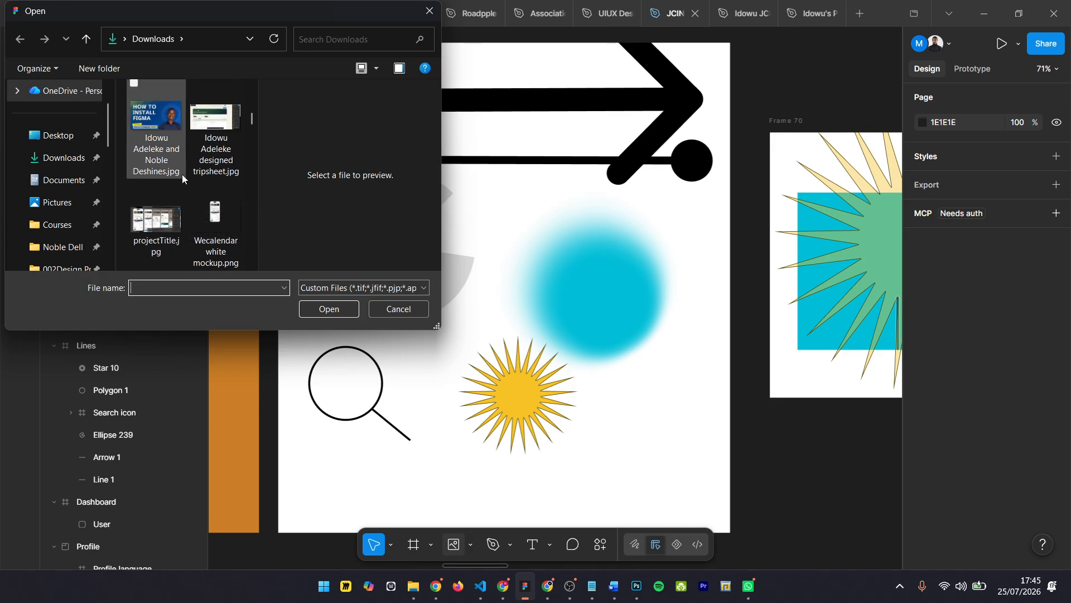
scroll(182, 178, up, 5)
scroll(167, 184, down, 3)
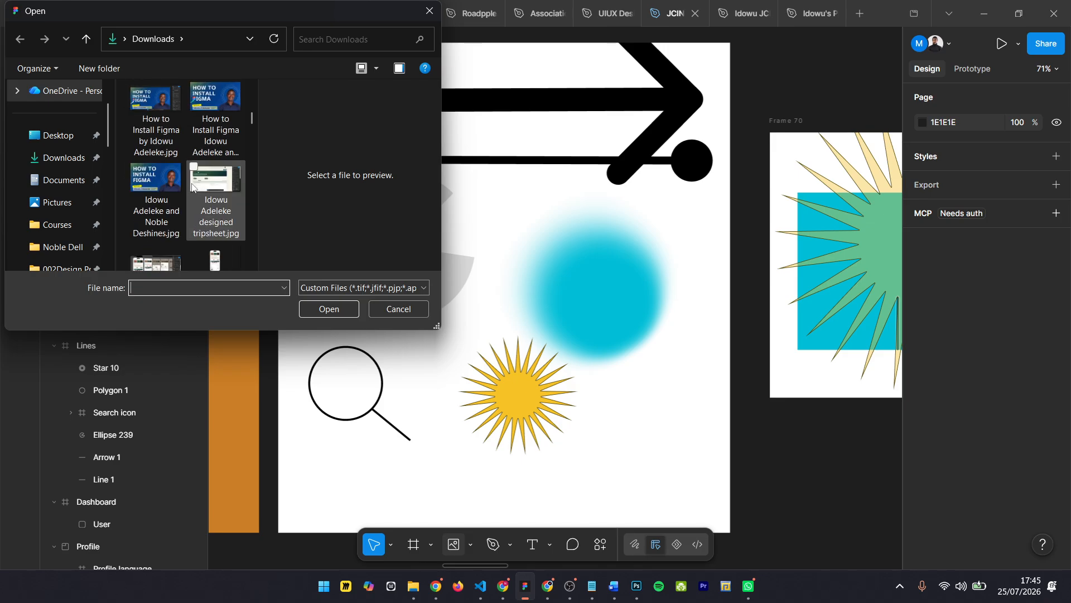
click(153, 179)
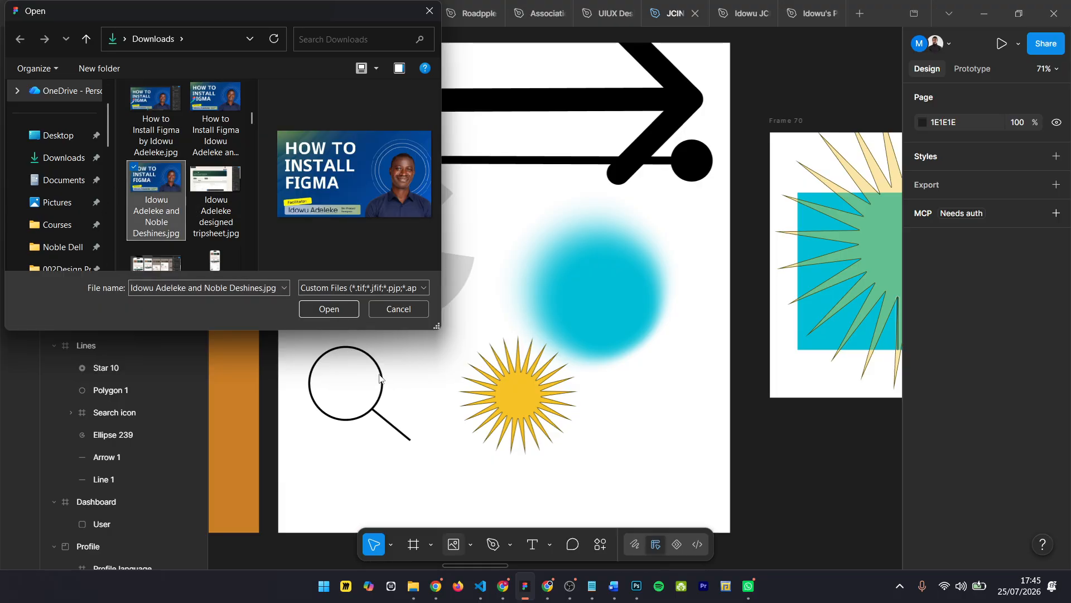
click(328, 308)
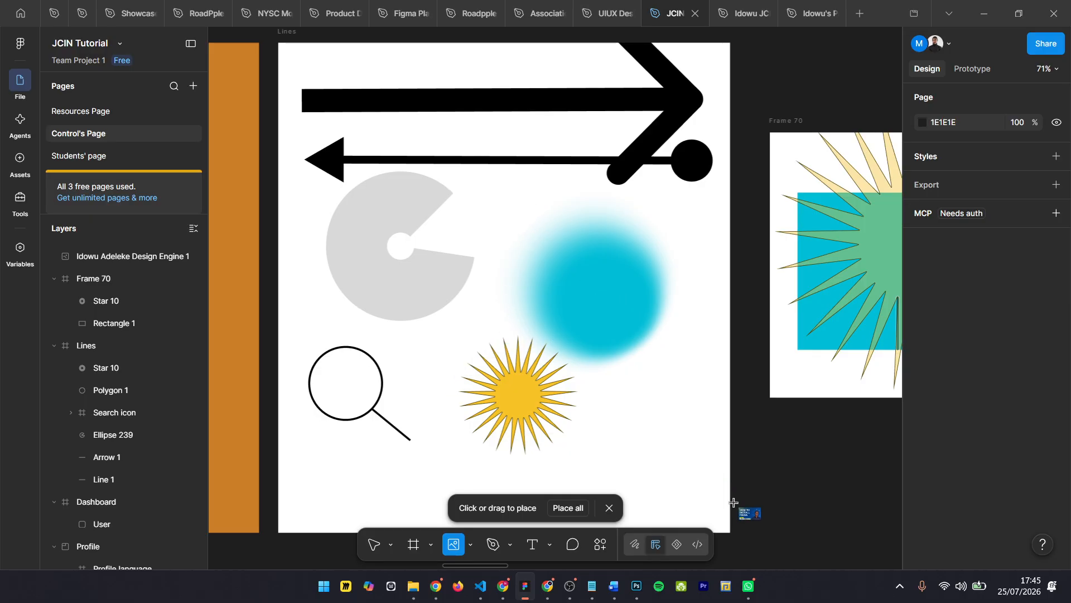
click(356, 214)
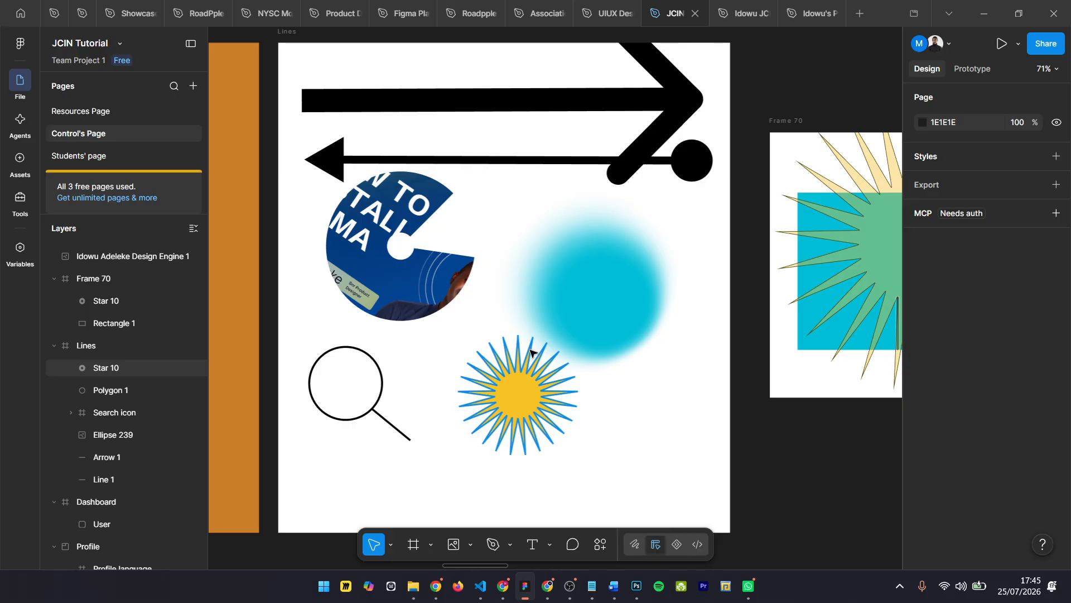
scroll(530, 351, down, 8)
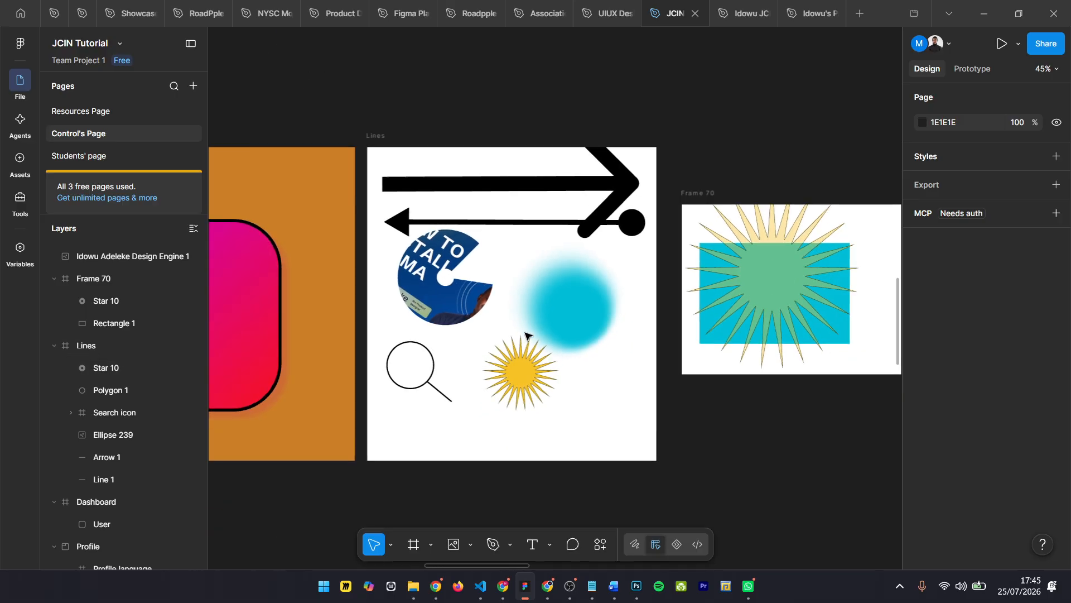
click(469, 538)
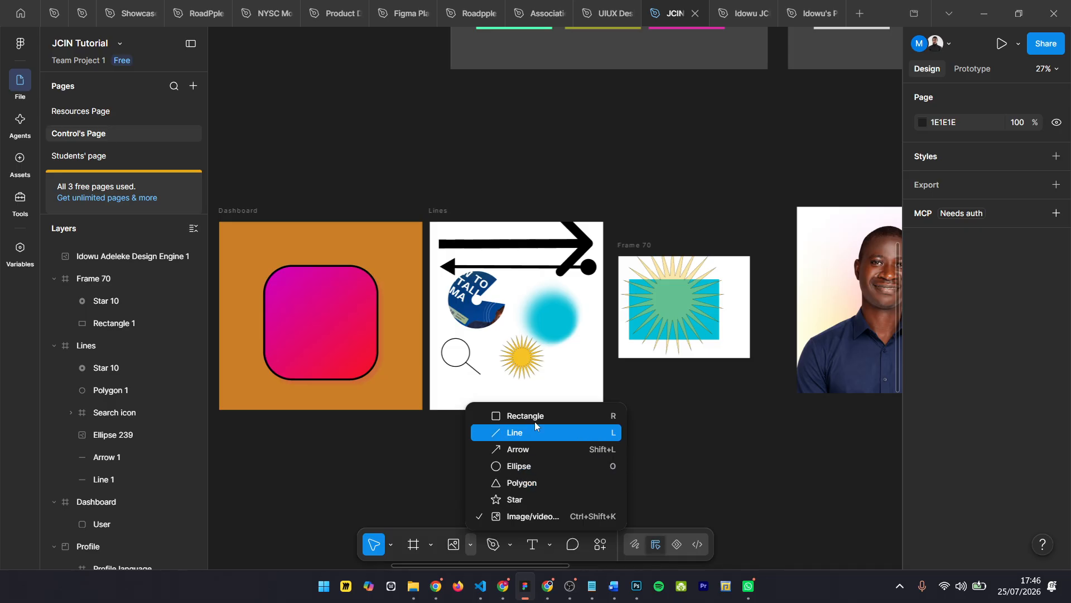
scroll(704, 225, right, 3)
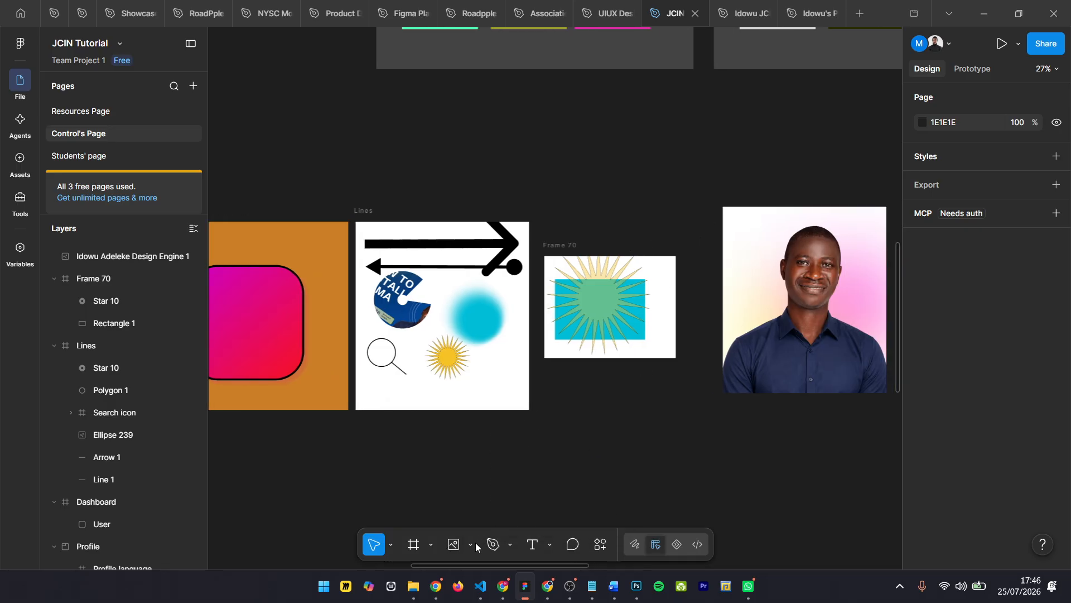
click(472, 545)
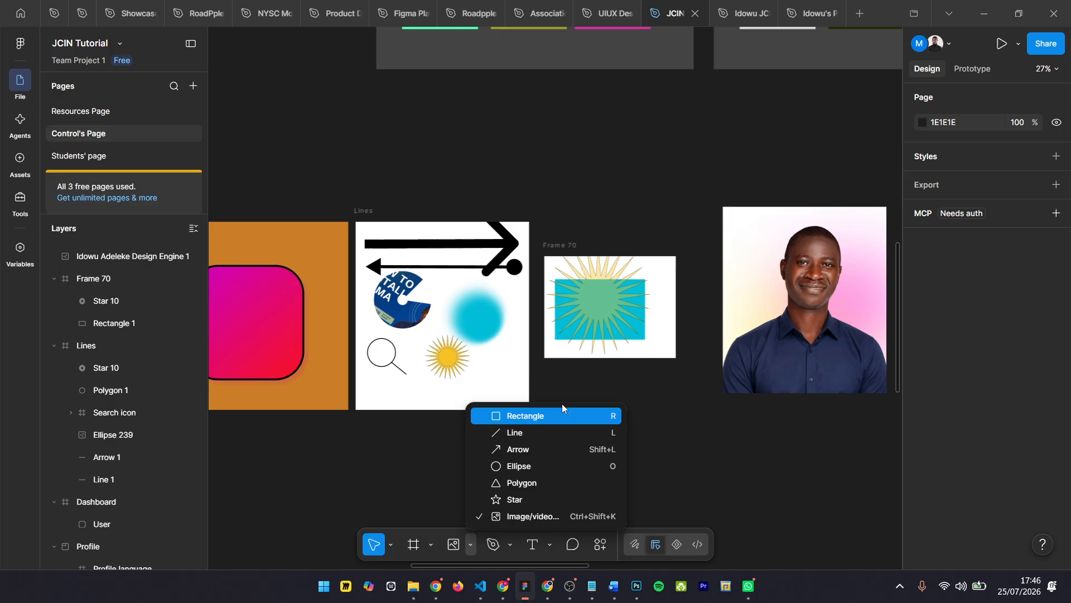